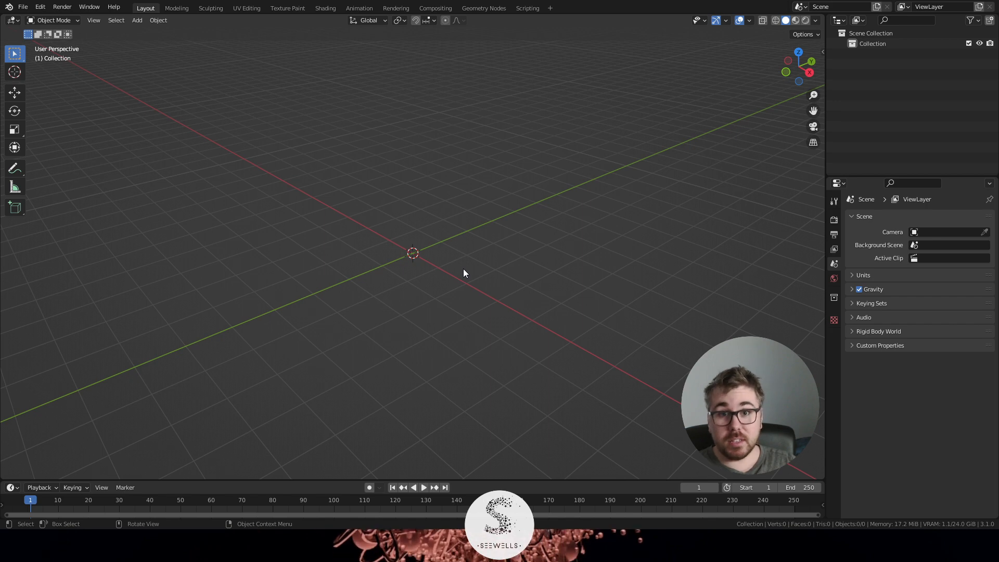
key(shift+a)
mouse_move(463, 268)
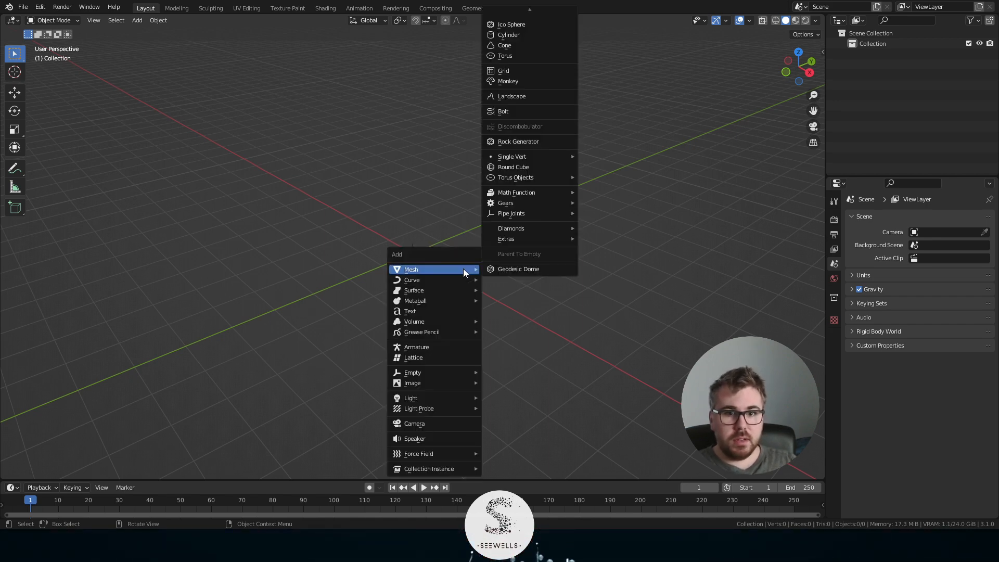
mouse_move(535, 178)
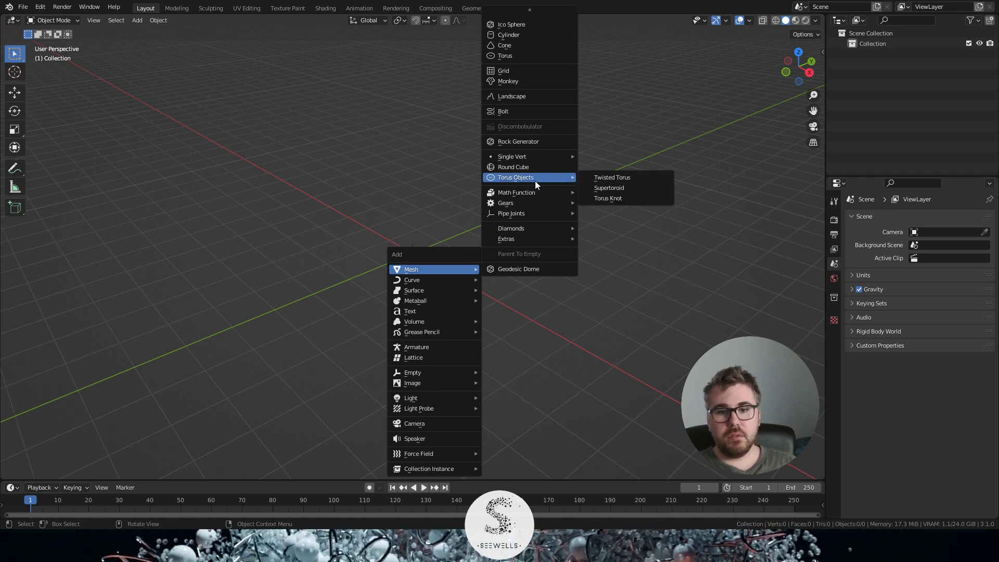
click(23, 7)
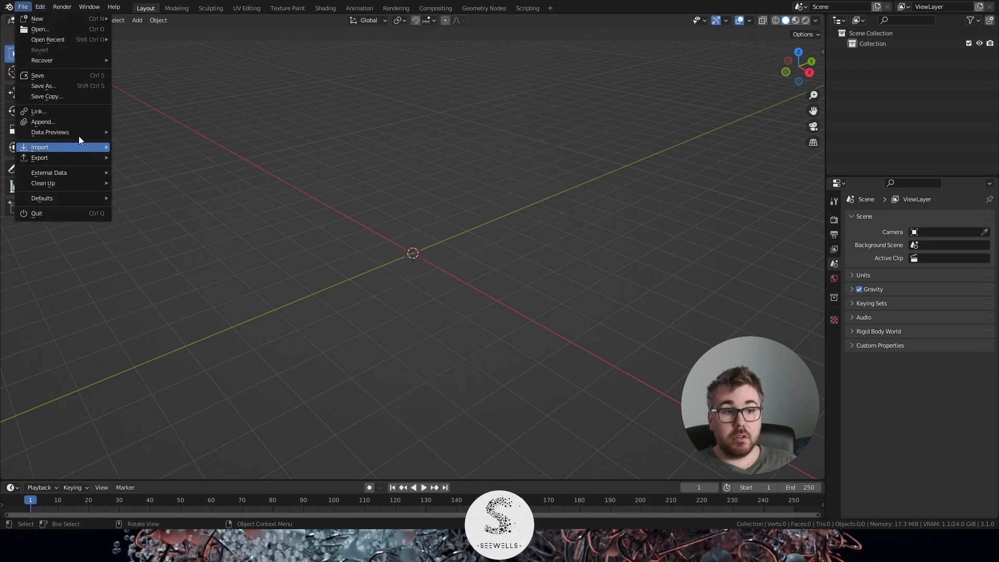
click(41, 7)
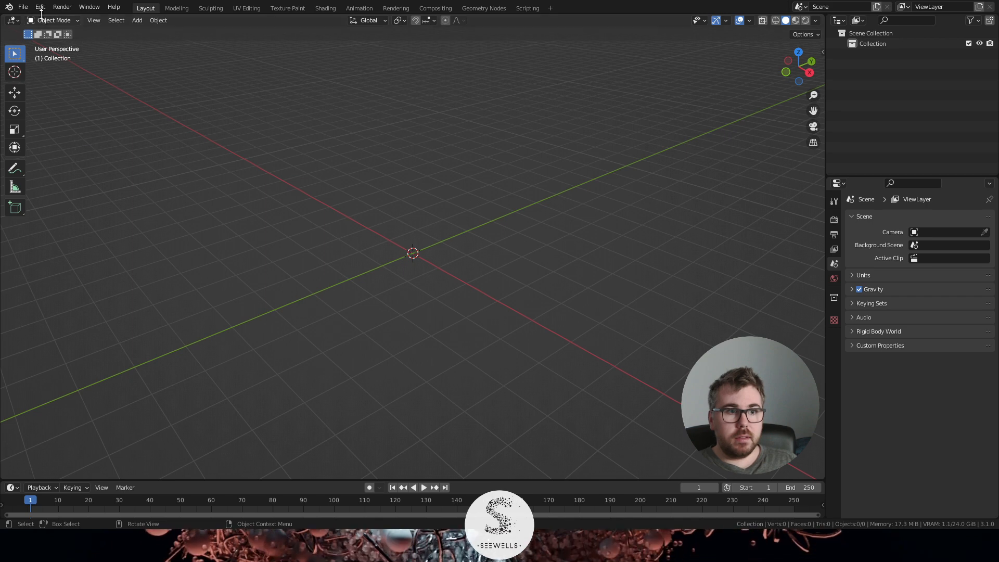
click(41, 6)
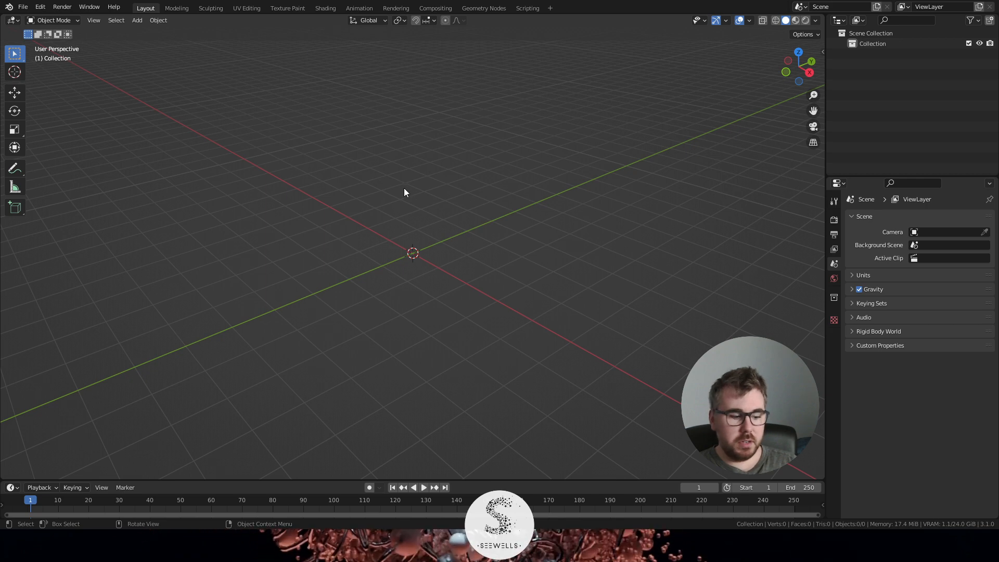
- Add a Torus Knot mesh at the scene origin
key(shift+a)
mouse_move(404, 188)
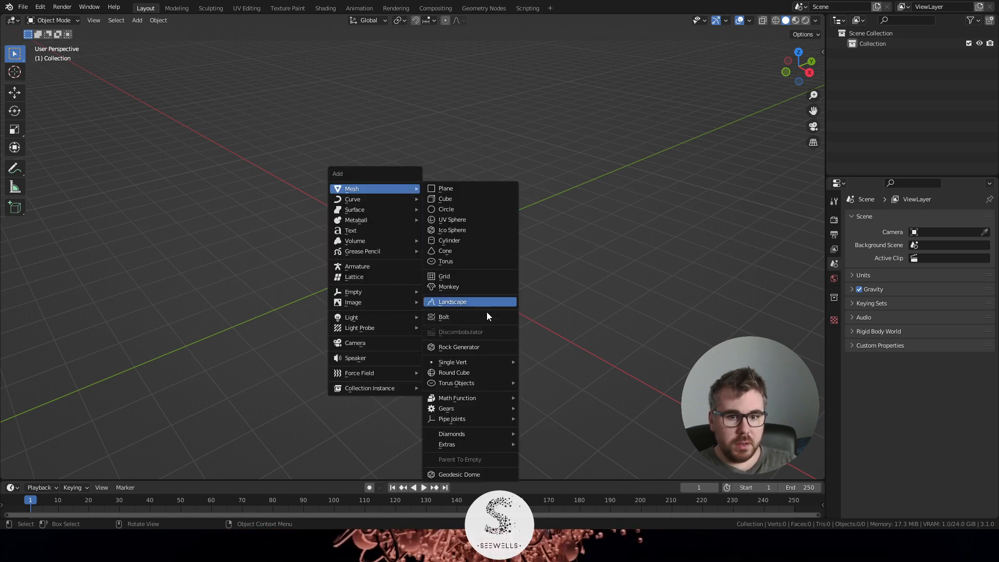
mouse_move(467, 384)
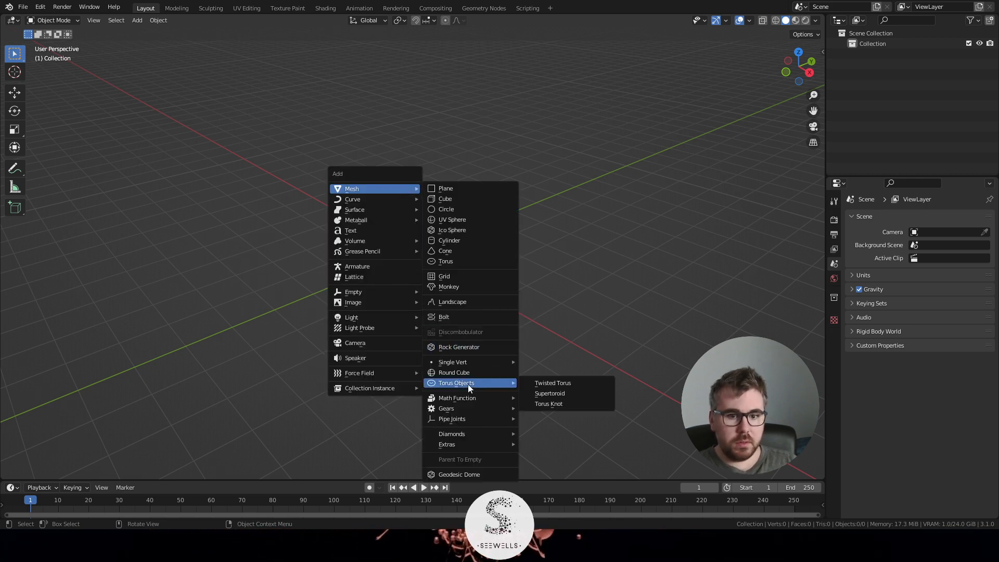
click(567, 403)
middle_drag(526, 349, 569, 338)
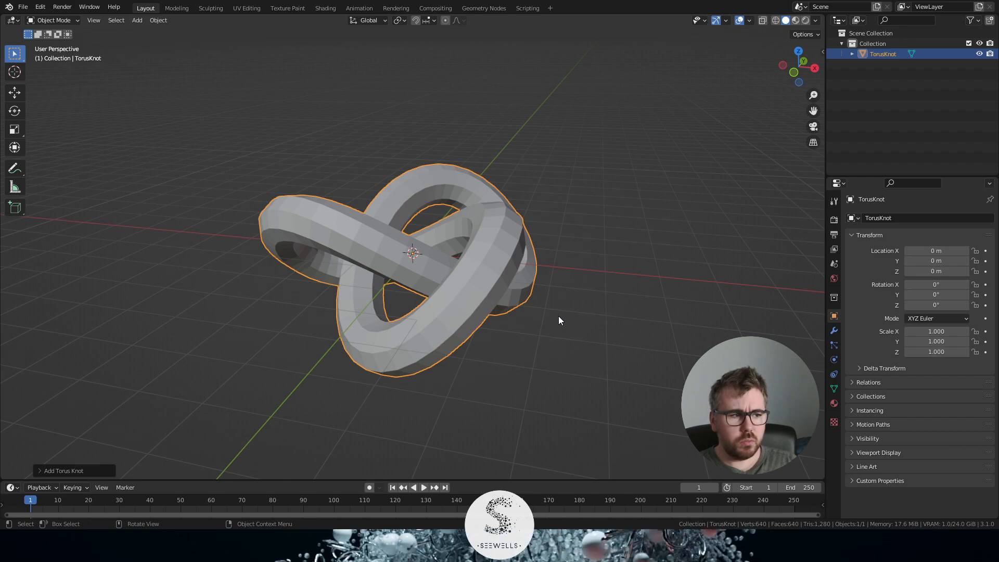
mouse_move(545, 282)
middle_down()
mouse_move(359, 283)
mouse_move(529, 282)
middle_up()
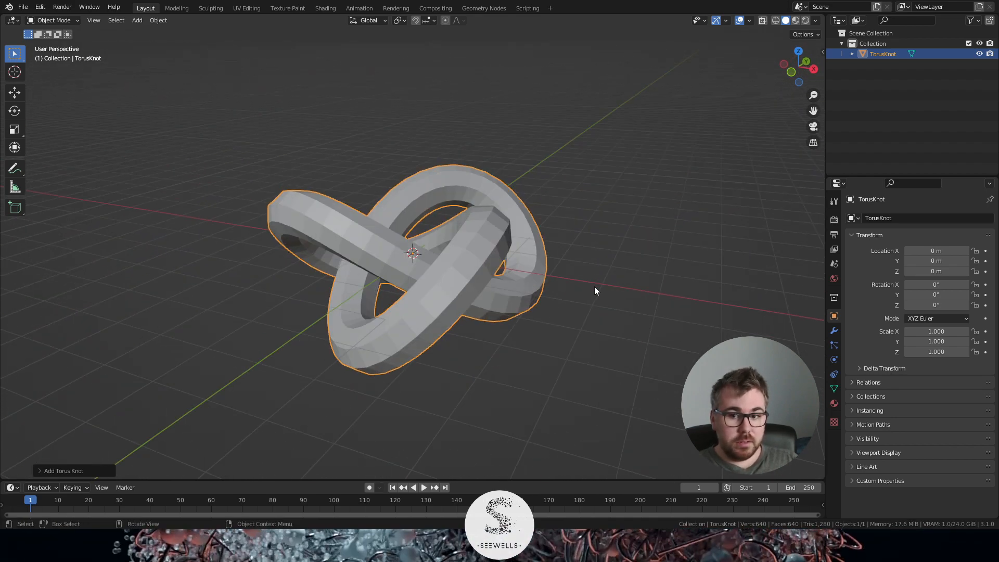
- Add a Subdivision Surface modifier to the torus knot with viewport levels set to 2
click(834, 331)
click(913, 218)
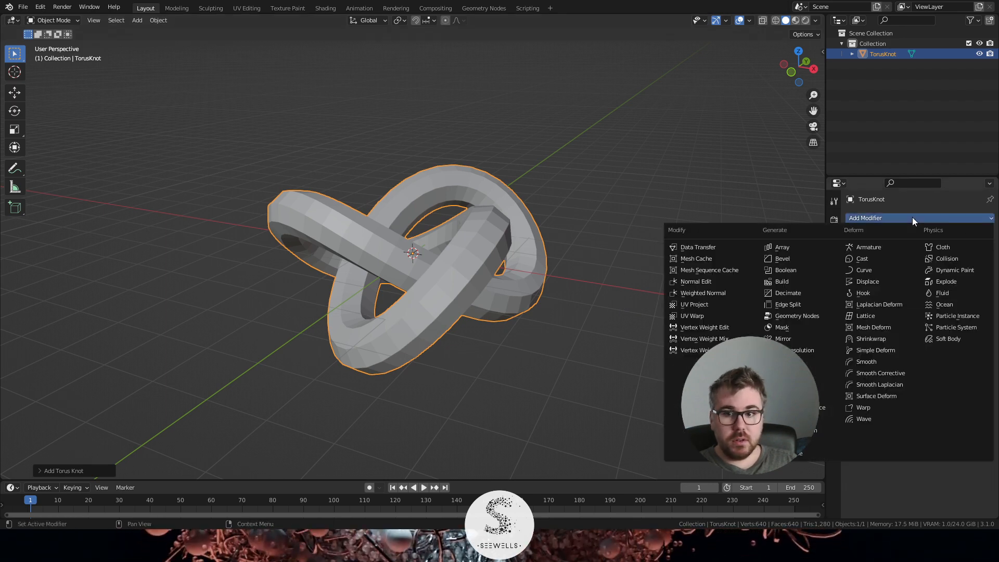
click(835, 408)
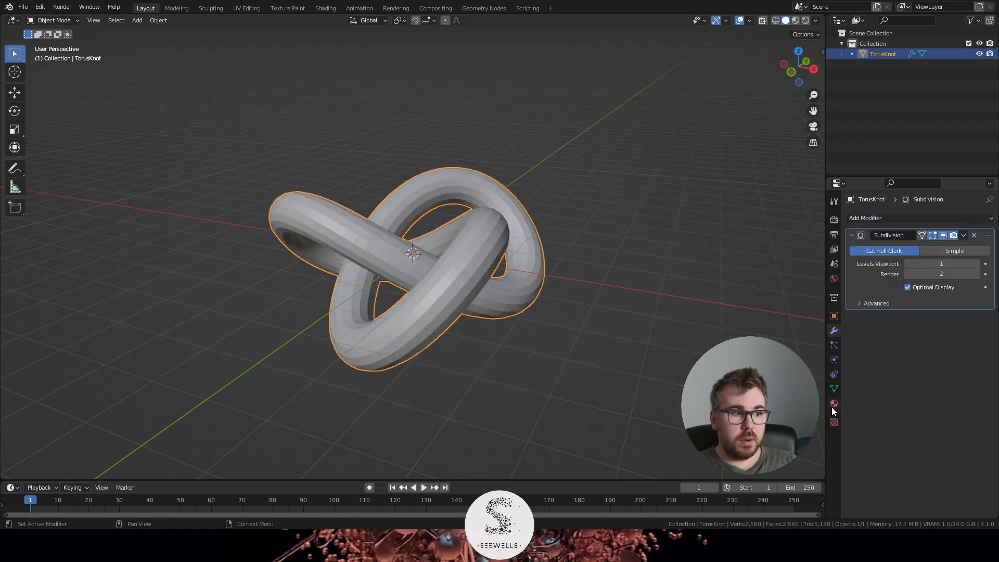
click(976, 266)
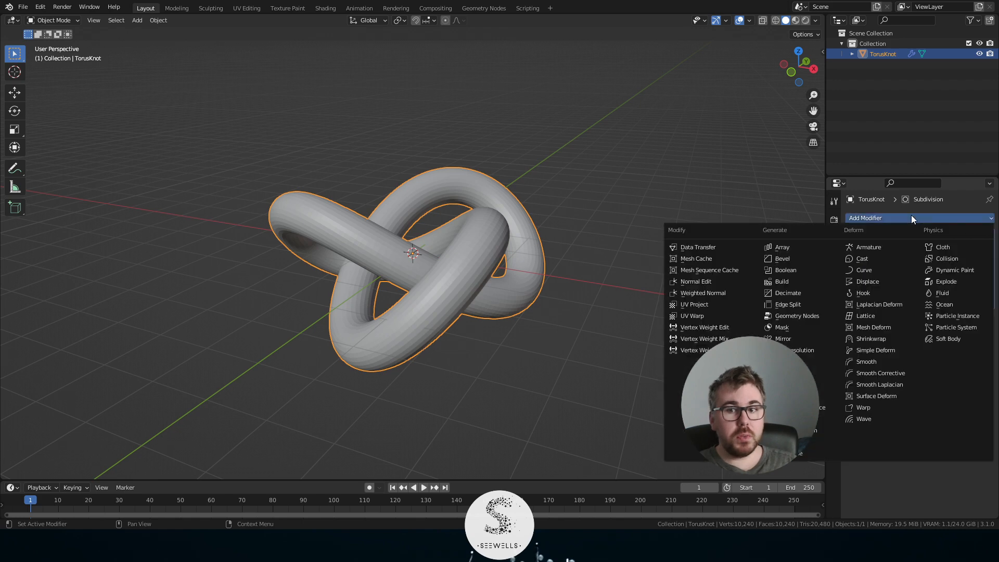
- Add a Displace modifier to the torus knot and give it a new texture of type Clouds
click(911, 215)
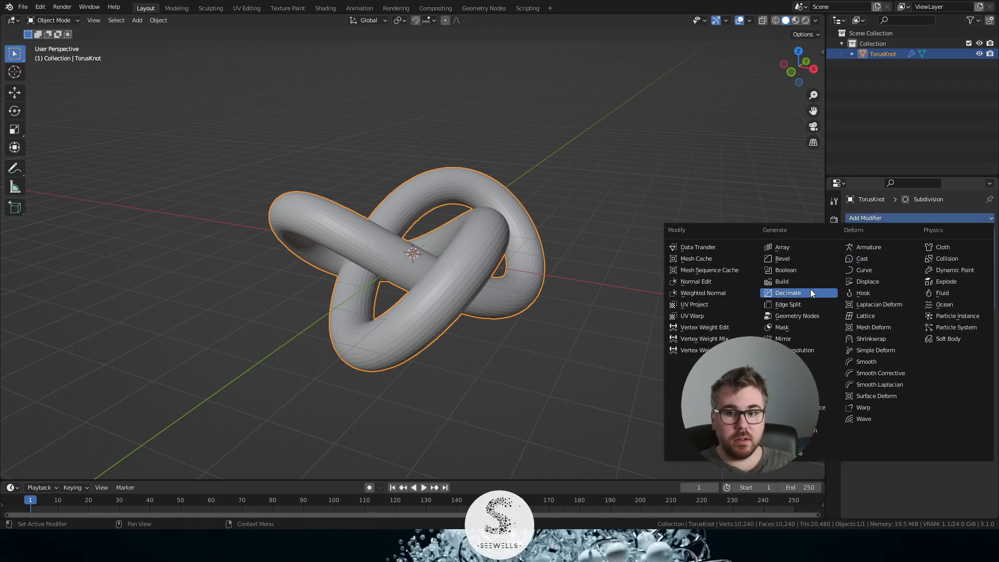
click(872, 283)
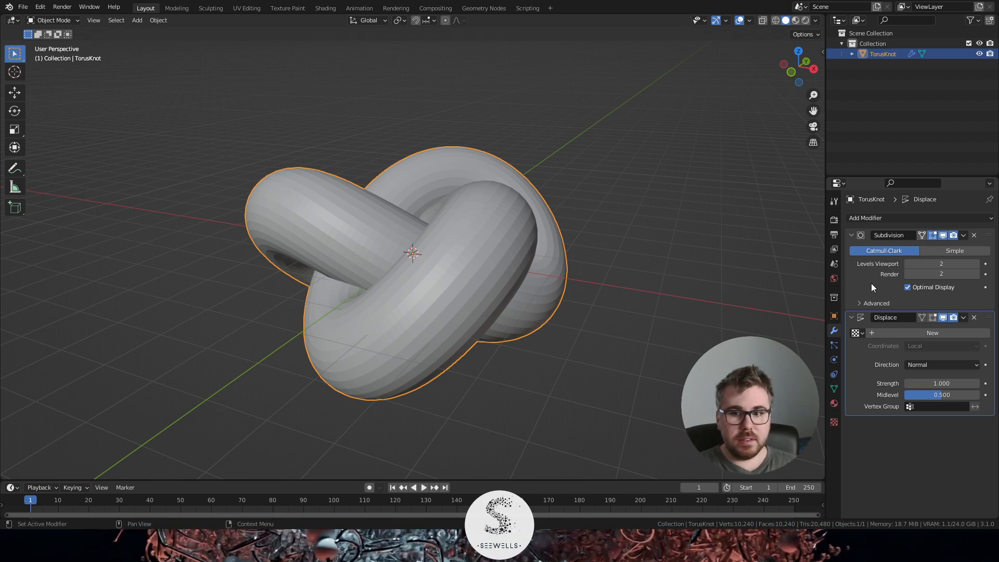
click(940, 338)
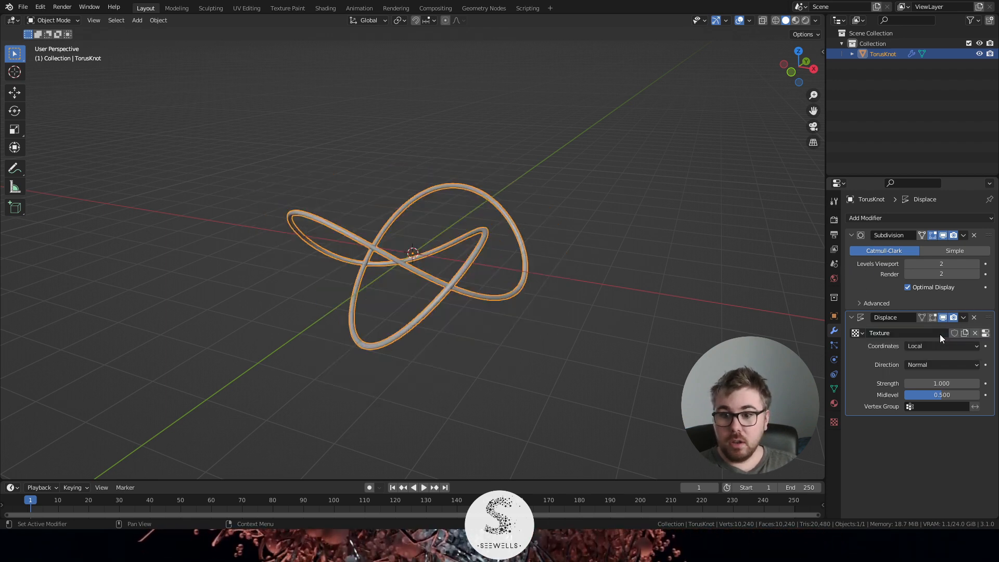
click(986, 333)
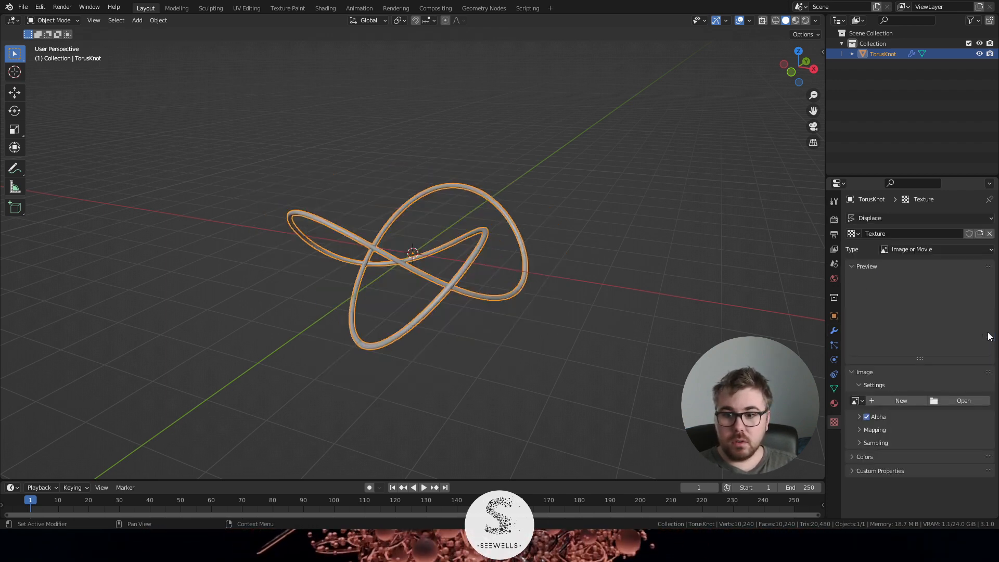
click(926, 245)
click(915, 283)
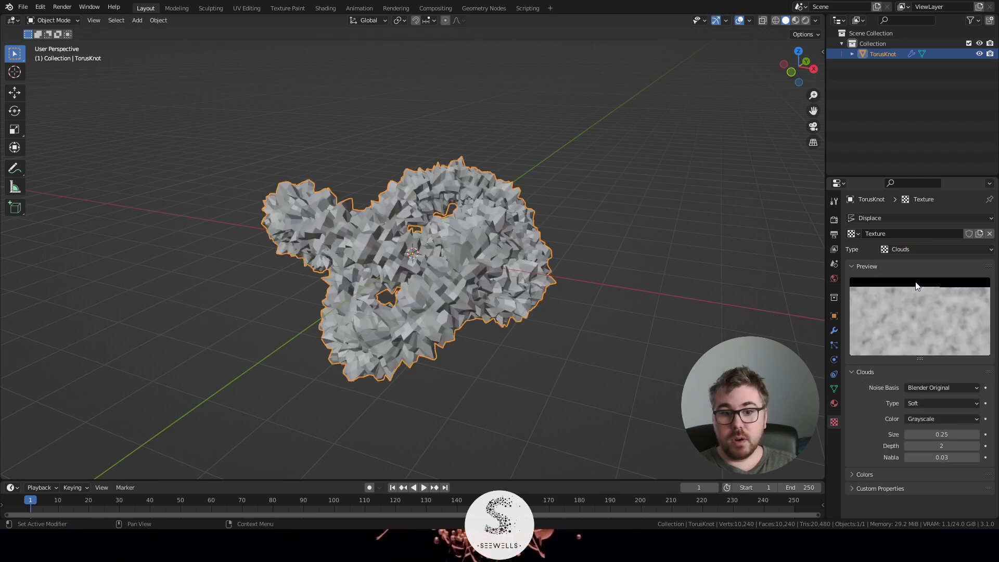
- Set the Displace modifier's direction to RGB to XYZ
click(834, 330)
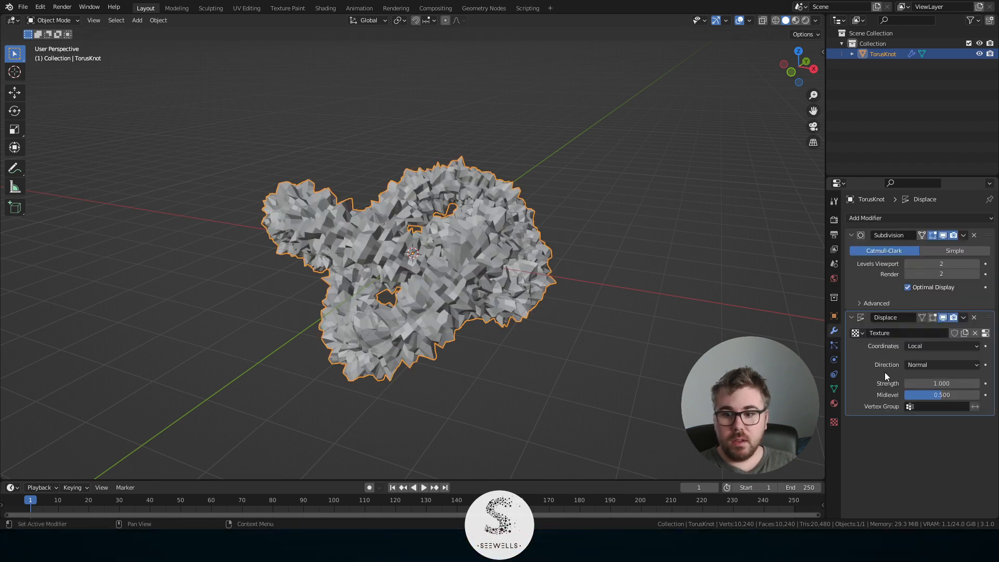
click(947, 365)
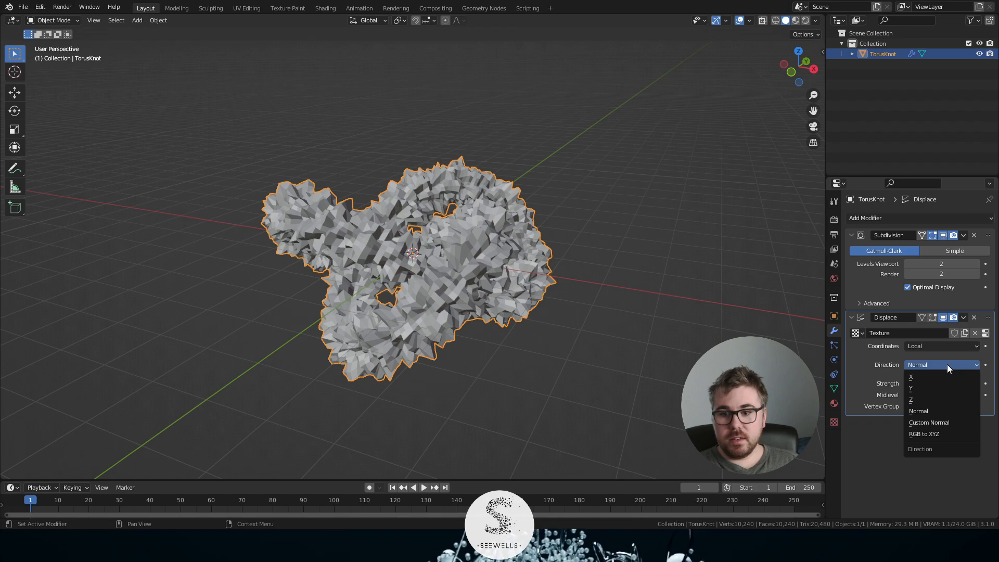
click(954, 434)
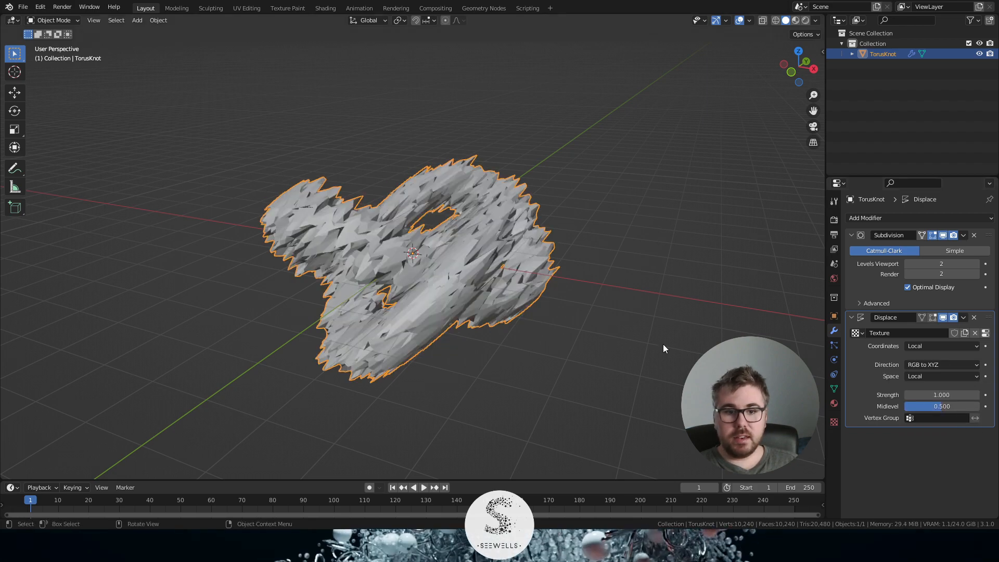
middle_drag(662, 344, 572, 326)
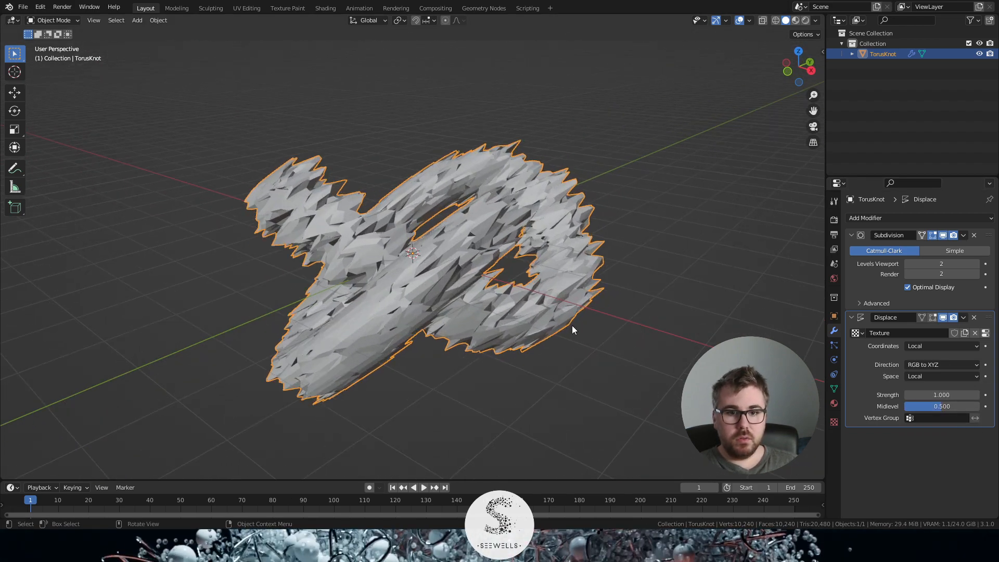
- Raise the Displace modifier's strength to 3.670 and deselect the torus knot to inspect the stretched spikes
drag(941, 395, 989, 394)
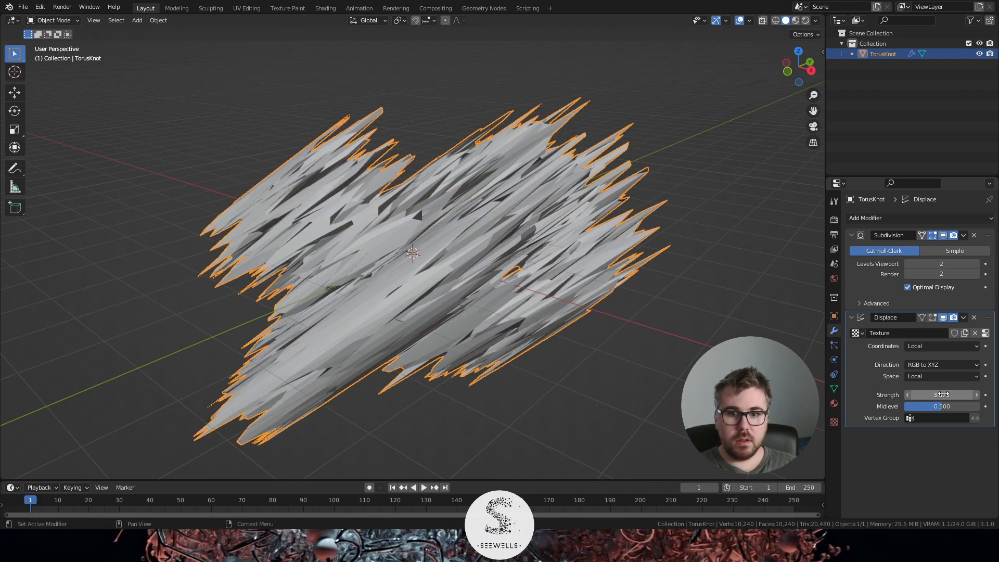
middle_drag(671, 262, 616, 257)
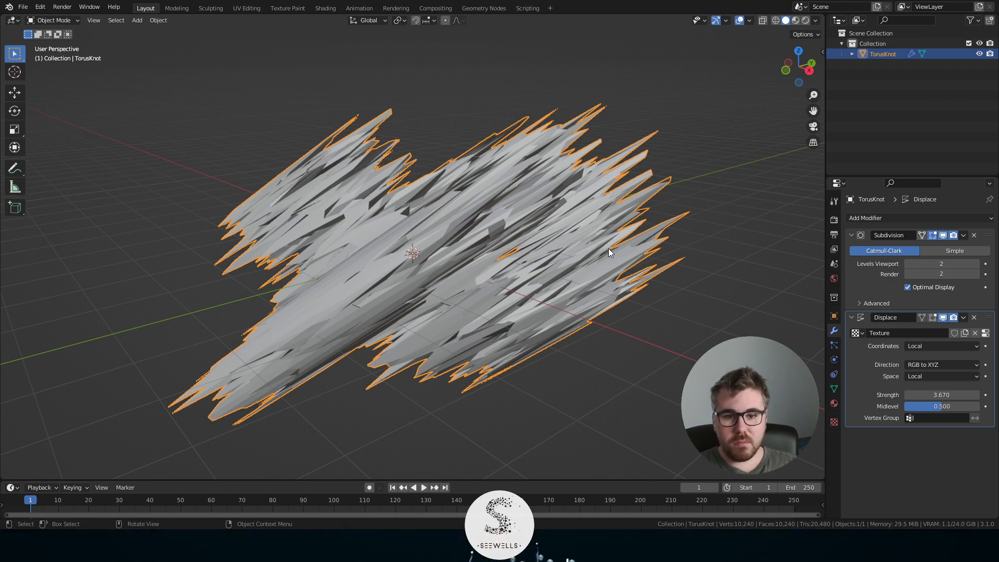
click(681, 192)
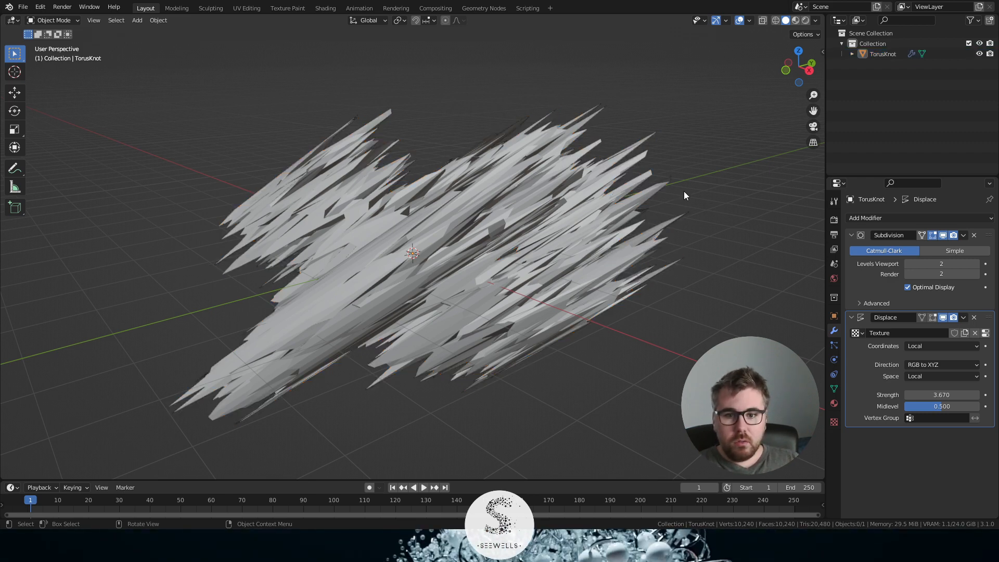
middle_drag(683, 192, 672, 208)
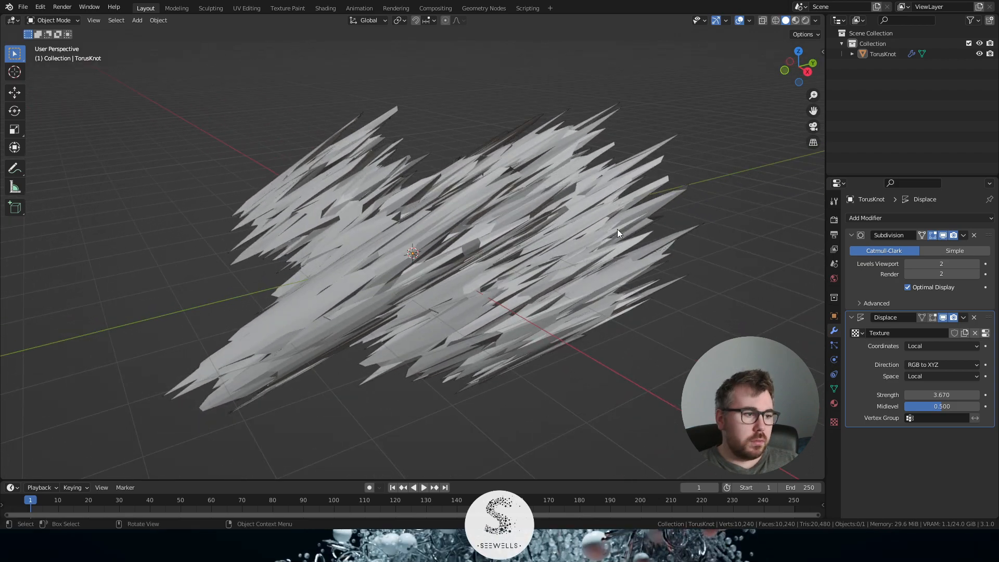
middle_drag(597, 223, 557, 199)
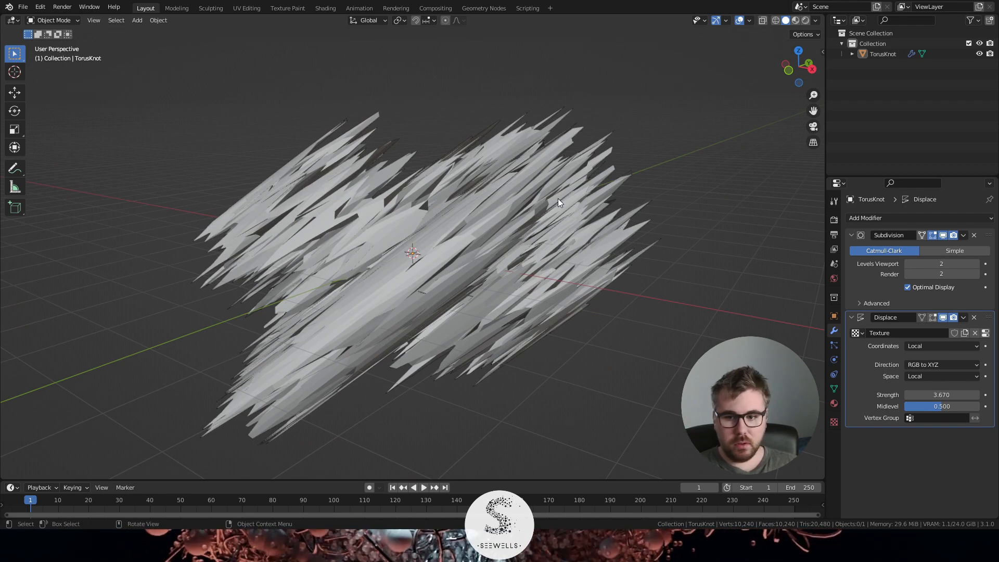
- Switch to the Geometry Nodes workspace and create a new geometry node tree on the torus knot
click(474, 8)
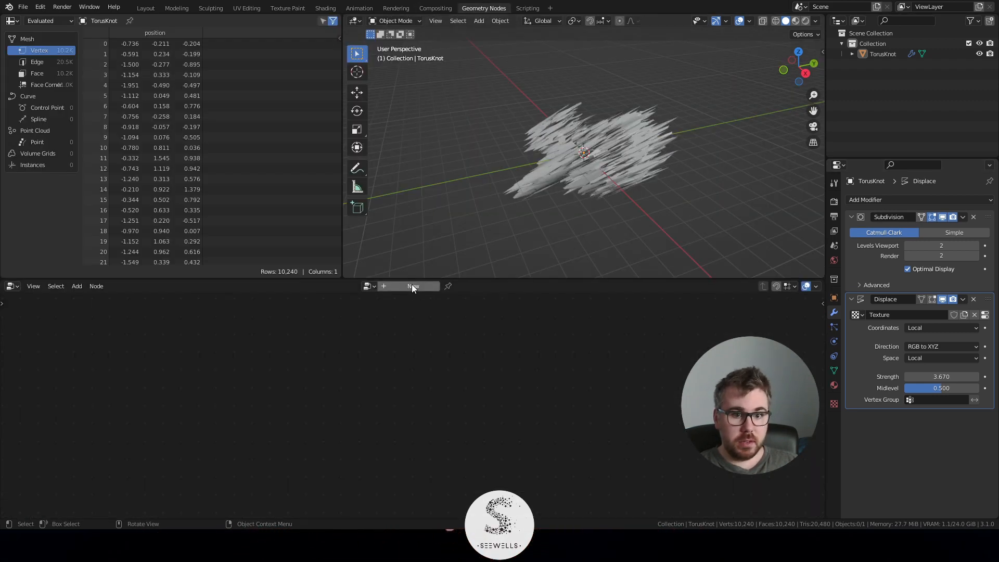
click(547, 183)
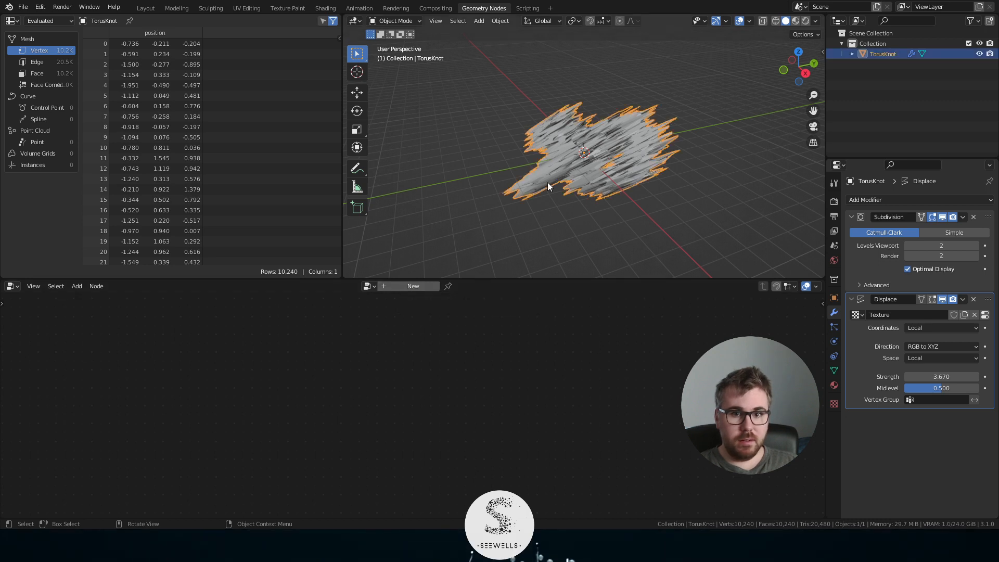
click(424, 286)
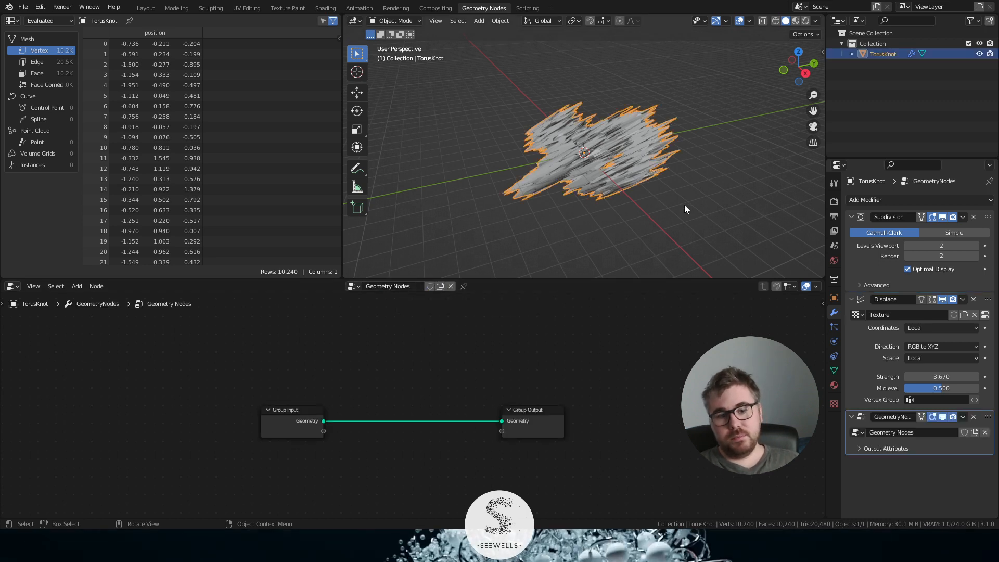
scroll(682, 204, up, 3)
click(729, 217)
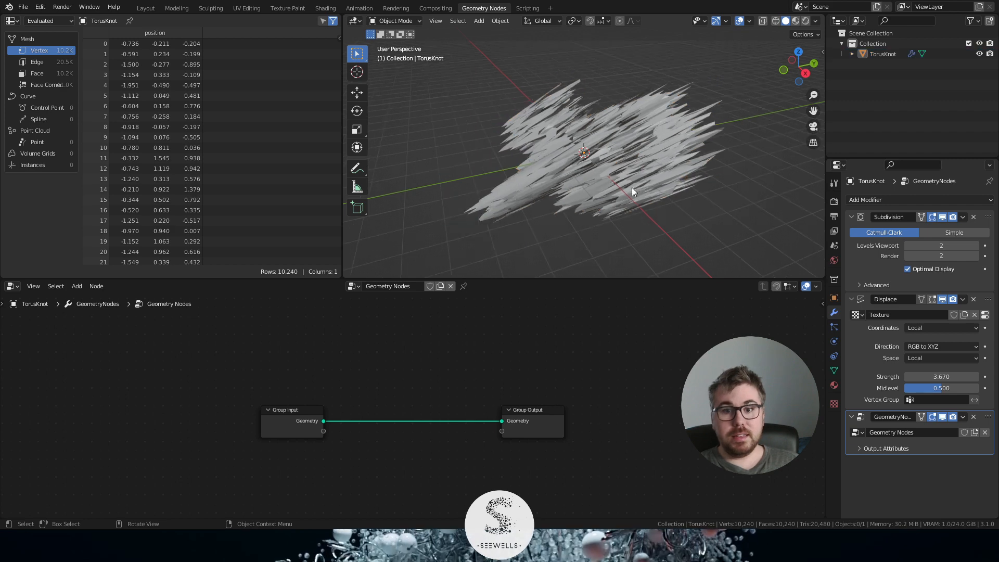
middle_drag(632, 187, 693, 197)
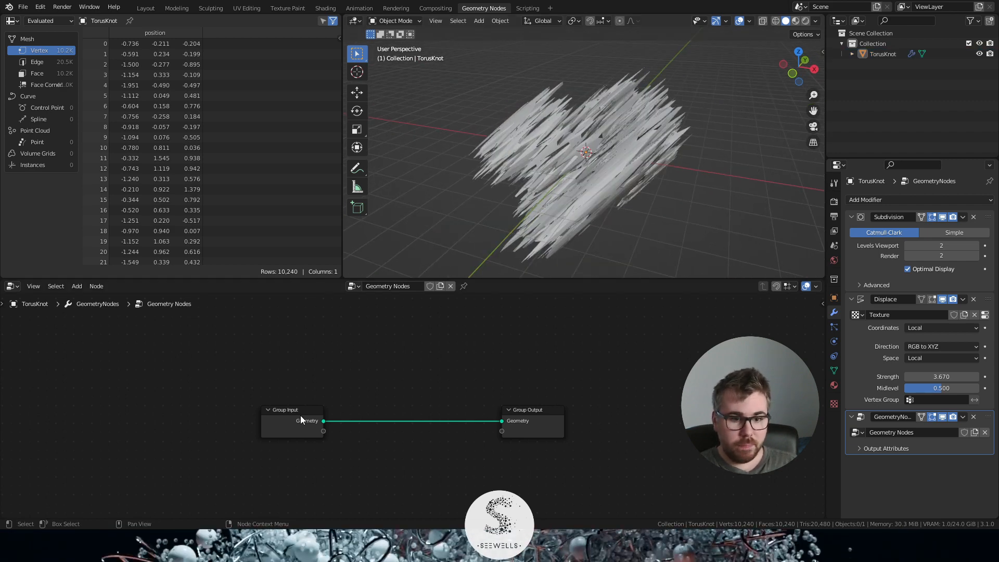
- Move the Group Input and Group Output nodes farther apart to make room between them
drag(322, 422, 290, 406)
drag(530, 411, 599, 402)
drag(278, 394, 268, 394)
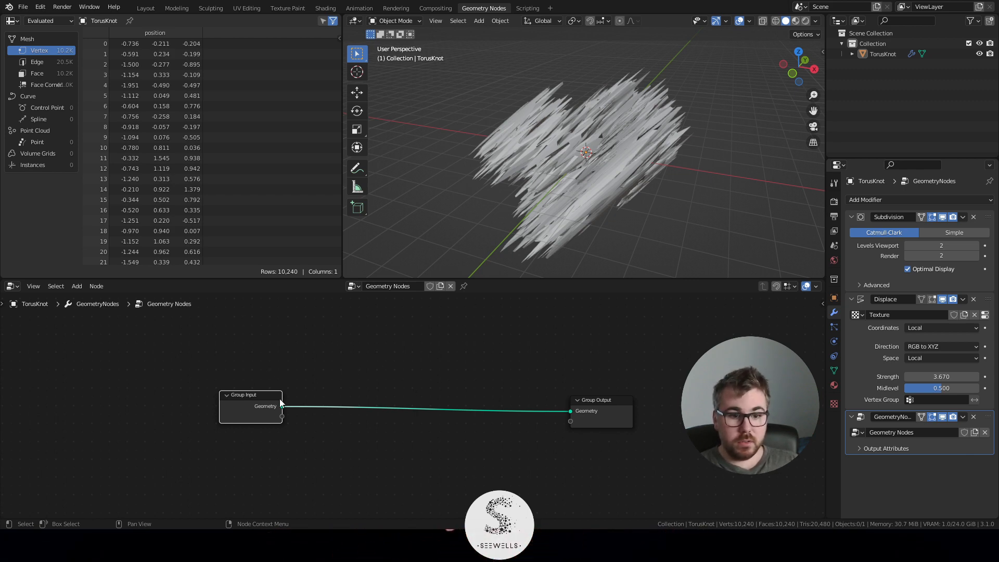
- Reorder the torus knot's modifiers so Geometry Nodes sits between Subdivision and Displace
middle_drag(579, 109, 589, 147)
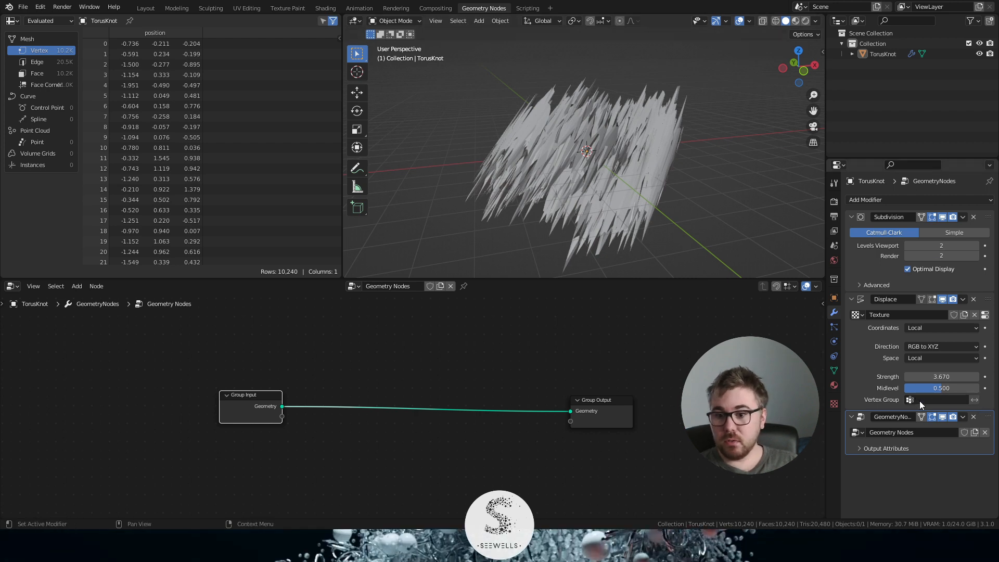
middle_drag(552, 149, 598, 167)
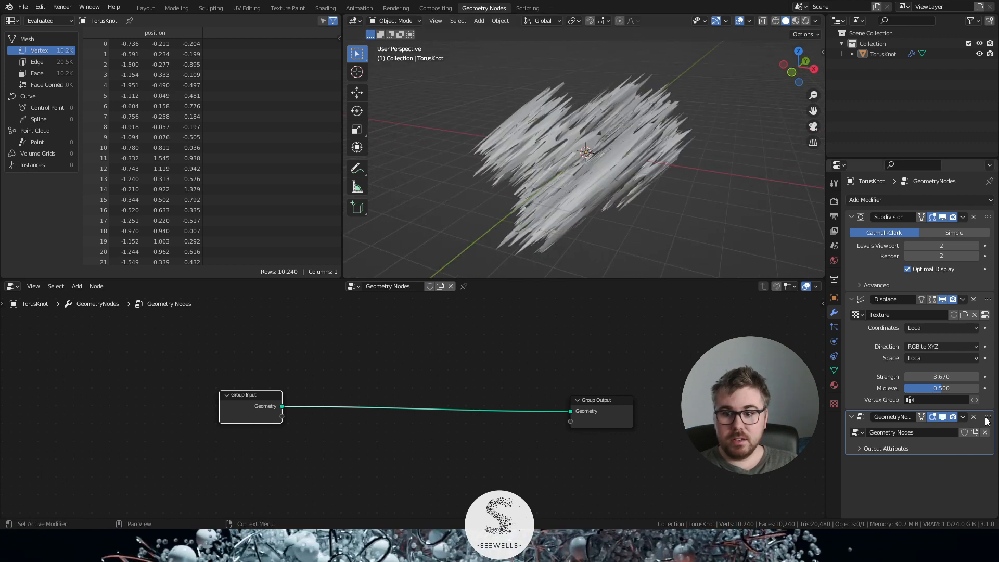
drag(988, 416, 987, 298)
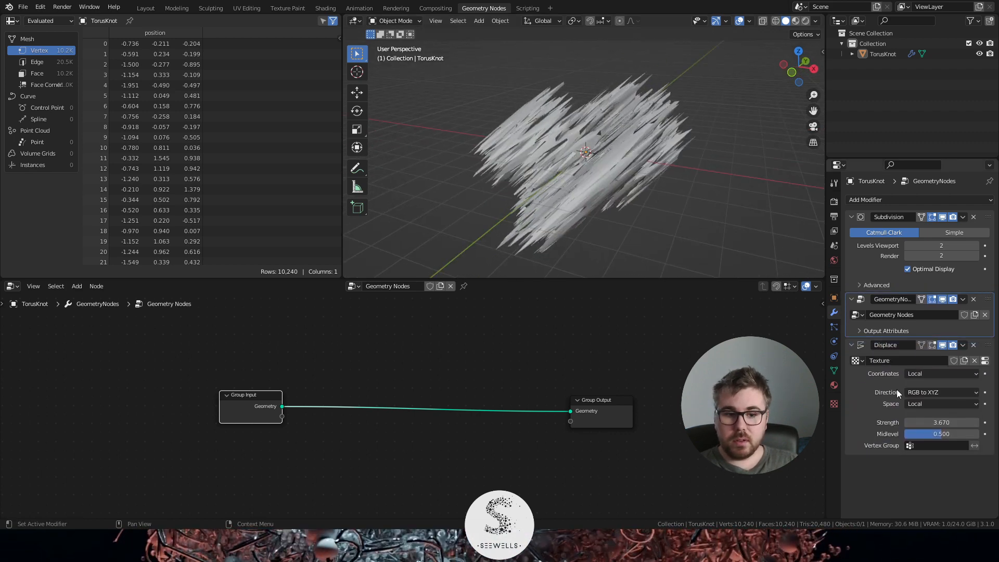
- Move the Geometry Nodes modifier below Displace in the stack and reposition the Group Input and Group Output nodes
drag(988, 299, 983, 444)
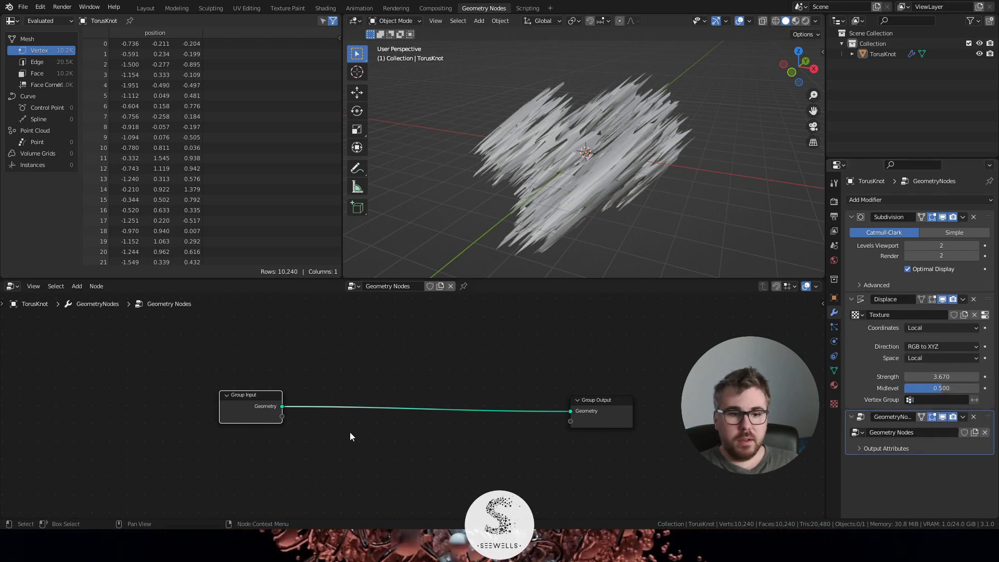
scroll(346, 432, up, 1)
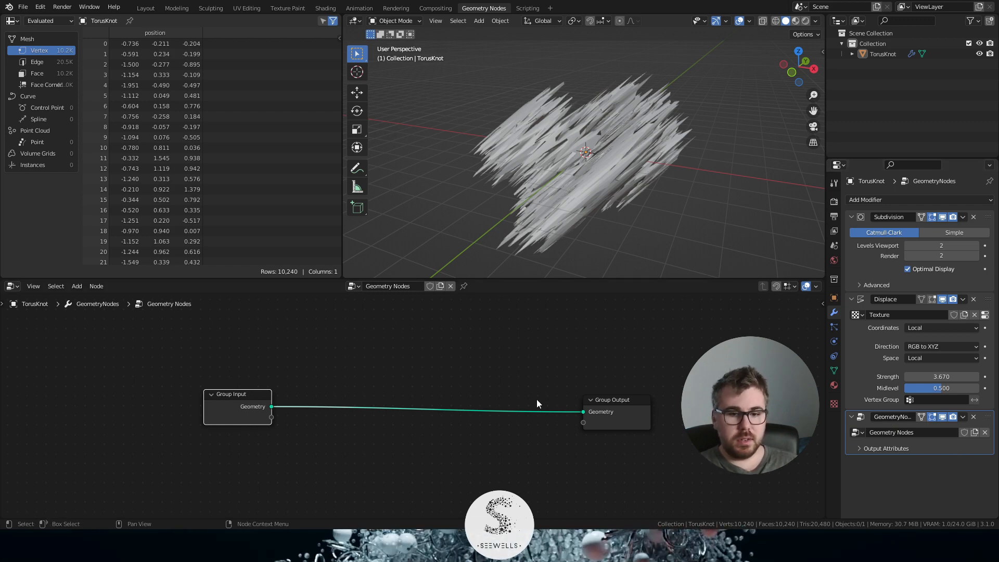
scroll(482, 419, up, 2)
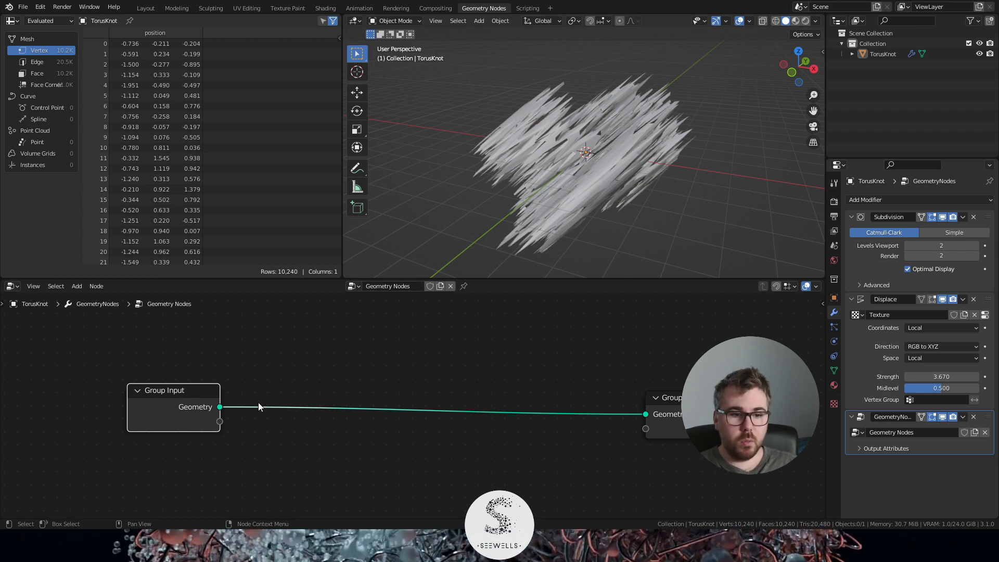
drag(194, 390, 177, 364)
drag(675, 404, 607, 374)
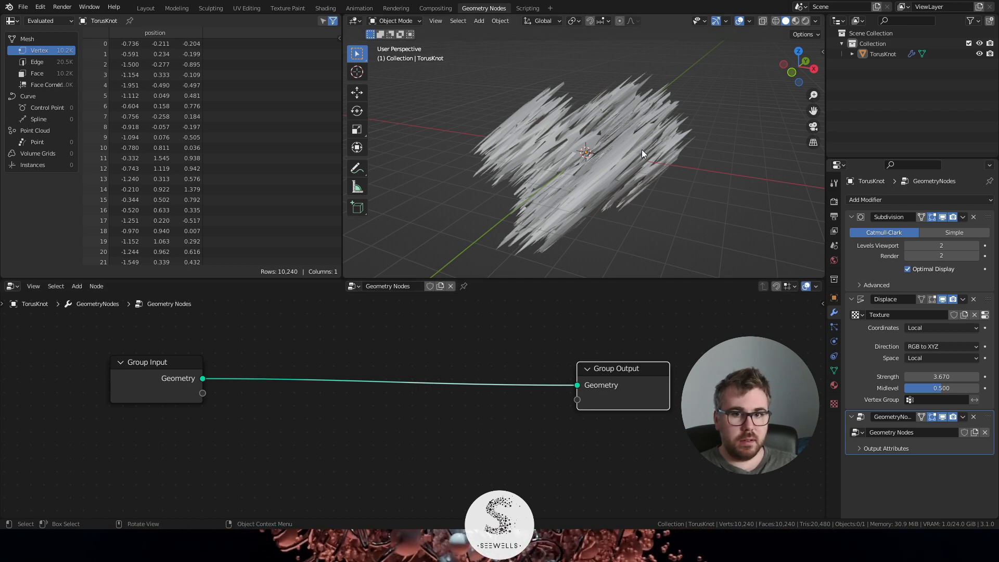
middle_drag(642, 154, 587, 154)
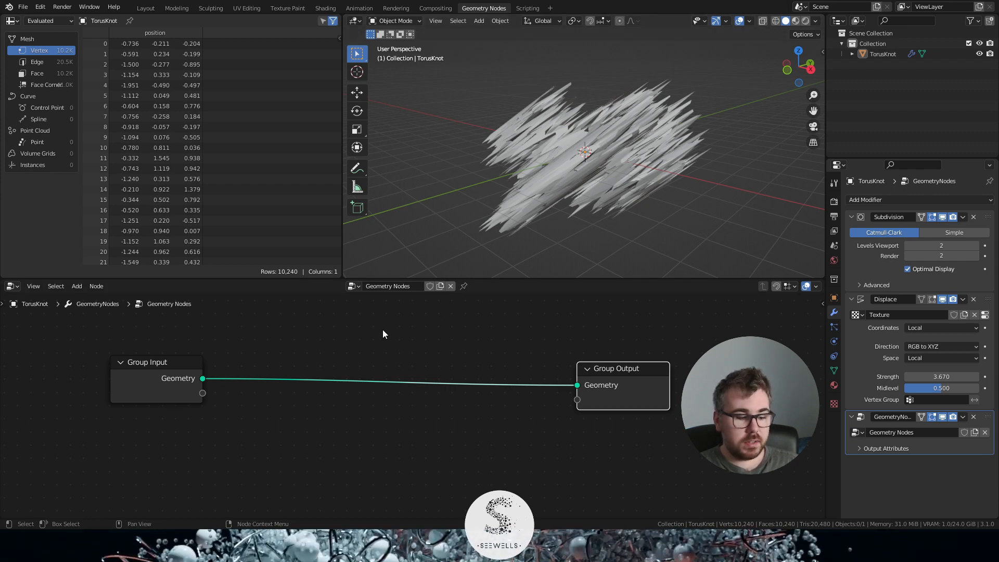
- Add a Distribute Points on Faces node on the link between Group Input and Group Output
key(shift+a)
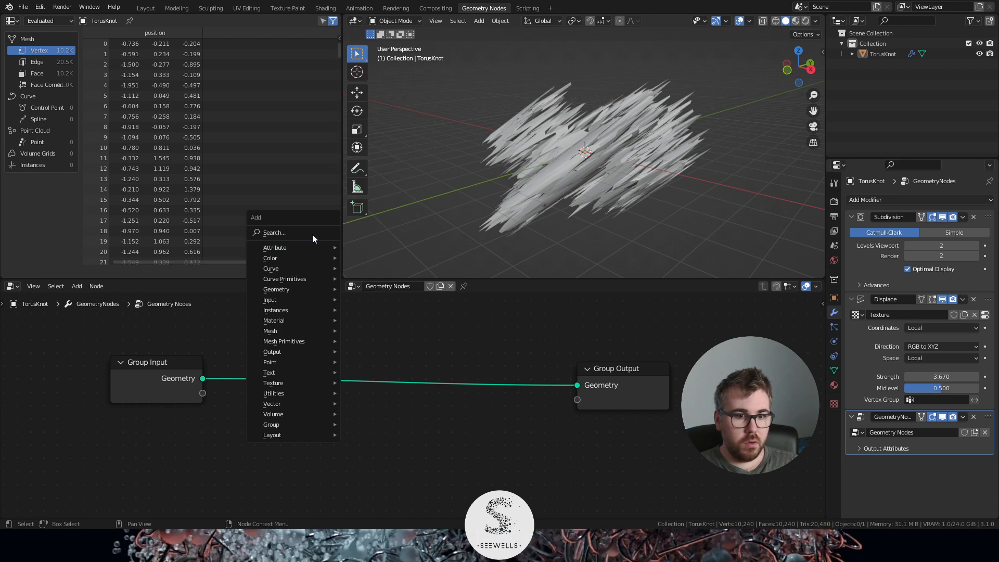
click(312, 234)
text(distr)
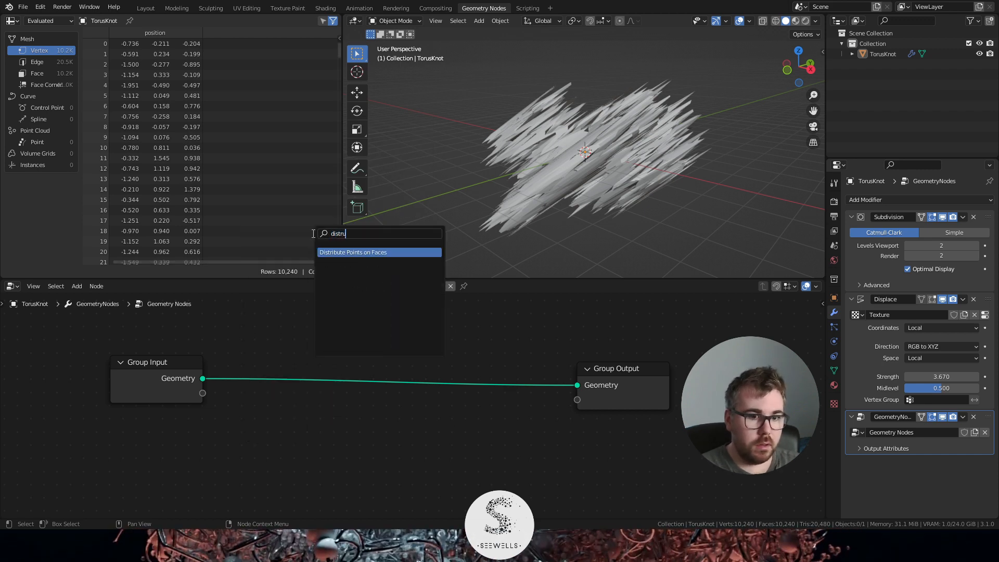
key(Return)
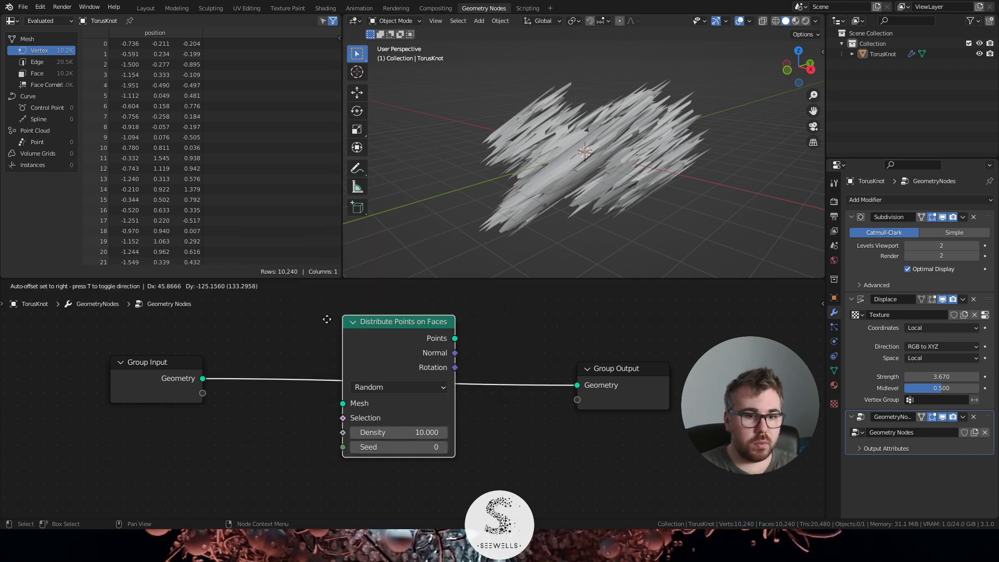
click(254, 333)
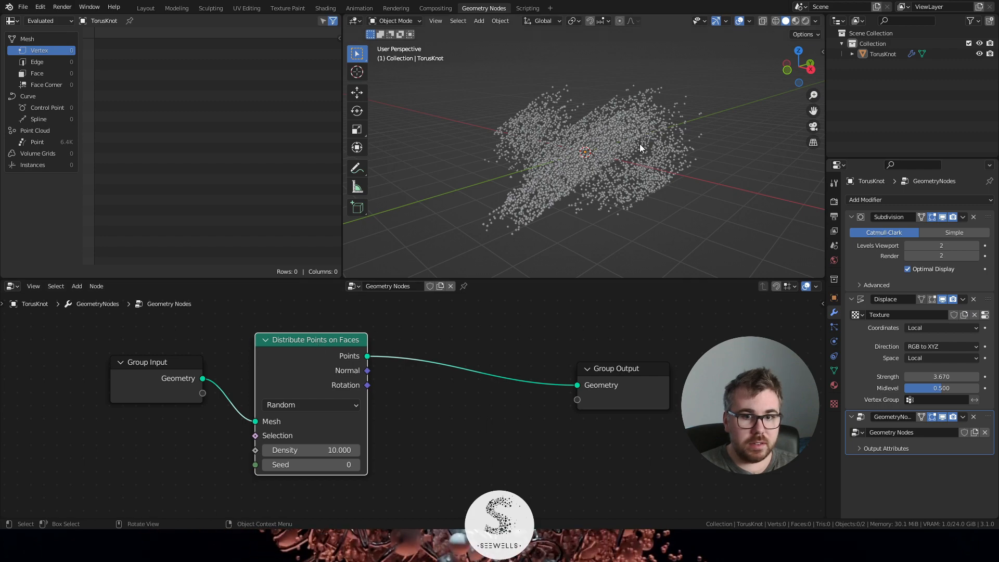
- Preview the distributed points in Rendered shading, return to Solid shading and examine them from several angles
middle_drag(639, 144, 689, 149)
middle_drag(702, 157, 657, 159)
key(z)
click(652, 112)
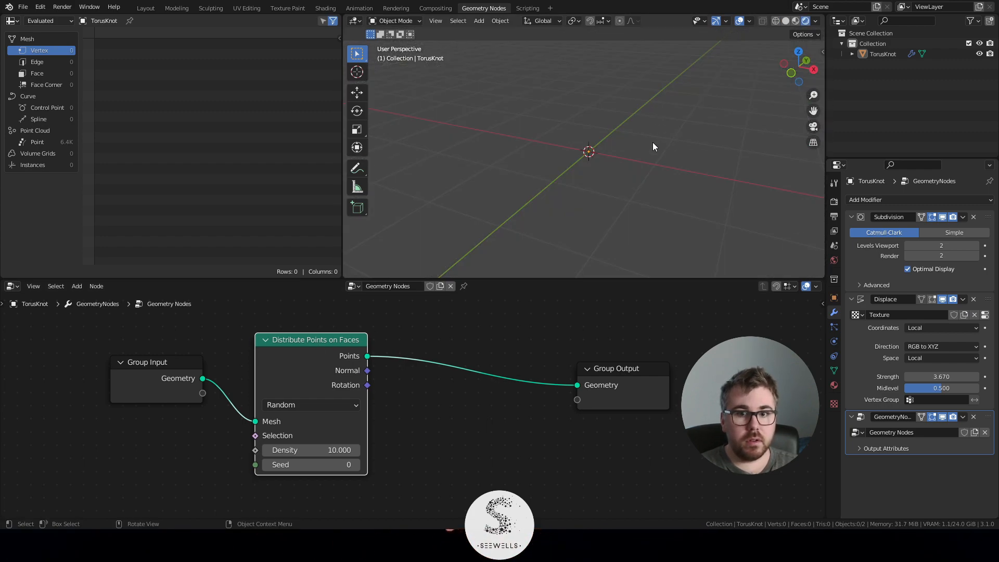
key(z)
click(694, 181)
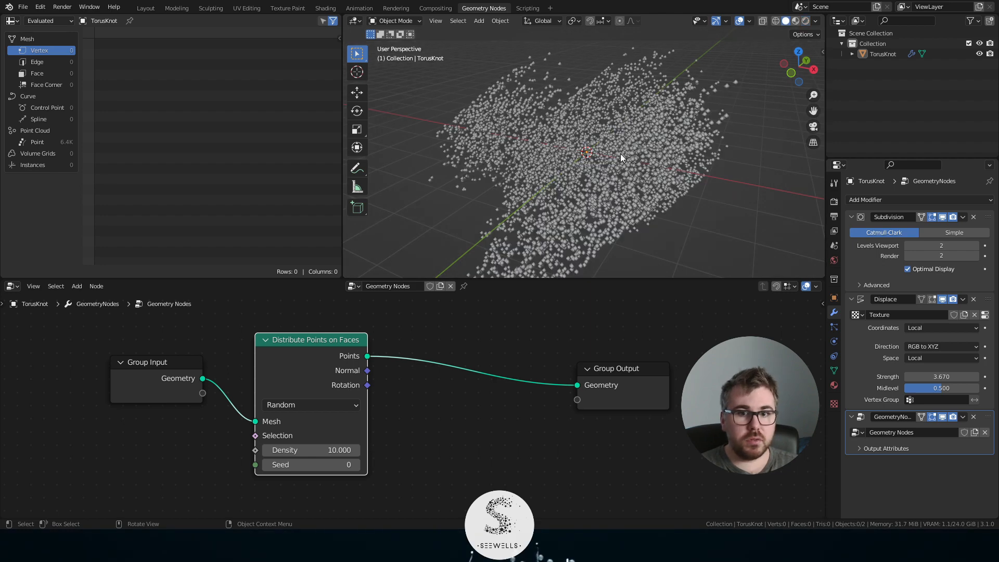
middle_drag(593, 142, 663, 130)
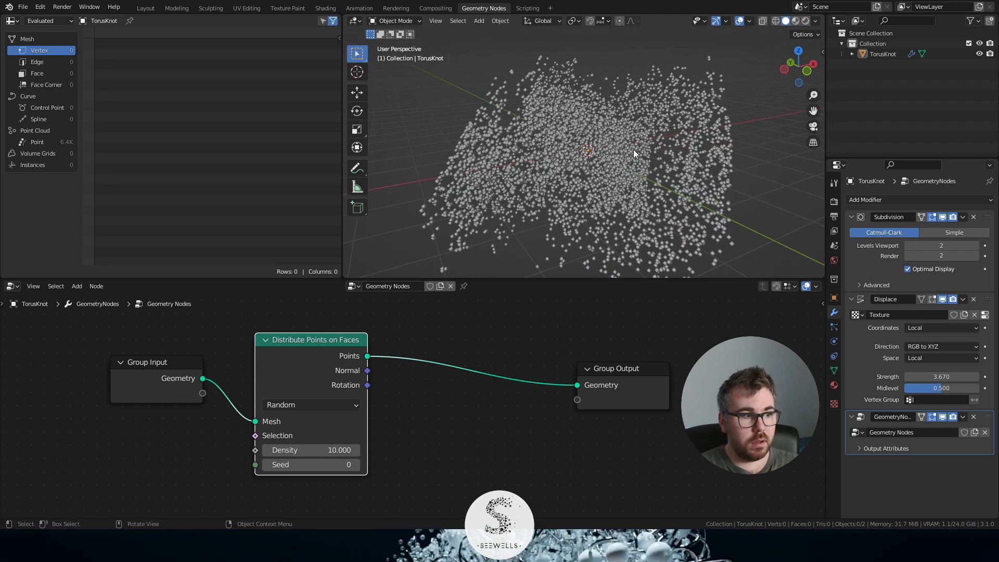
drag(320, 344, 337, 339)
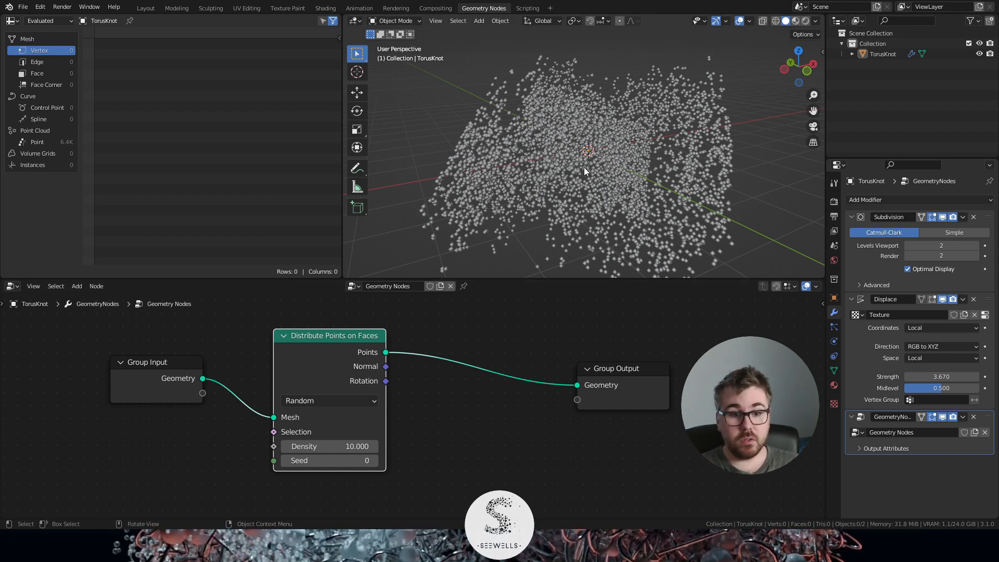
middle_drag(662, 142, 640, 148)
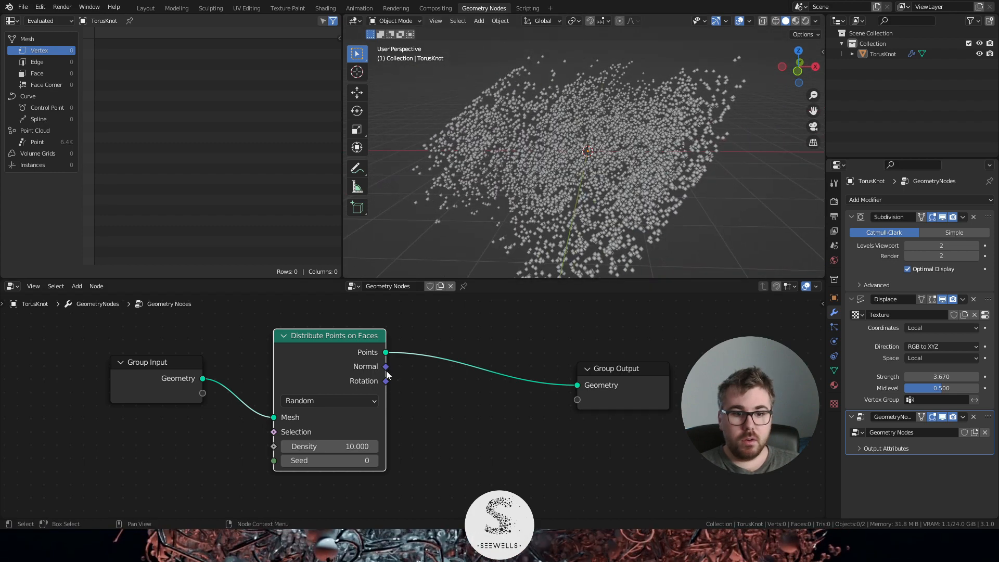
middle_drag(567, 260, 594, 212)
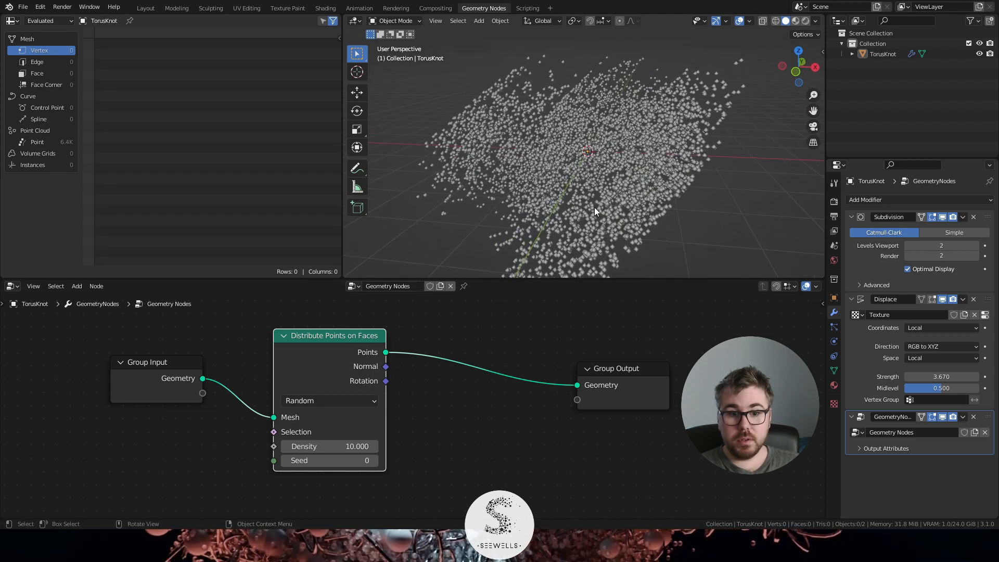
- Try the Poisson Disk distribution method with a minimum distance of 0.1 m and return to Random
click(332, 403)
click(336, 430)
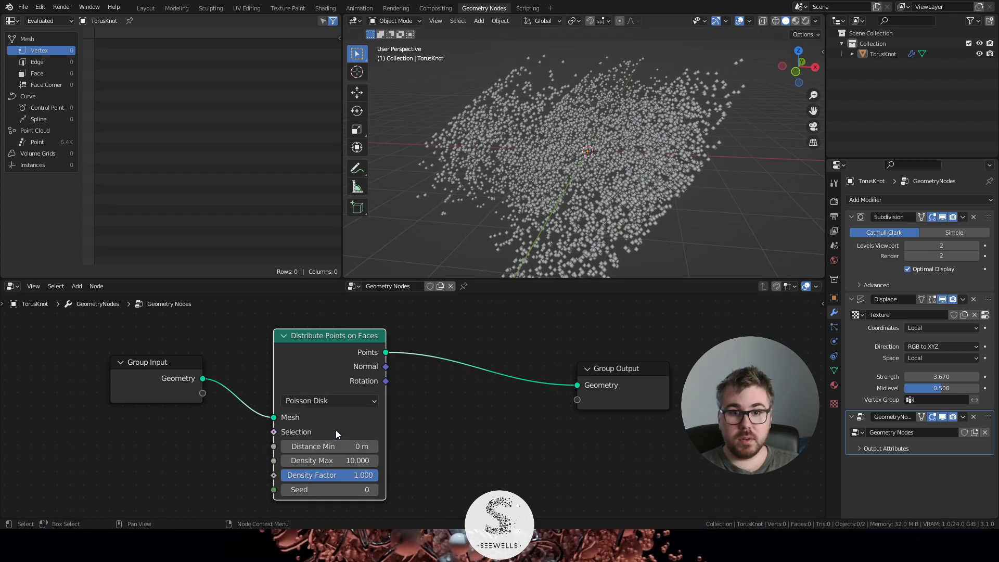
mouse_move(331, 445)
mouse_down()
mouse_move(364, 446)
mouse_move(330, 446)
mouse_up()
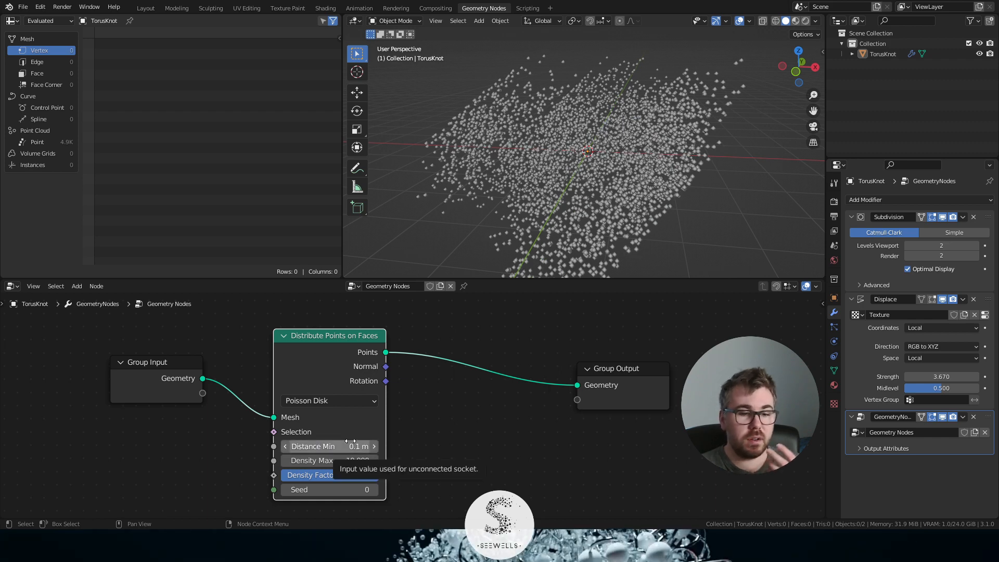
click(332, 401)
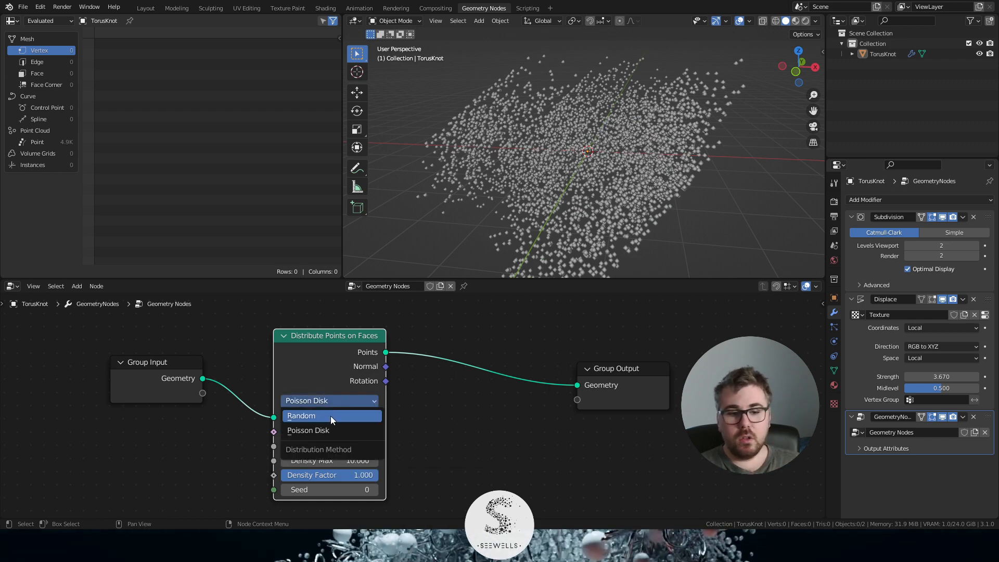
click(330, 416)
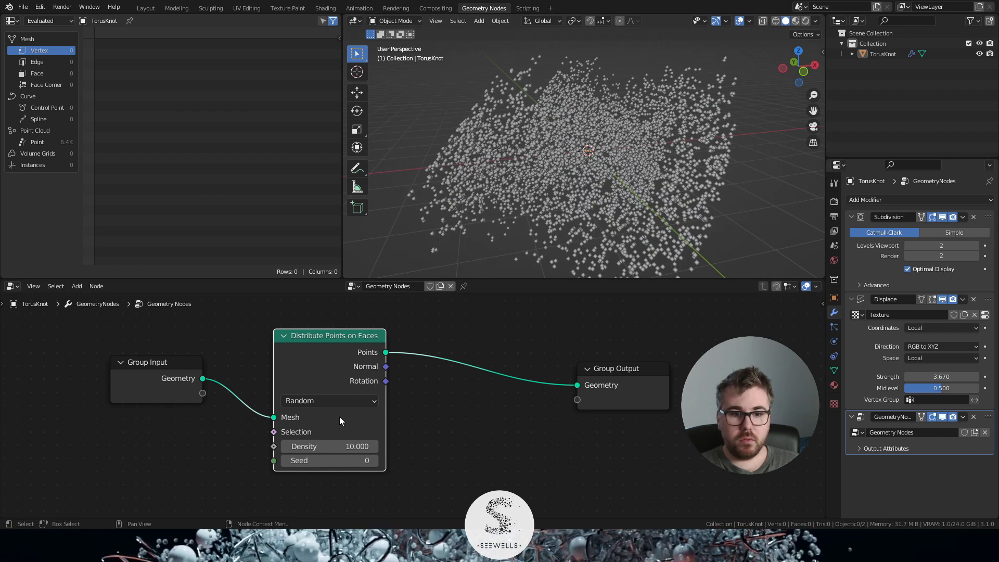
- Set the Density of the Distribute Points on Faces node to 2.100
drag(333, 445, 299, 446)
middle_drag(617, 127, 576, 127)
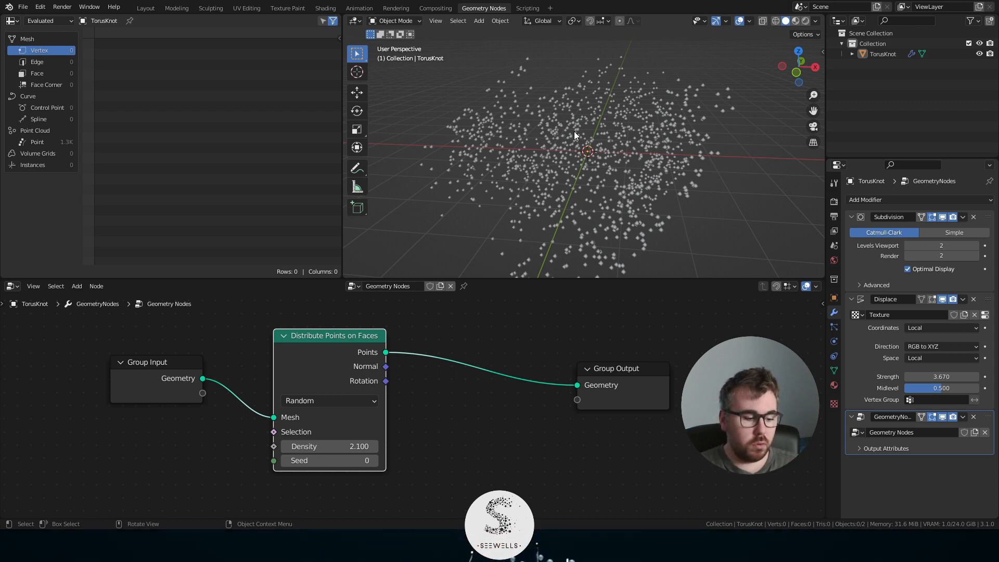
- Increase the point distribution's Seed one value at a time up to 25 to compare the random layouts
click(374, 460)
click(374, 460)
click(374, 460)
click(374, 460)
click(374, 460)
click(374, 460)
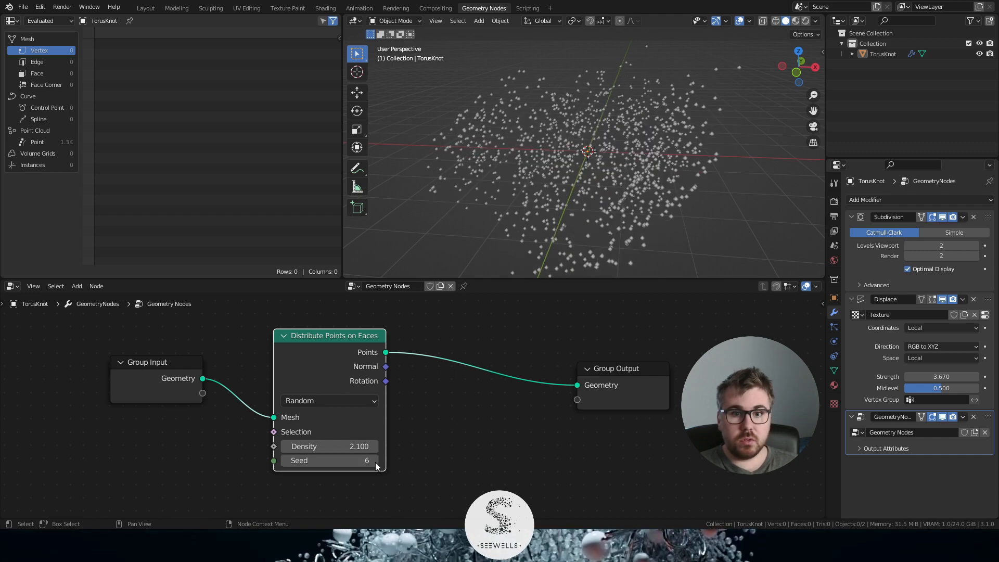
click(374, 460)
click(374, 460)
click(374, 460)
click(374, 460)
click(374, 460)
click(374, 460)
click(374, 460)
click(373, 460)
click(374, 461)
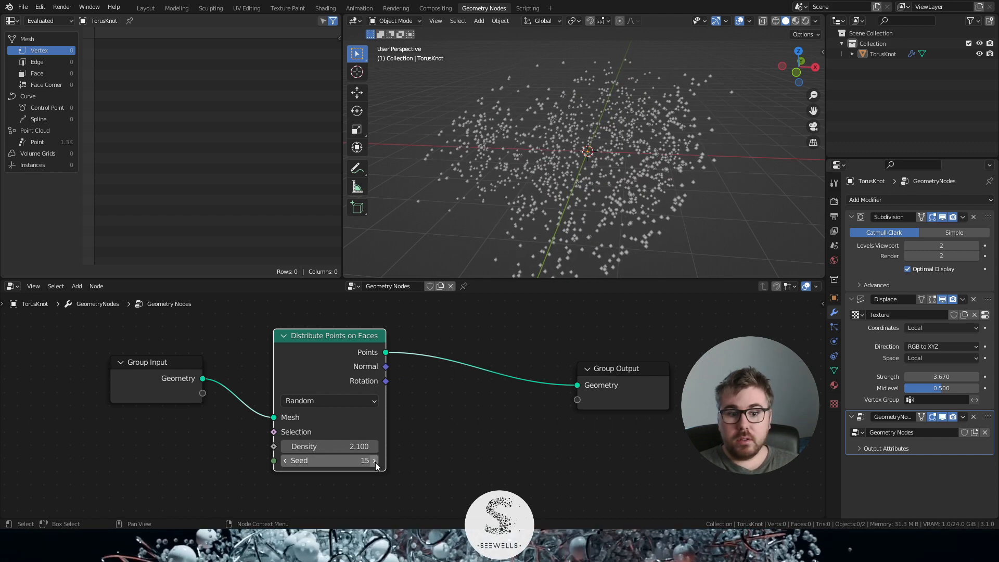
click(374, 460)
click(374, 460)
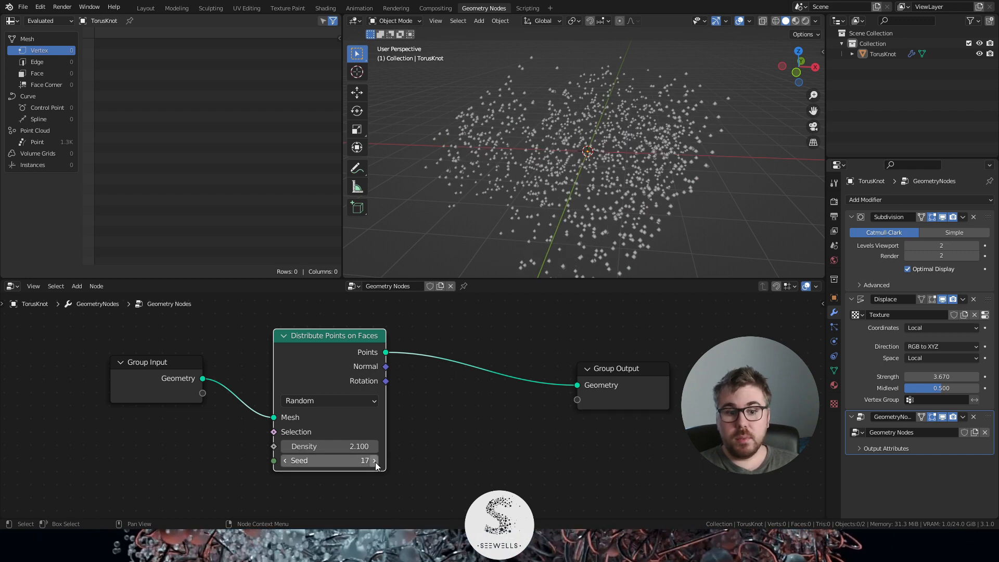
click(374, 461)
click(374, 460)
click(374, 460)
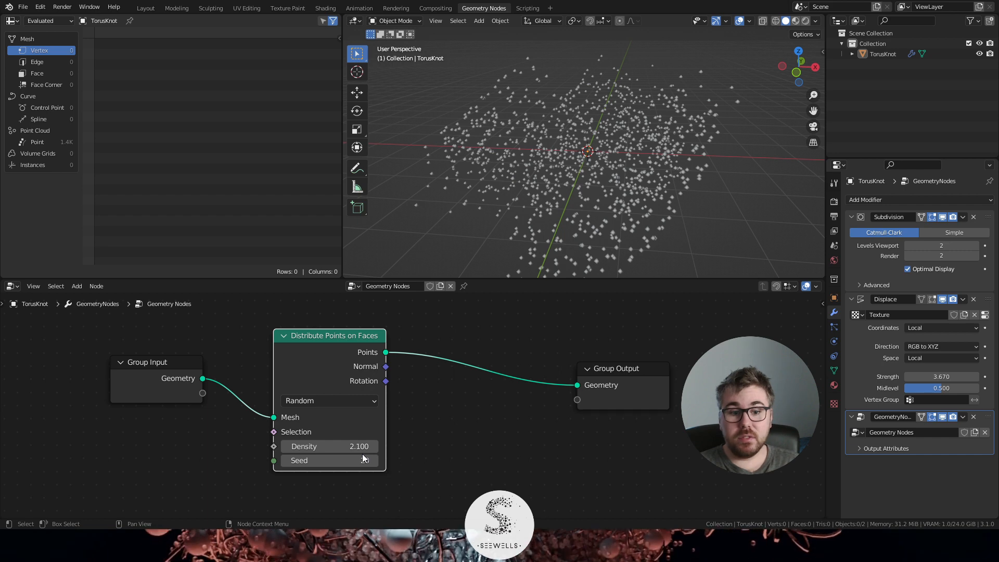
click(374, 461)
click(374, 460)
click(374, 460)
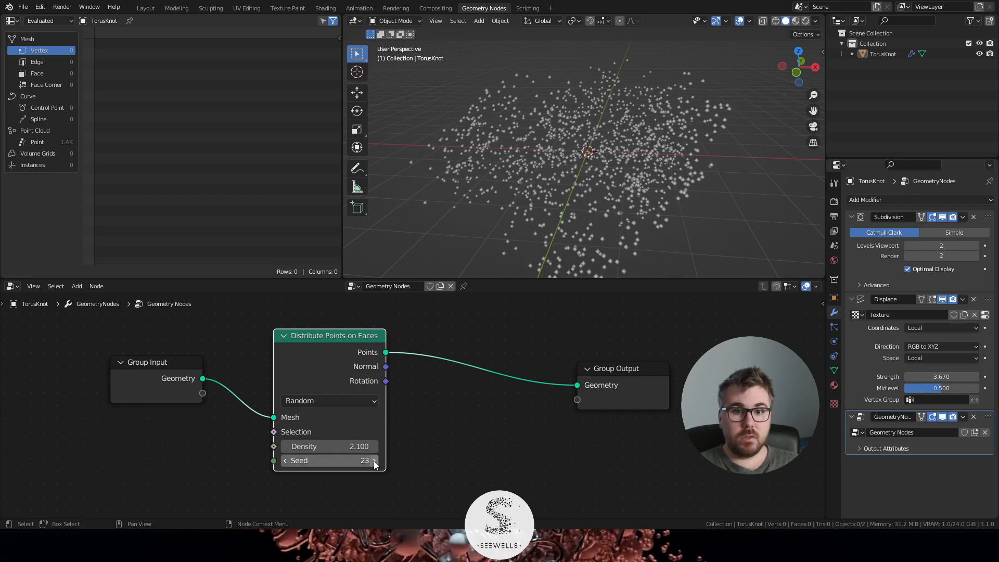
click(374, 460)
click(374, 461)
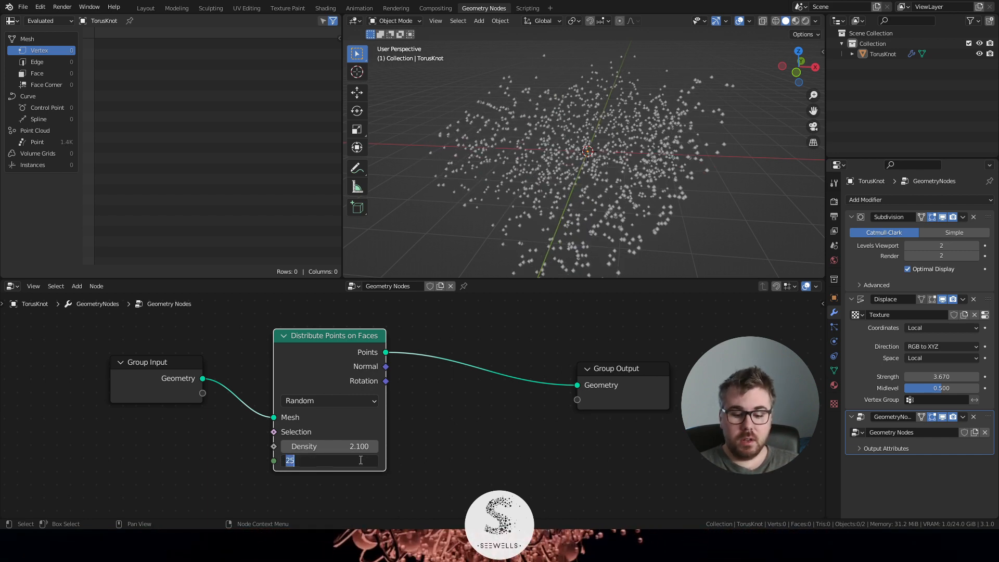
- Set the point distribution's Seed to 1 and move the Group Output node farther away to make room
text(1)
key(Return)
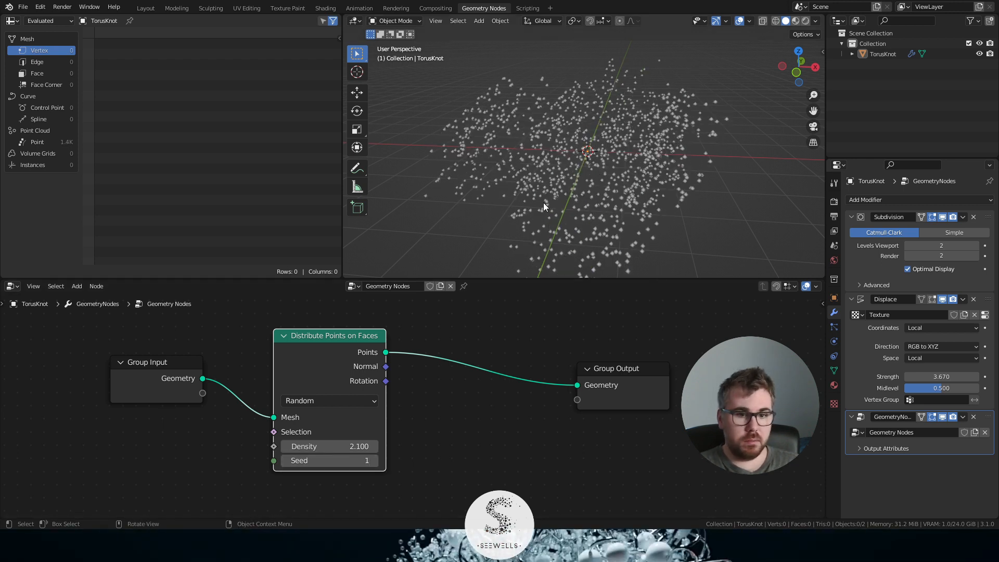
middle_drag(543, 201, 530, 149)
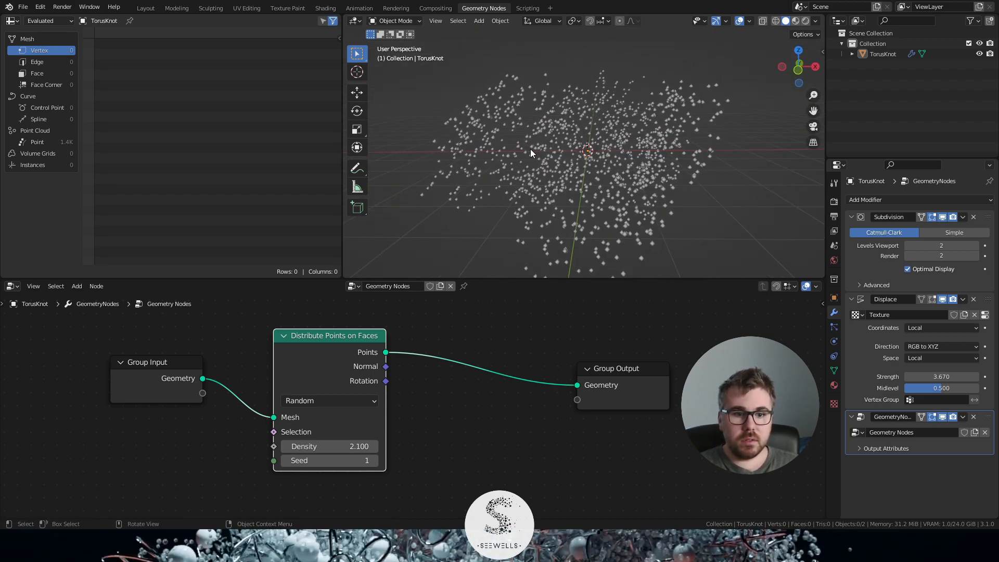
scroll(543, 152, up, 2)
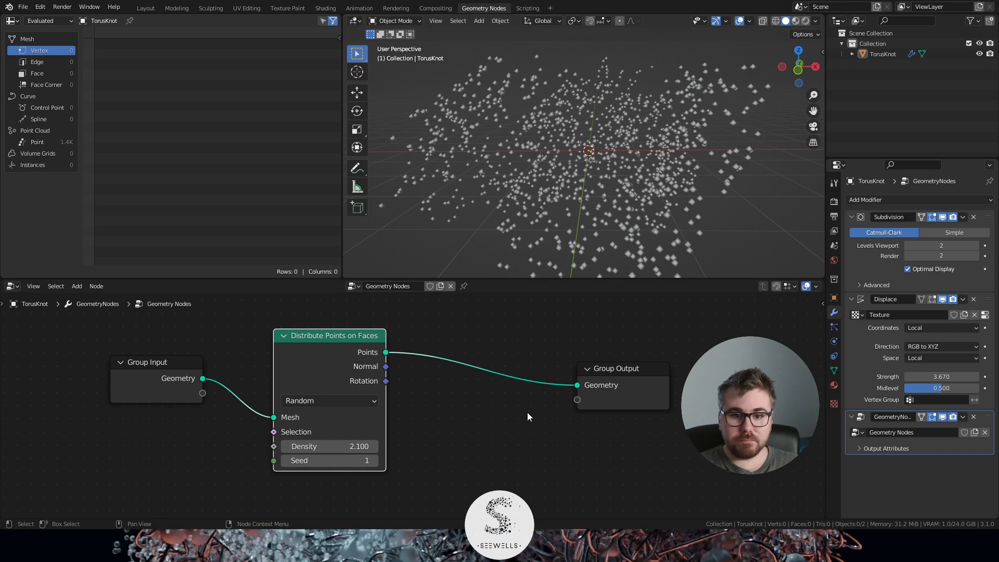
drag(616, 370, 637, 377)
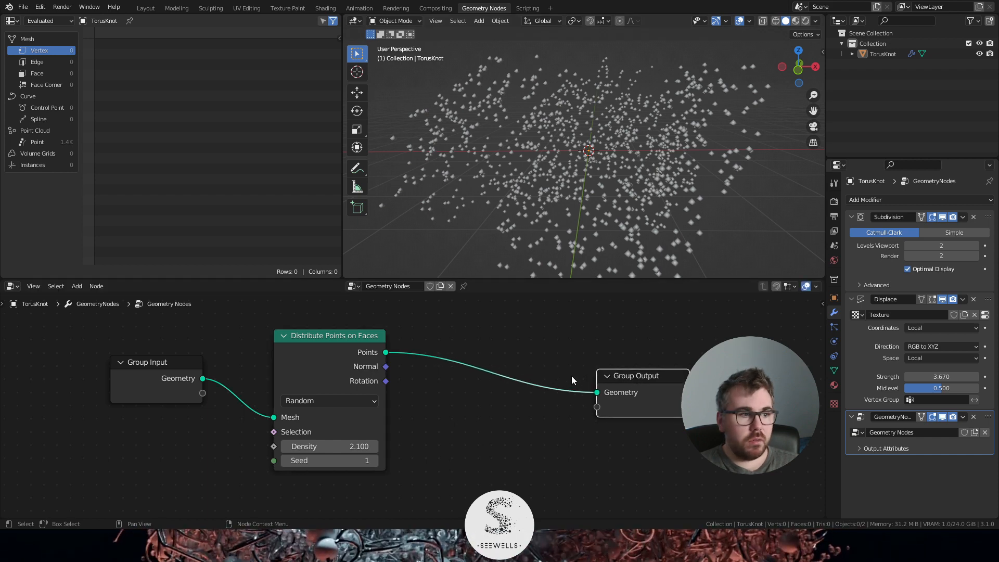
key(shift+a)
click(458, 310)
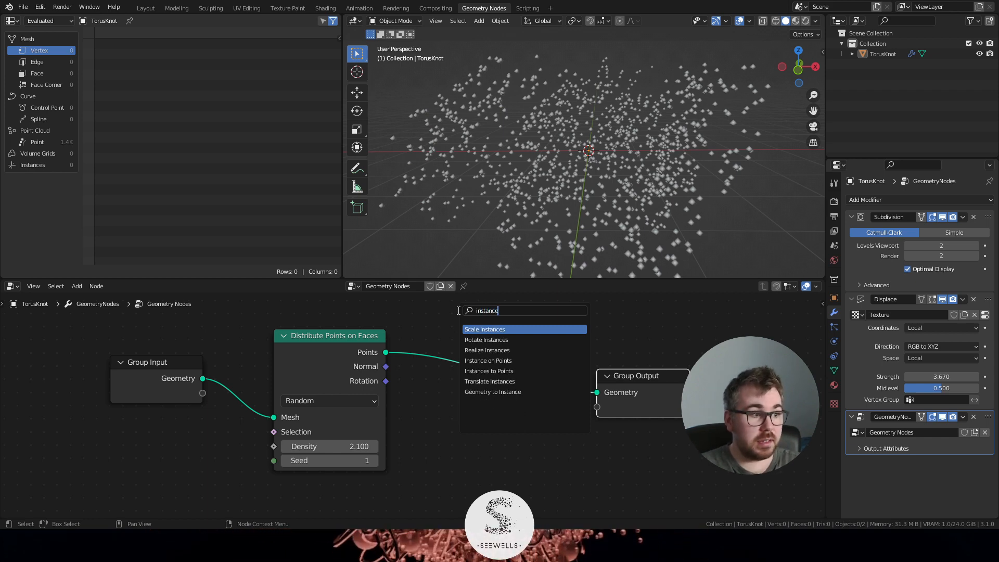
key(Return)
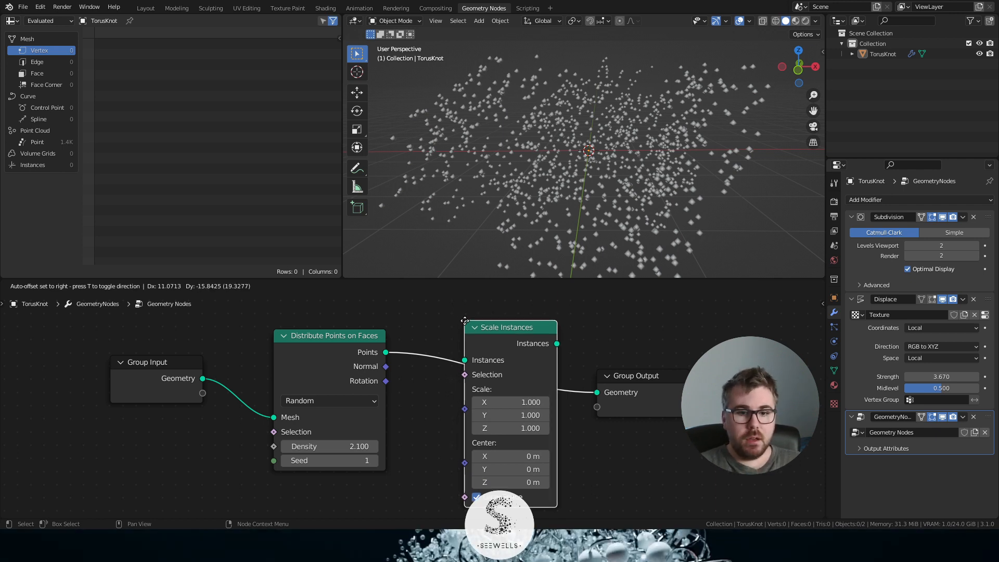
key(Escape)
- Add an Instance on Points node on the link between Distribute Points on Faces and Group Output
key(shift+a)
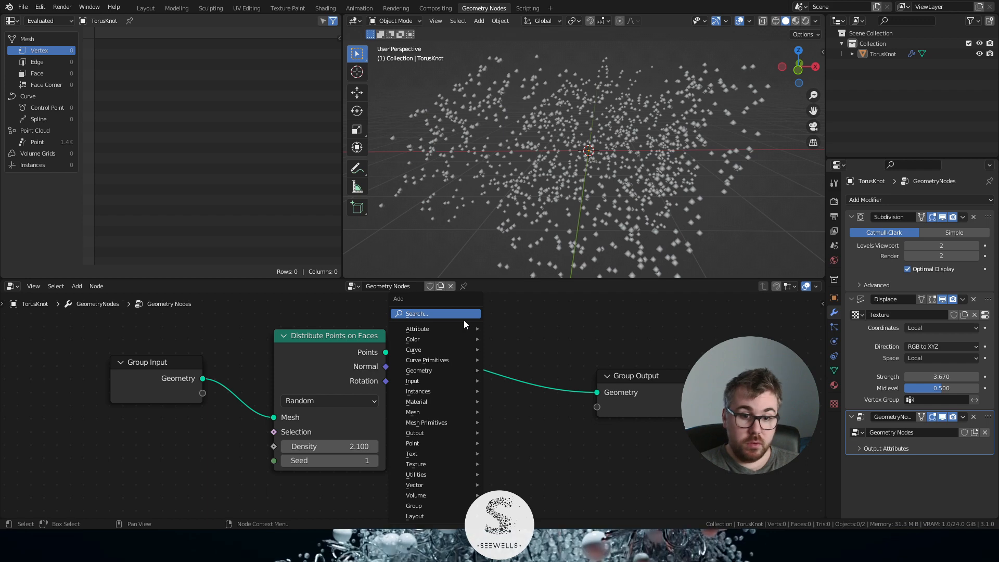
click(463, 320)
text(instan)
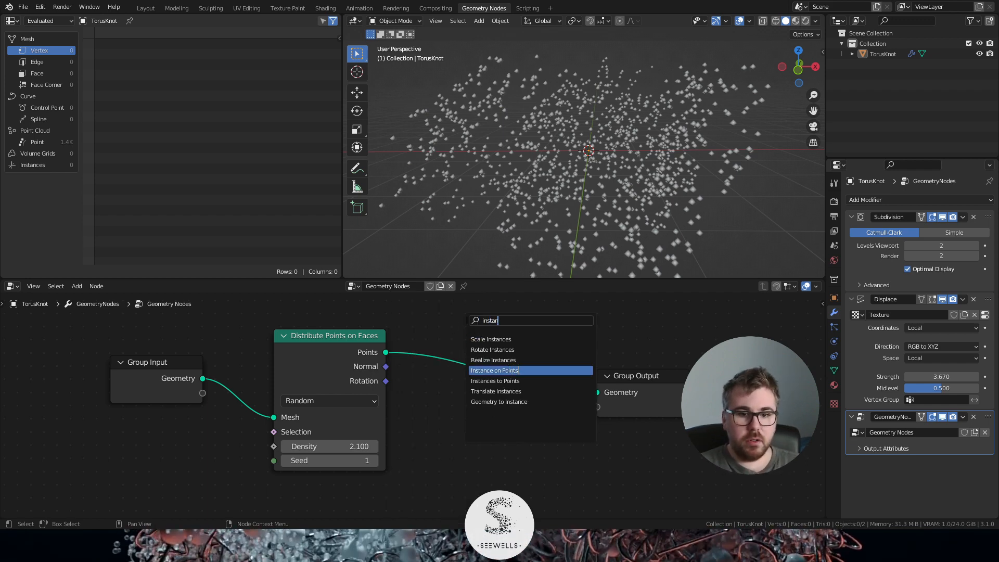
click(501, 369)
click(523, 369)
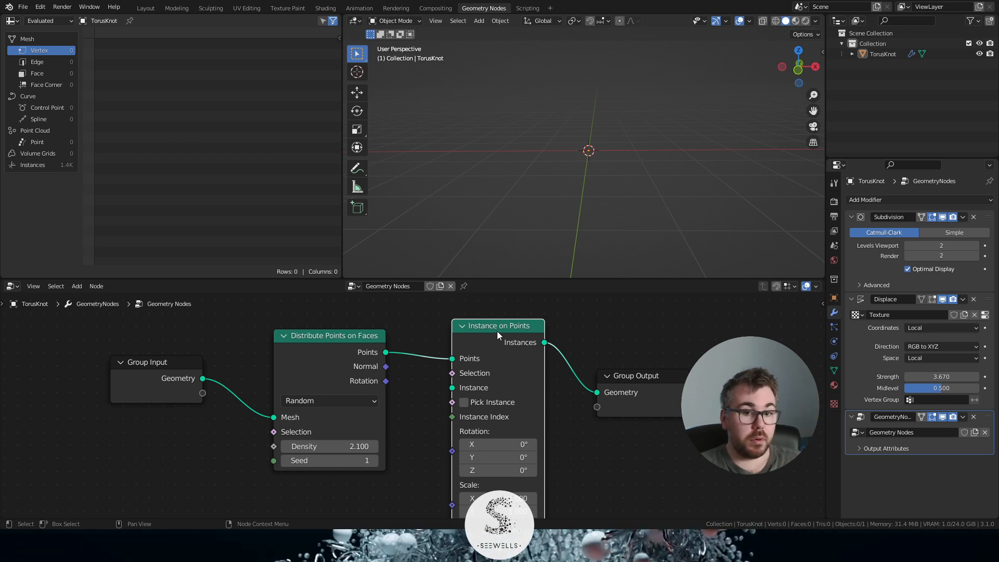
- Move the Group Output and Instance on Points nodes farther out to open up space between the nodes
scroll(401, 420, down, 2)
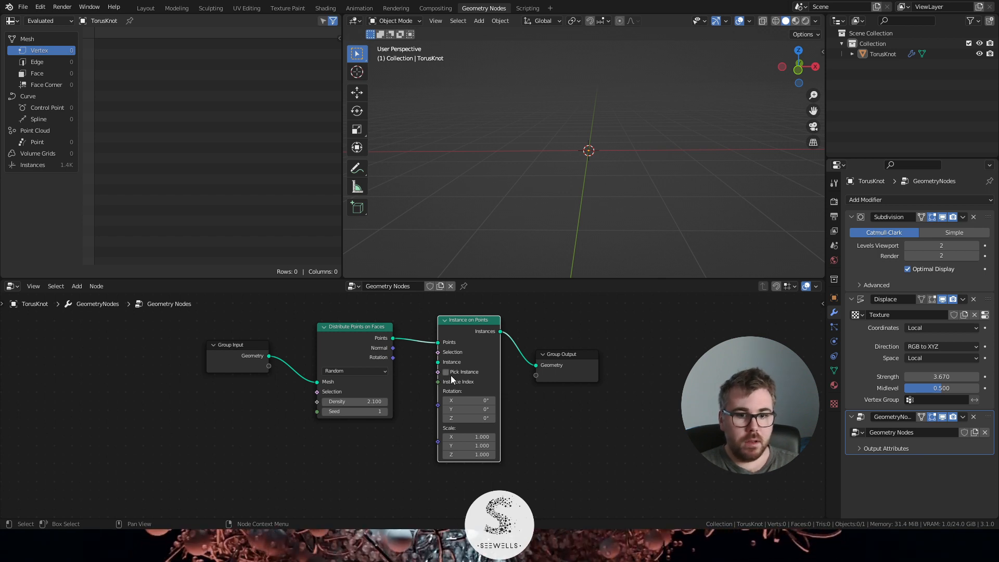
drag(574, 364, 597, 344)
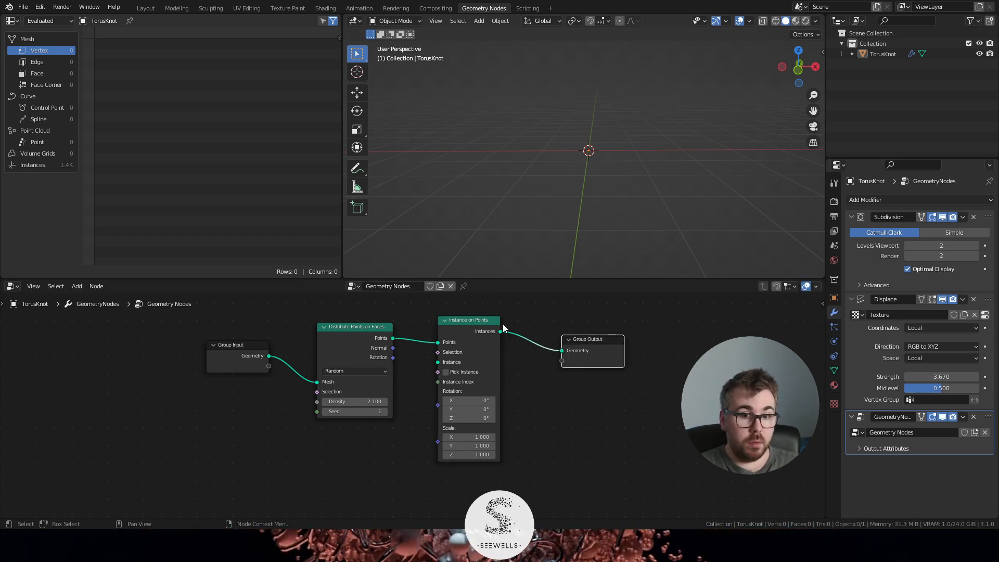
drag(497, 322, 510, 329)
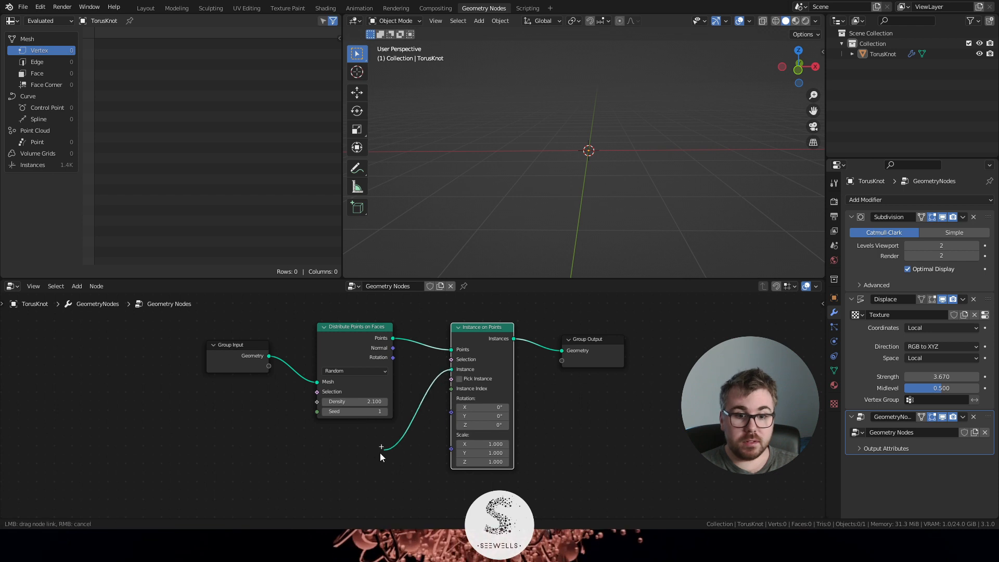
- Add an Ico Sphere node linked to the Instance input of Instance on Points and place it below Distribute Points on Faces
drag(380, 453, 358, 463)
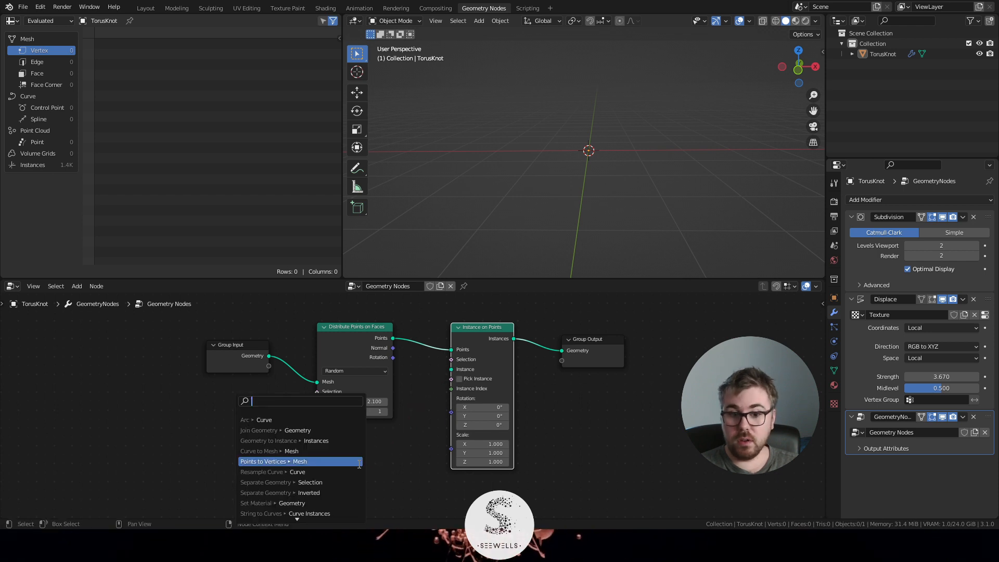
text(ico)
click(308, 416)
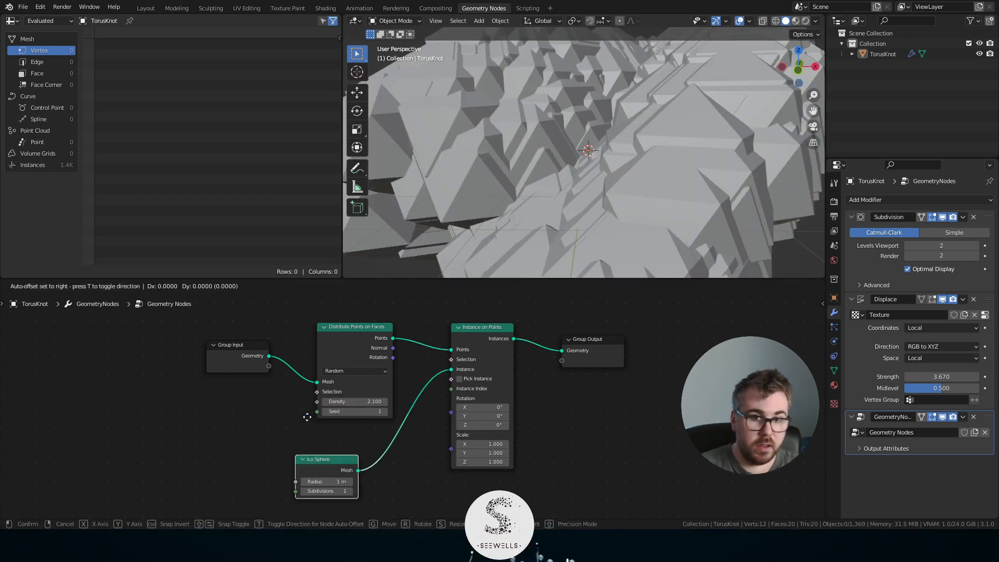
click(323, 419)
- Reduce the Ico Sphere node's Radius to 0.07 m
scroll(636, 173, down, 8)
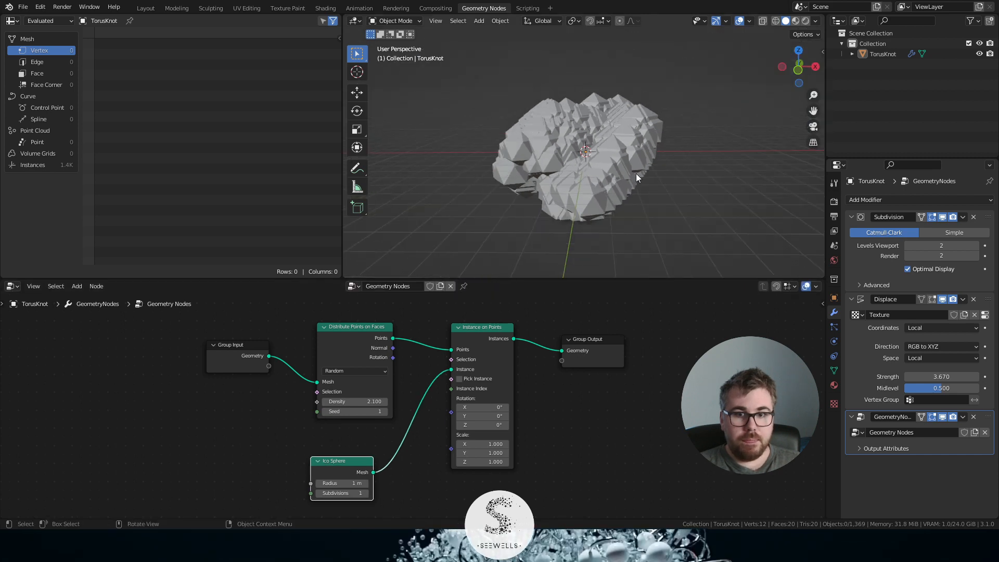
middle_drag(631, 171, 654, 189)
scroll(673, 188, up, 5)
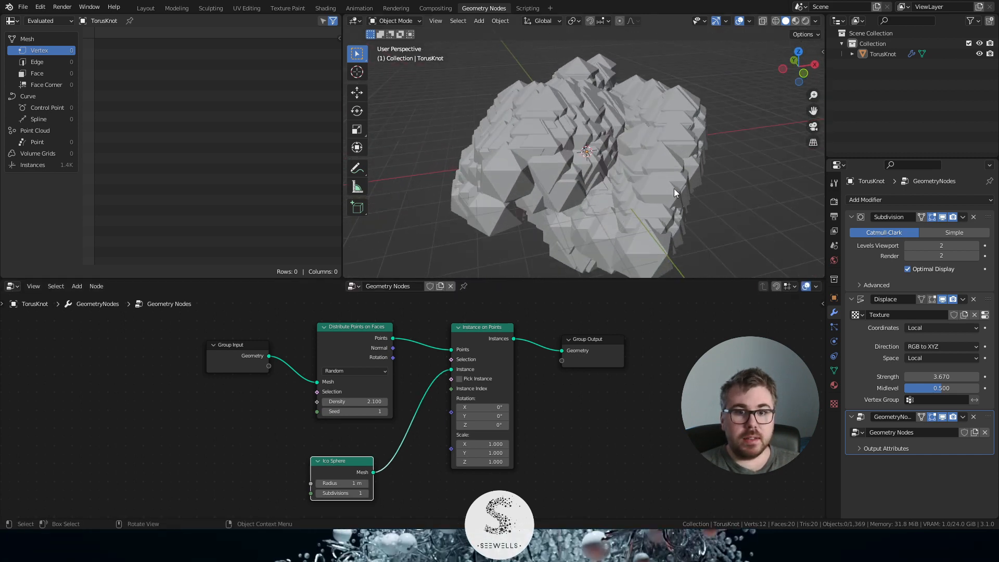
scroll(407, 476, up, 3)
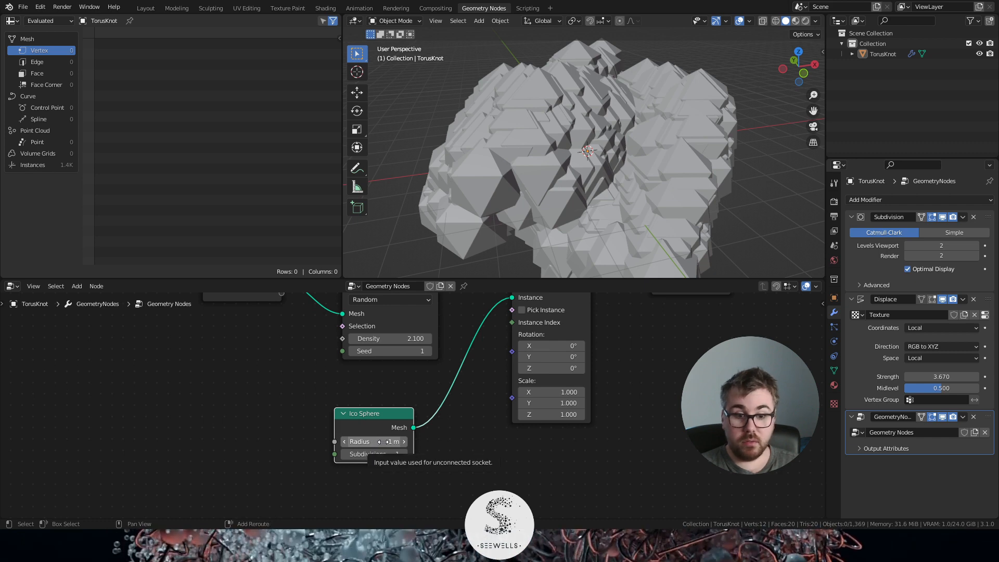
drag(377, 441, 329, 441)
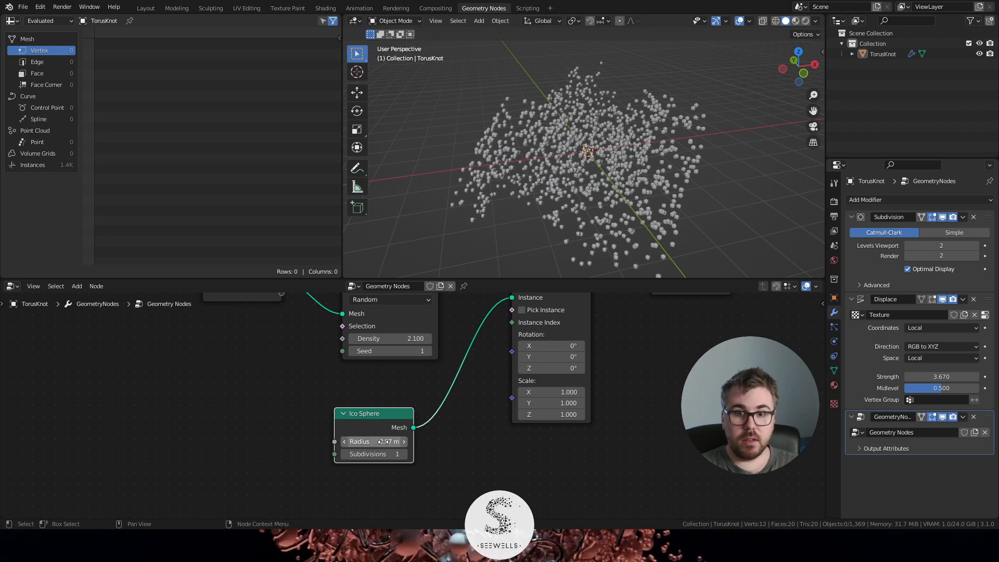
- Set the Ico Sphere node's Subdivisions to 2 and check the rounder instances from several angles and distances
mouse_move(693, 191)
middle_down()
mouse_move(608, 176)
mouse_move(743, 182)
mouse_move(685, 177)
mouse_move(597, 143)
mouse_move(575, 173)
mouse_move(614, 156)
mouse_move(760, 140)
mouse_move(648, 130)
middle_up()
scroll(632, 177, up, 4)
key(z)
key(z)
click(604, 169)
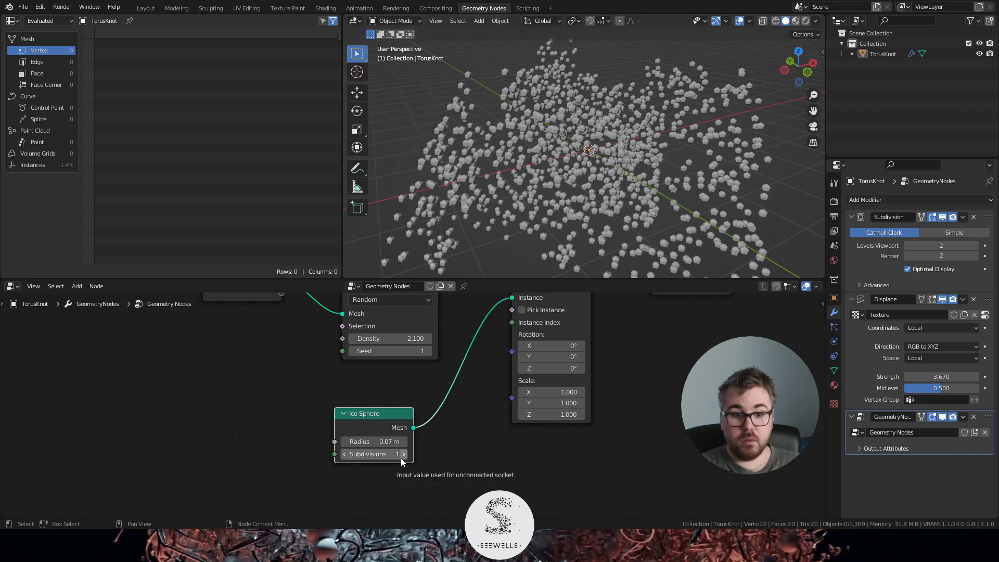
scroll(400, 458, up, 4)
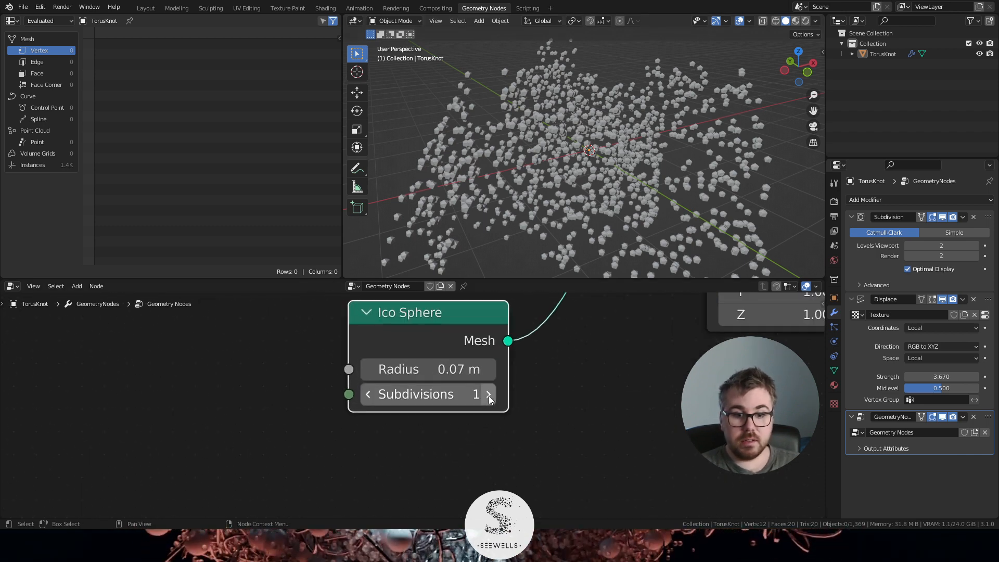
click(489, 395)
middle_drag(588, 250, 671, 144)
scroll(573, 142, up, 4)
scroll(573, 143, down, 7)
scroll(647, 383, down, 6)
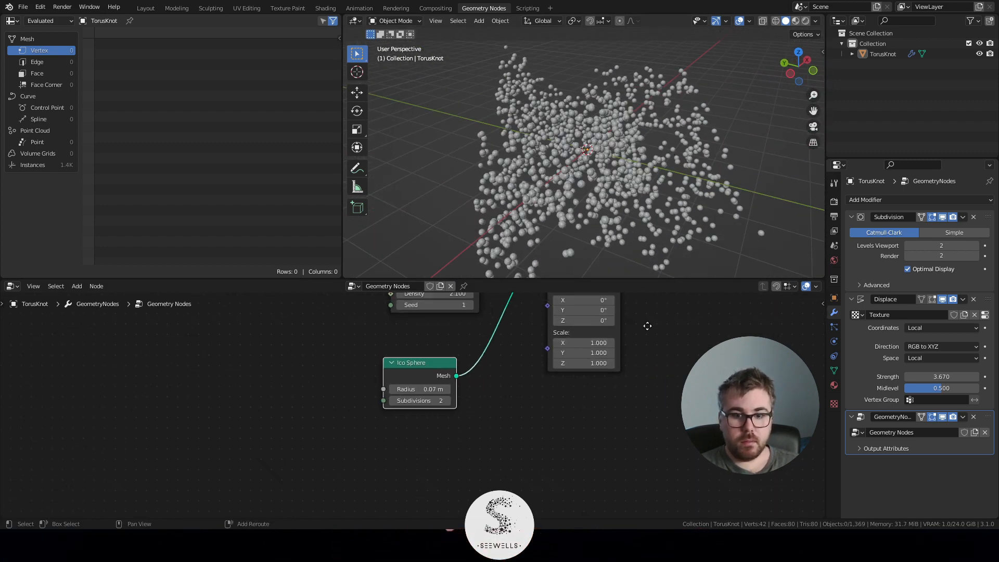
- Tuck the Ico Sphere node closer beneath Distribute Points on Faces and add a Random Value node just below it
middle_drag(647, 325, 582, 426)
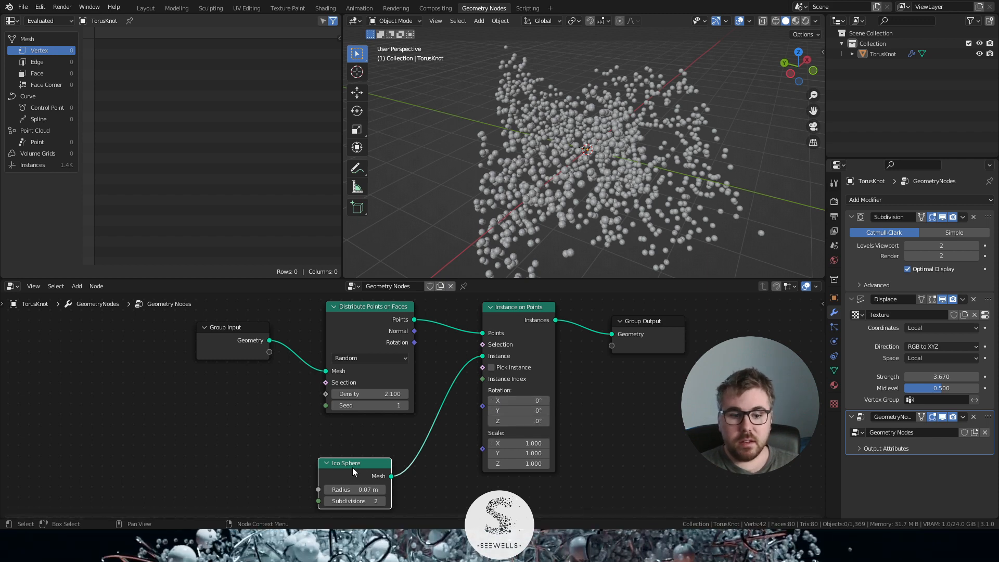
drag(353, 466, 319, 428)
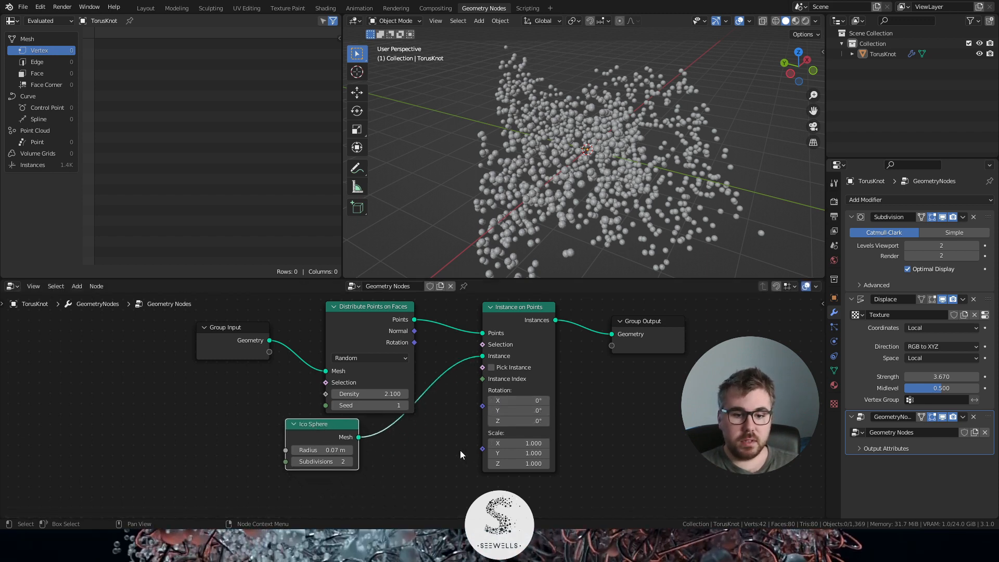
scroll(459, 450, down, 1)
middle_drag(459, 450, 493, 408)
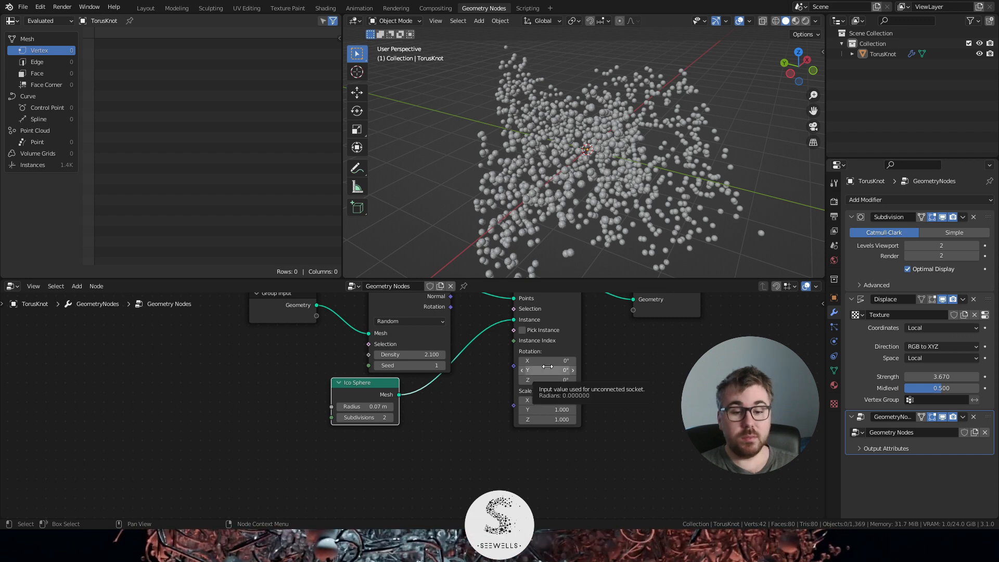
key(shift+a)
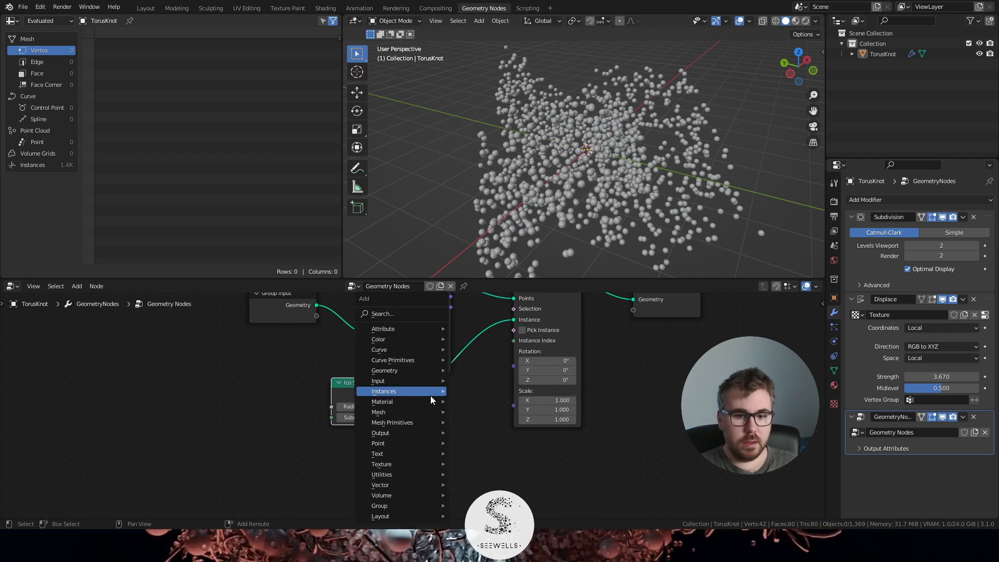
click(400, 320)
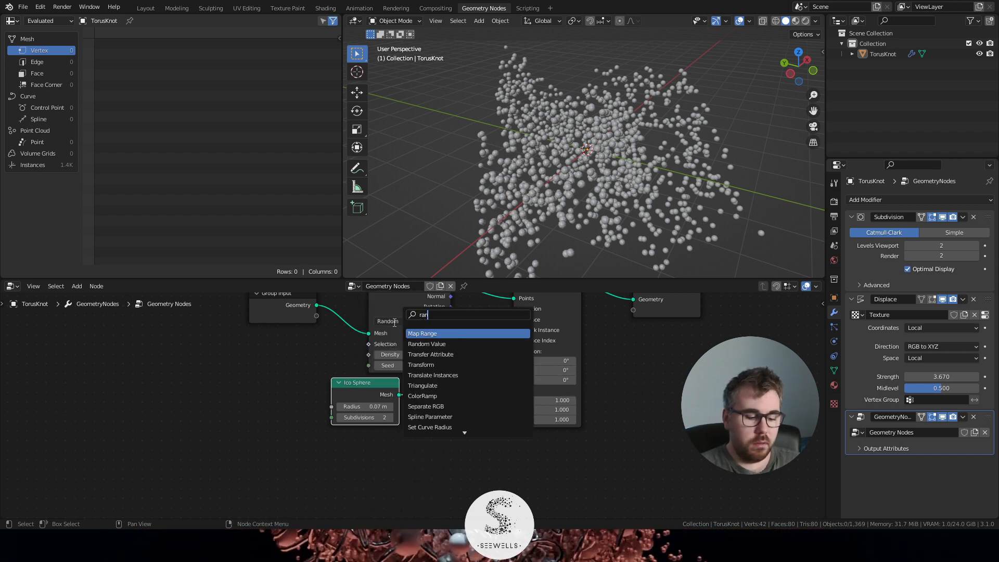
key(Return)
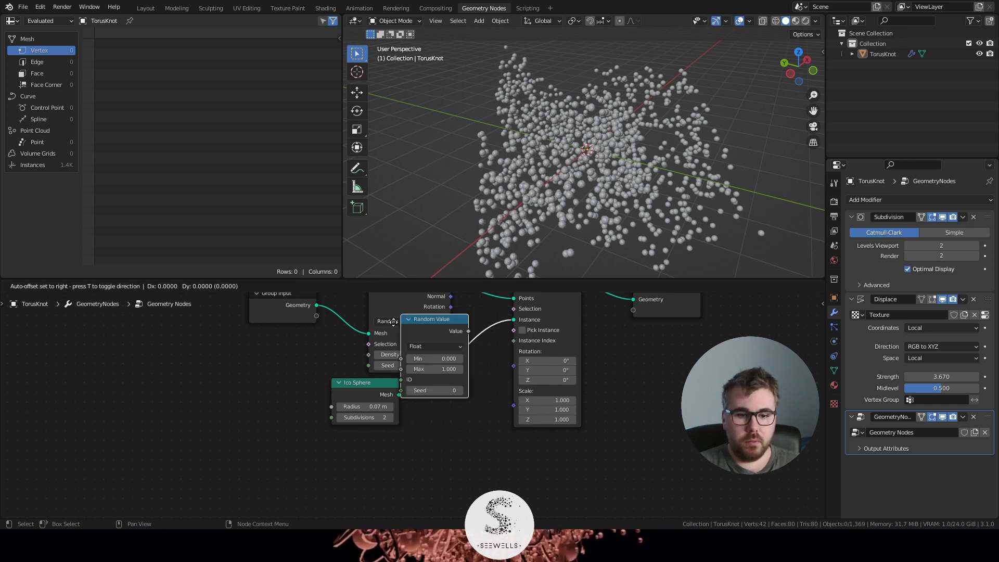
click(401, 419)
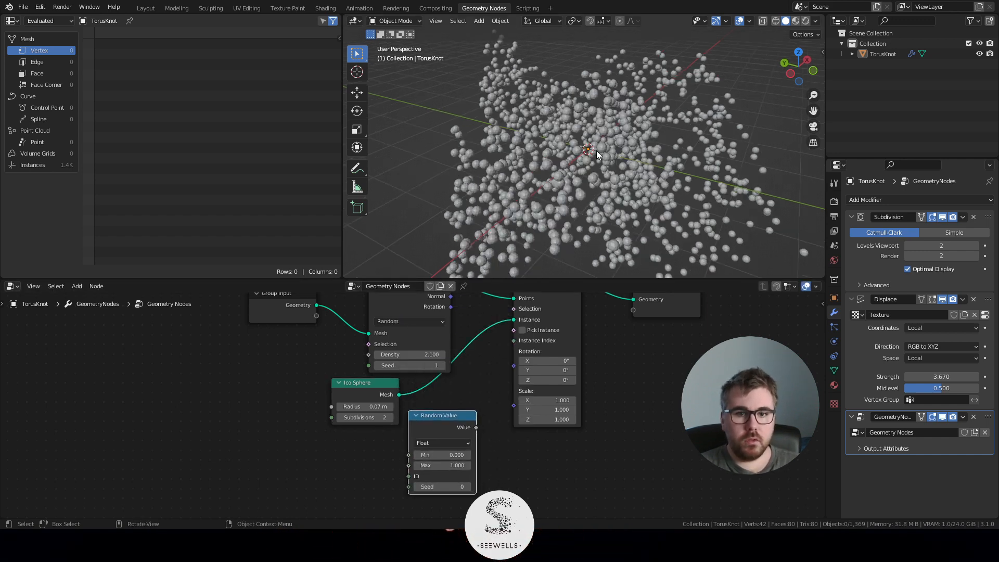
- Connect the Random Value node's Value output to the Scale input of Instance on Points
middle_drag(596, 151, 645, 145)
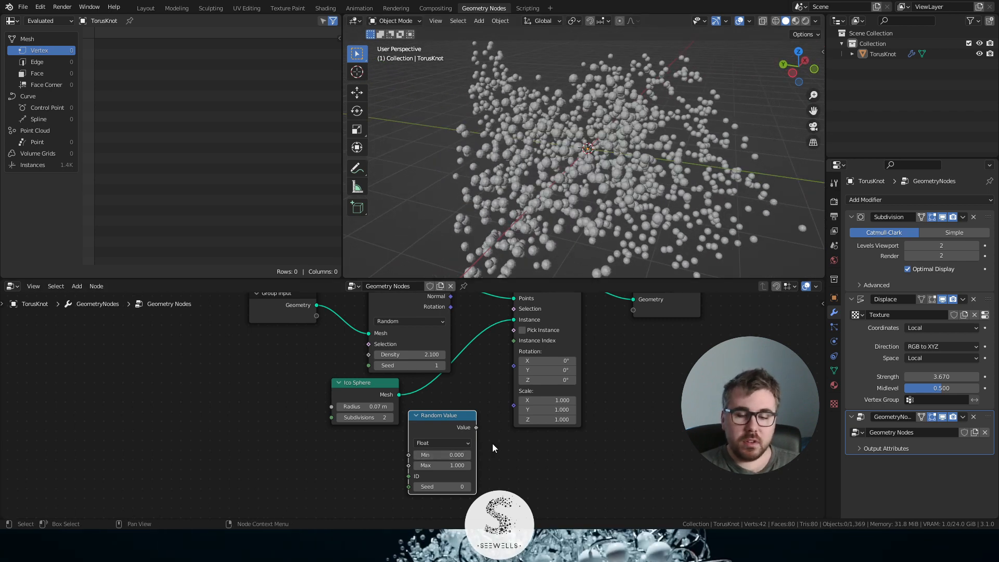
drag(475, 429, 510, 406)
middle_drag(636, 182, 566, 176)
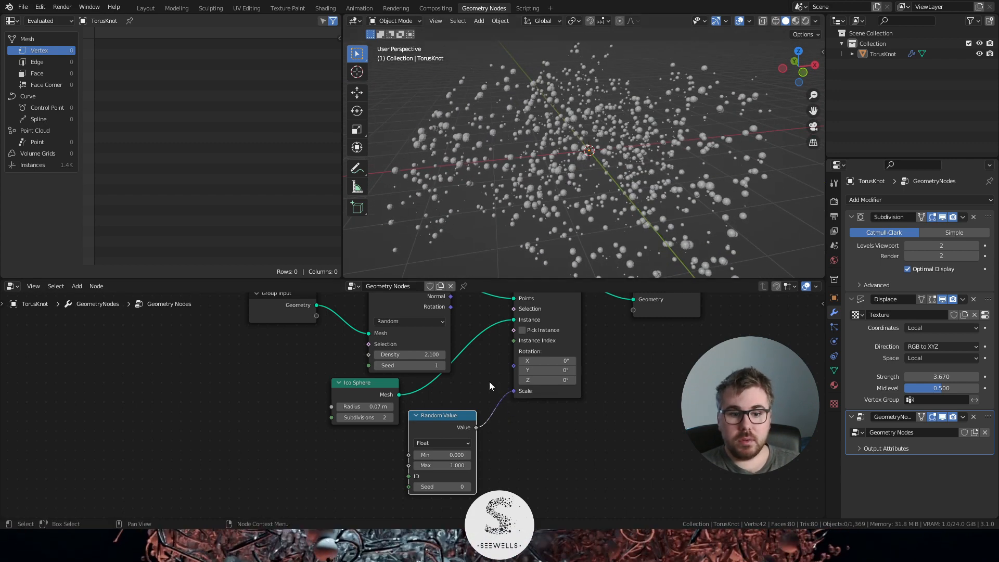
- Set the Random Value node's Min to 0.530 and Max to 0.830
scroll(513, 463, up, 2)
middle_drag(539, 449, 538, 370)
scroll(547, 388, up, 4)
drag(462, 394, 495, 394)
drag(466, 413, 463, 393)
middle_drag(500, 156, 659, 129)
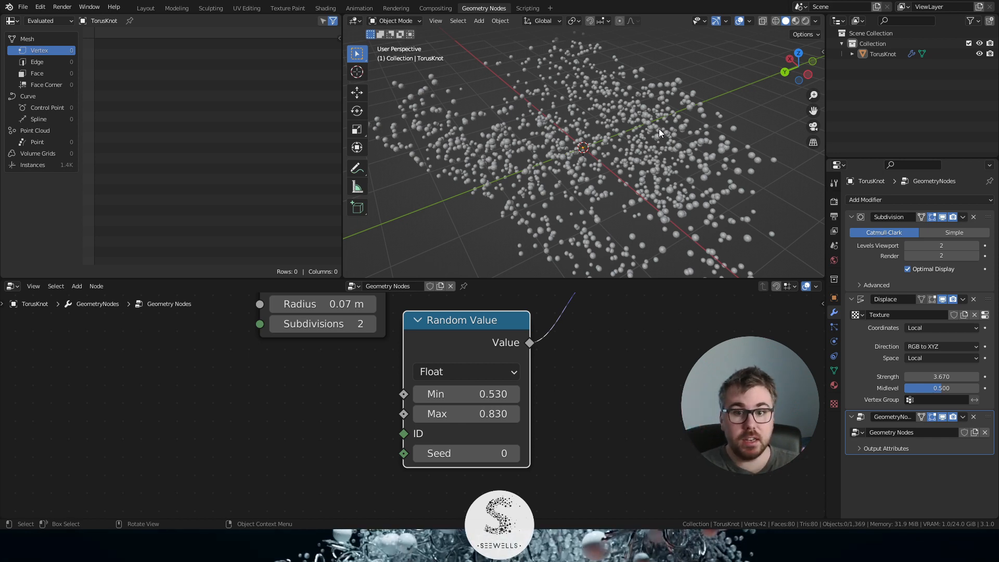
- Check the sphere size variation up close and lower the Random Value node's Max to 0.600
scroll(660, 135, up, 4)
scroll(662, 142, down, 2)
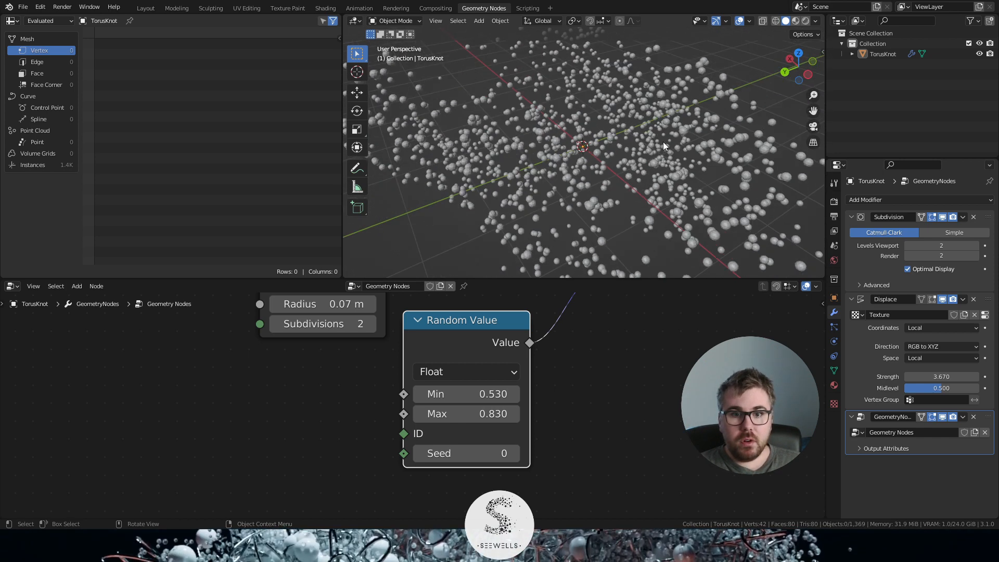
scroll(663, 146, down, 4)
middle_drag(651, 154, 572, 176)
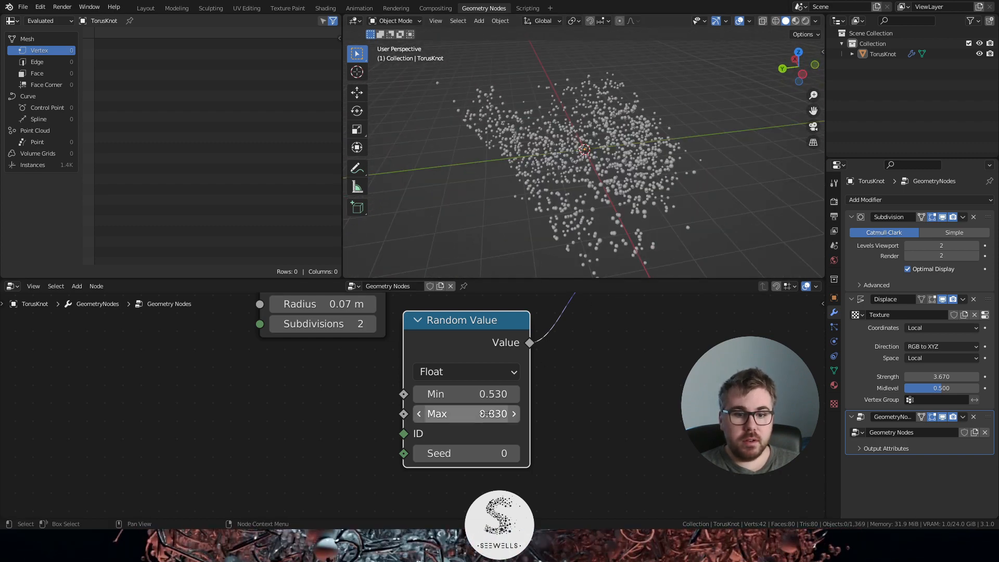
drag(484, 413, 437, 414)
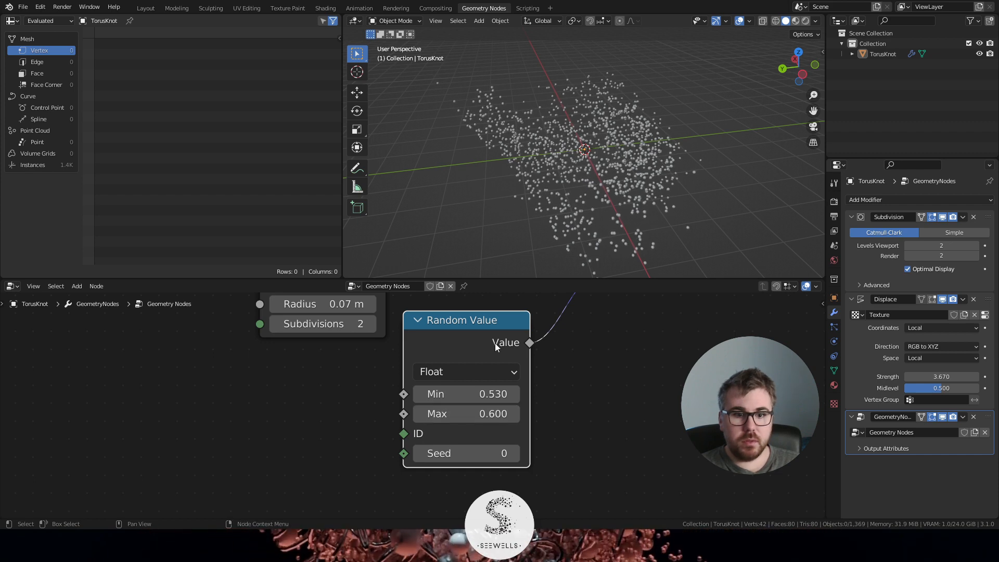
- Set the Density of Distribute Points on Faces to 5 and inspect the denser sphere cloud up close
scroll(364, 374, down, 8)
middle_drag(364, 359, 413, 475)
scroll(514, 434, up, 8)
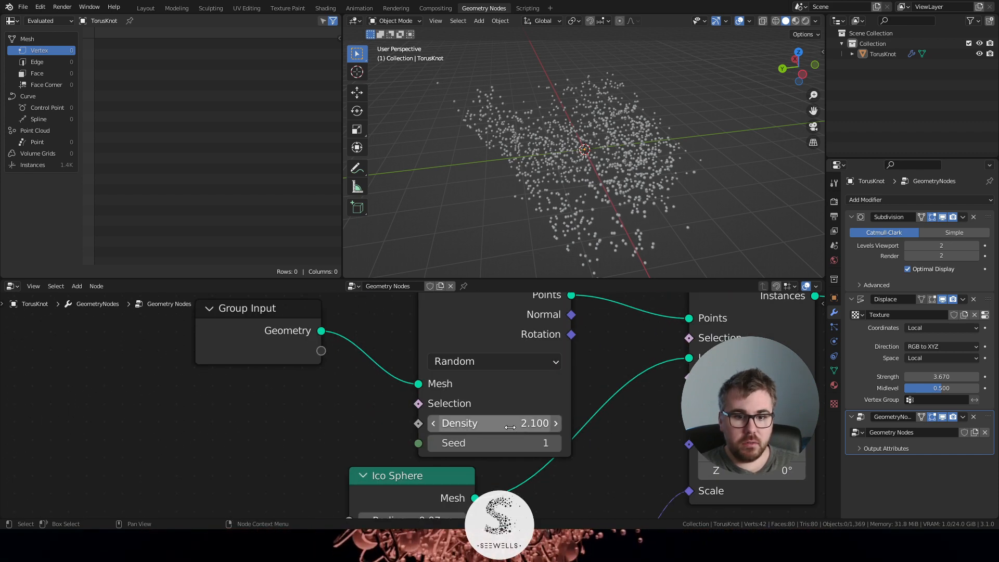
click(510, 427)
text(5)
key(Return)
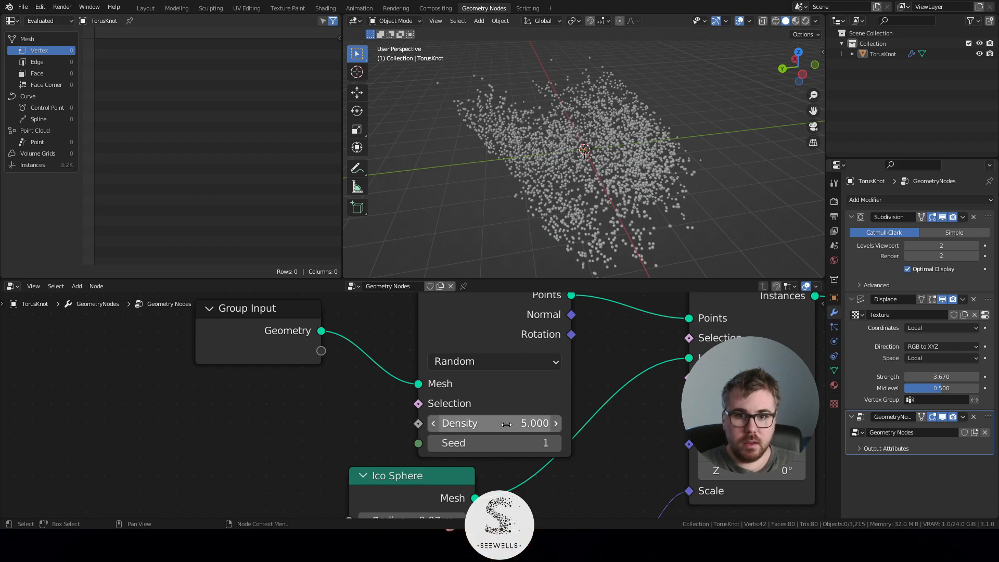
scroll(507, 424, up, 1)
middle_drag(714, 196, 626, 194)
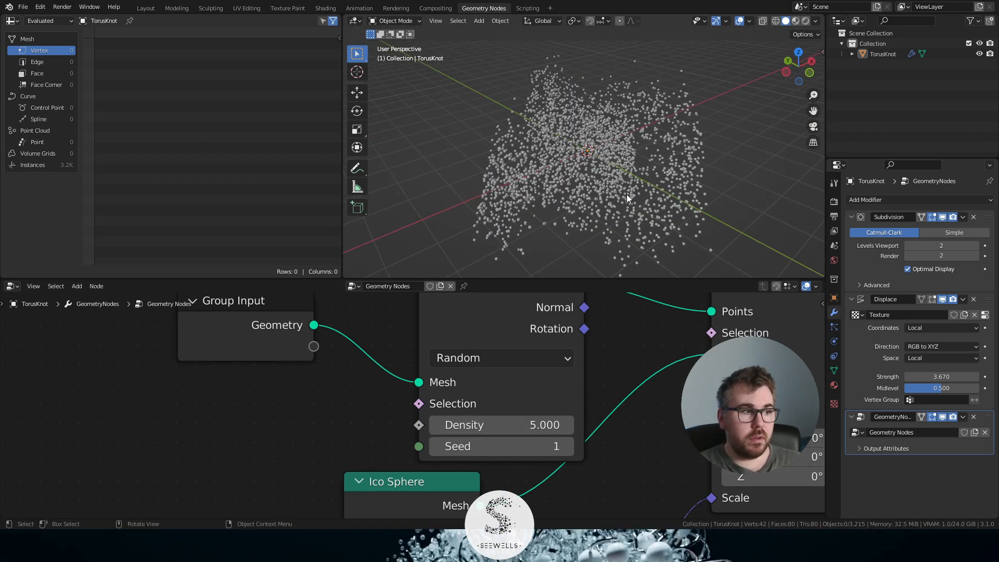
scroll(612, 175, up, 6)
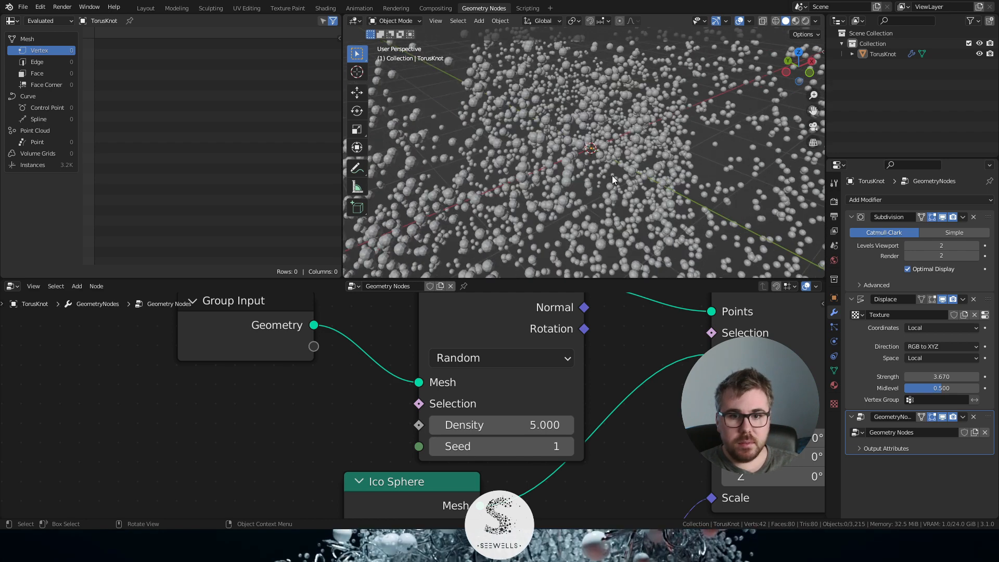
scroll(585, 202, up, 2)
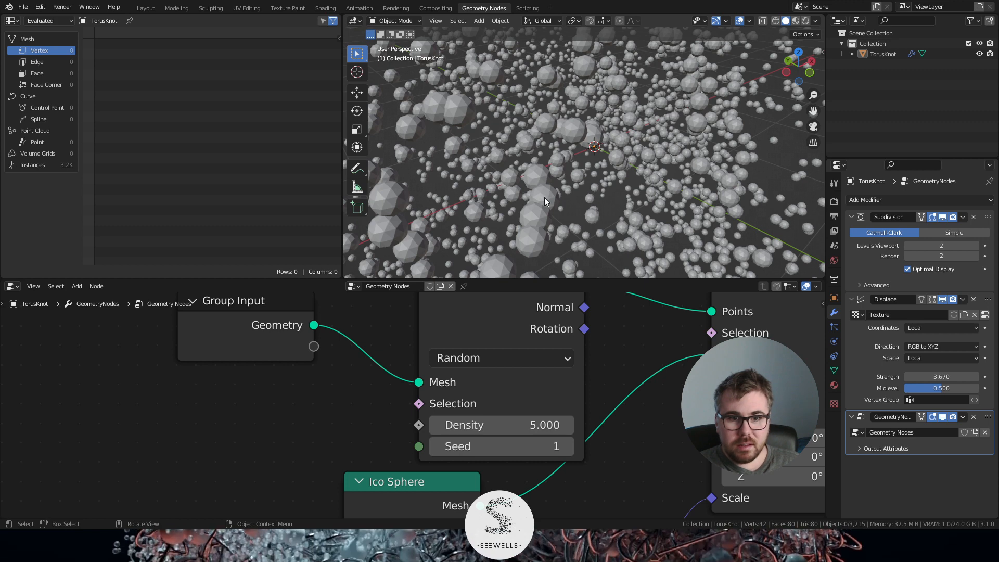
- Move the Ico Sphere node well away from Instance on Points to leave room for another node on their link
scroll(582, 208, down, 5)
scroll(410, 404, down, 5)
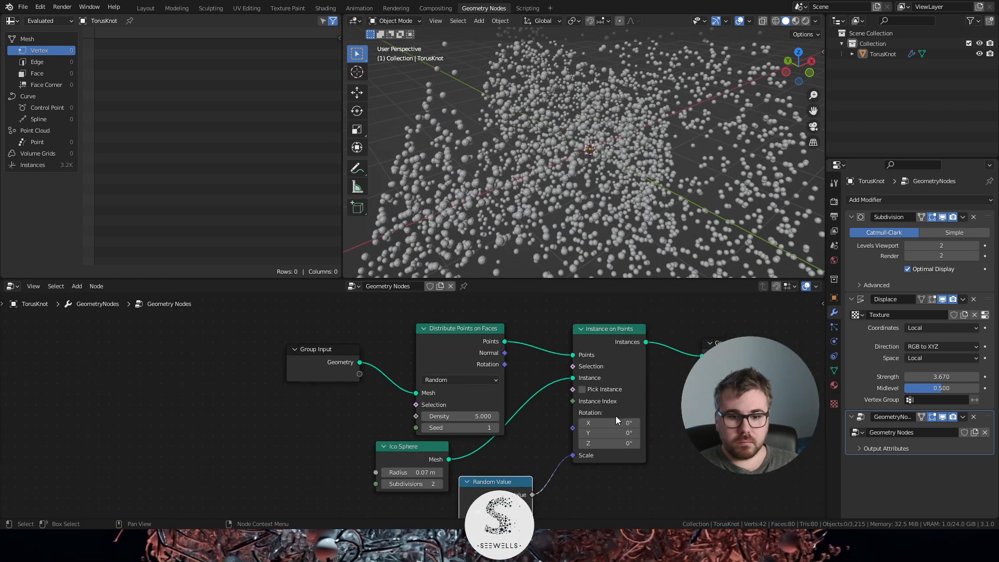
drag(422, 438, 309, 478)
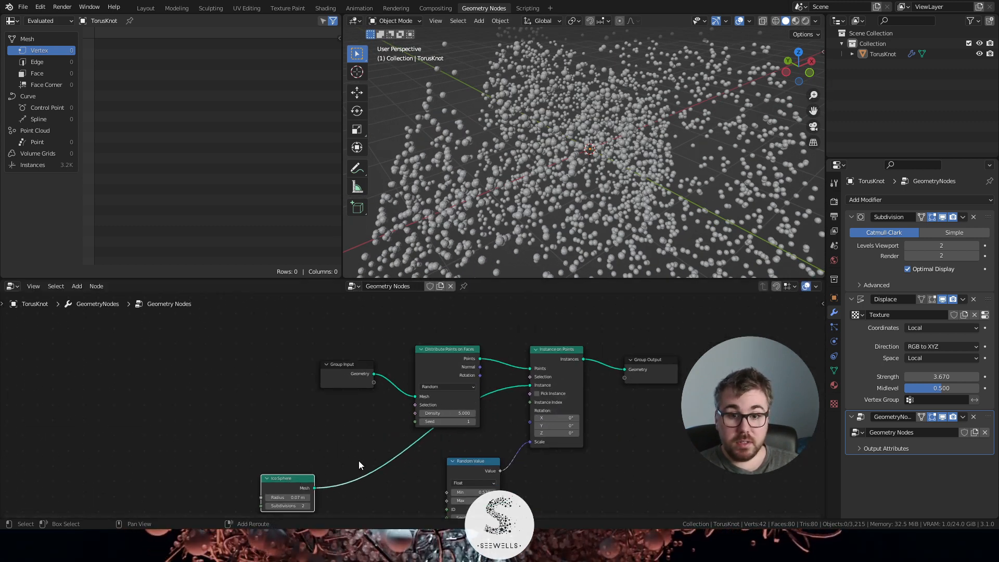
- Insert a Set Shade Smooth node between Ico Sphere and Instance on Points and inspect the smoothed spheres up close
middle_drag(358, 461, 439, 391)
key(shift+a)
click(415, 314)
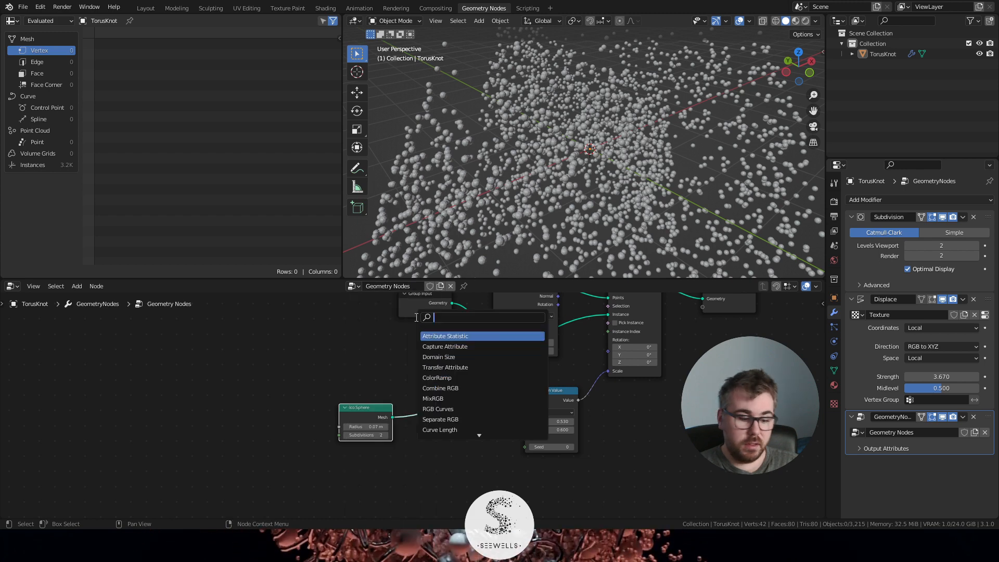
text(shade)
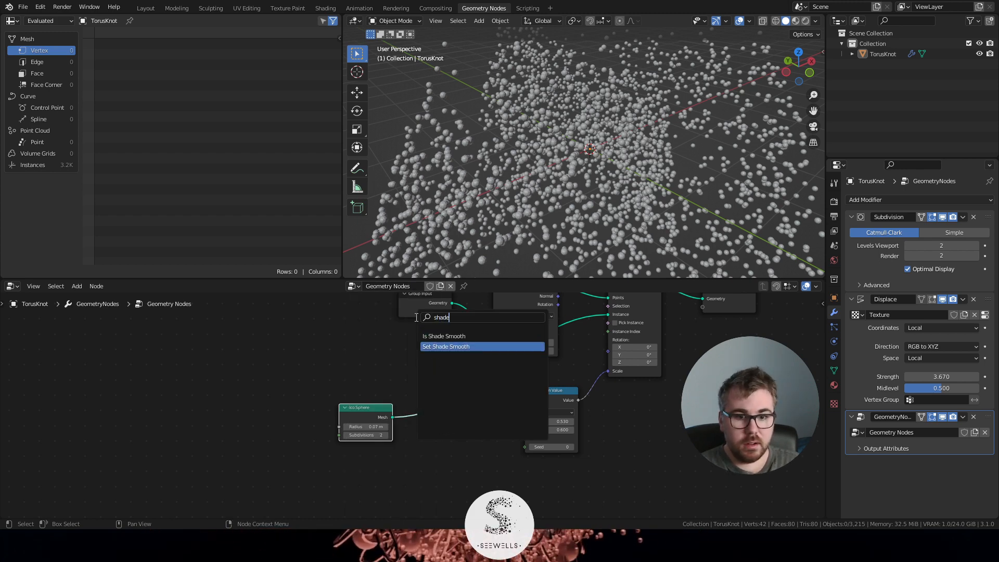
key(Return)
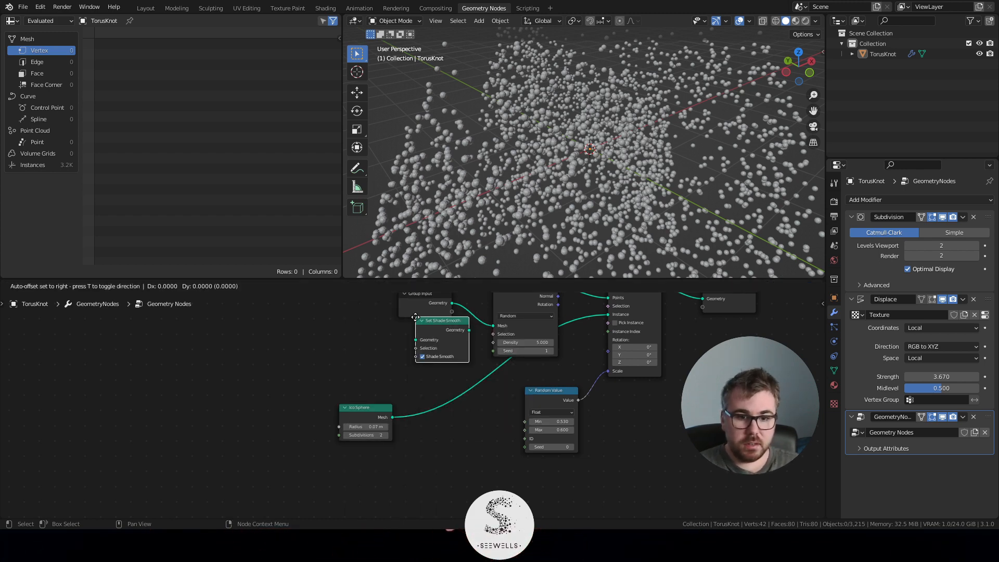
scroll(632, 89, up, 5)
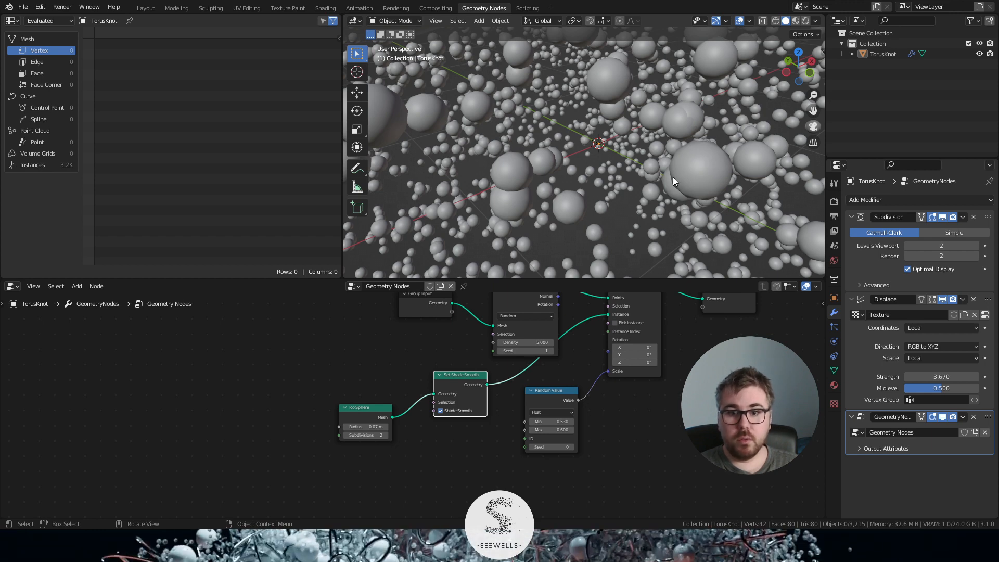
scroll(681, 193, down, 6)
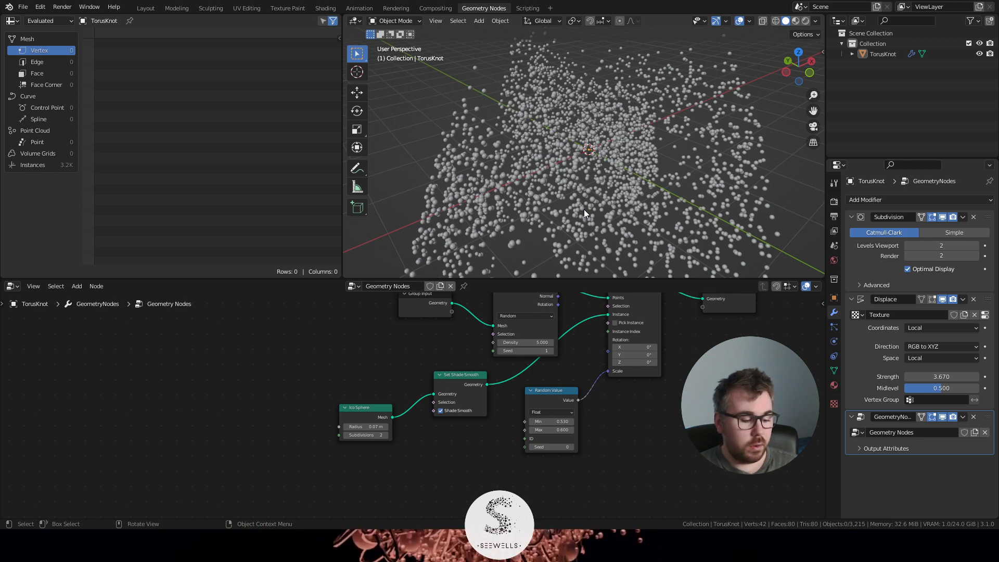
scroll(616, 235, down, 4)
scroll(625, 213, up, 2)
middle_drag(625, 213, 615, 198)
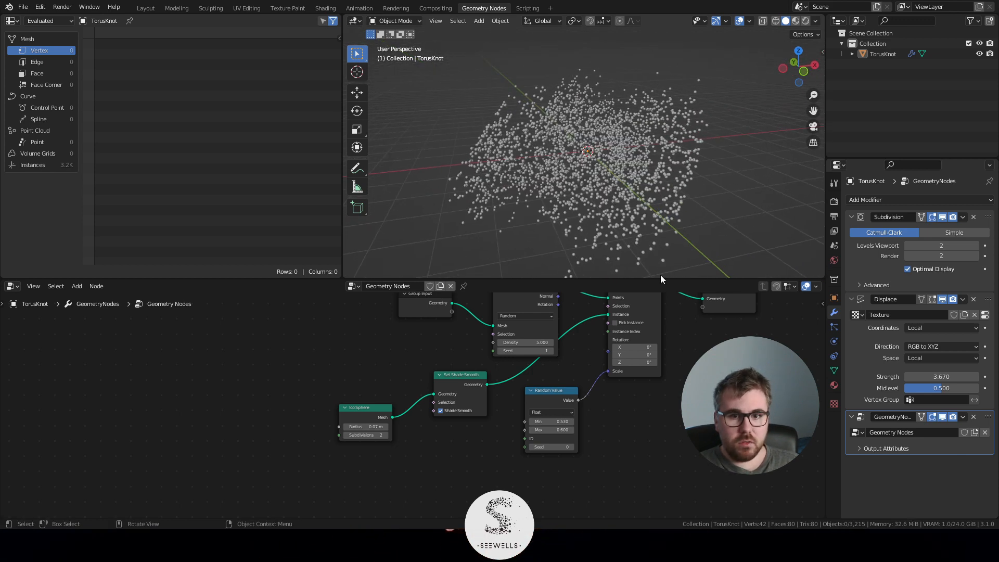
- Move the Group Input and Group Output nodes farther away from the rest of the node chain
scroll(670, 388, down, 2)
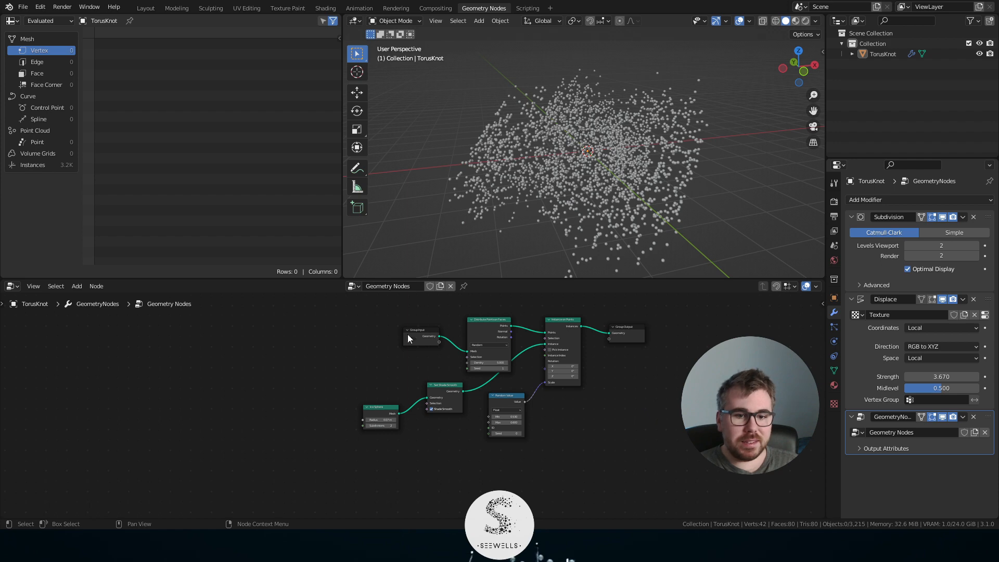
drag(405, 331, 329, 354)
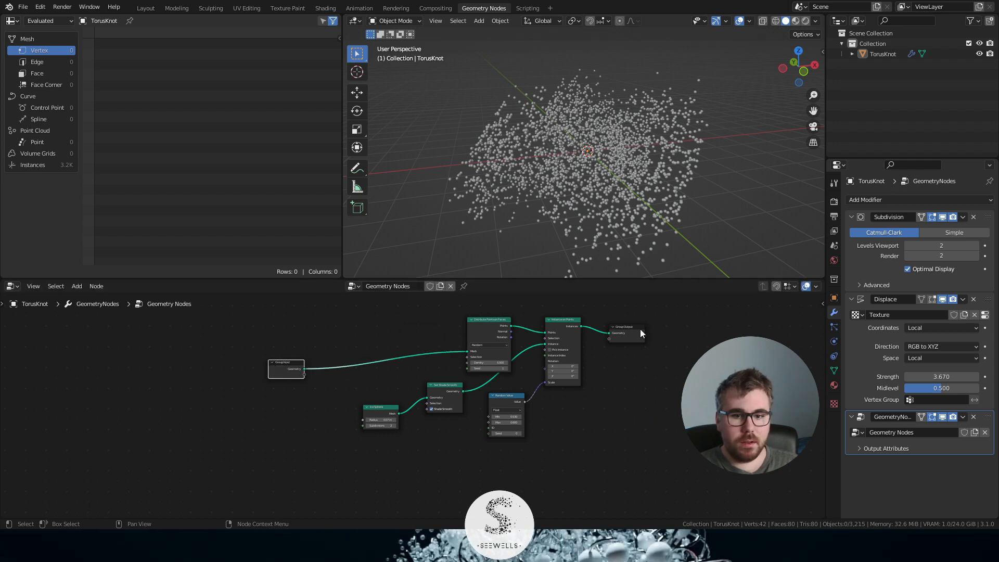
drag(641, 333, 671, 361)
- Lower the Random Value node's Min to 0.410 and inspect the sphere cloud from different angles and distances
scroll(575, 168, up, 4)
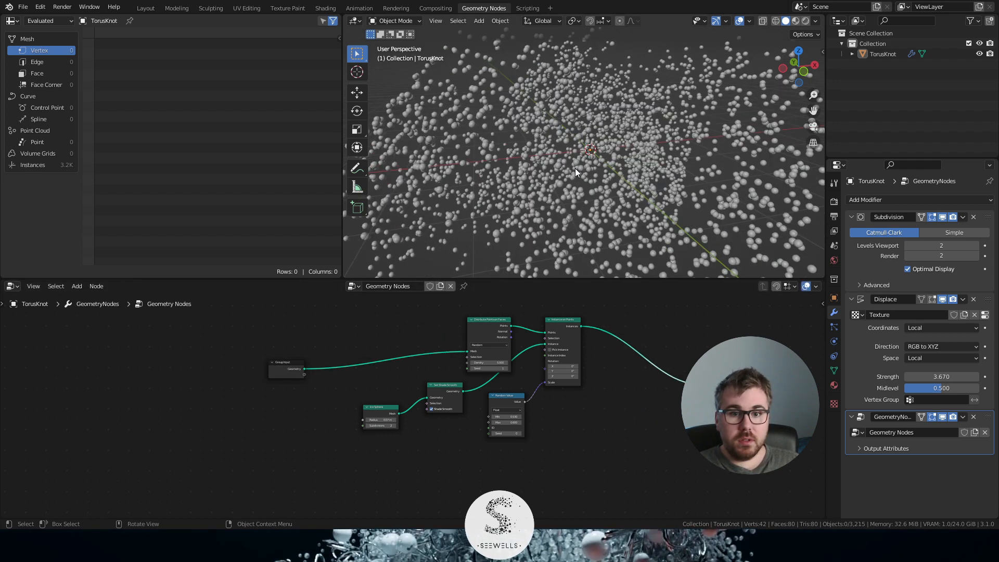
scroll(639, 452, up, 2)
middle_drag(640, 453, 619, 425)
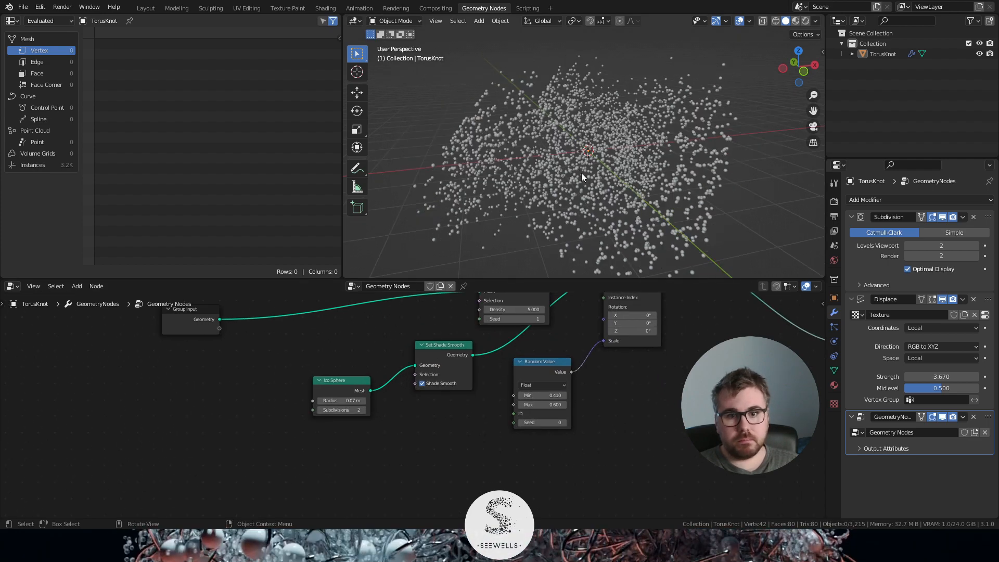
mouse_move(581, 172)
middle_down()
mouse_move(641, 186)
mouse_move(672, 176)
mouse_move(494, 171)
mouse_move(569, 180)
mouse_move(570, 169)
middle_up()
scroll(605, 163, down, 3)
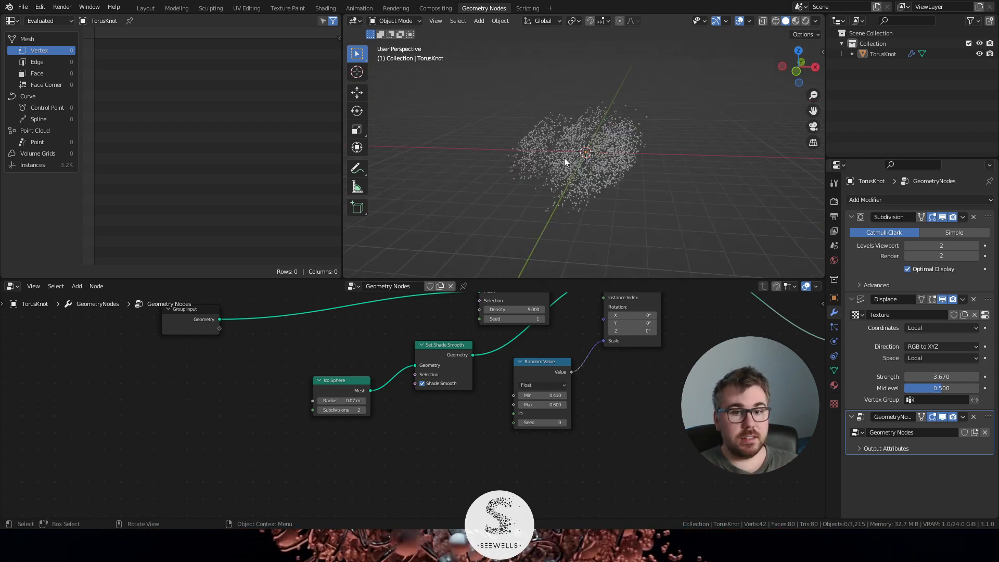
middle_drag(565, 160, 601, 164)
scroll(622, 147, down, 3)
scroll(601, 166, up, 3)
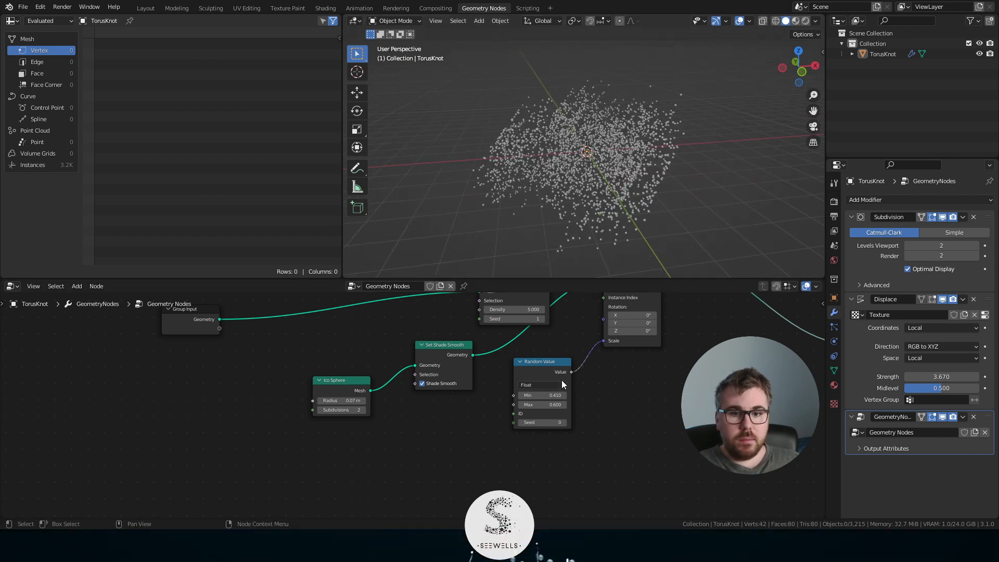
- Duplicate all nodes between Group Input and Group Output with their mutual links and place the copies below the originals
scroll(561, 378, down, 3)
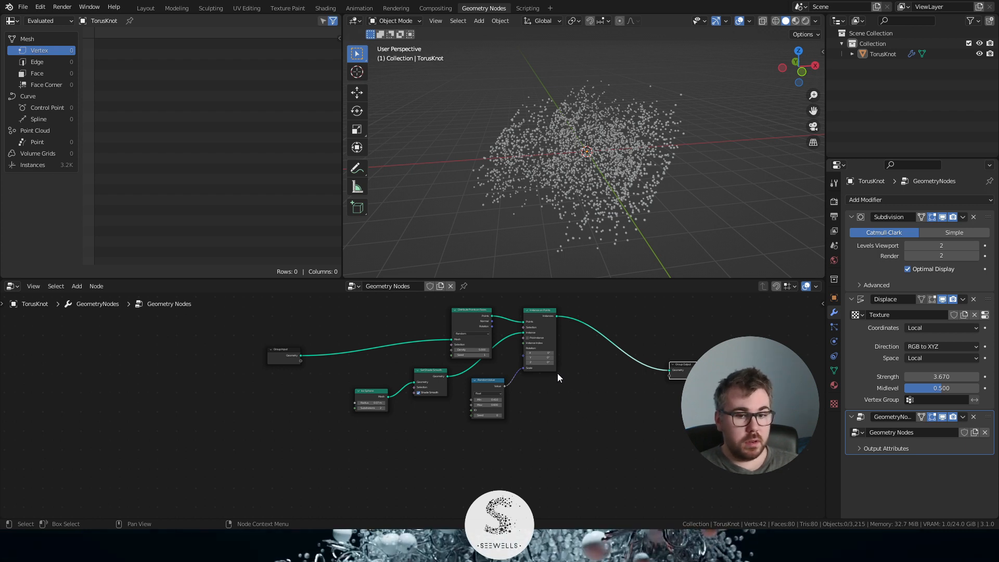
scroll(557, 373, down, 1)
middle_drag(556, 373, 574, 387)
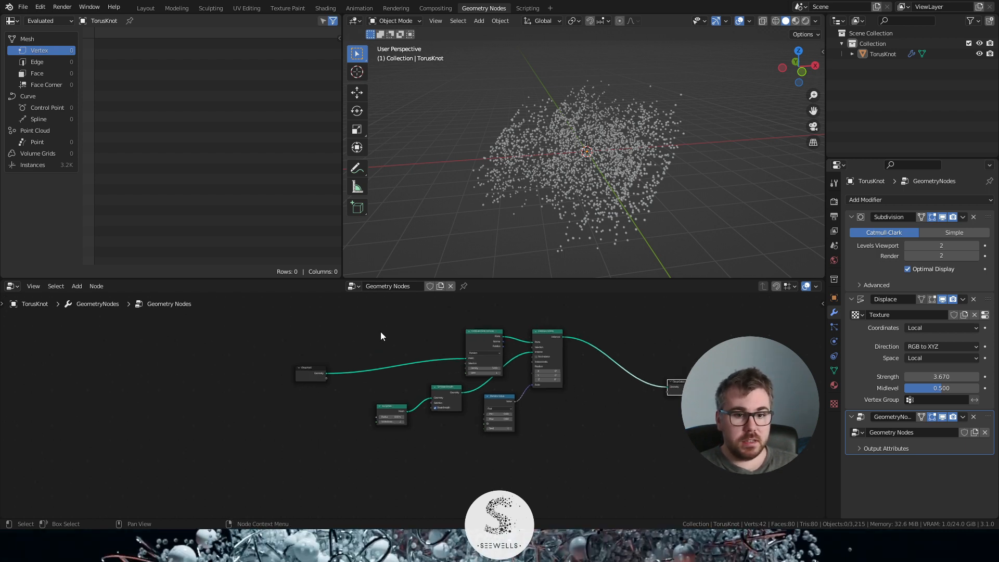
drag(378, 321, 565, 447)
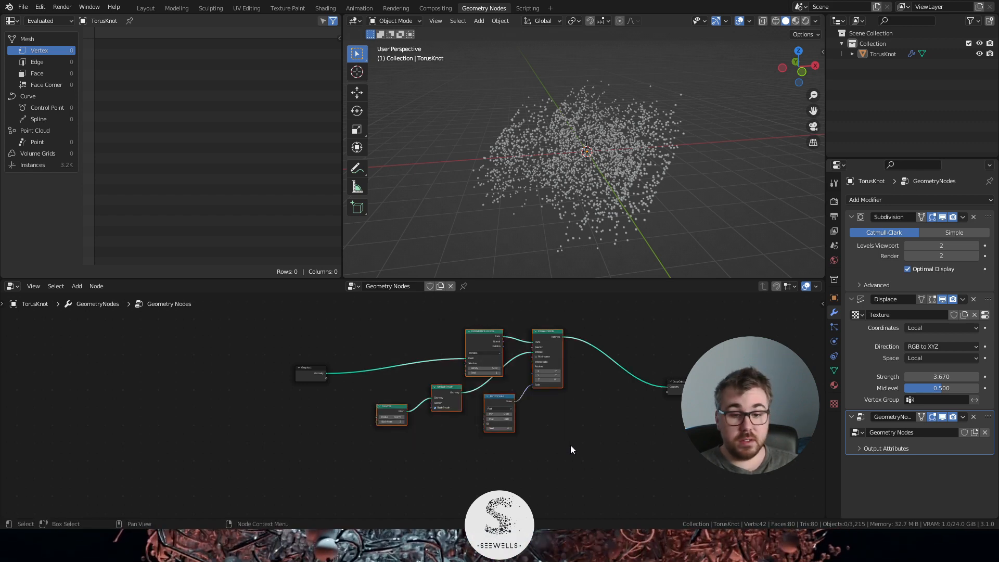
middle_drag(632, 460, 624, 416)
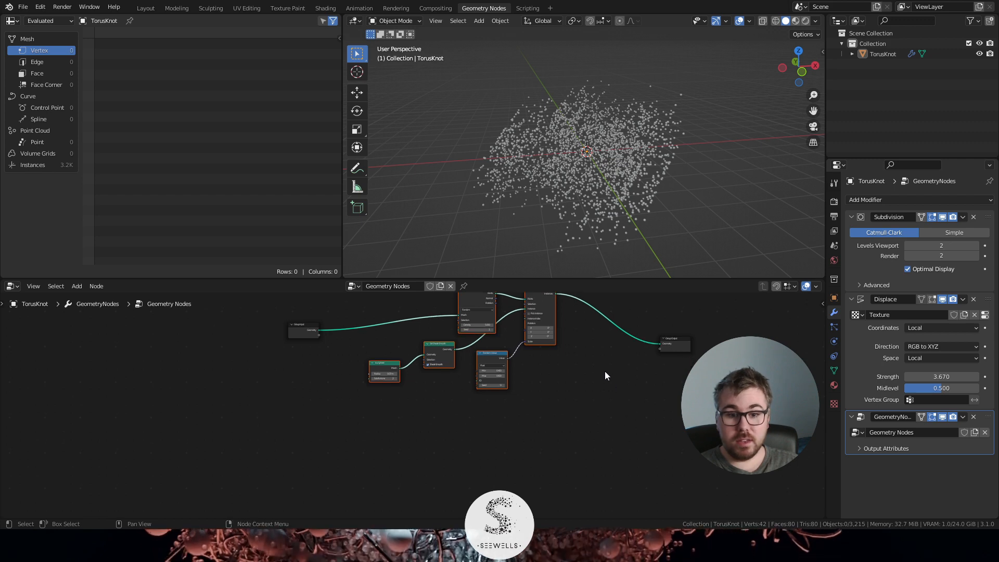
key(g)
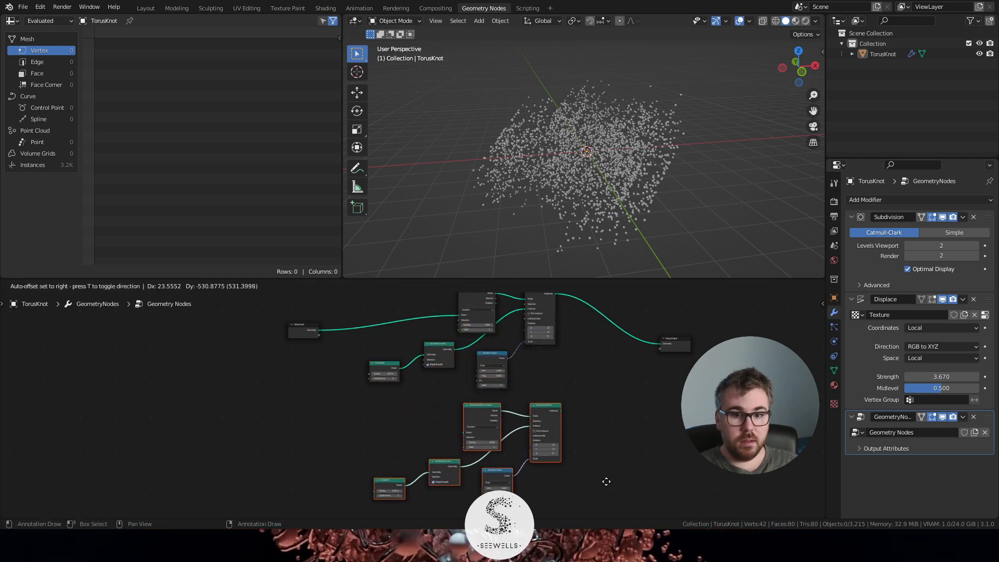
click(607, 486)
- Move Group Input down between the two chains and connect its Geometry to the duplicated Distribute Points on Faces node's Mesh
drag(294, 331, 294, 336)
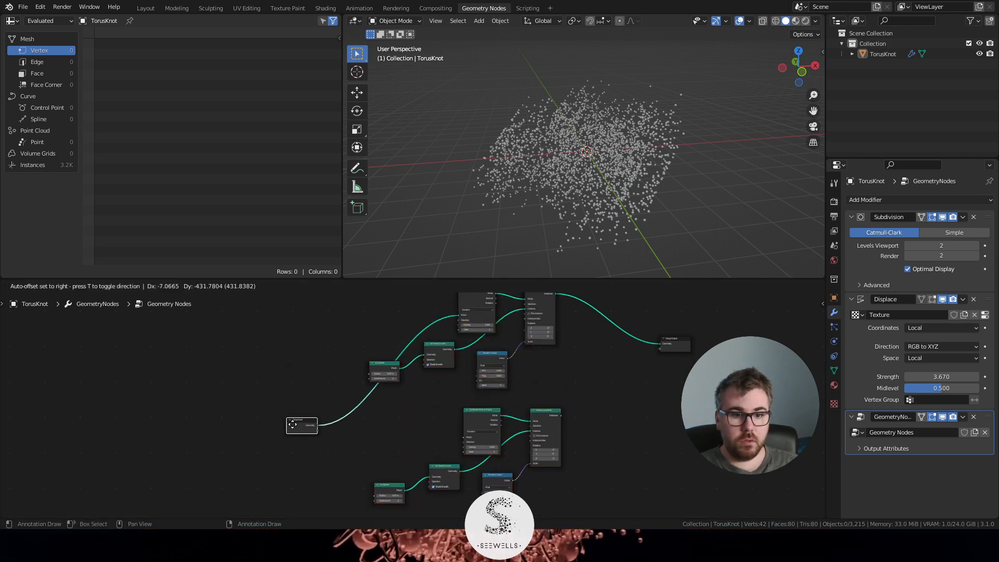
drag(293, 424, 294, 425)
scroll(339, 452, up, 6)
middle_drag(339, 451, 341, 401)
scroll(340, 401, up, 1)
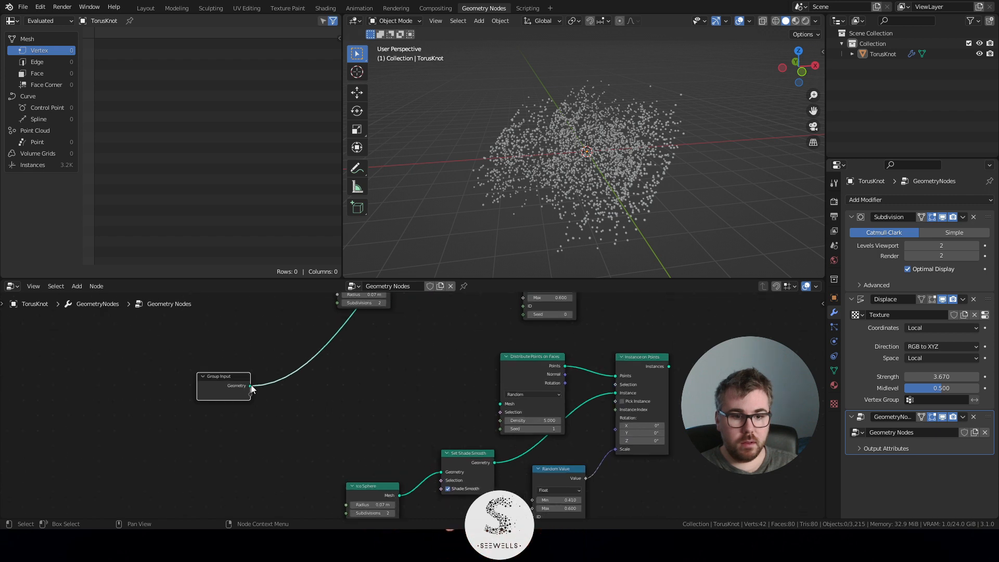
drag(250, 386, 292, 398)
drag(494, 398, 498, 401)
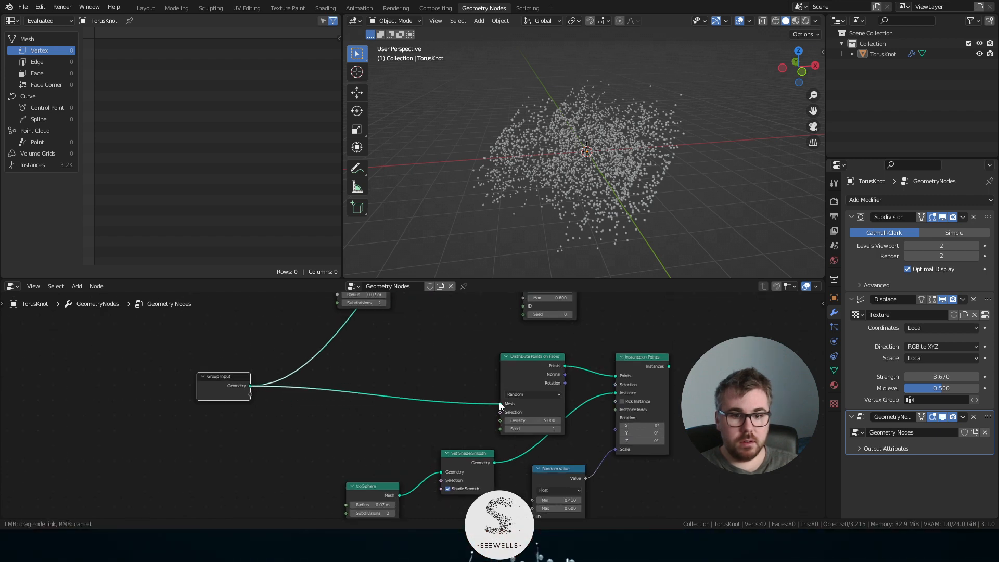
- Set the duplicated Distribute Points on Faces node's Seed to 2 and Density to 1
scroll(564, 433, up, 3)
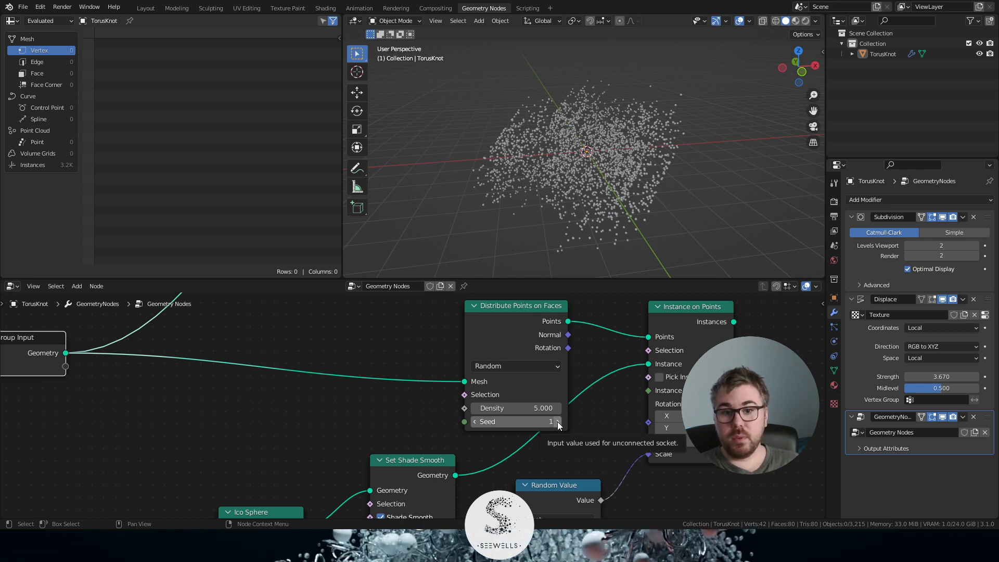
click(558, 421)
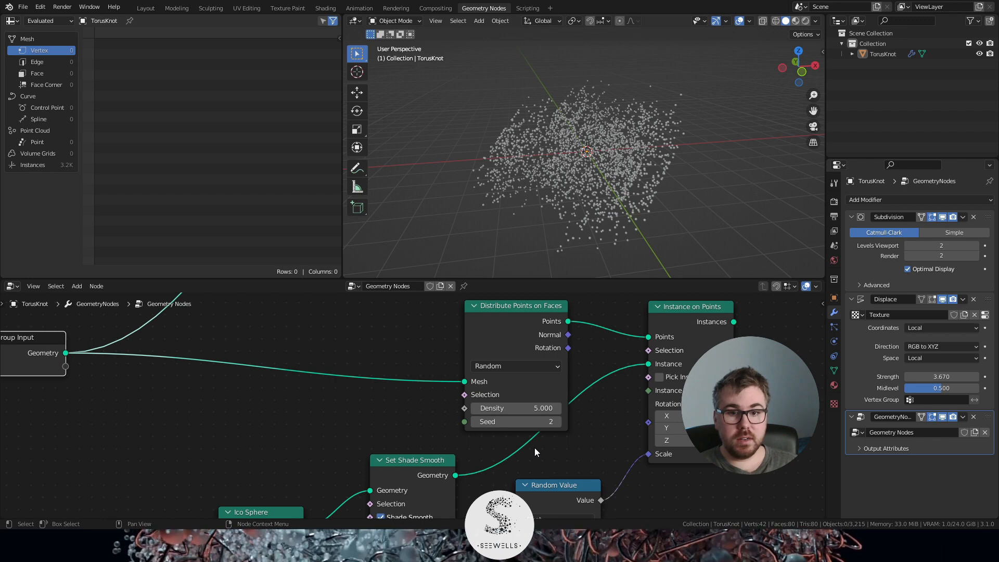
click(540, 412)
text(1)
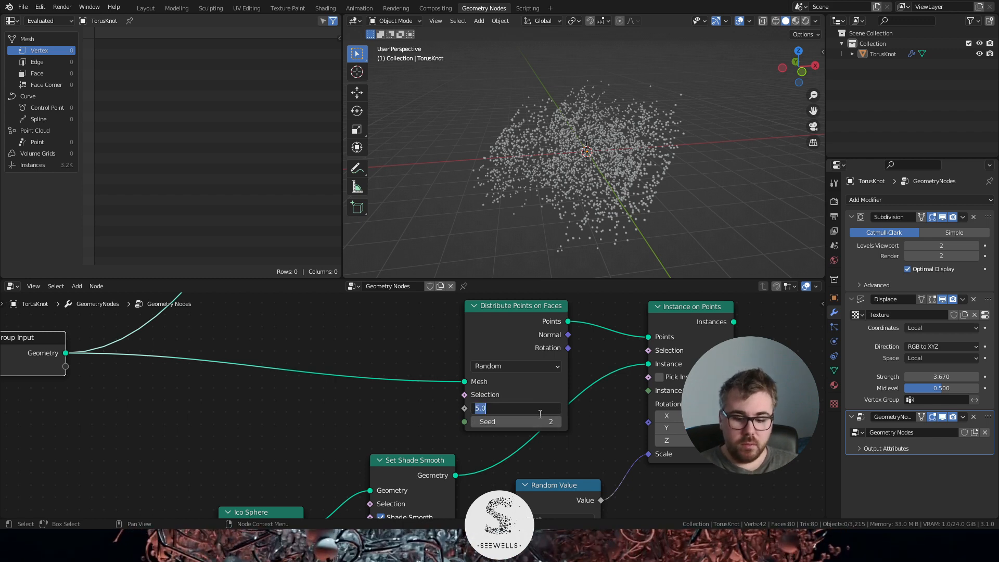
key(Return)
- Connect the duplicated Instance on Points node's Instances to Group Output and view the second set of spheres
scroll(601, 360, down, 6)
middle_drag(602, 361, 586, 362)
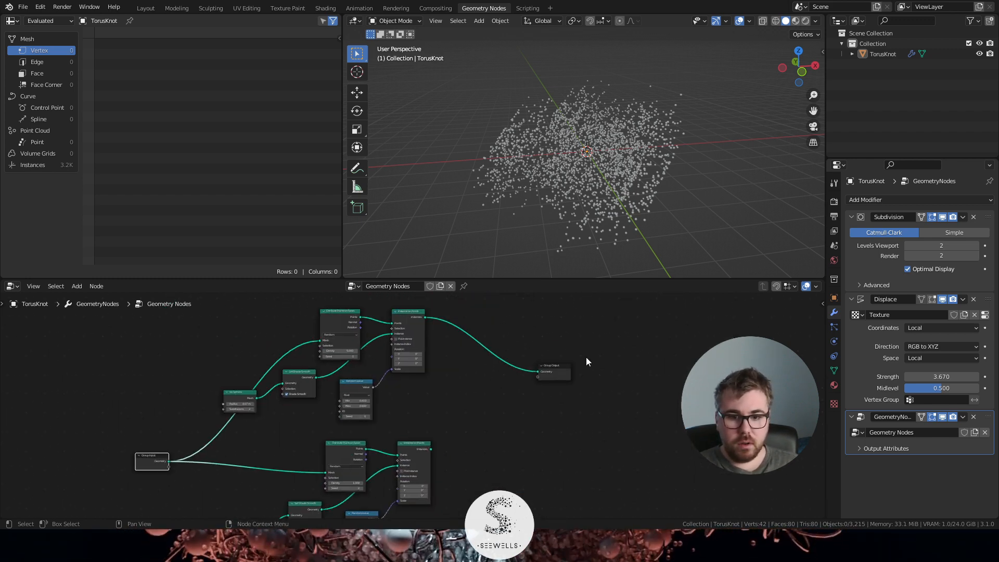
drag(431, 448, 537, 373)
middle_drag(638, 124, 616, 156)
- Increase the duplicated Ico Sphere node's Radius to 0.19 m and check the larger spheres
scroll(591, 358, up, 5)
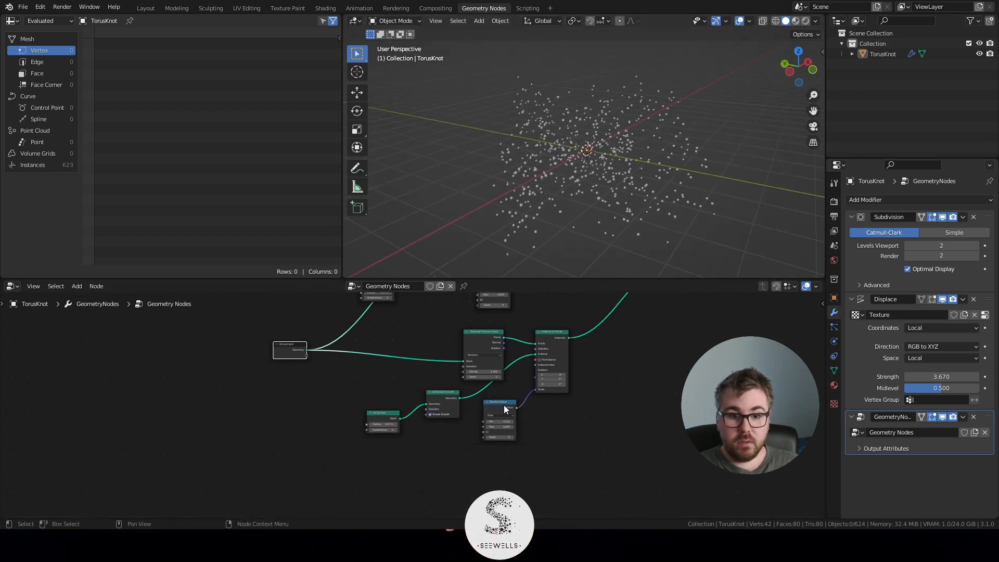
scroll(411, 456, up, 2)
drag(338, 453, 375, 454)
middle_drag(685, 249, 583, 177)
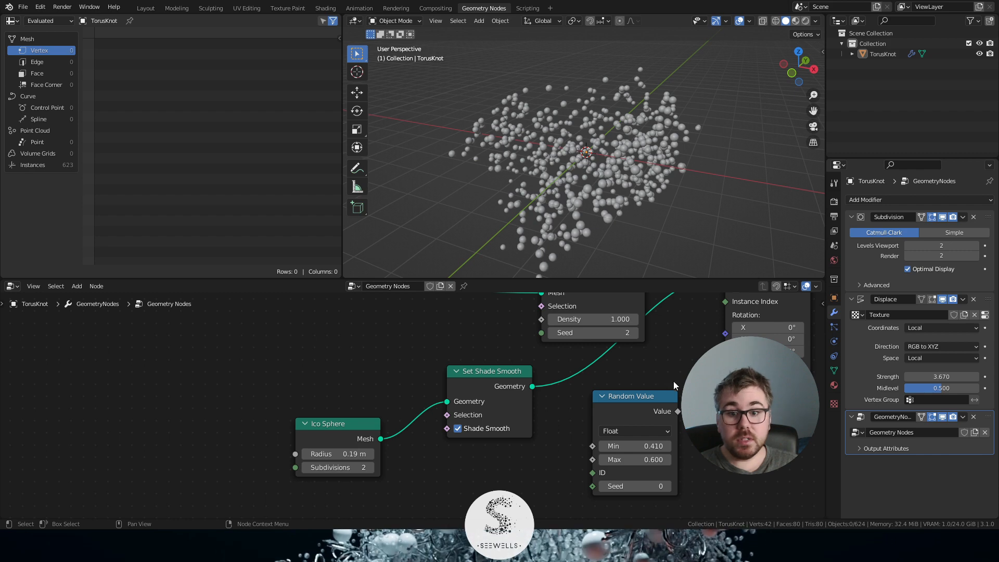
- Insert a Join Geometry node on the link between the duplicated Instance on Points and Group Output
scroll(666, 377, down, 6)
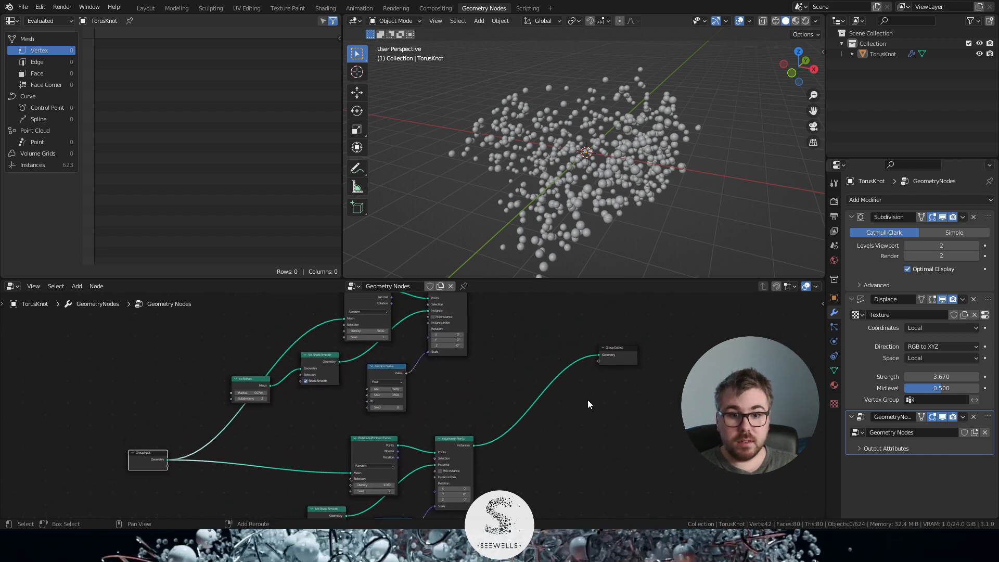
key(shift+a)
click(561, 311)
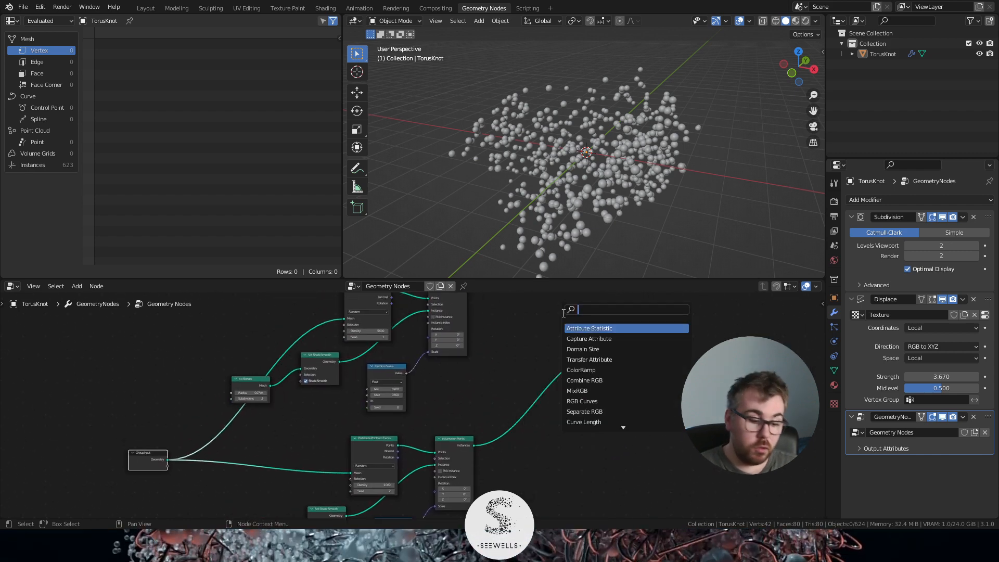
text(join)
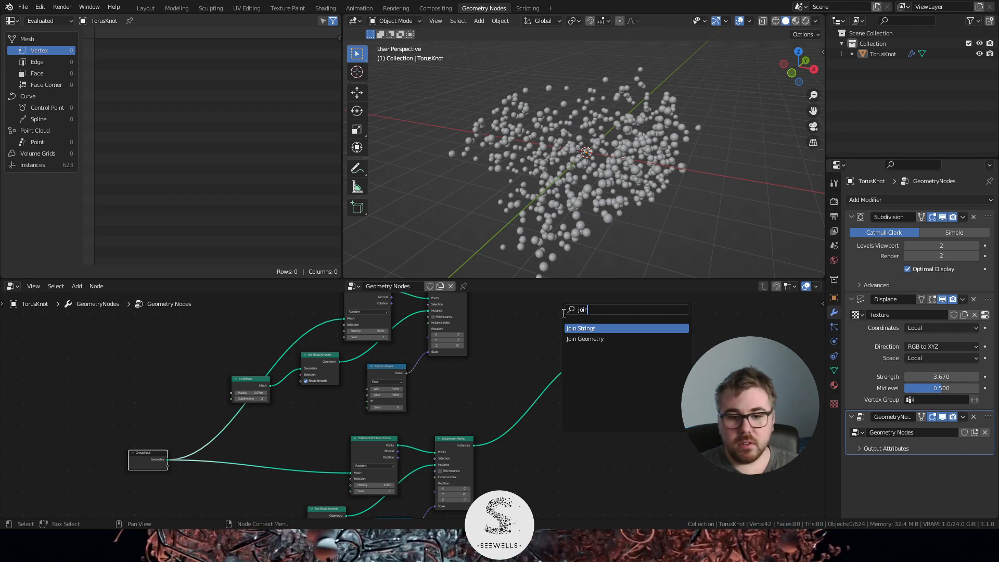
click(594, 339)
click(557, 361)
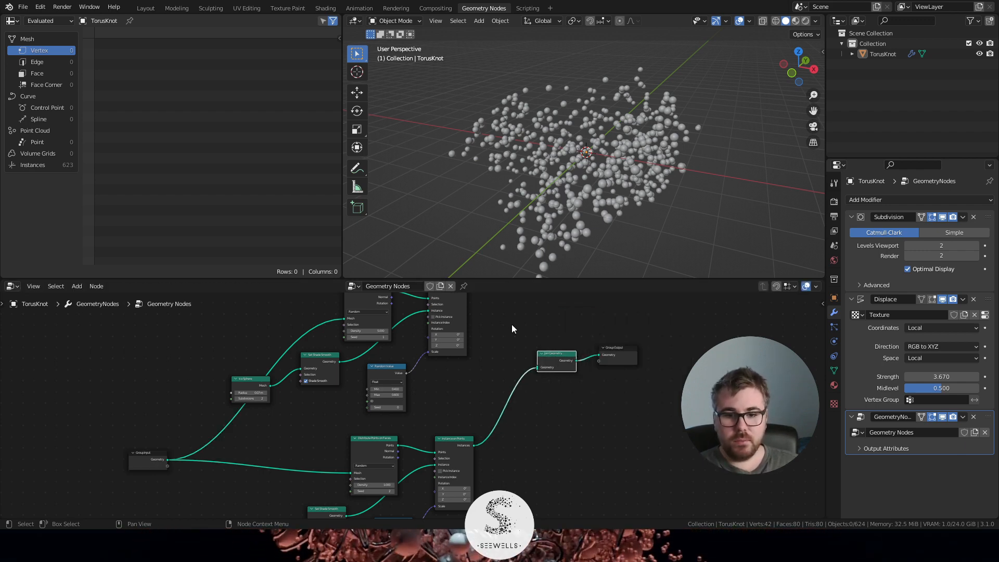
- Connect the original Instance on Points node's Instances to Join Geometry to combine both sphere sets
middle_drag(512, 328, 513, 349)
drag(473, 314, 541, 388)
middle_drag(694, 173, 554, 169)
scroll(352, 396, down, 2)
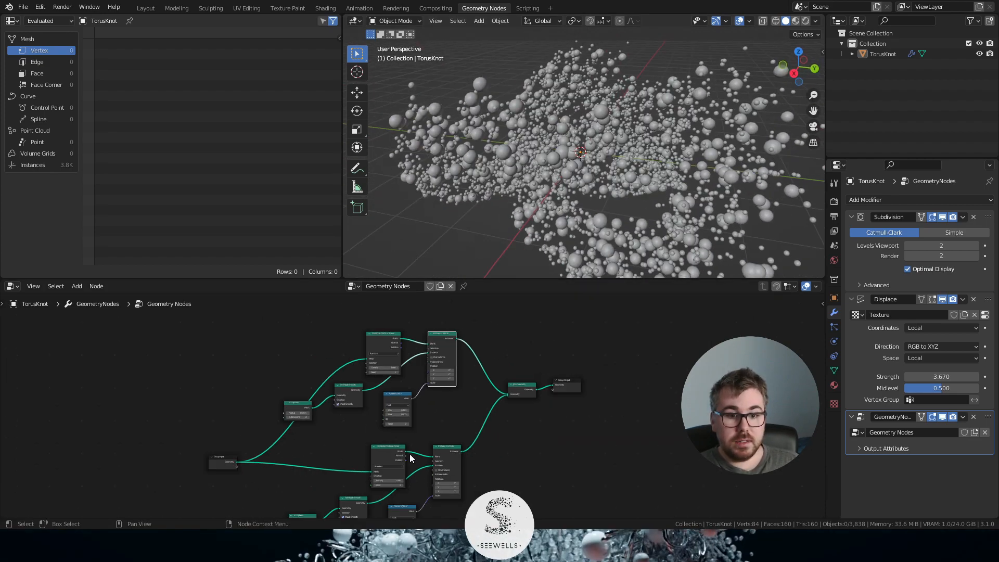
mouse_move(523, 438)
middle_down()
mouse_move(529, 391)
mouse_move(513, 435)
middle_up()
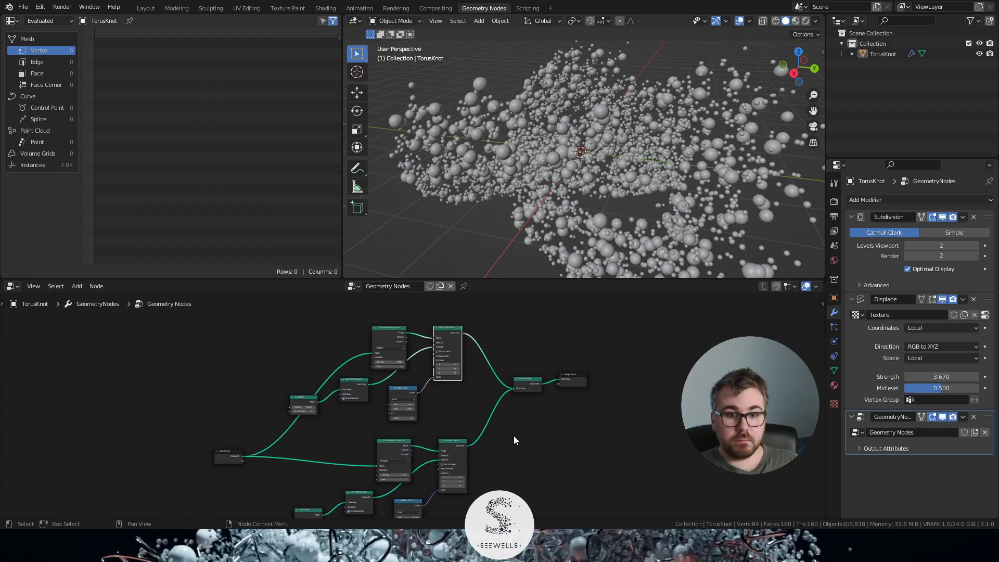
- Inspect the combined spheres, raise the Displace modifier's Strength to 5.860 and check the cloud's new shape
middle_drag(633, 136, 691, 139)
scroll(605, 146, up, 3)
middle_drag(605, 146, 652, 127)
scroll(598, 104, down, 6)
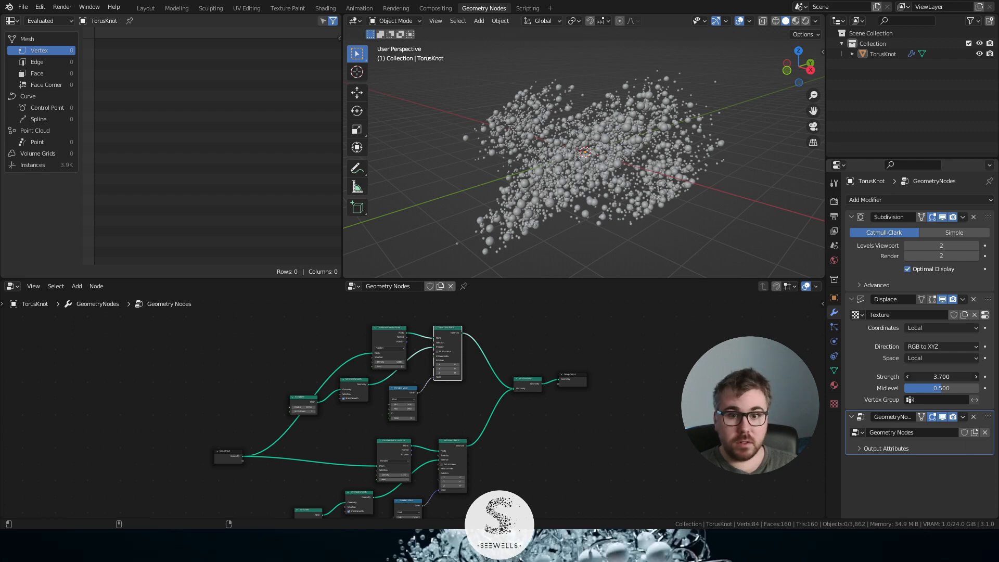
drag(940, 376, 994, 376)
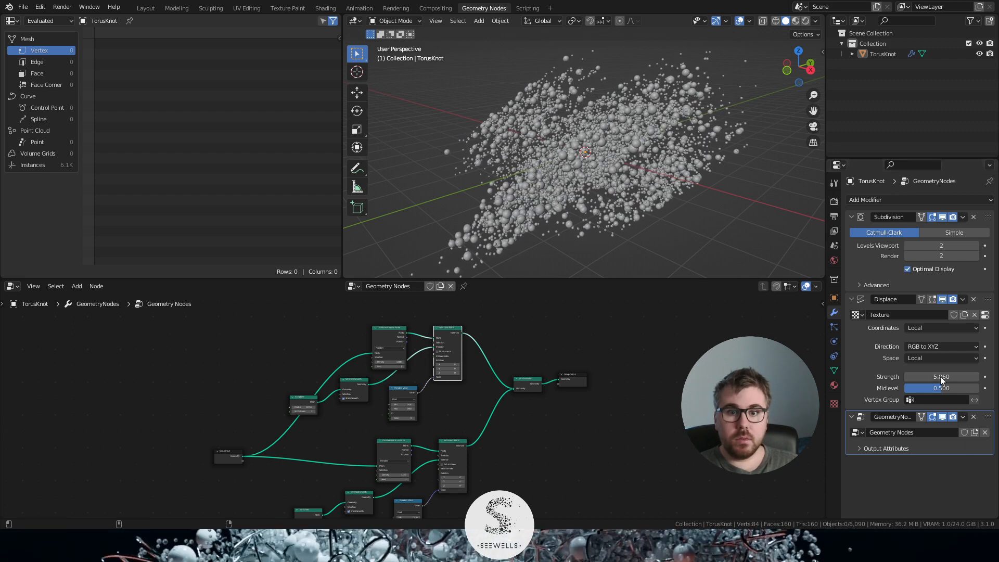
middle_drag(673, 223, 606, 170)
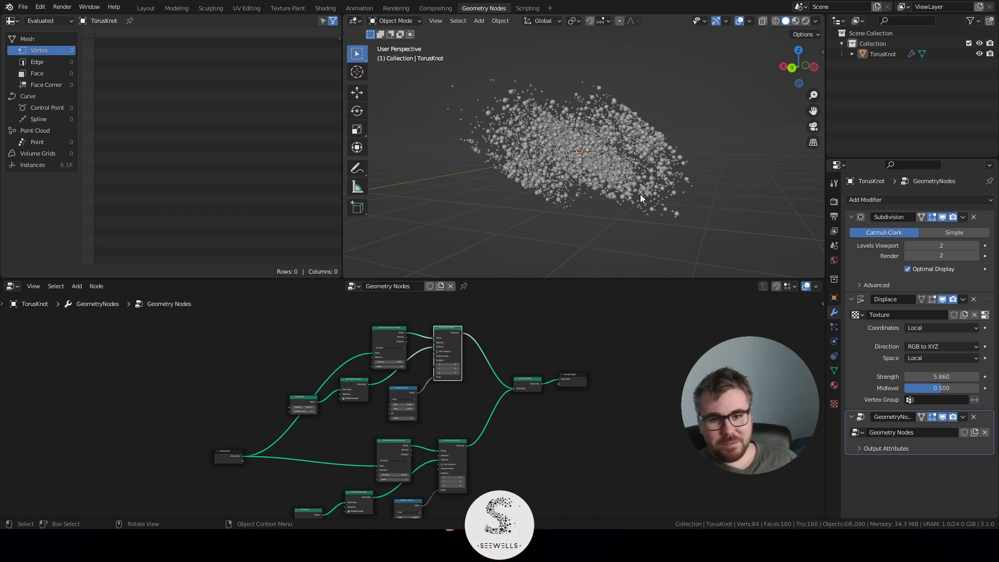
- Place the 3D cursor in empty space beside the sphere cloud in top view, about 12 m along the X axis
middle_drag(641, 198, 639, 202)
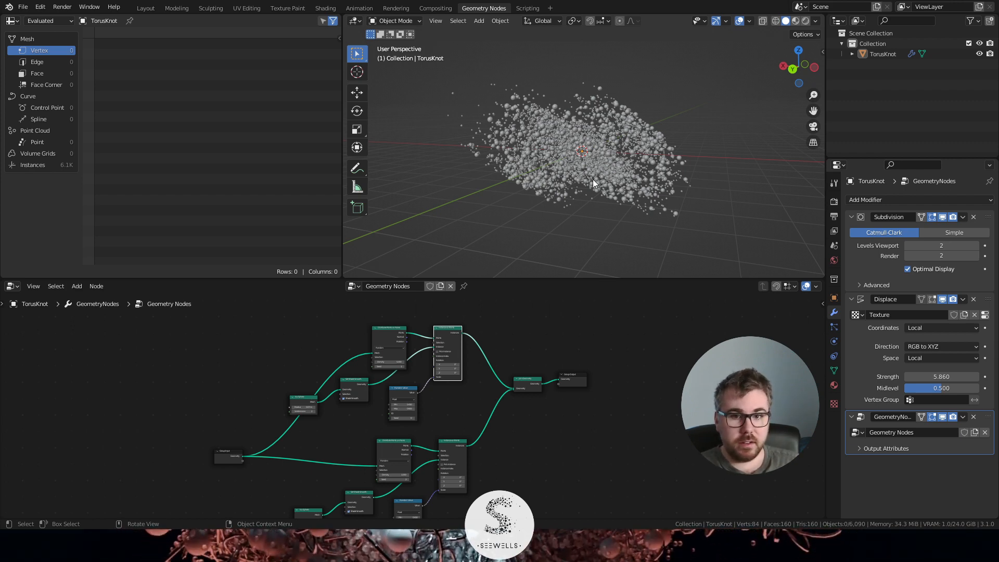
middle_drag(593, 182, 610, 149)
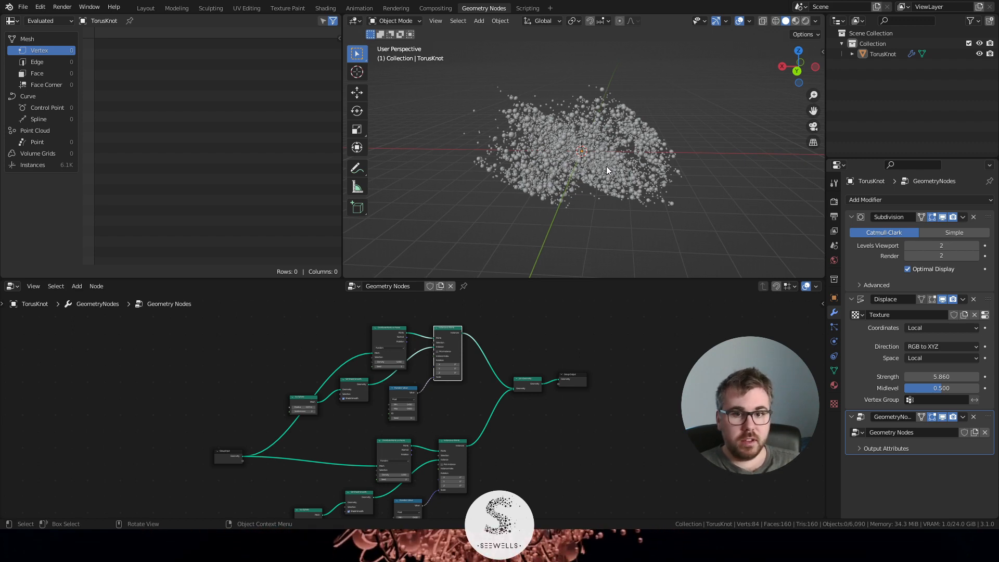
middle_drag(628, 166, 619, 182)
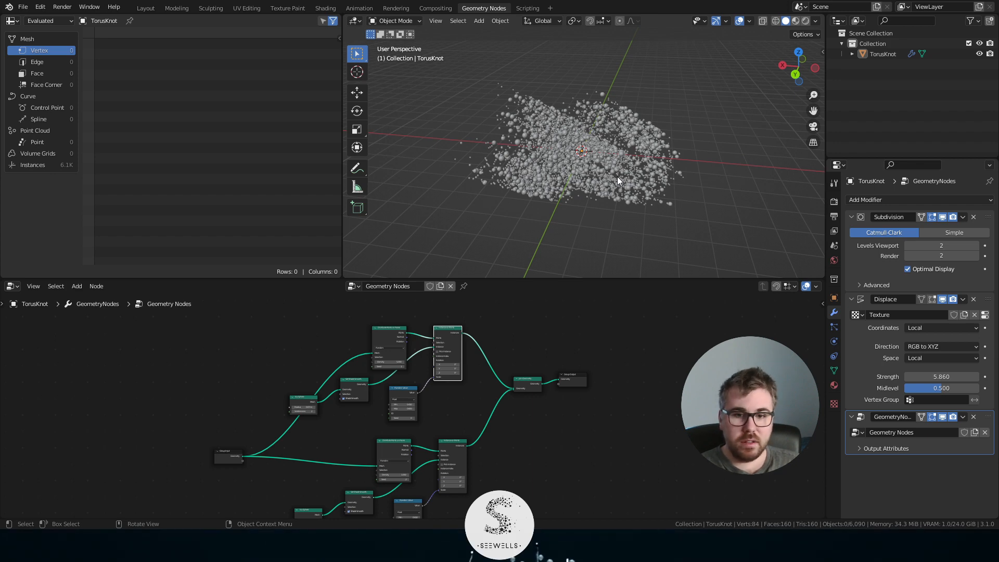
key(KP_7)
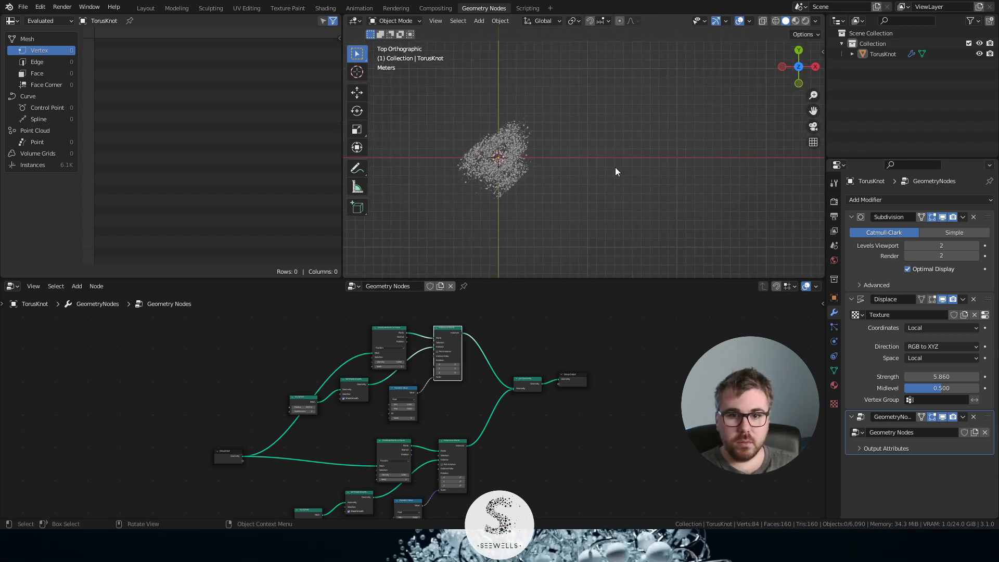
scroll(615, 169, up, 1)
shift+right_click(616, 159)
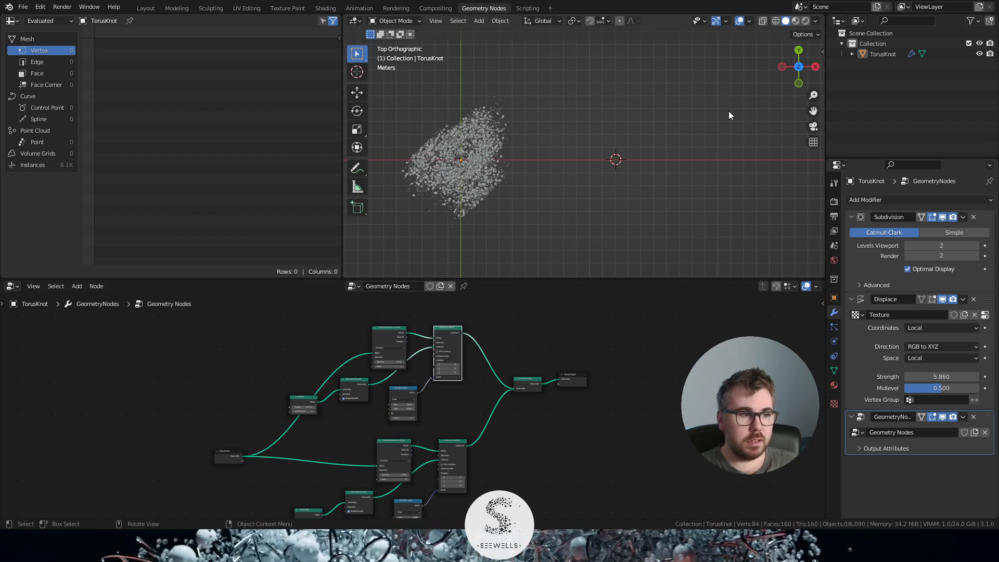
scroll(546, 166, up, 4)
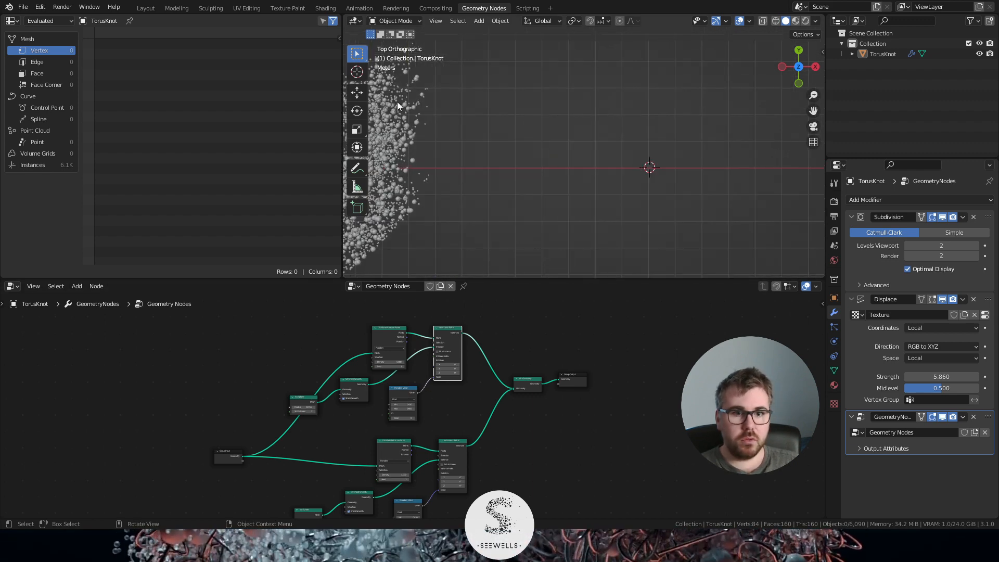
scroll(467, 154, down, 2)
mouse_move(467, 154)
shift+middle_down()
mouse_move(610, 155)
mouse_move(477, 156)
shift+middle_up()
scroll(611, 159, up, 1)
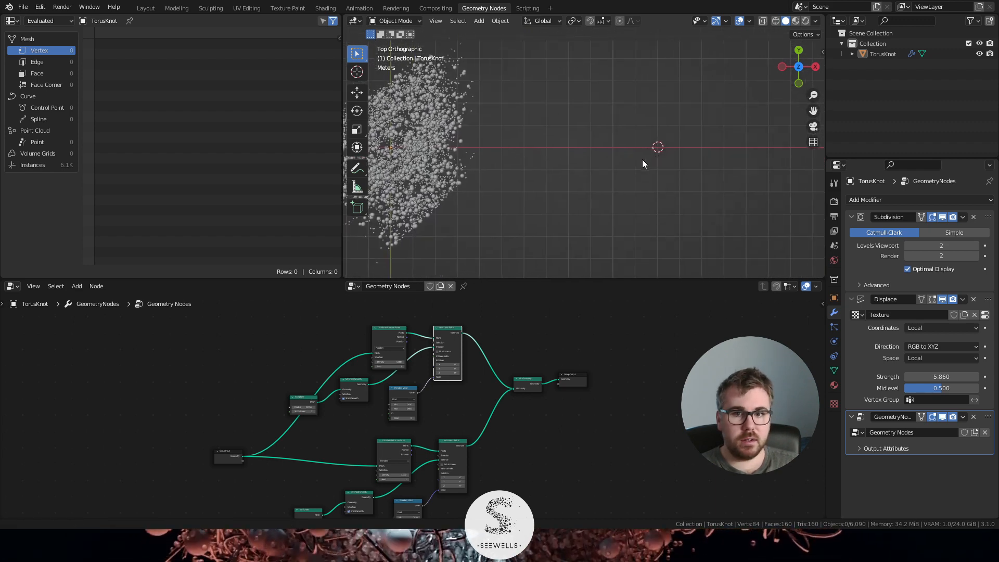
- Add a torus mesh at the 3D cursor
scroll(558, 164, up, 5)
mouse_move(642, 159)
shift+middle_down()
mouse_move(559, 164)
mouse_move(629, 172)
shift+middle_up()
key(shift+a)
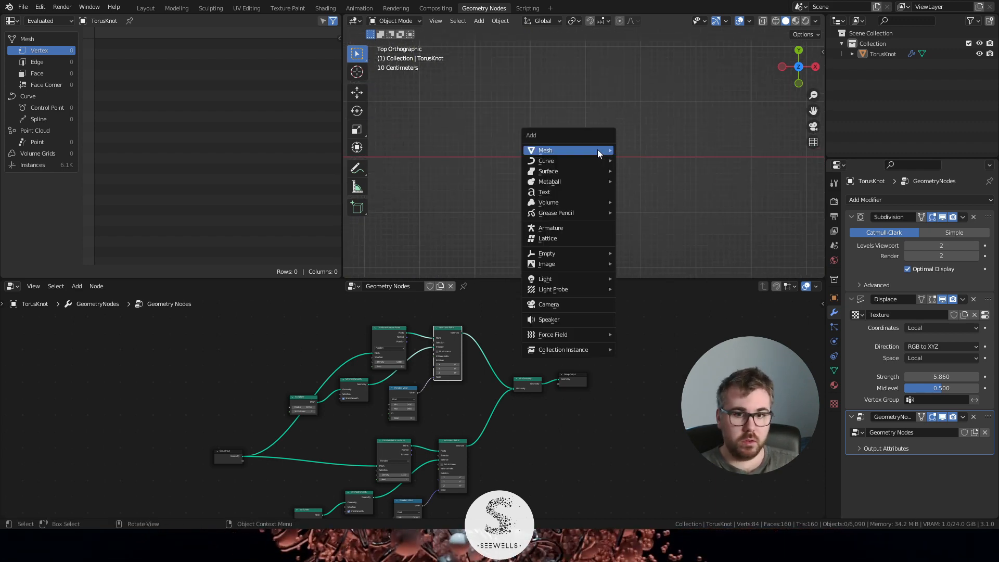
mouse_move(597, 149)
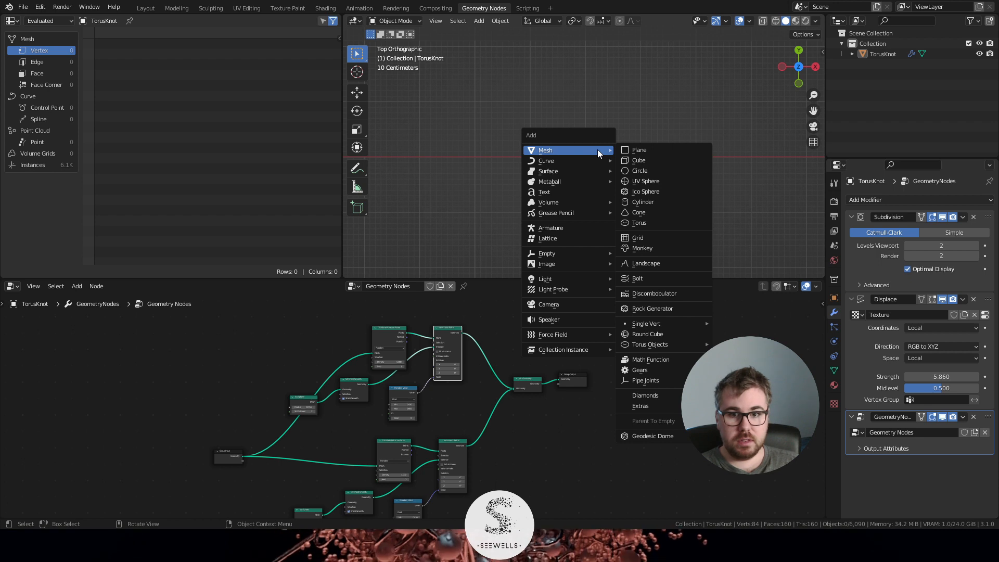
click(665, 220)
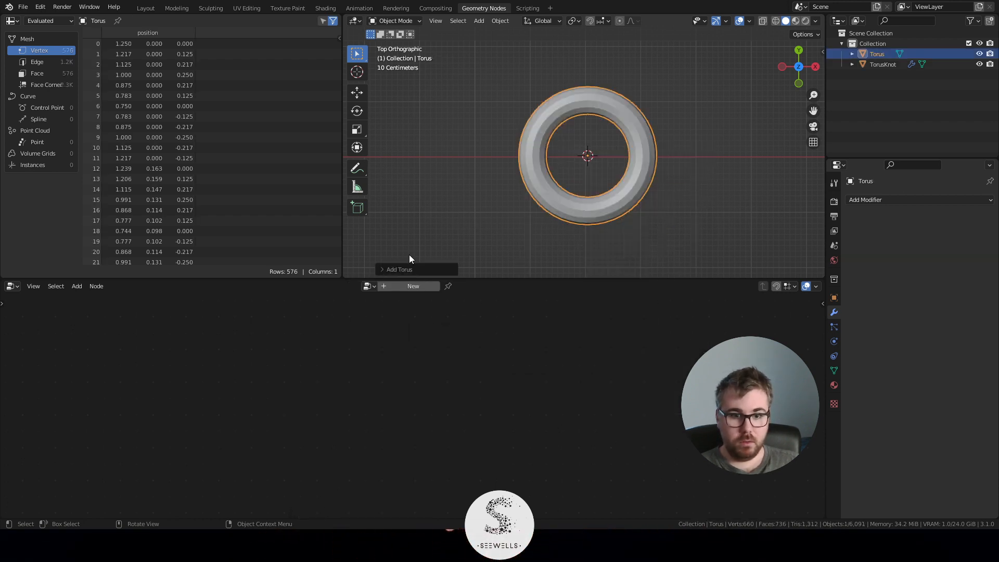
- Set the new torus's Major Segments to 16 and Minor Segments to 8
click(389, 269)
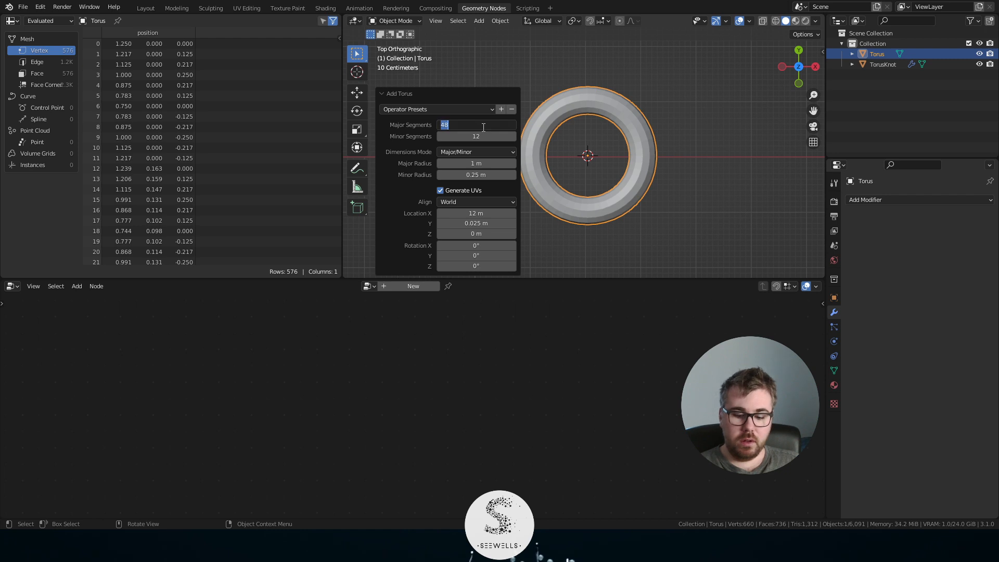
key(Return)
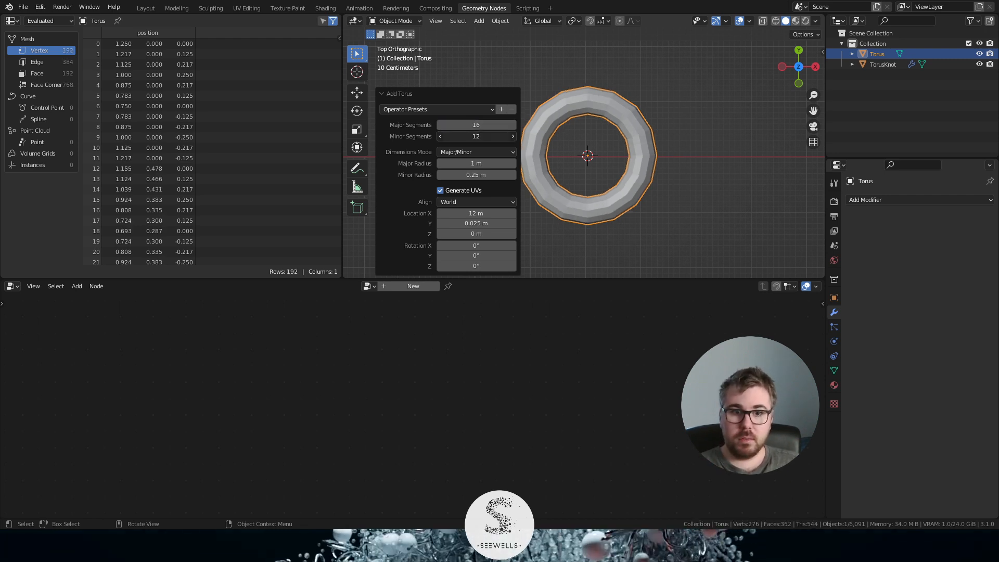
text(6)
key(Return)
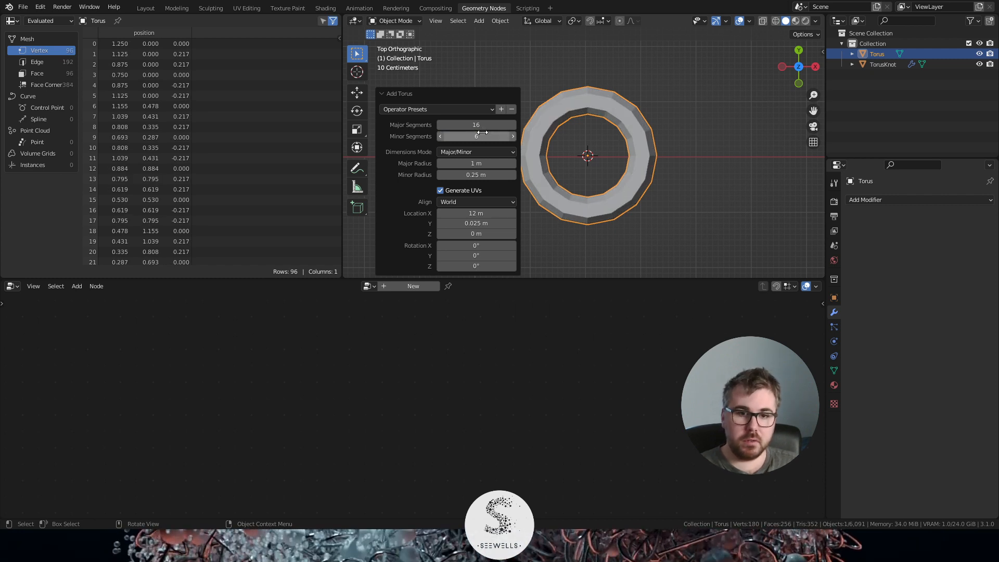
click(486, 135)
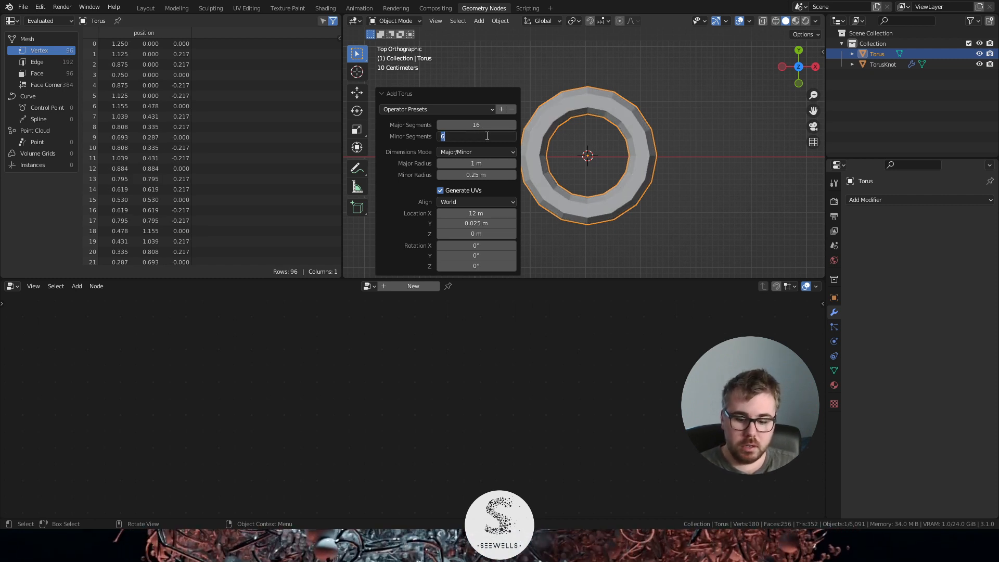
text(8)
key(Return)
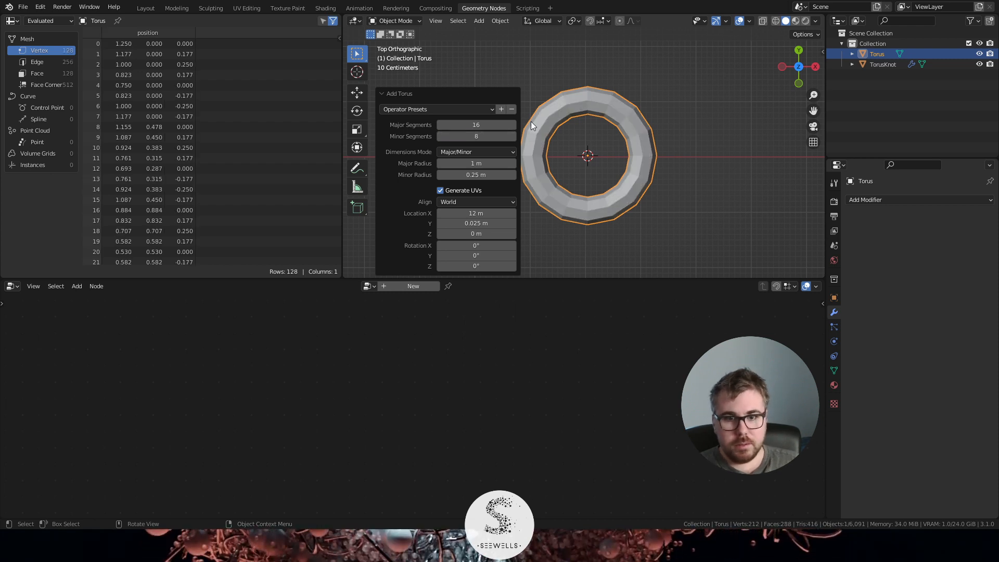
click(385, 94)
- Show the torus as wireframe in Edit Mode and delete the vertices of its half on the positive Y side
key(ctrl+Tab)
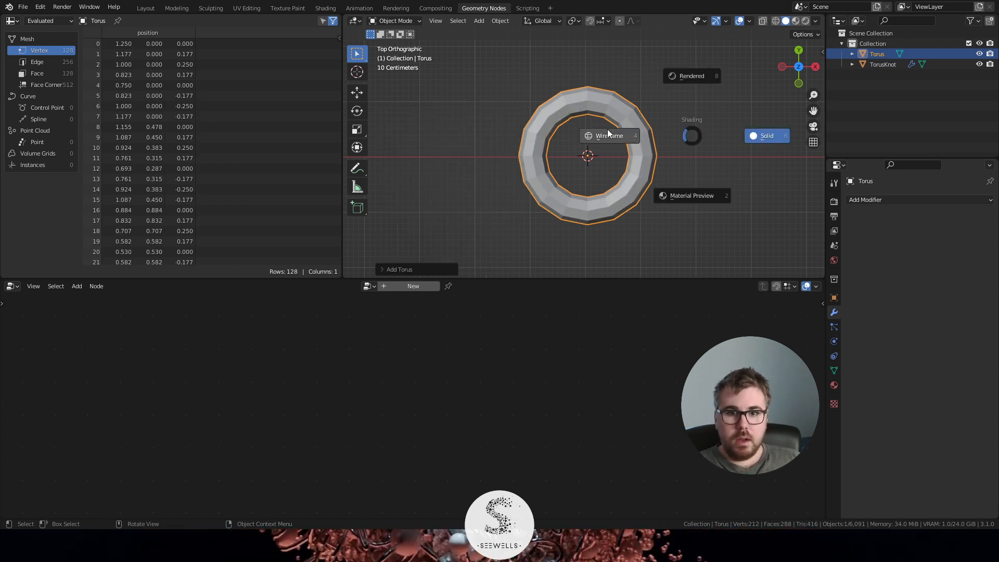
click(607, 129)
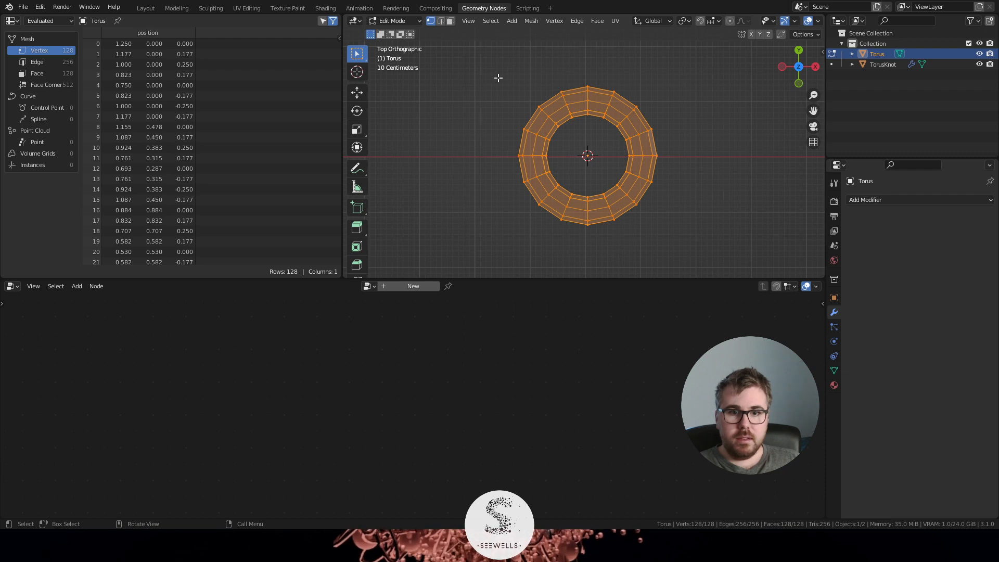
drag(498, 79, 674, 149)
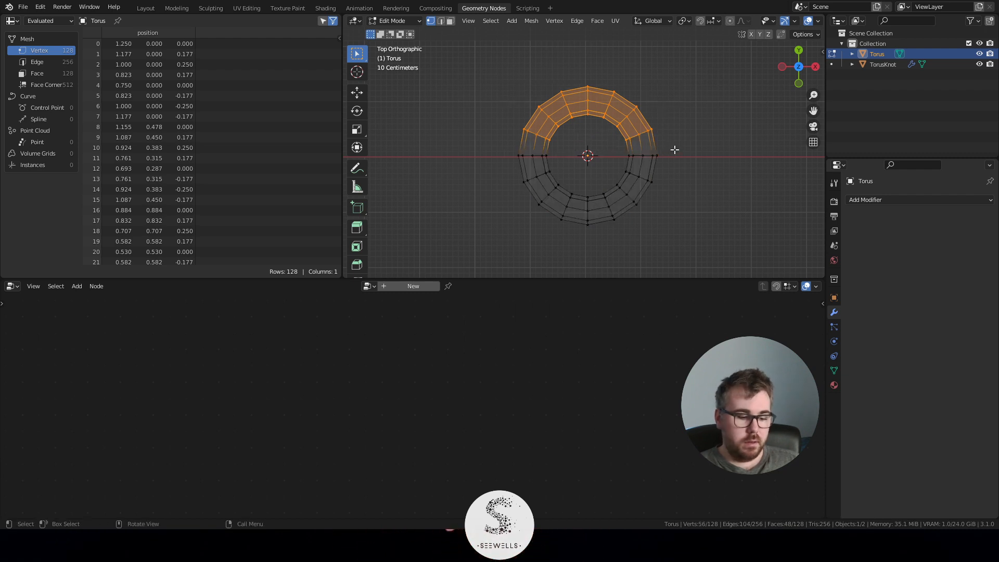
key(x)
click(674, 150)
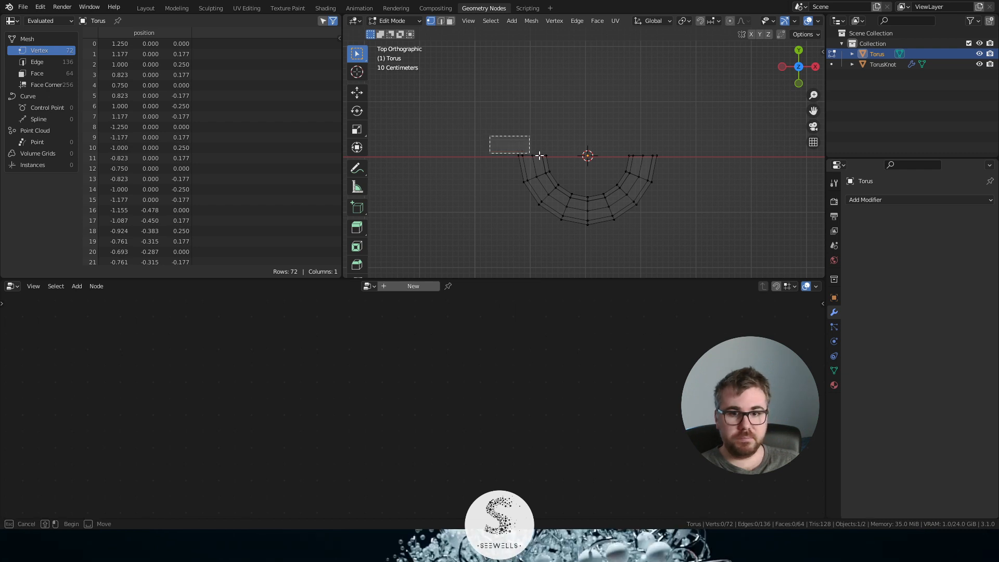
- Extrude both open ends of the half torus about 1.6 m along positive Y and return to solid shading in Object Mode
drag(539, 155, 696, 162)
key(e)
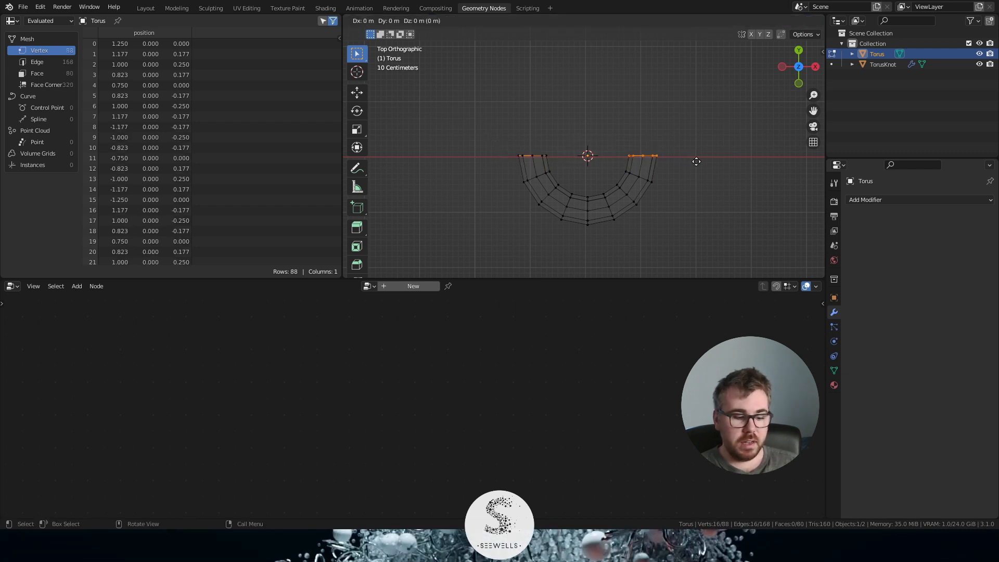
click(694, 71)
middle_drag(714, 137, 609, 140)
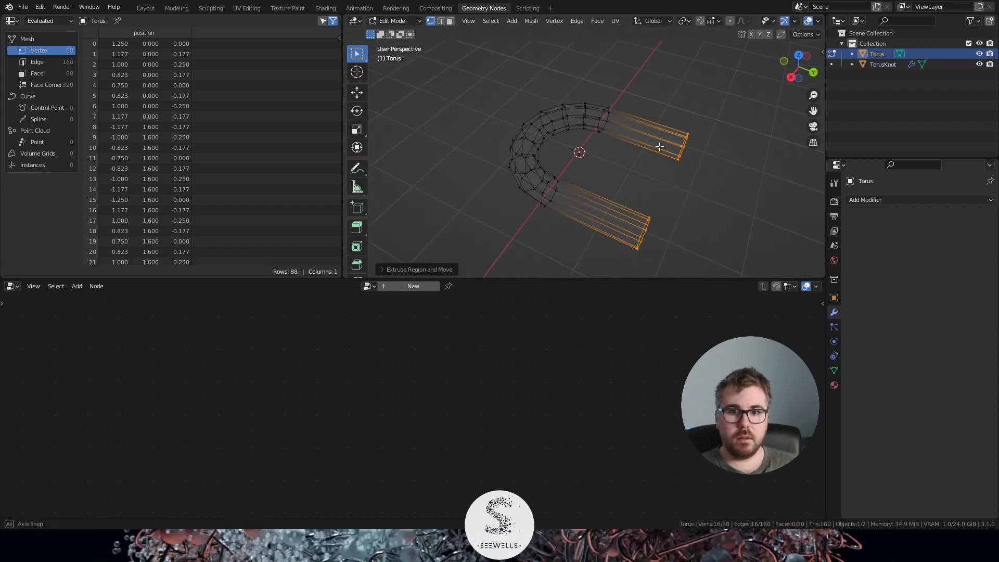
key(z)
click(681, 139)
key(Tab)
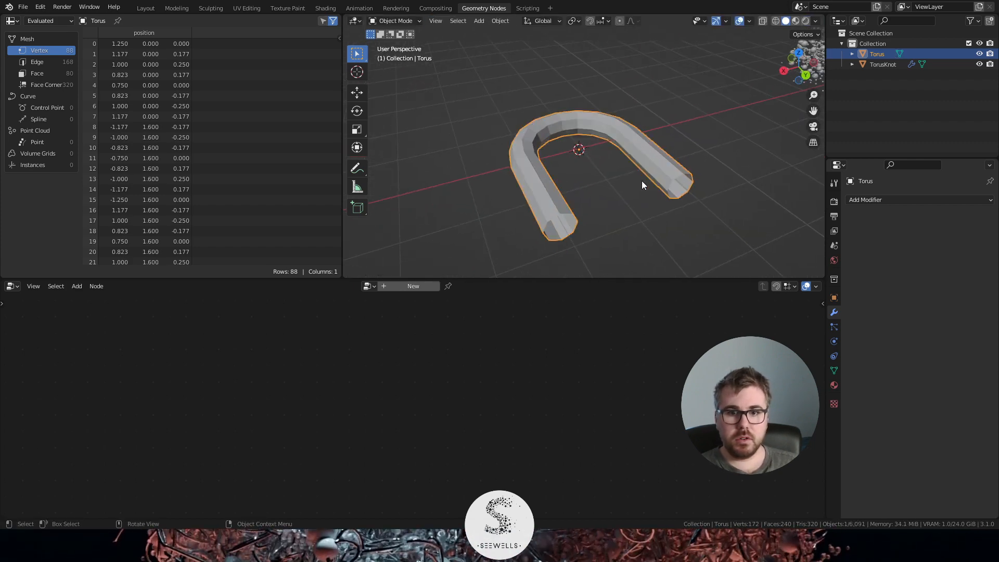
- With the Individual Origins pivot, extrude both end rings inward three times by scaling and fill the remaining holes with faces
scroll(641, 180, up, 4)
key(Tab)
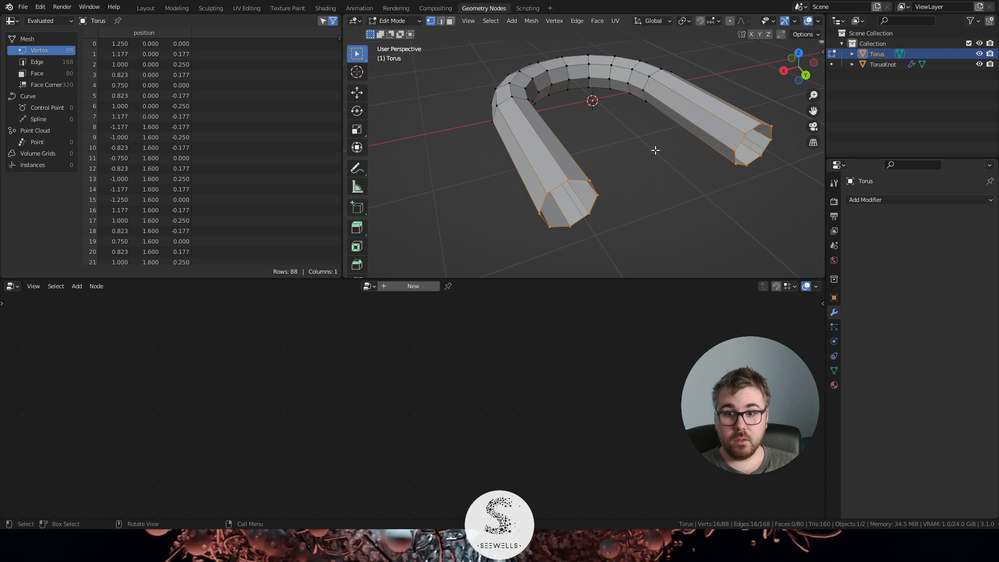
click(685, 21)
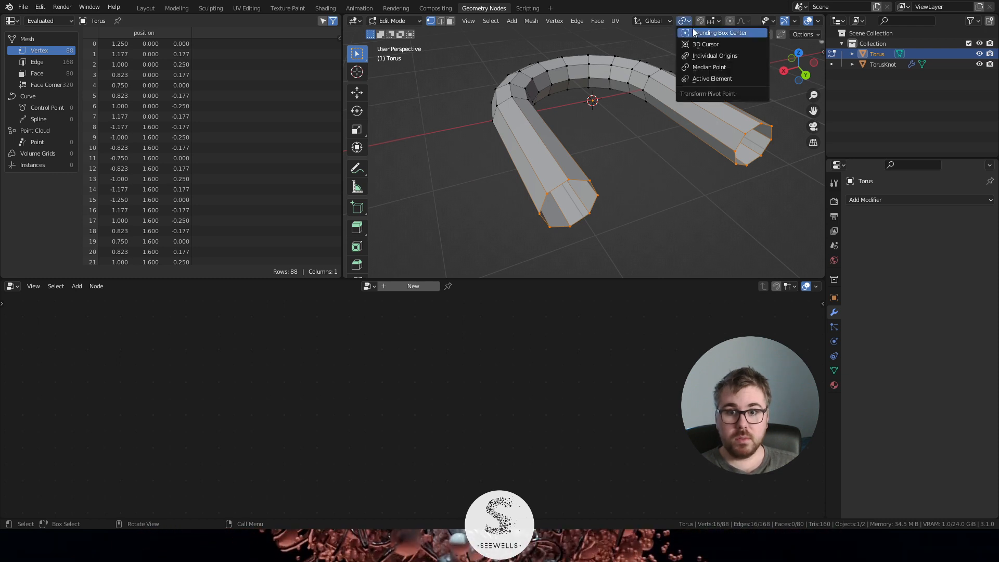
click(704, 58)
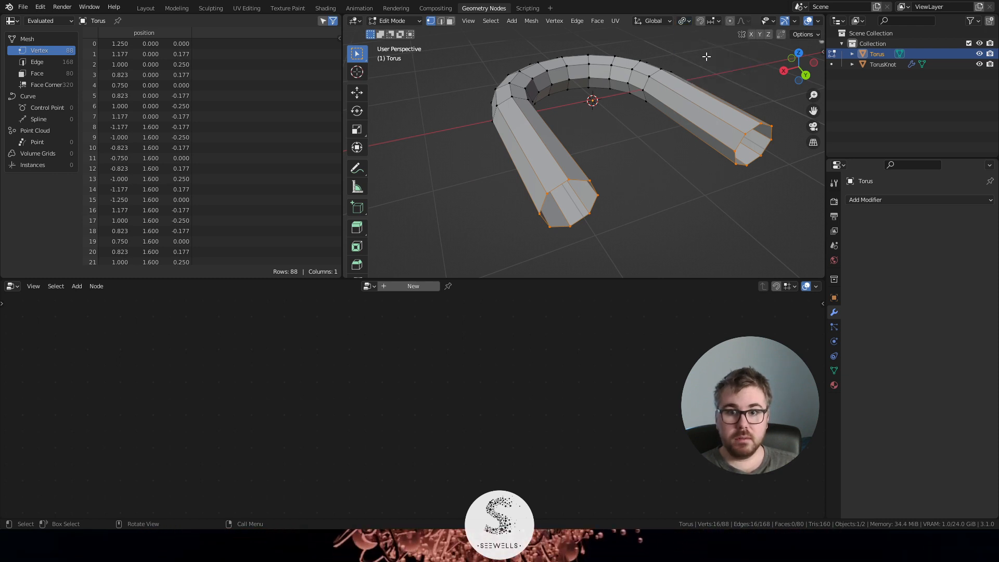
key(e)
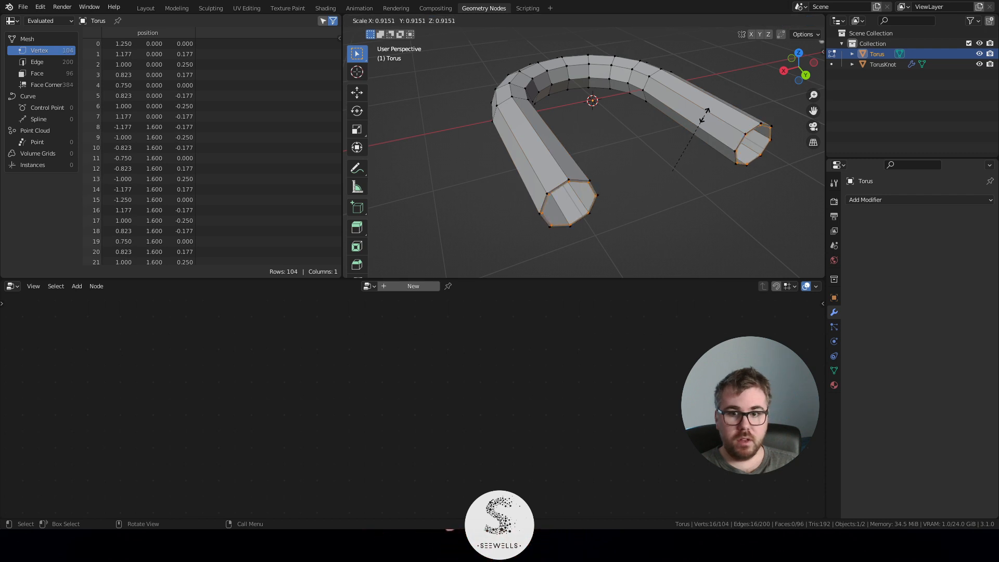
click(701, 120)
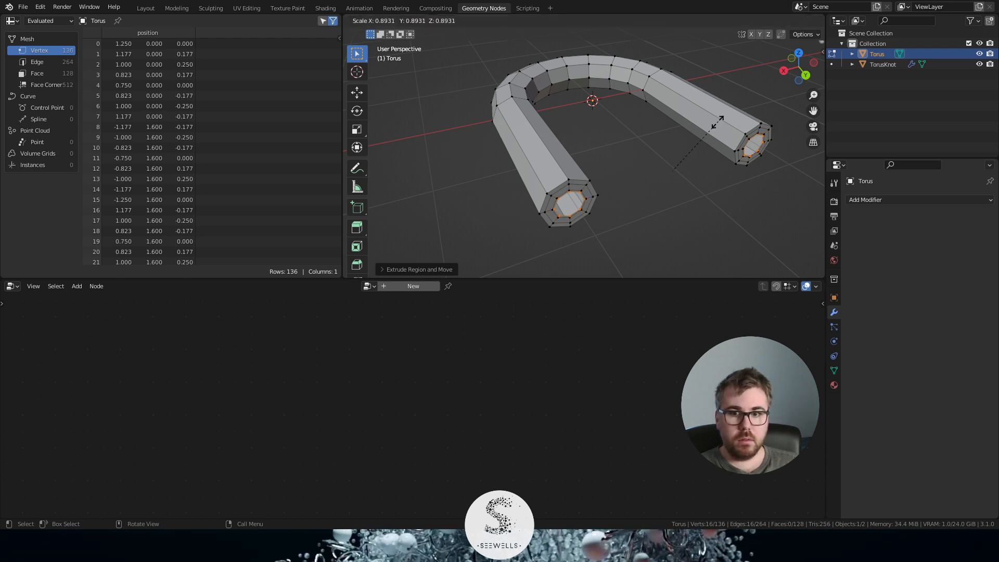
click(705, 139)
key(f)
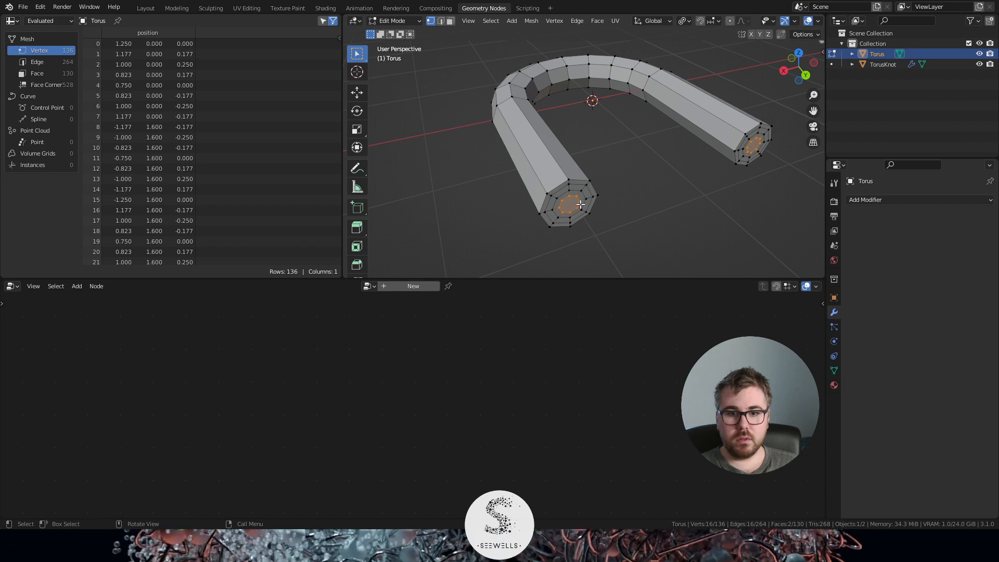
- Add one edge loop across the middle of each straight leg of the U-shaped tube
middle_drag(568, 208, 637, 180)
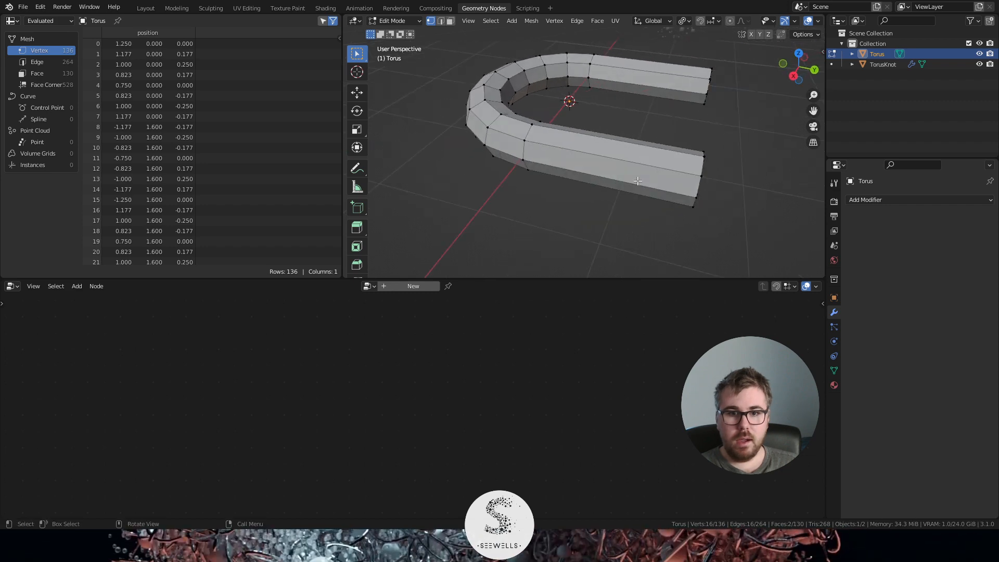
key(ctrl+r)
click(616, 148)
key(ctrl+r)
click(648, 76)
right_click(648, 76)
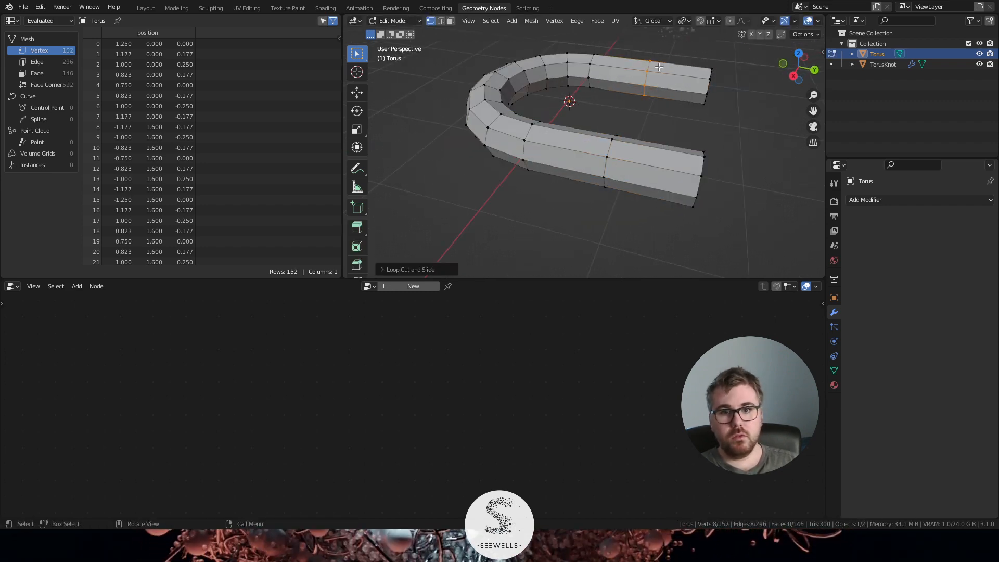
- Leave Edit Mode and add a level 2 Subdivision modifier to the U-shaped tube
middle_drag(707, 134, 677, 136)
scroll(676, 146, down, 4)
key(Tab)
middle_drag(667, 199, 669, 171)
scroll(669, 172, up, 4)
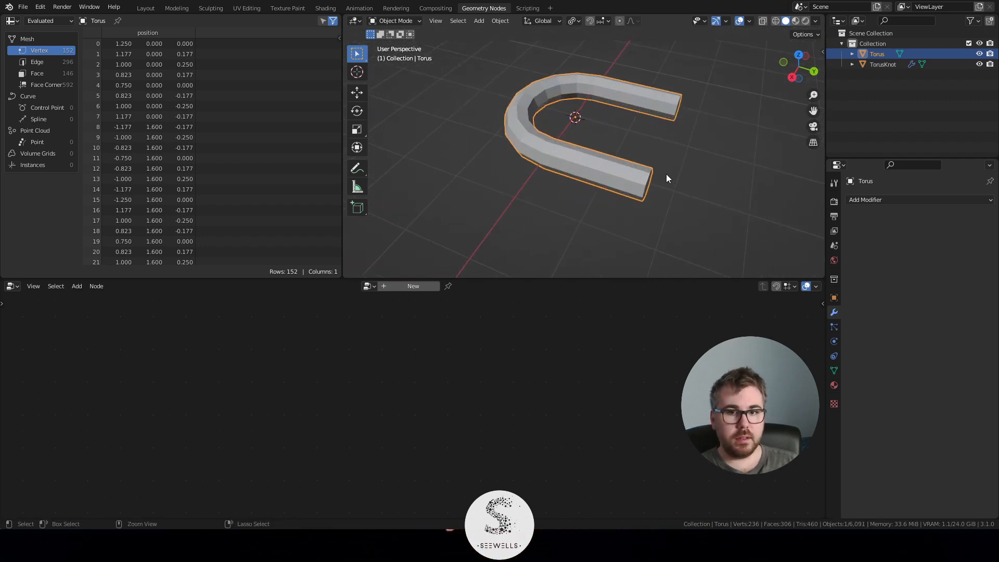
key(ctrl+2)
mouse_move(666, 174)
middle_down()
mouse_move(665, 163)
mouse_move(628, 150)
mouse_move(659, 157)
mouse_move(663, 174)
middle_up()
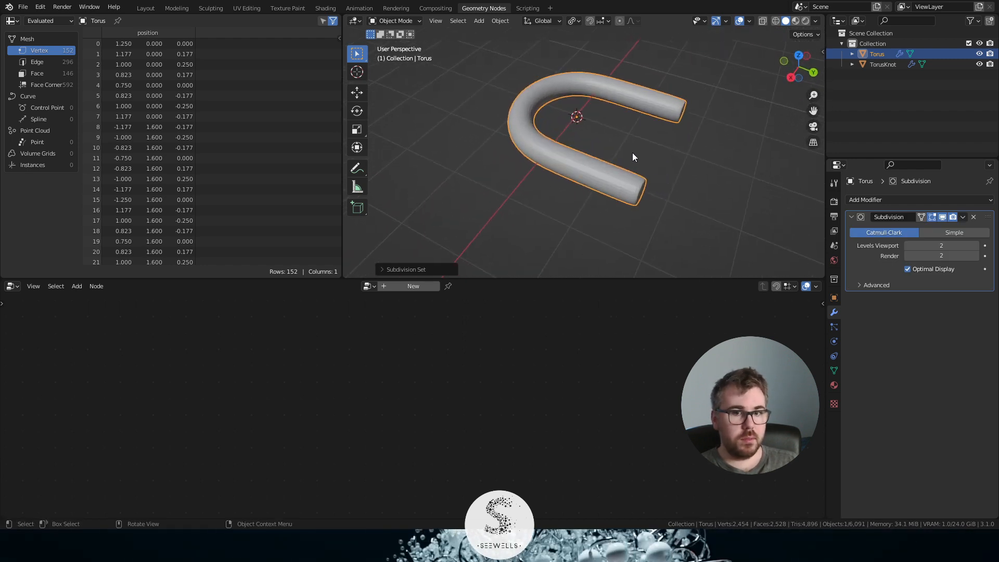
- Apply smooth shading to the U-shaped tube and check its surface
right_click(607, 173)
click(607, 174)
middle_drag(606, 173, 644, 150)
scroll(658, 150, up, 2)
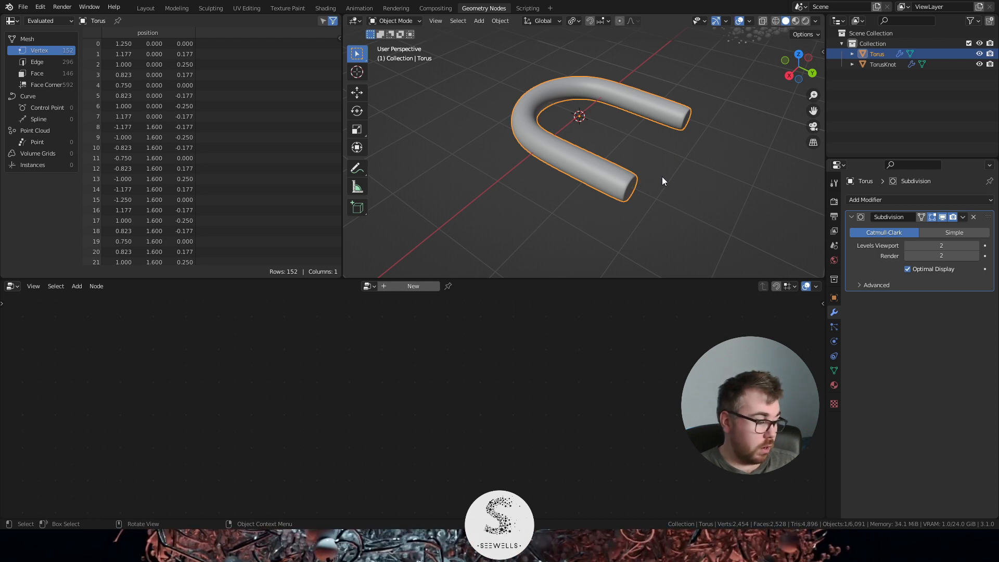
- Thin the whole U-shaped tube mesh by shrinking all its vertices about 0.07 m along their normals in Edit Mode
key(Tab)
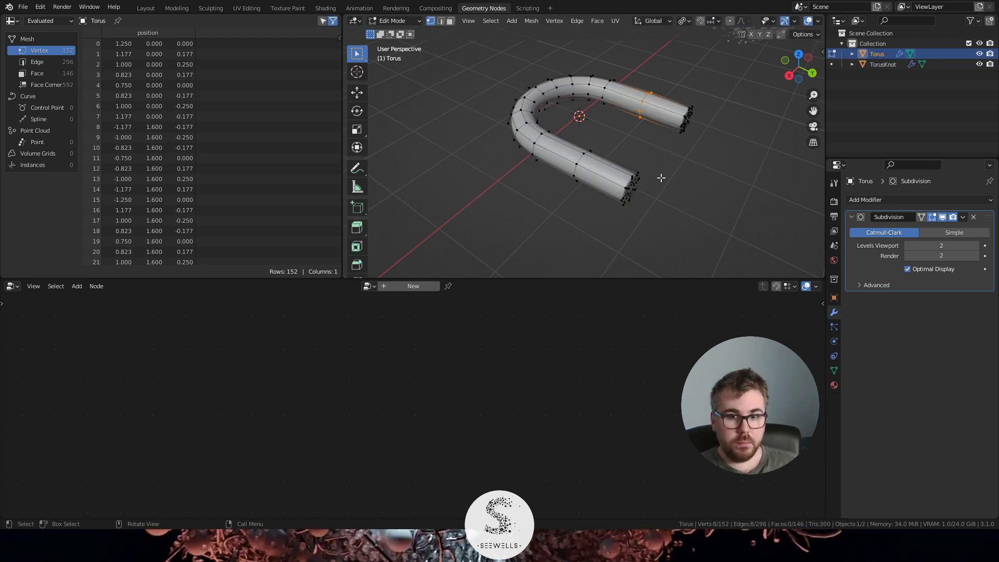
key(alt+s)
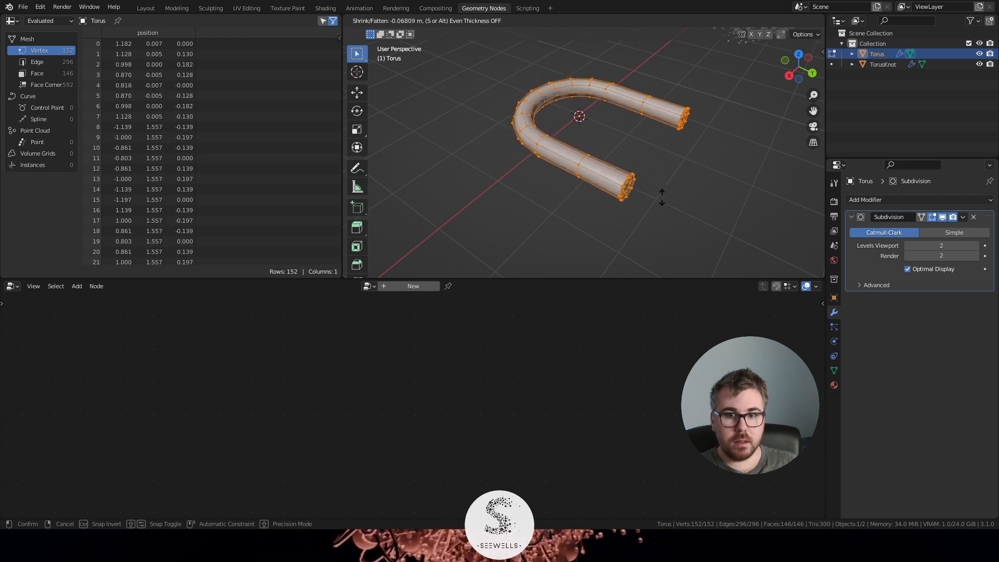
click(662, 198)
scroll(665, 194, up, 3)
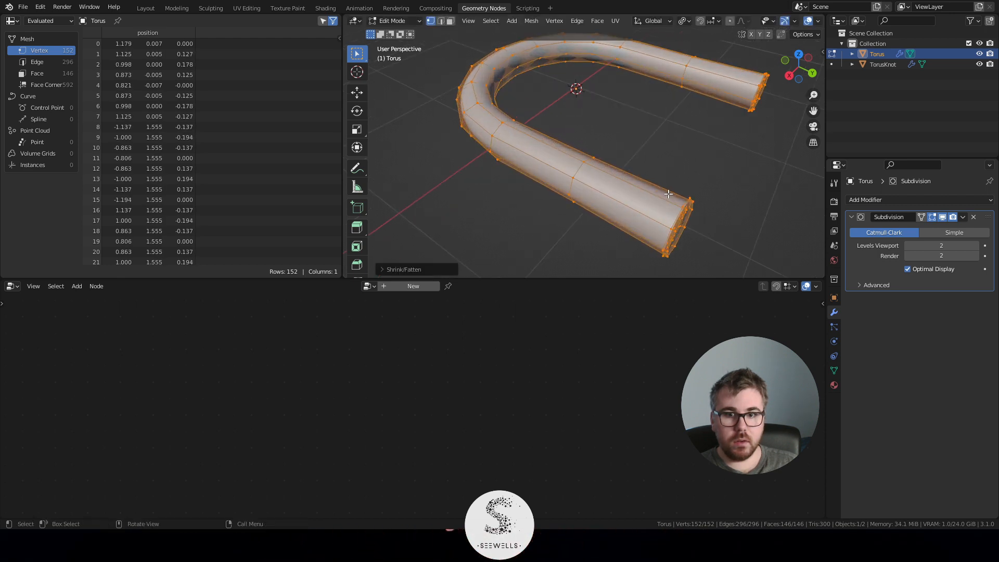
shift+middle_drag(686, 209, 668, 135)
- Select the edge loop beside one end cap of the tube and slide it slightly back along the leg
scroll(636, 179, up, 1)
key(Tab)
scroll(636, 179, up, 2)
scroll(599, 167, up, 2)
key(Tab)
alt+click(658, 140)
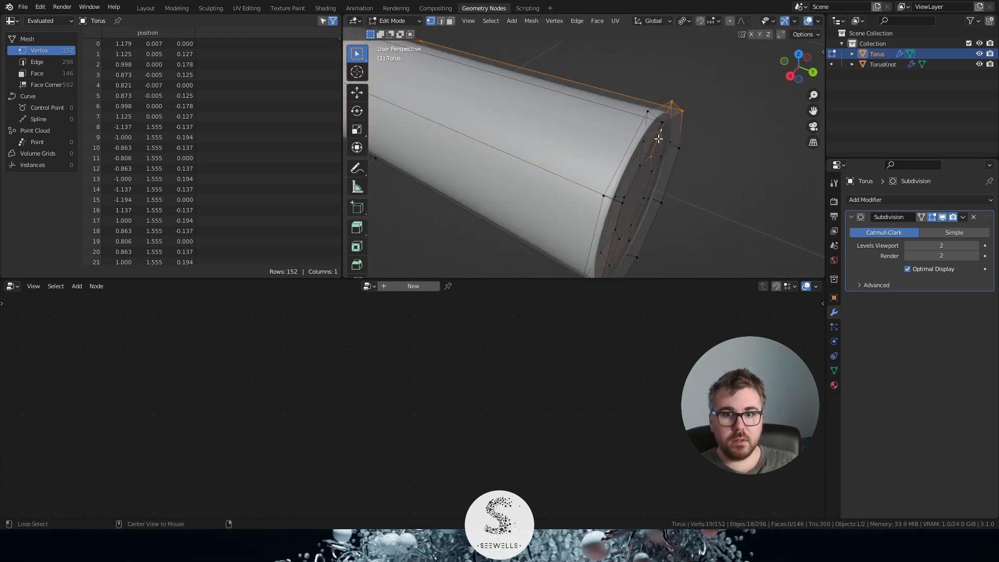
middle_drag(711, 167, 696, 137)
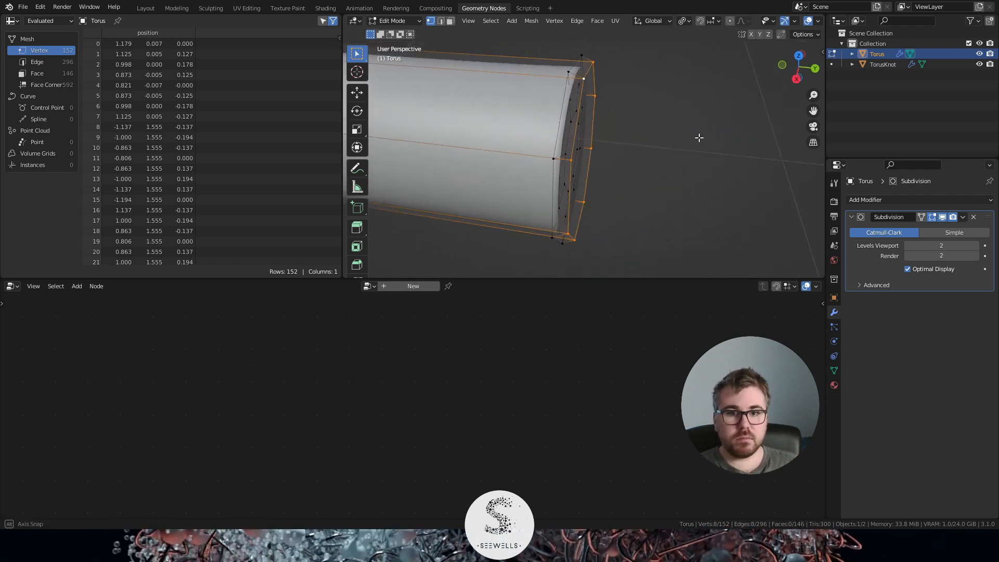
key(g)
key(g)
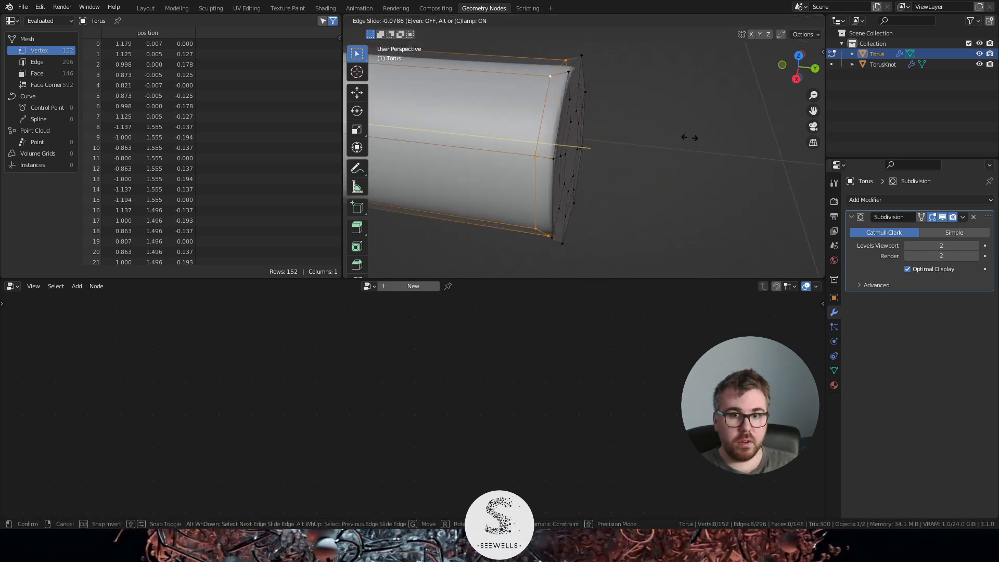
click(686, 138)
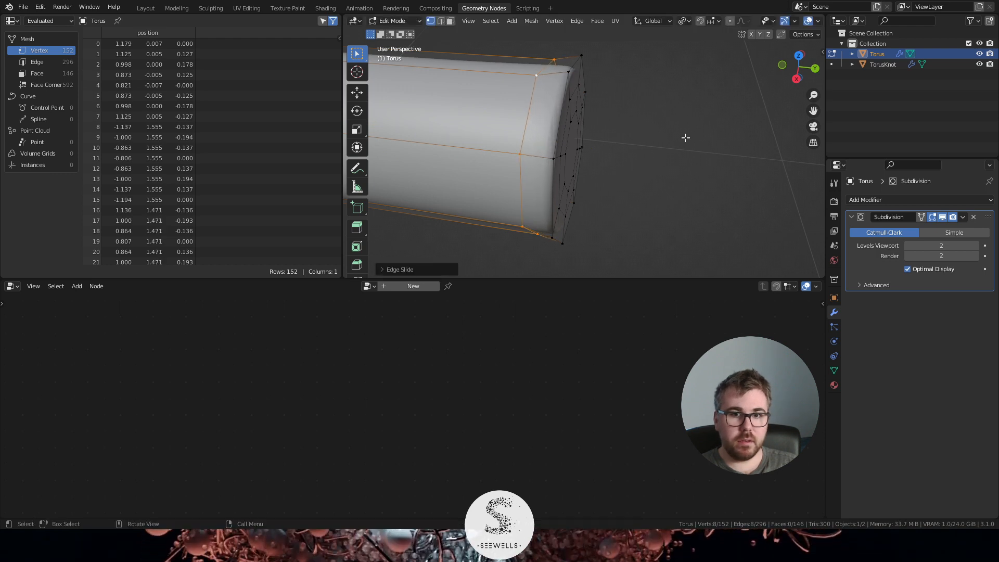
- Scale that leg's outer end ring slightly inward and return to Object Mode
middle_drag(684, 138, 603, 79)
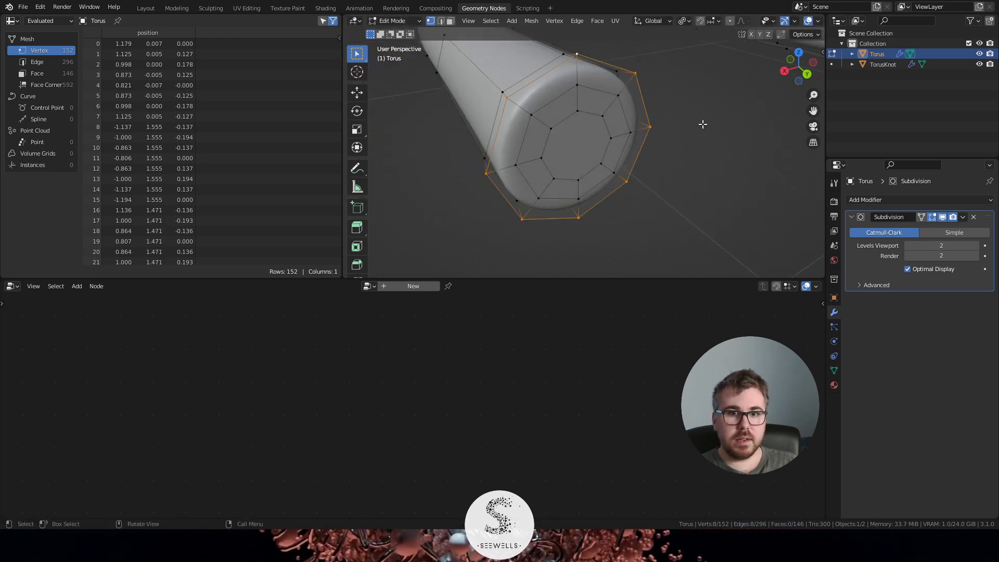
key(s)
click(696, 131)
key(Tab)
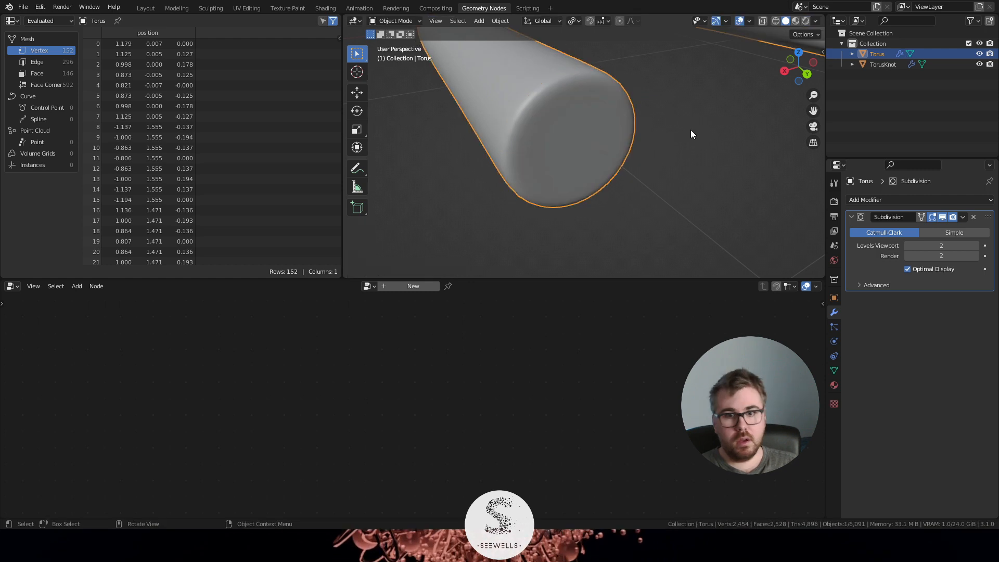
- Edge-slide the loop beside the other leg's end cap back along the tube by a factor of about -0.13
scroll(691, 131, down, 5)
shift+middle_drag(678, 131, 551, 129)
key(Tab)
scroll(567, 141, up, 5)
scroll(552, 129, up, 2)
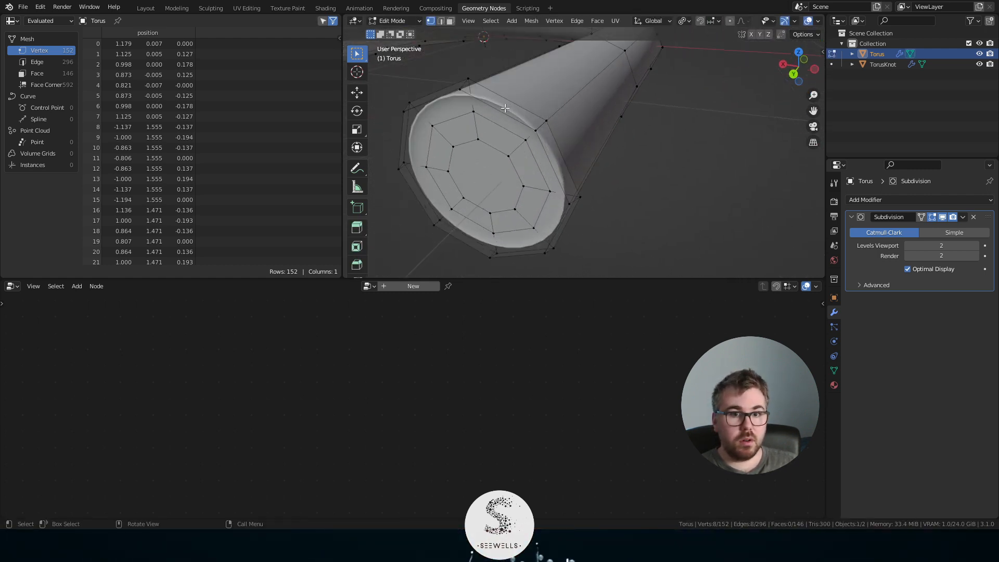
key(g)
key(g)
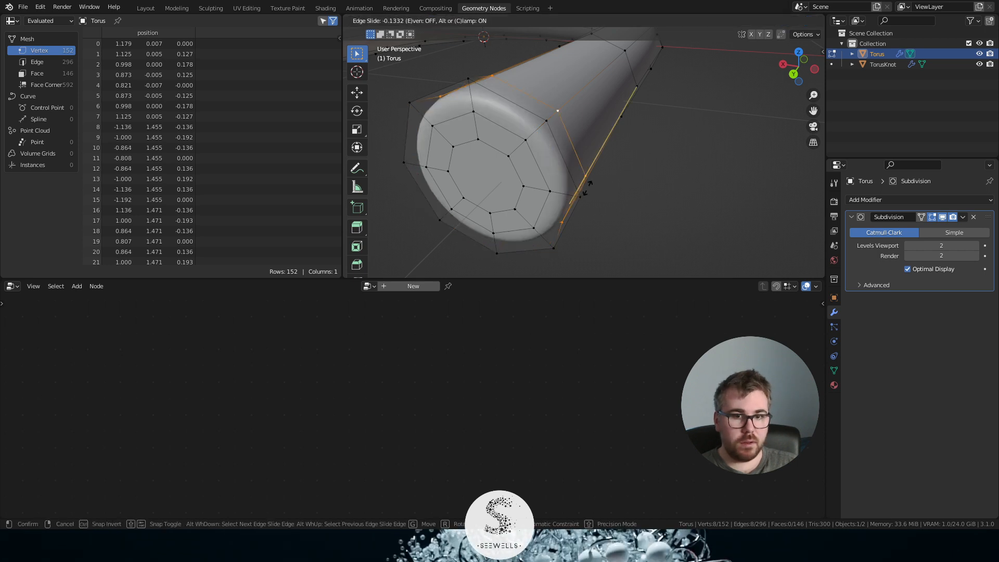
click(586, 187)
- Shrink the outer end ring of the second leg a little and leave Edit Mode
alt+click(538, 111)
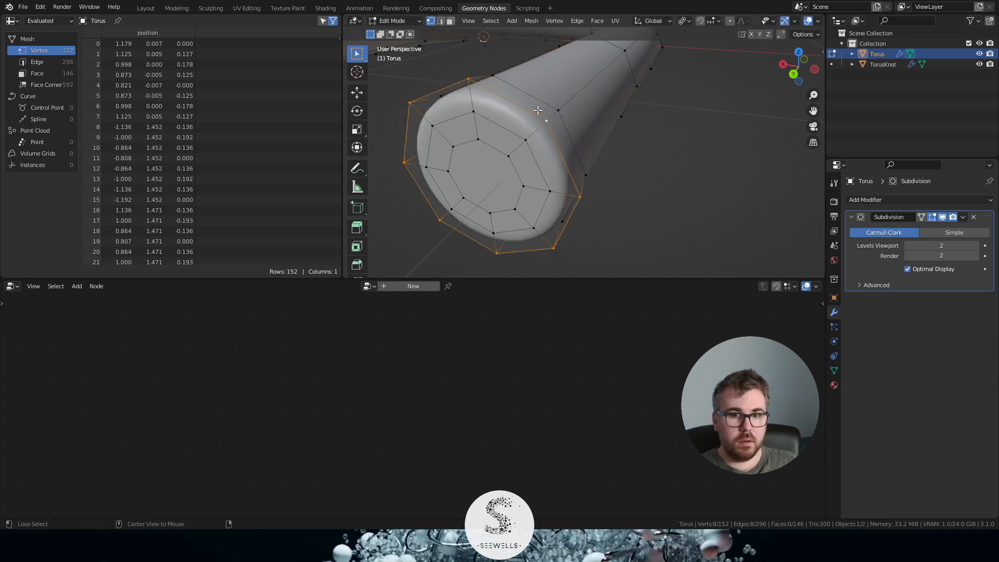
key(s)
click(621, 147)
key(Tab)
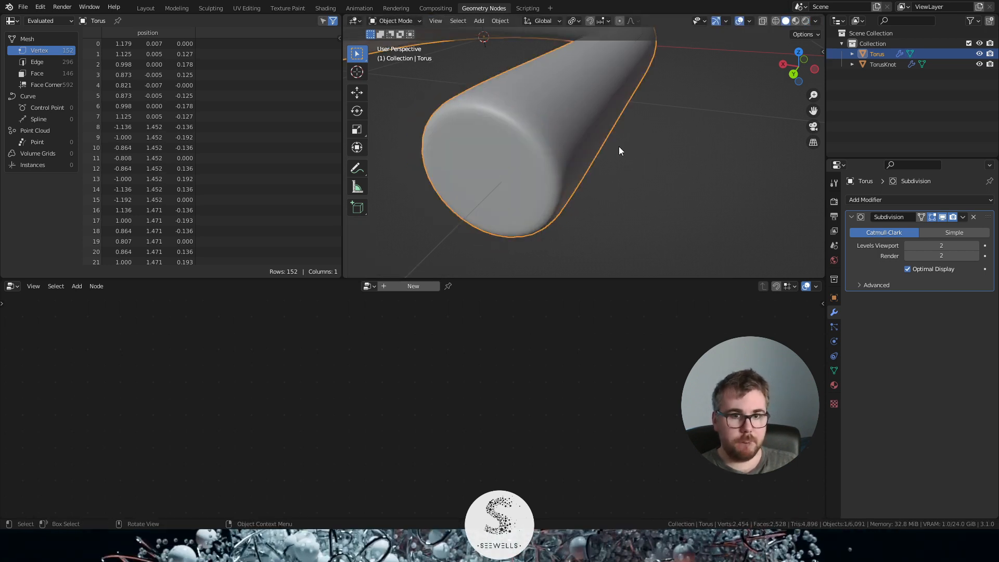
- Select the torus knot's sphere scatter and raise its Displace modifier strength to 6.750
scroll(572, 153, down, 8)
middle_drag(557, 154, 655, 214)
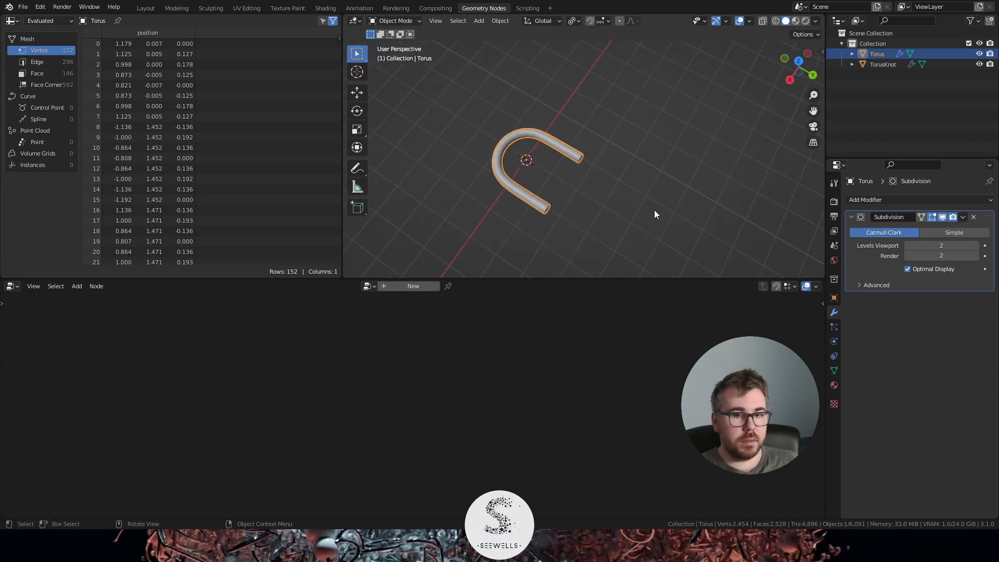
scroll(544, 159, down, 6)
middle_drag(551, 151, 663, 170)
scroll(598, 150, up, 4)
shift+middle_drag(530, 209, 594, 201)
scroll(606, 182, up, 2)
scroll(577, 169, up, 2)
click(617, 181)
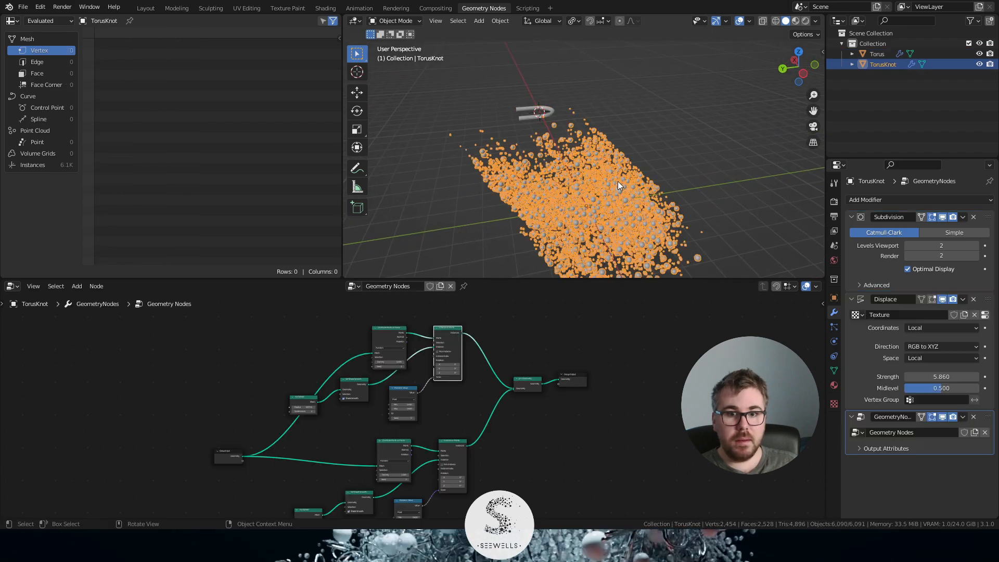
middle_drag(667, 208, 546, 166)
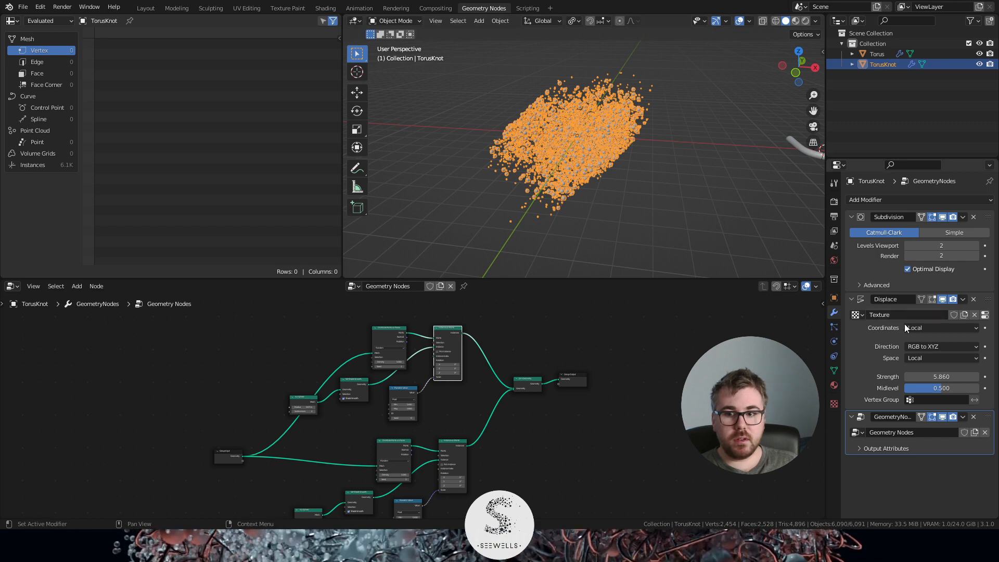
drag(941, 376, 996, 376)
click(699, 193)
middle_drag(699, 192, 538, 182)
middle_drag(749, 178, 641, 177)
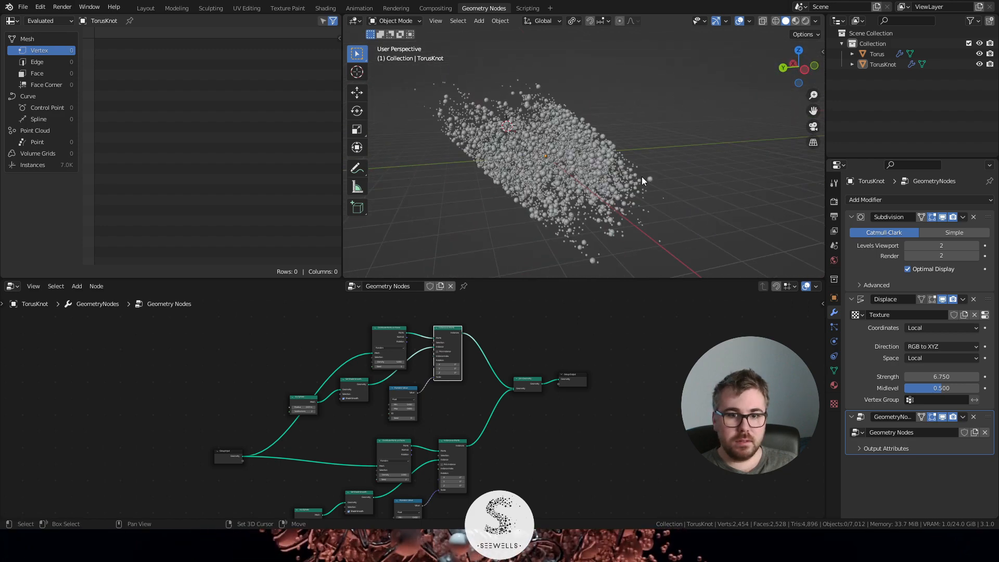
- Examine the displaced sphere scatter from several angles and review its two-branch geometry node tree
scroll(645, 192, up, 4)
click(617, 173)
scroll(648, 364, down, 2)
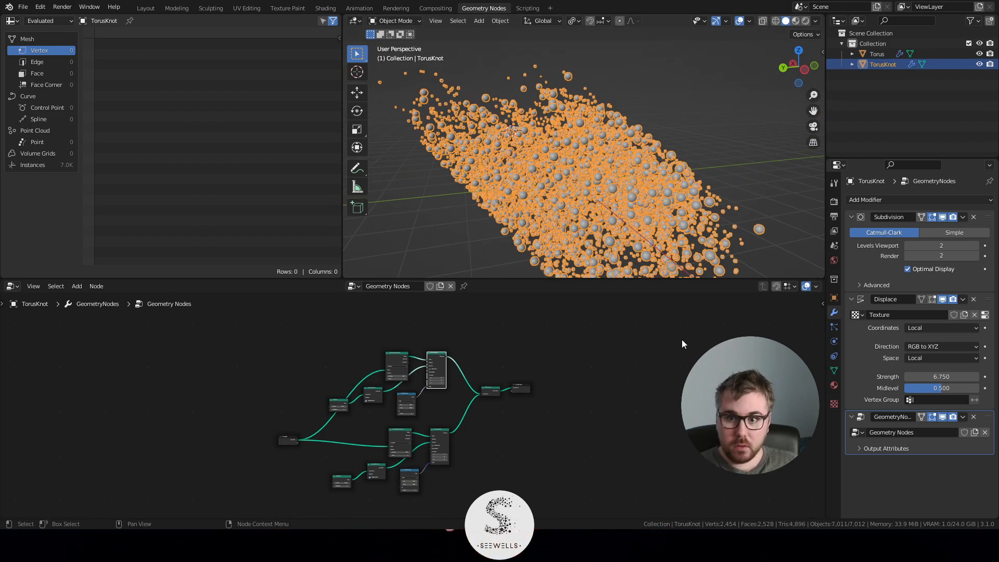
middle_drag(622, 107, 587, 126)
scroll(588, 126, down, 3)
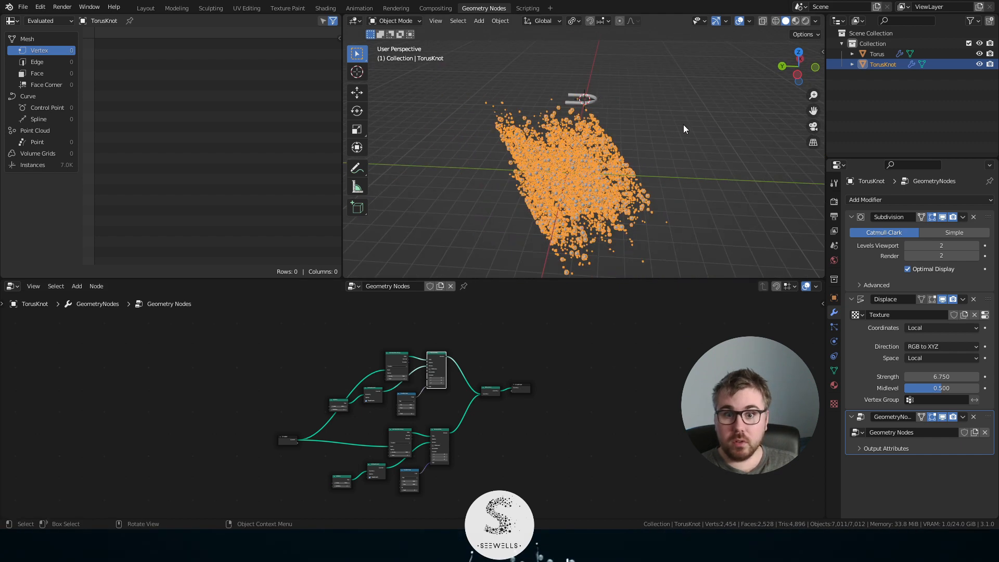
middle_drag(684, 129, 670, 132)
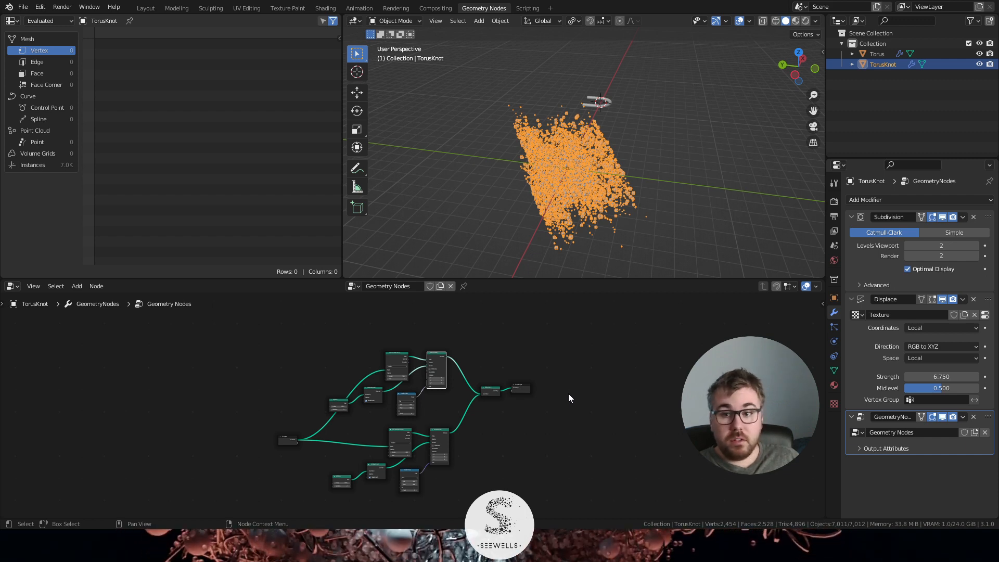
scroll(586, 406, up, 3)
middle_drag(589, 413, 642, 369)
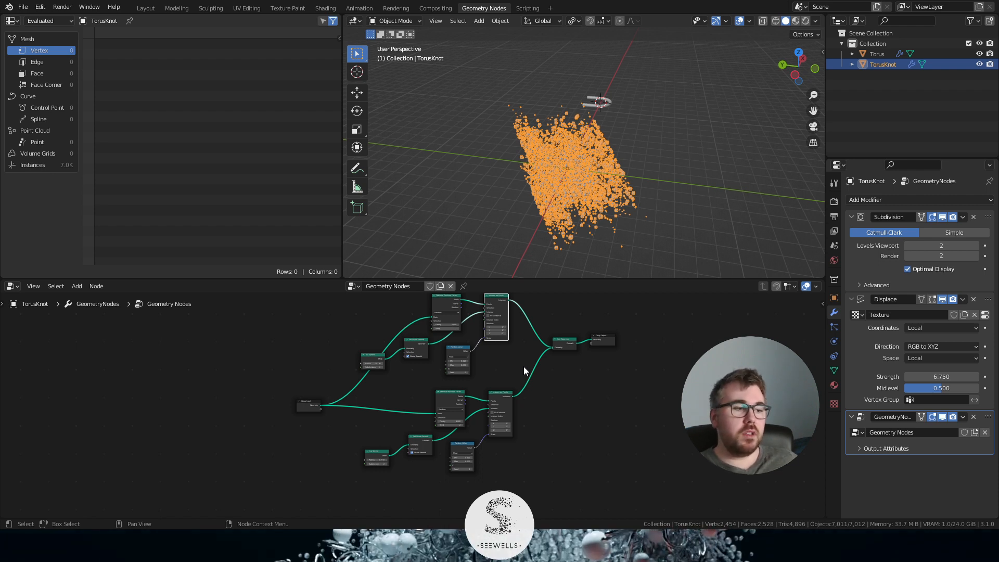
scroll(525, 365, up, 1)
middle_drag(530, 363, 533, 384)
scroll(532, 392, up, 1)
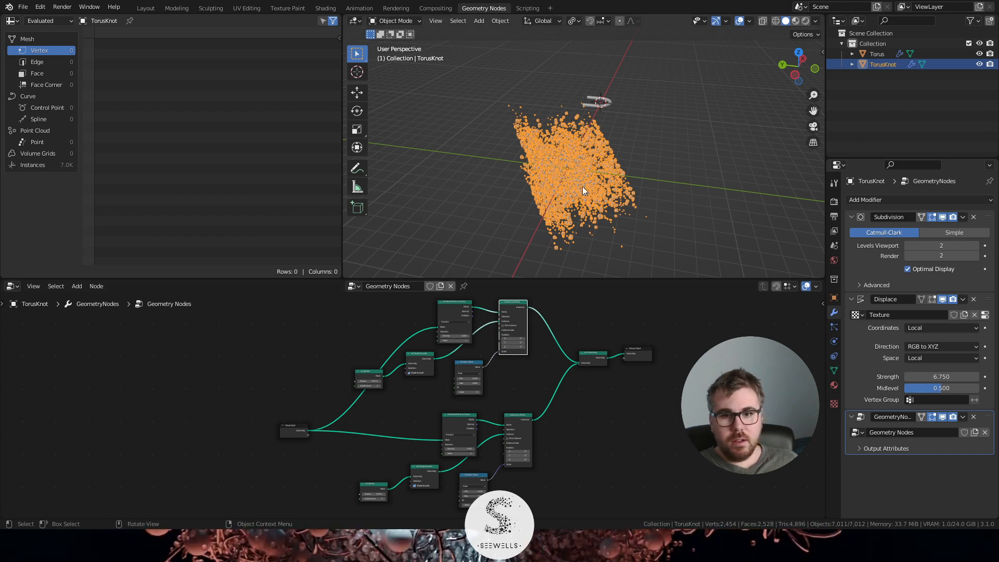
- With the torus knot active, bring the Torus object into its node tree as an Object Info node beside the lower branch
middle_drag(633, 90, 609, 133)
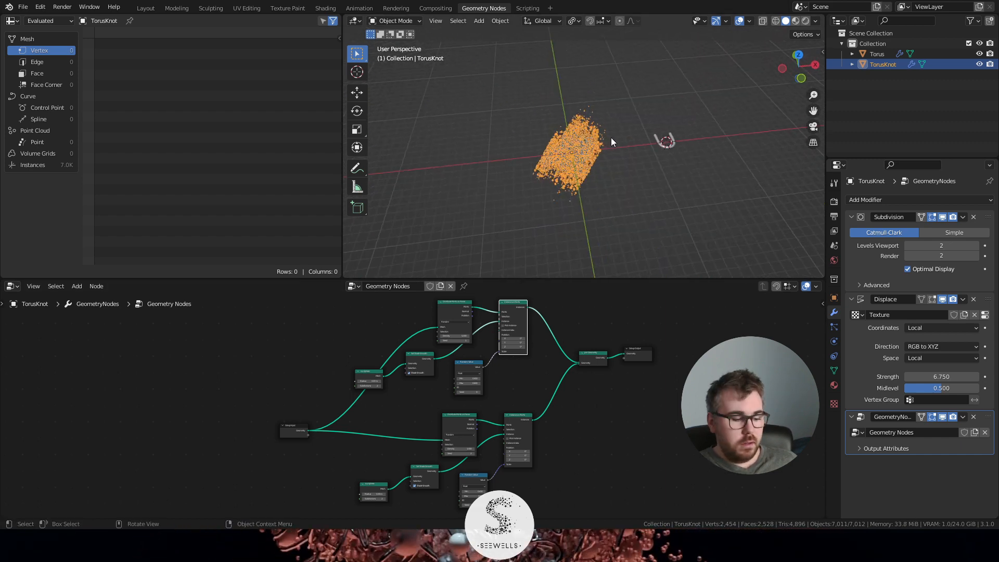
shift+middle_drag(675, 162, 592, 154)
shift+middle_drag(569, 127, 595, 169)
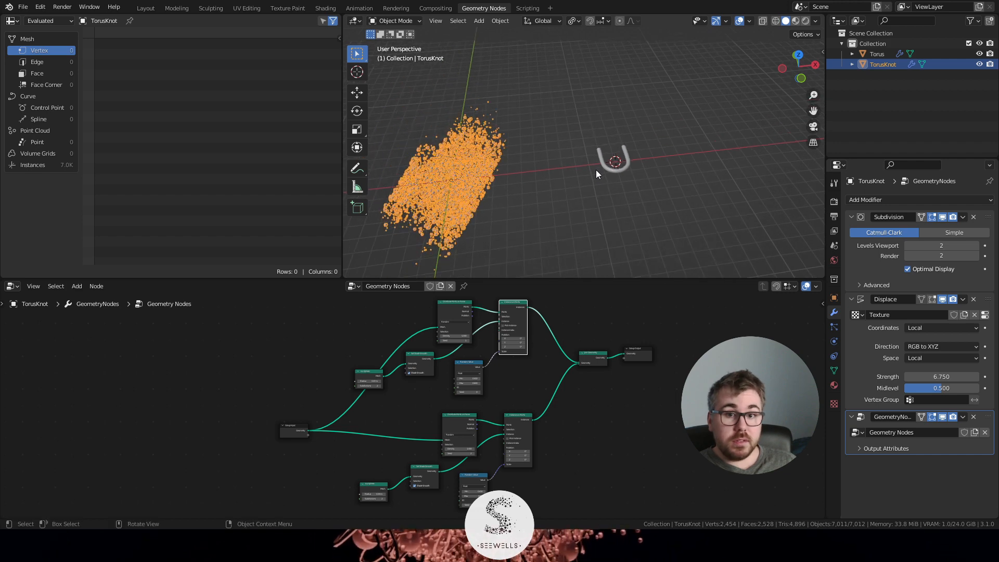
click(600, 156)
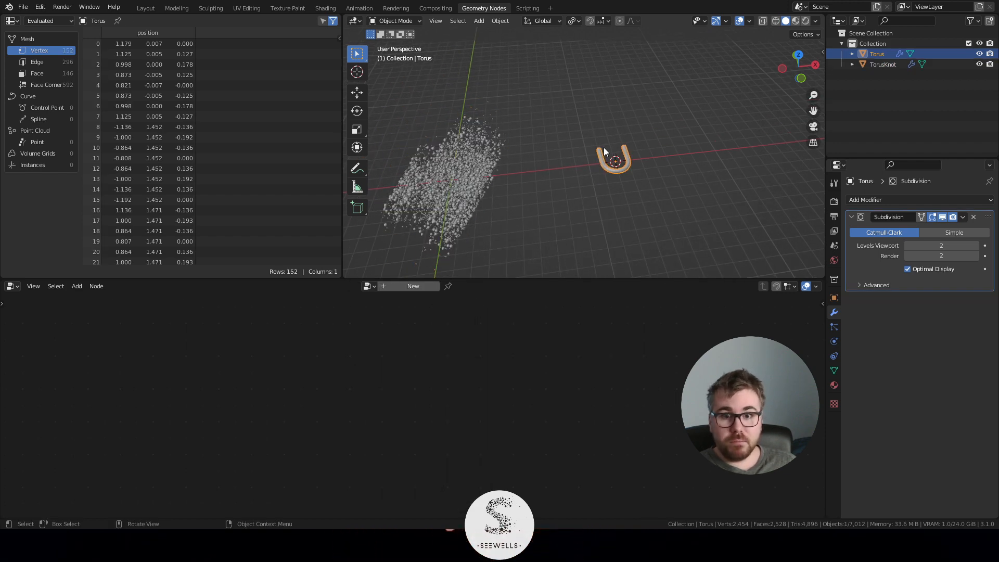
click(426, 167)
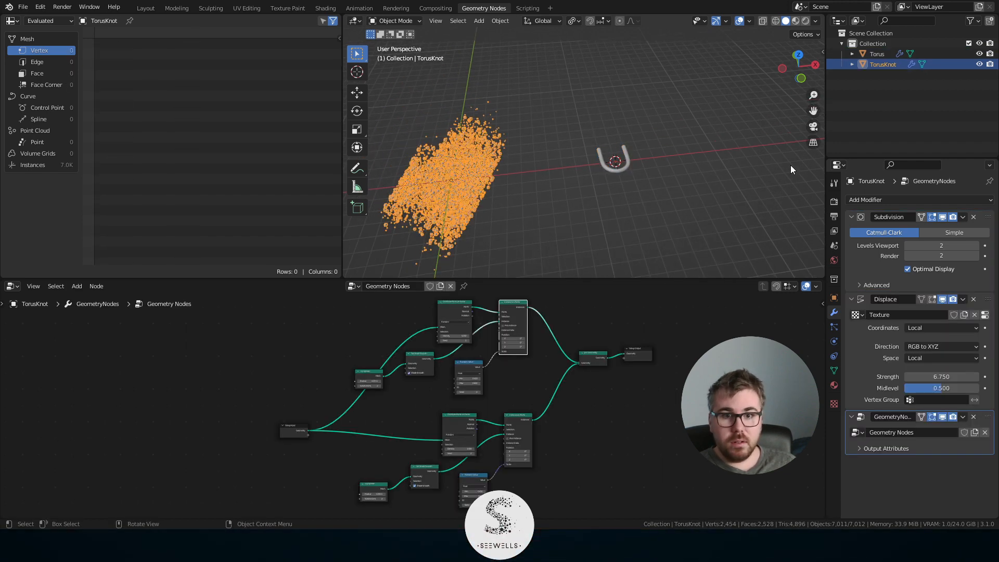
click(879, 55)
drag(636, 416, 215, 473)
middle_drag(281, 452, 392, 360)
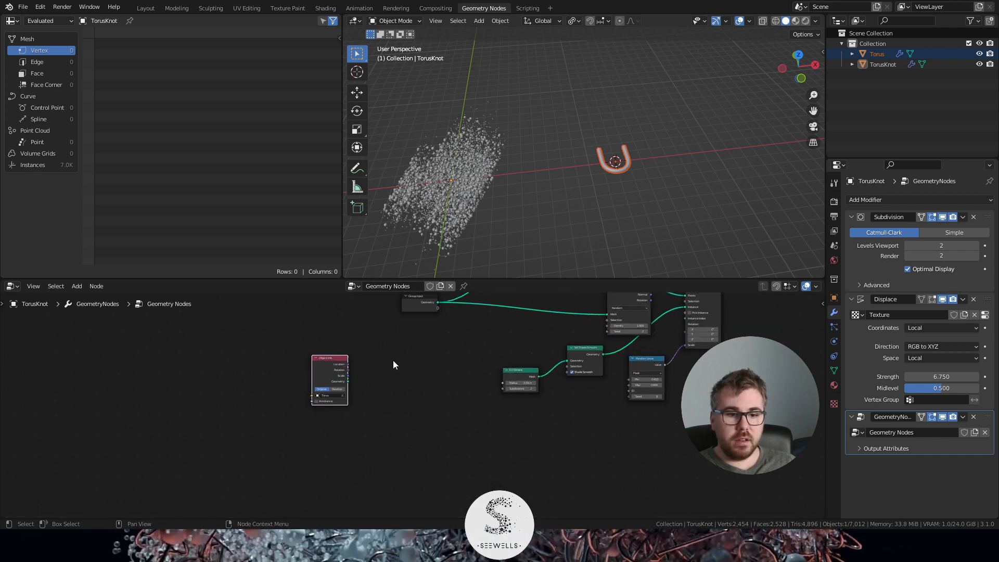
scroll(329, 348, up, 5)
scroll(426, 388, down, 3)
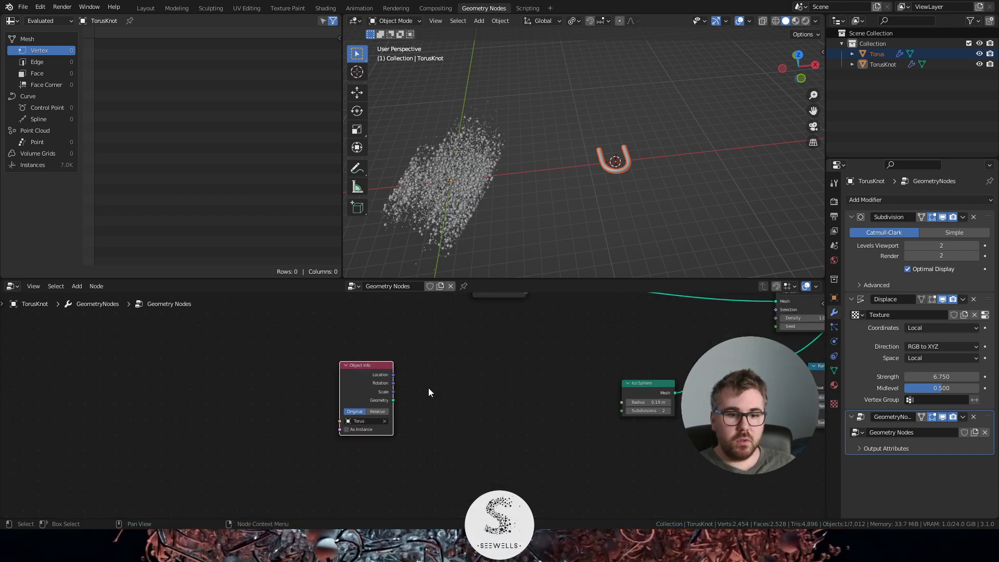
scroll(420, 379, up, 3)
- Duplicate the five nodes of the lower sphere-scatter branch and place the copy below the original
scroll(458, 389, down, 4)
scroll(520, 386, down, 3)
scroll(520, 386, down, 2)
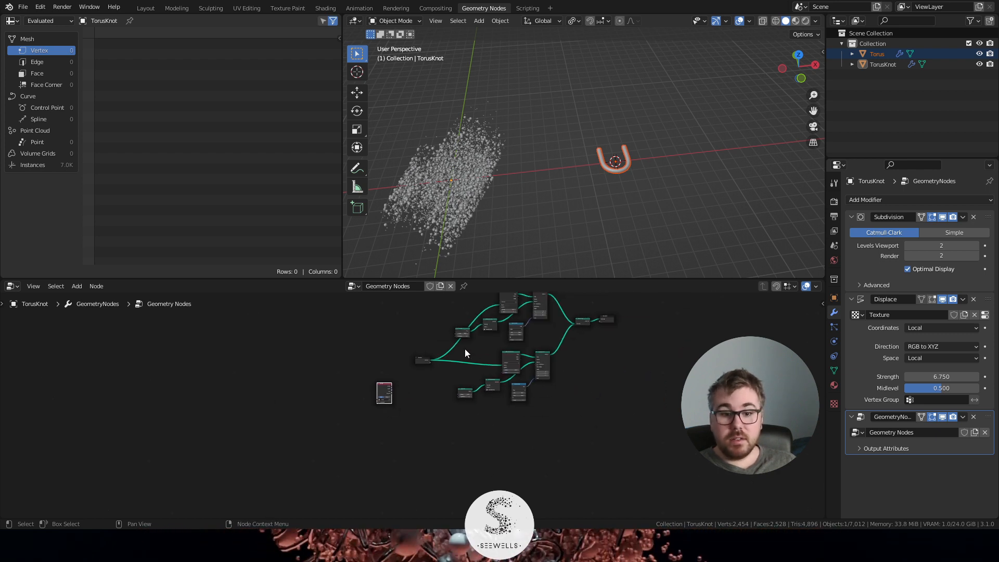
drag(464, 348, 548, 401)
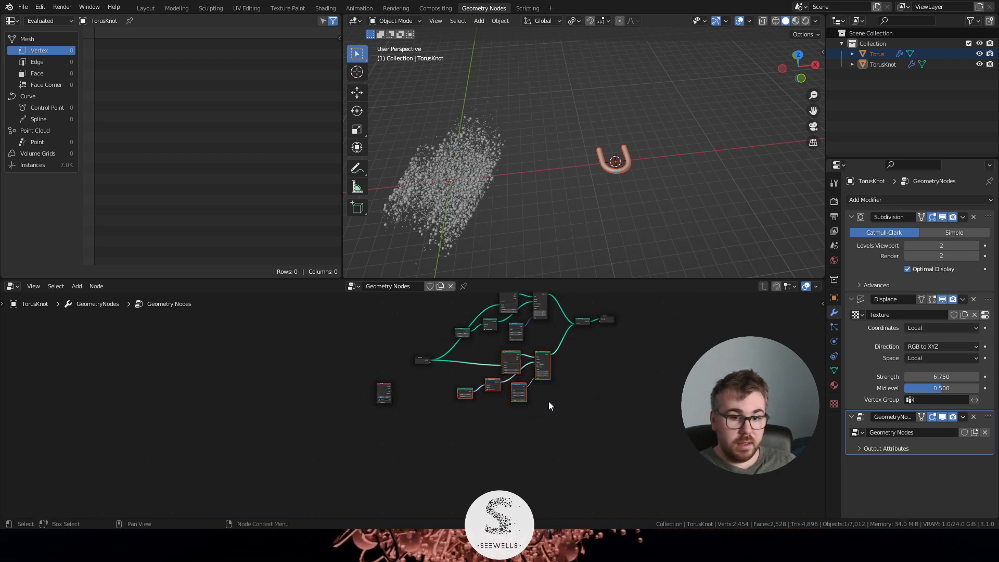
key(g)
click(551, 463)
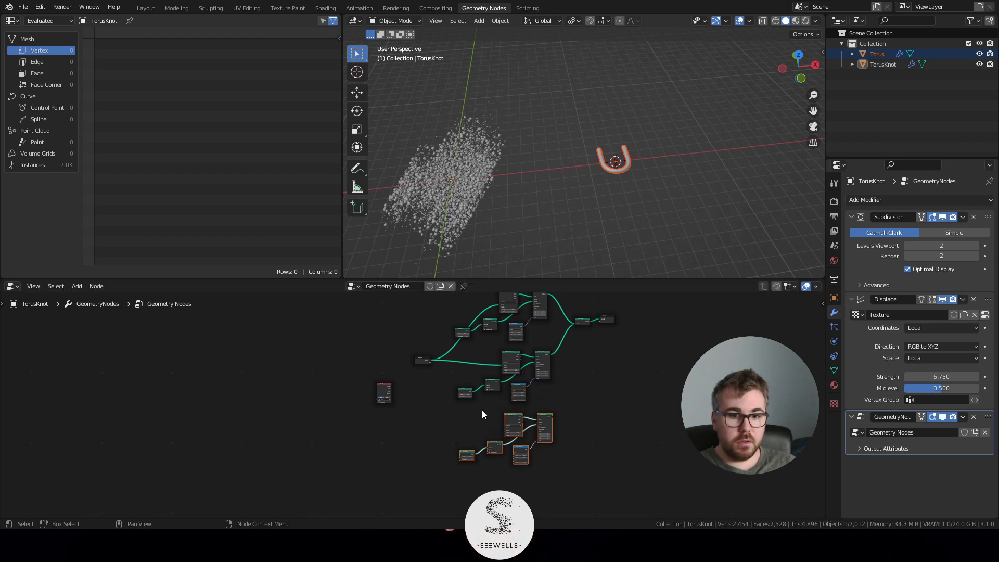
- Move the Group Input node down and link its Geometry output to the Mesh input of the duplicated Distribute Points on Faces node
drag(426, 360, 420, 392)
scroll(452, 401, up, 5)
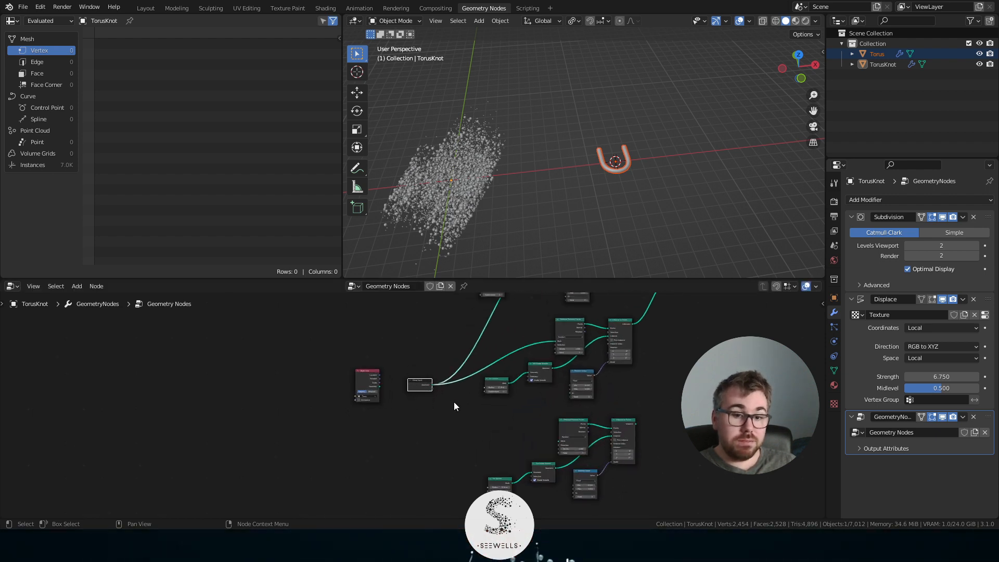
middle_drag(454, 402, 450, 374)
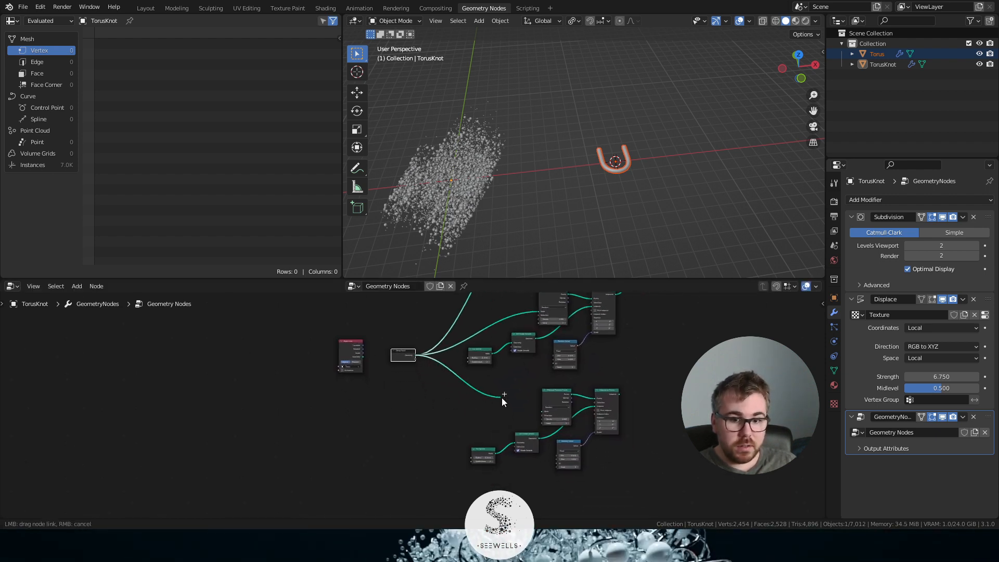
drag(531, 408, 540, 411)
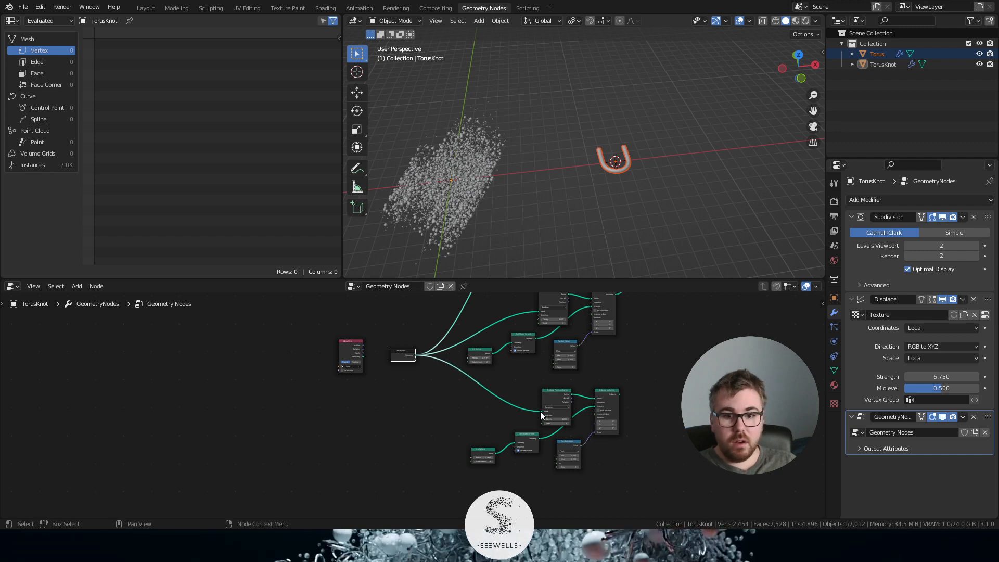
scroll(540, 411, up, 3)
middle_drag(576, 414, 319, 403)
scroll(319, 403, up, 3)
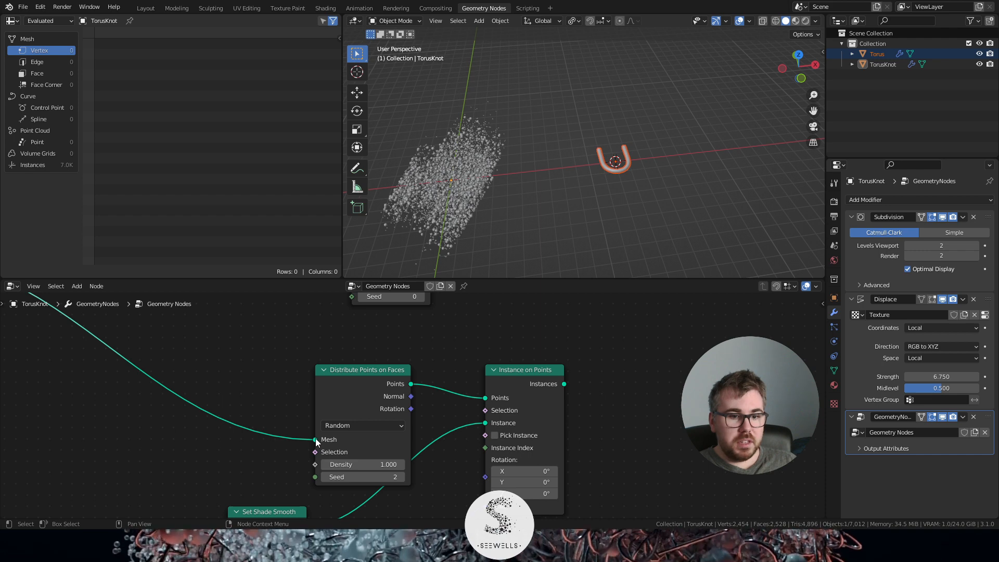
- Move the Join Geometry and Group Output nodes down and link the duplicated Instance on Points node's Instances output to Join Geometry
scroll(439, 391, down, 6)
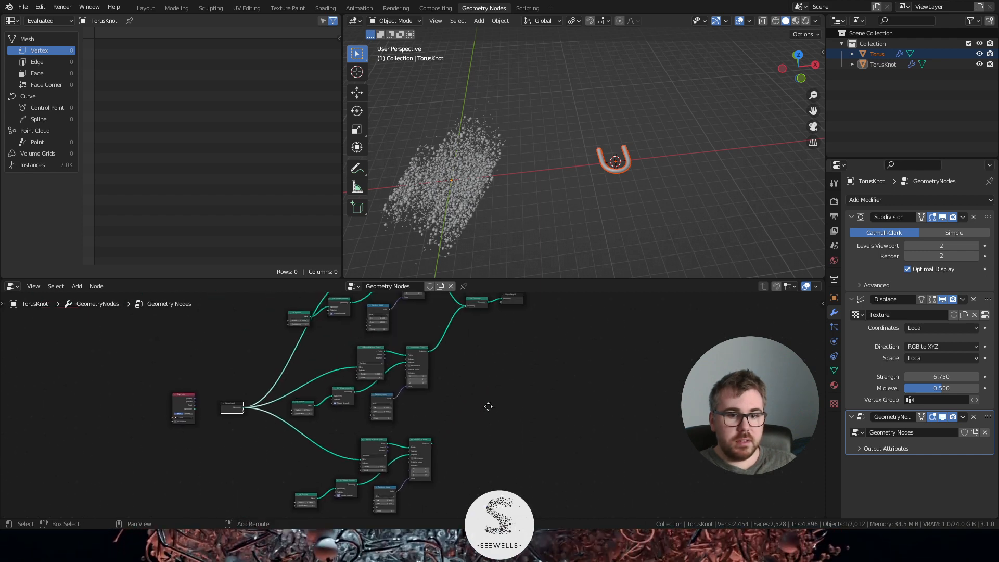
drag(454, 310, 496, 344)
key(g)
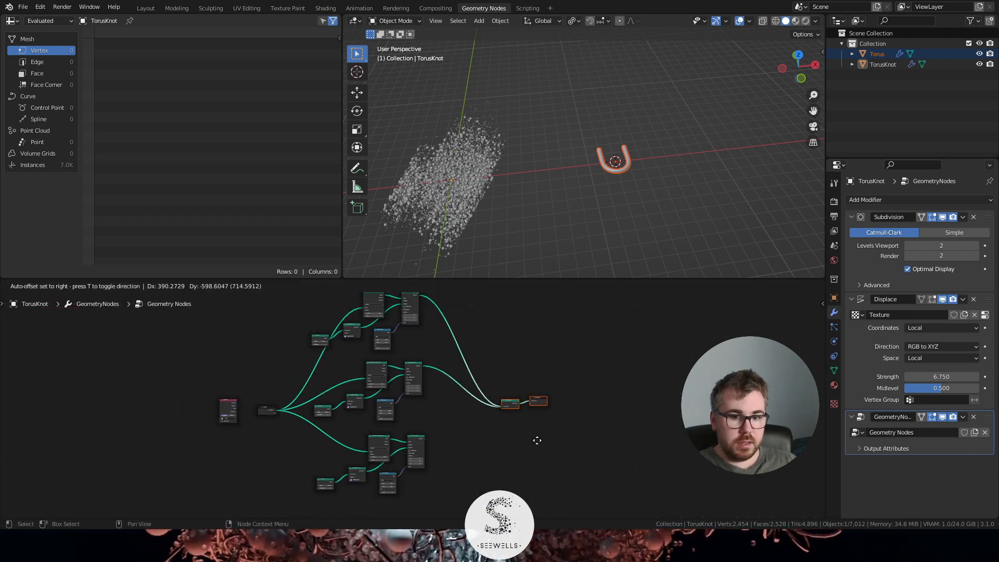
click(535, 440)
scroll(517, 415, up, 3)
scroll(468, 360, up, 4)
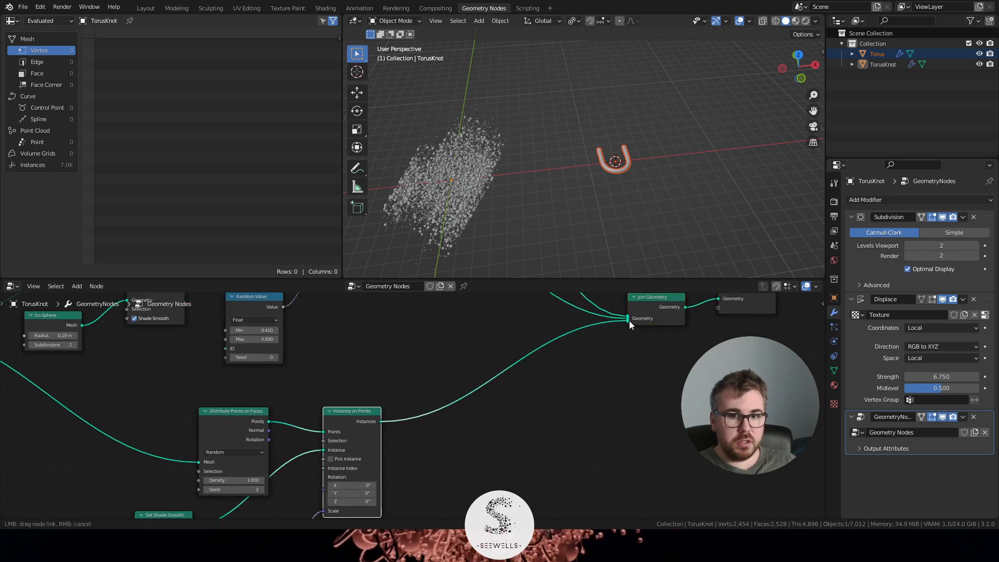
drag(629, 321, 626, 321)
- Replace the lowest branch's Ico Sphere and Set Shade Smooth nodes with the Torus Object Info node, linking its Geometry output to the Instance input
scroll(466, 418, down, 5)
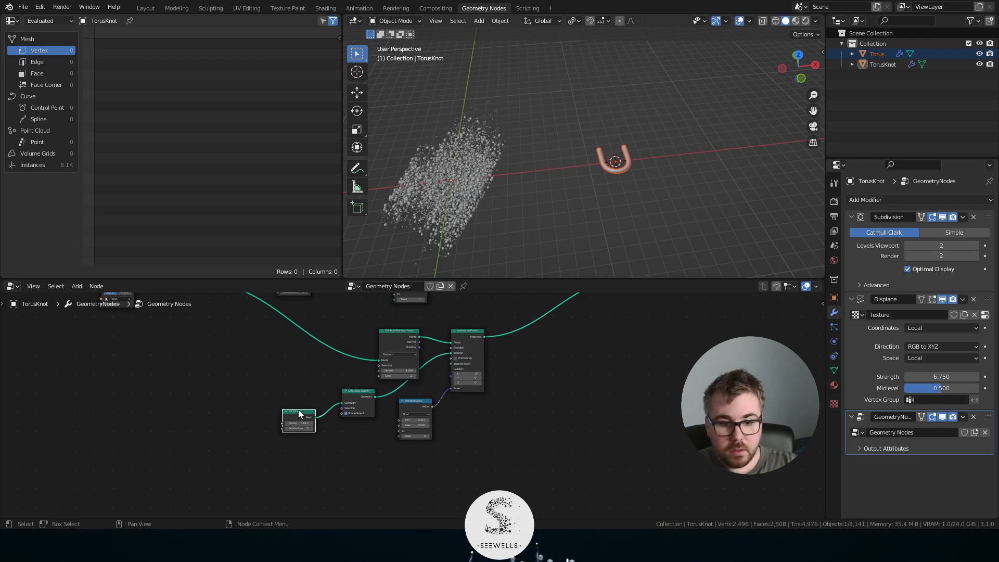
scroll(354, 398, down, 1)
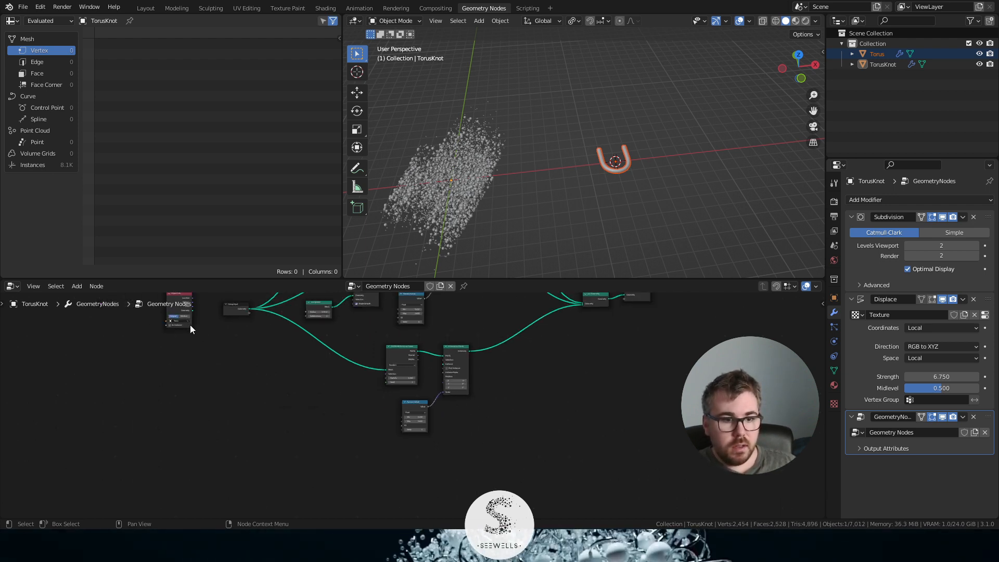
drag(179, 309, 345, 401)
scroll(364, 395, up, 7)
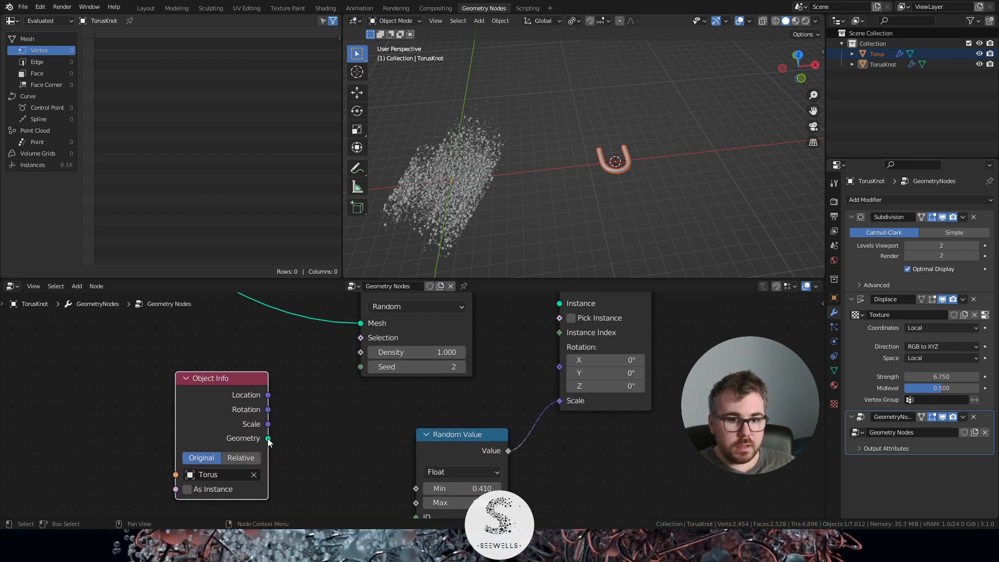
drag(268, 438, 560, 443)
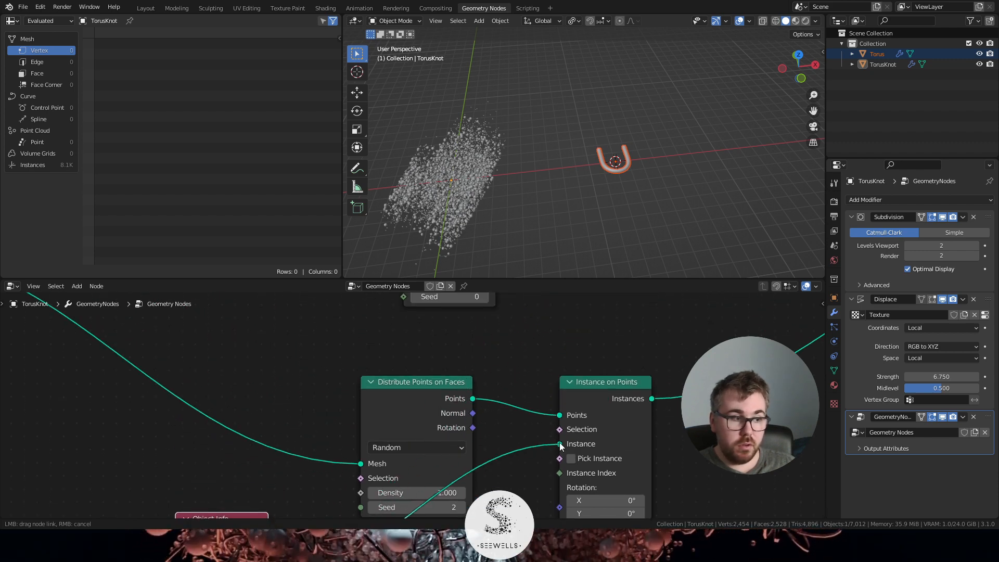
middle_drag(496, 244, 604, 151)
scroll(603, 155, up, 3)
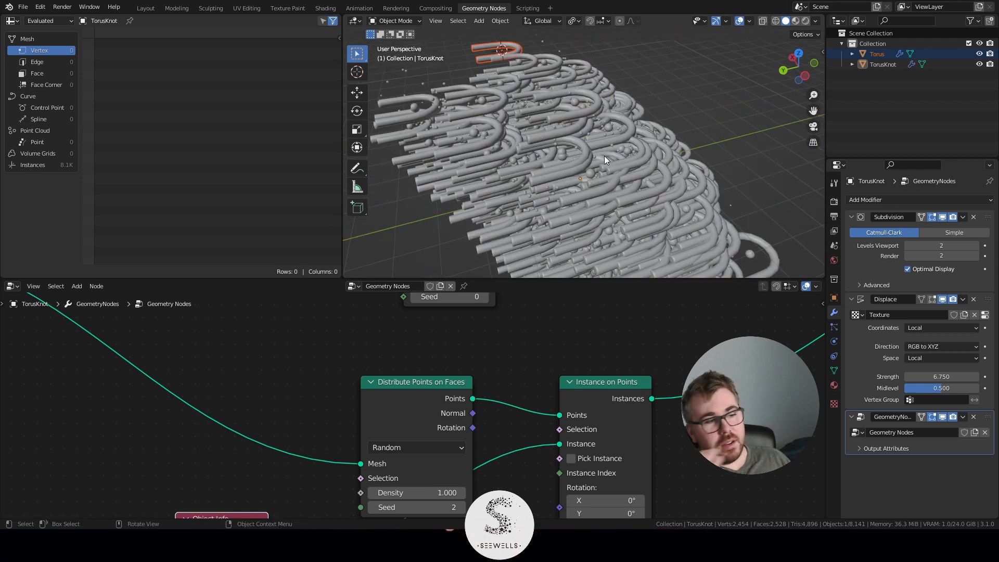
- Set the Random Value node driving the tube instances' scale to Min 0.000 and Max 0.320
scroll(468, 434, down, 5)
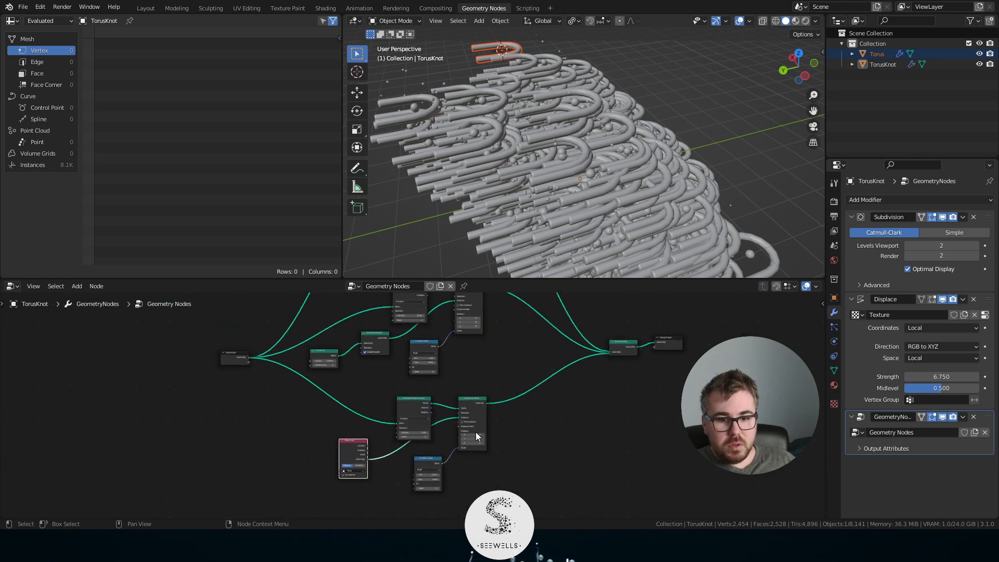
scroll(509, 411, up, 5)
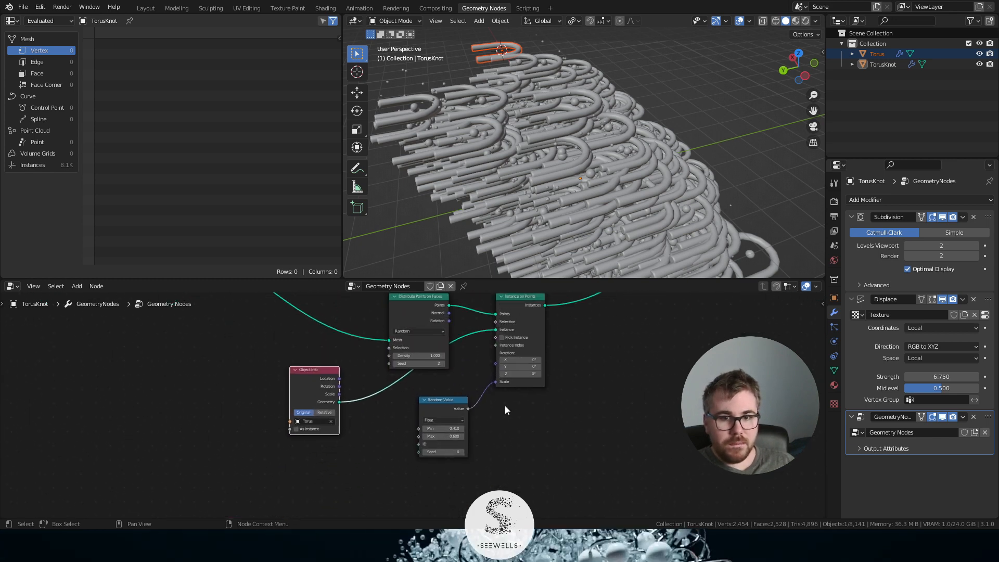
middle_drag(647, 165, 616, 158)
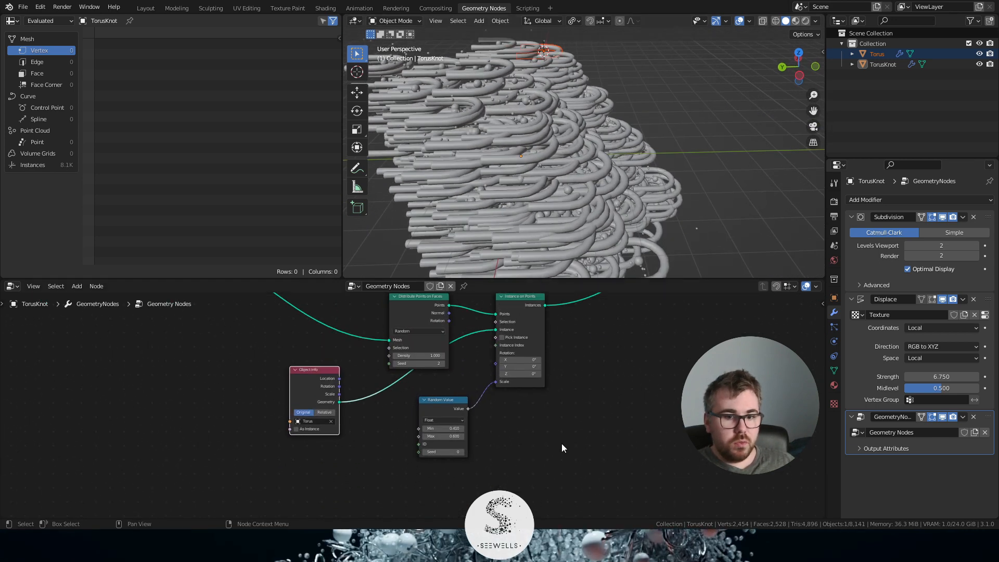
scroll(561, 443, up, 3)
middle_drag(560, 452, 541, 427)
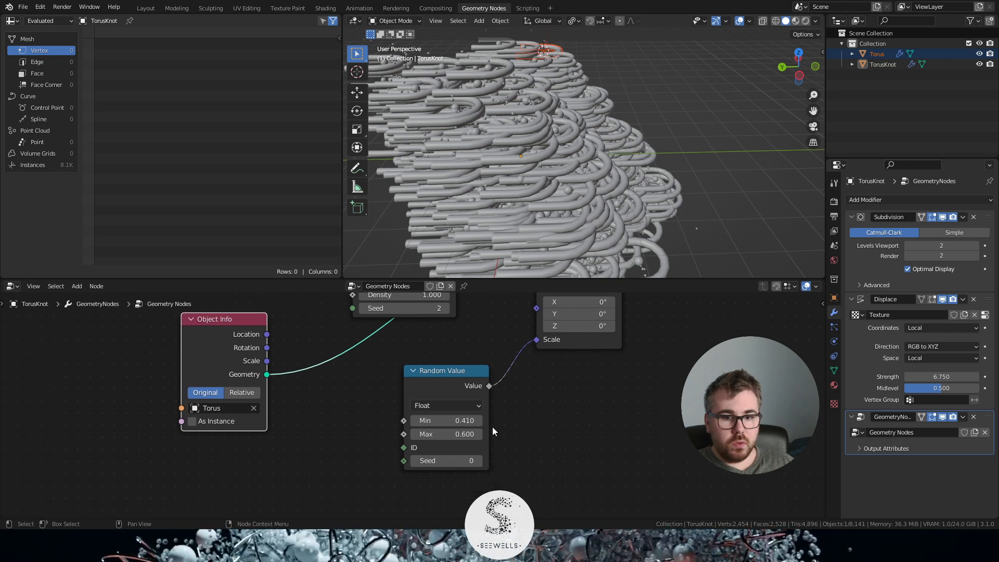
drag(467, 420, 403, 420)
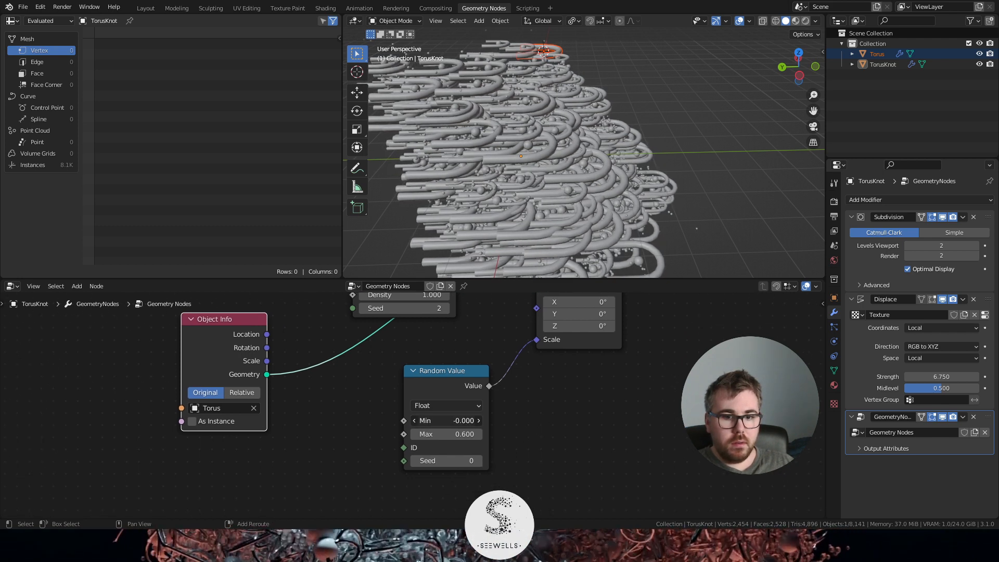
click(467, 420)
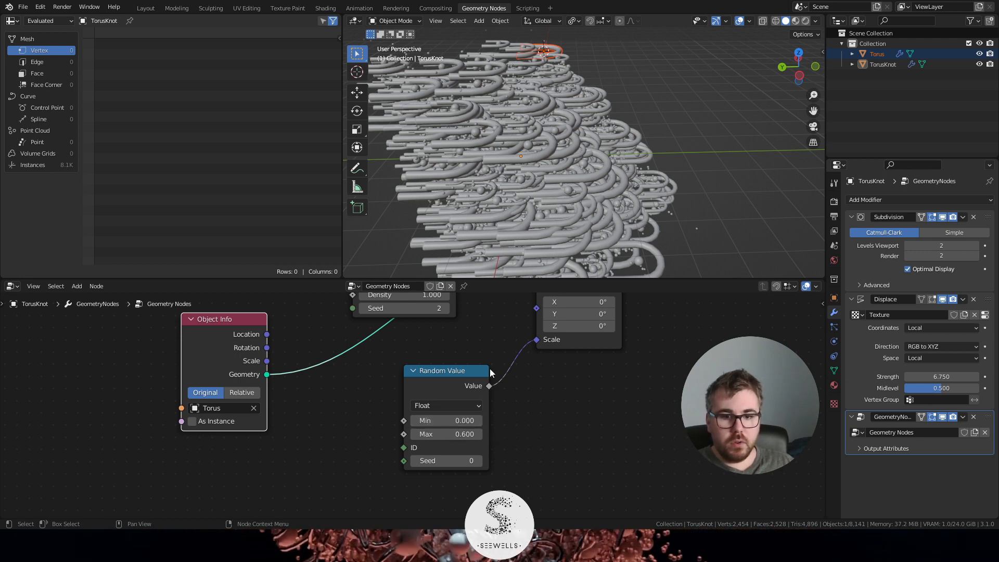
middle_drag(595, 99, 616, 118)
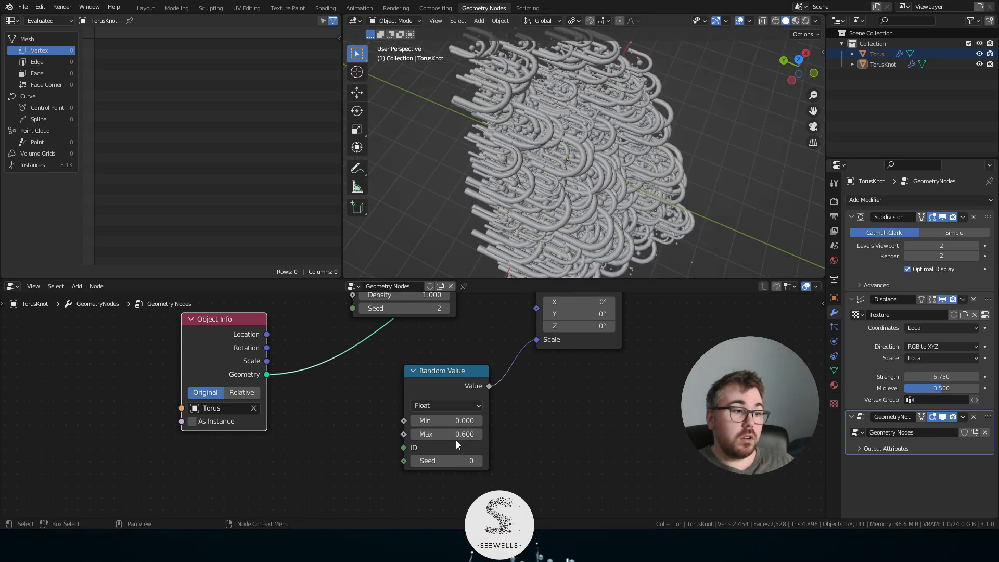
mouse_move(457, 436)
mouse_down()
mouse_move(413, 436)
mouse_move(457, 435)
mouse_up()
- Set the Density of the tube branch's Distribute Points on Faces node to 0.5
scroll(461, 396, down, 5)
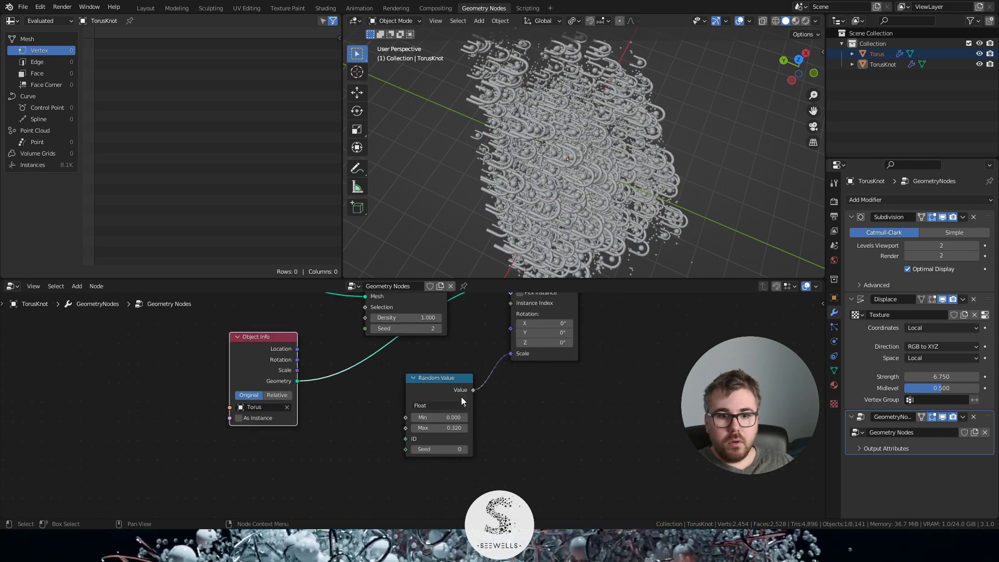
middle_drag(464, 356, 485, 436)
scroll(485, 435, up, 5)
click(449, 426)
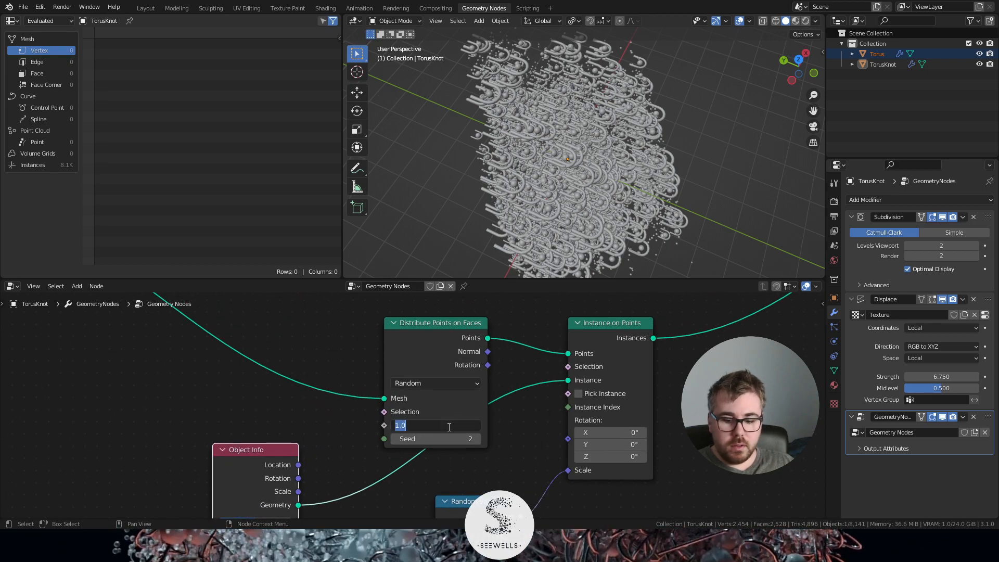
text(0.5)
key(Return)
middle_drag(547, 201, 584, 144)
scroll(651, 135, up, 4)
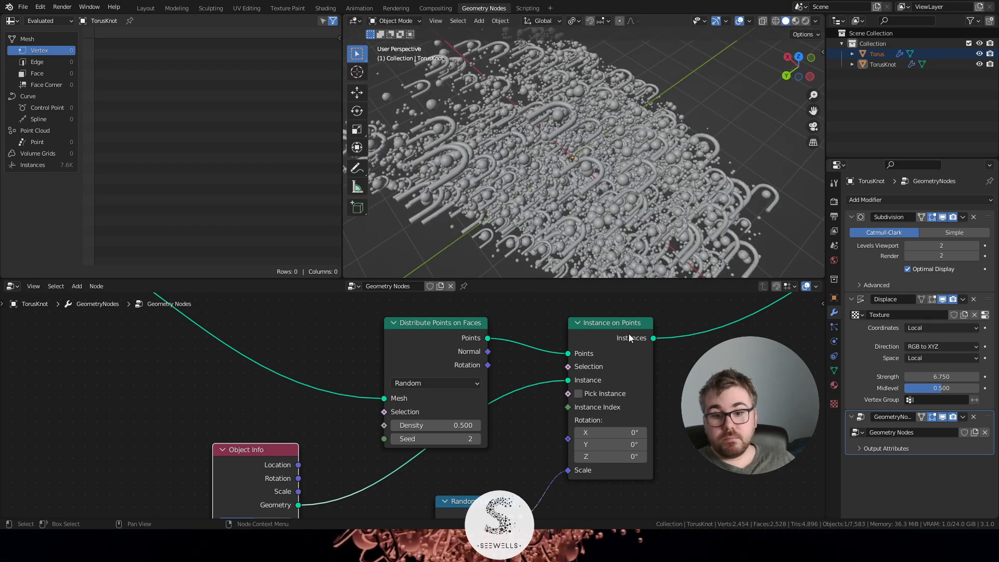
- Space out the tube branch's Instance on Points and Random Value nodes, and place a duplicate of Random Value above the original
drag(629, 338, 675, 371)
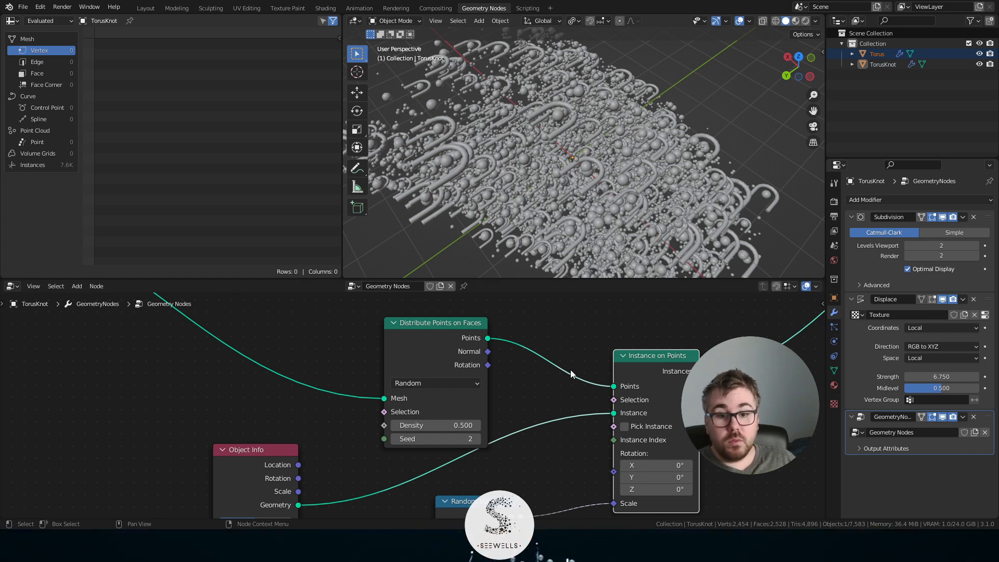
scroll(570, 370, down, 4)
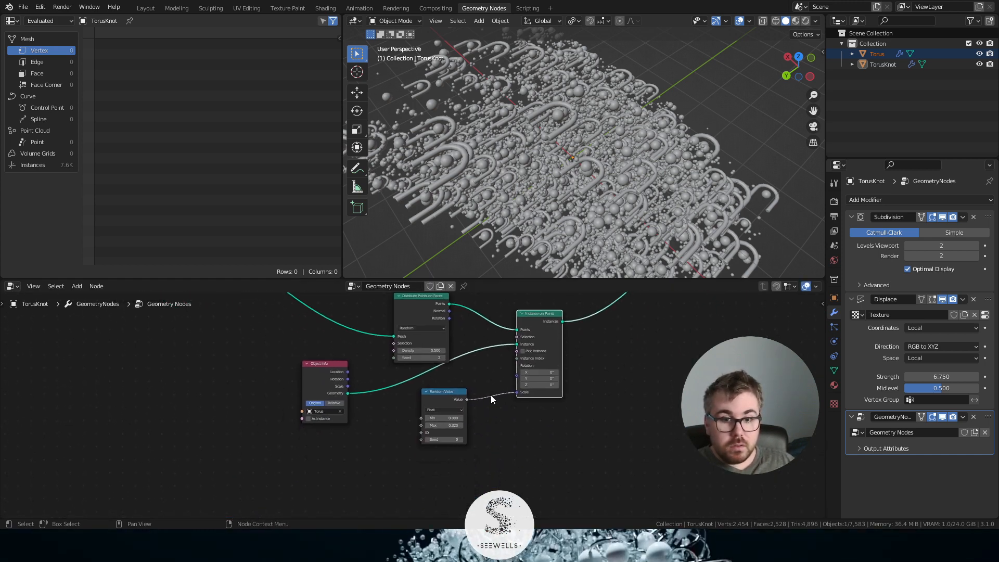
drag(446, 395, 458, 434)
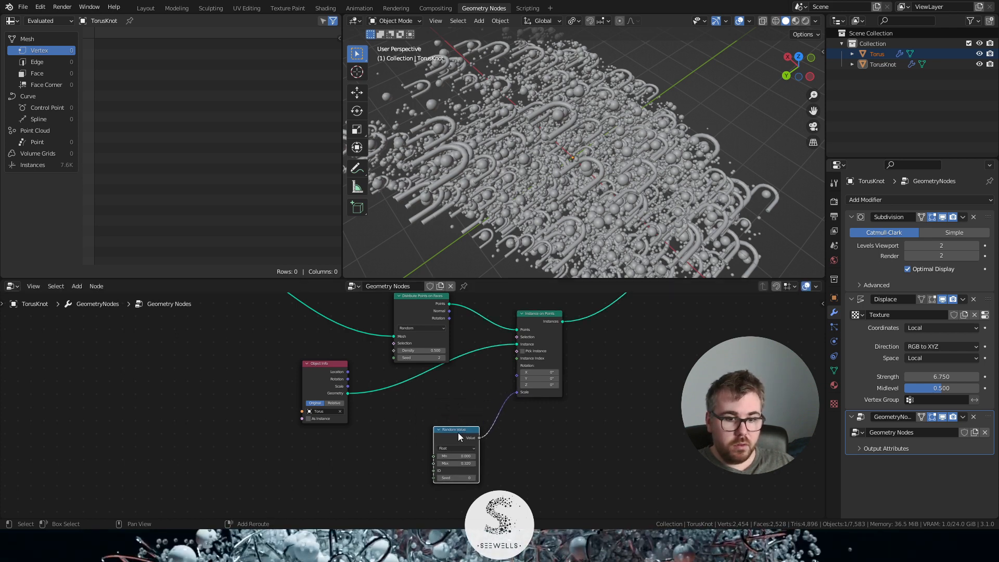
key(shift+d)
click(459, 376)
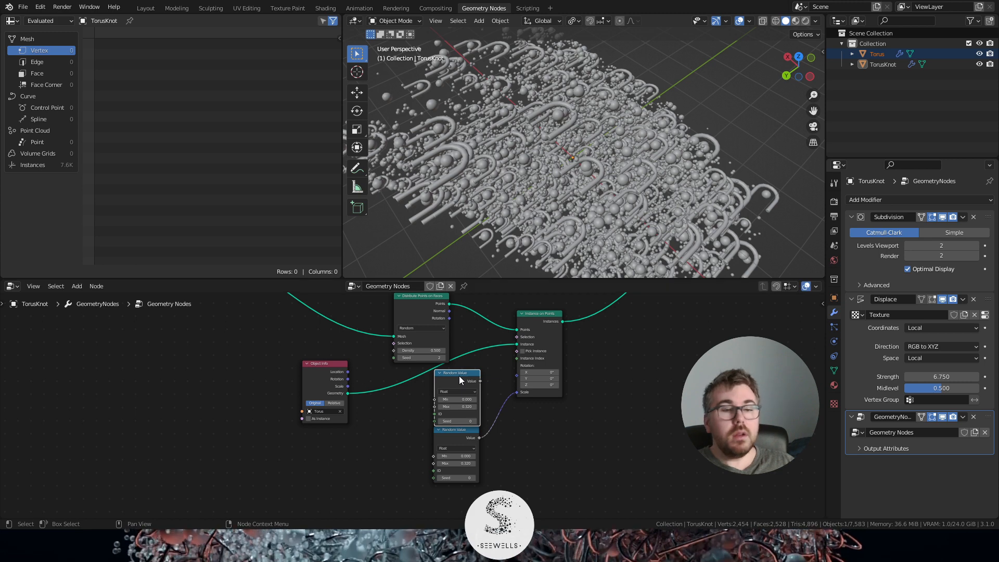
- Link the duplicated Random Value to the Rotation input of the tube branch's Instance on Points node and set its Max to 360
scroll(525, 388, up, 3)
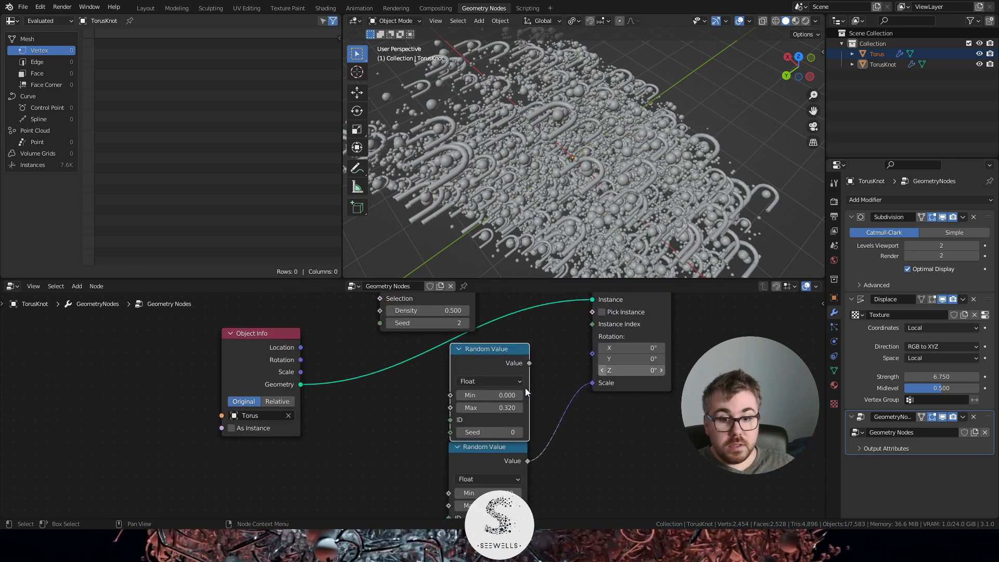
middle_drag(557, 370, 489, 375)
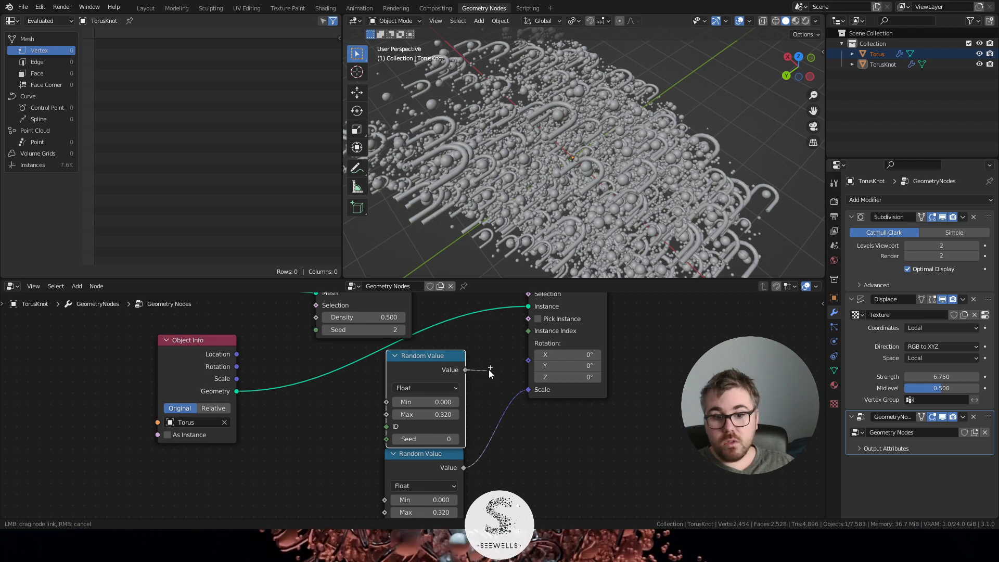
drag(523, 360, 524, 360)
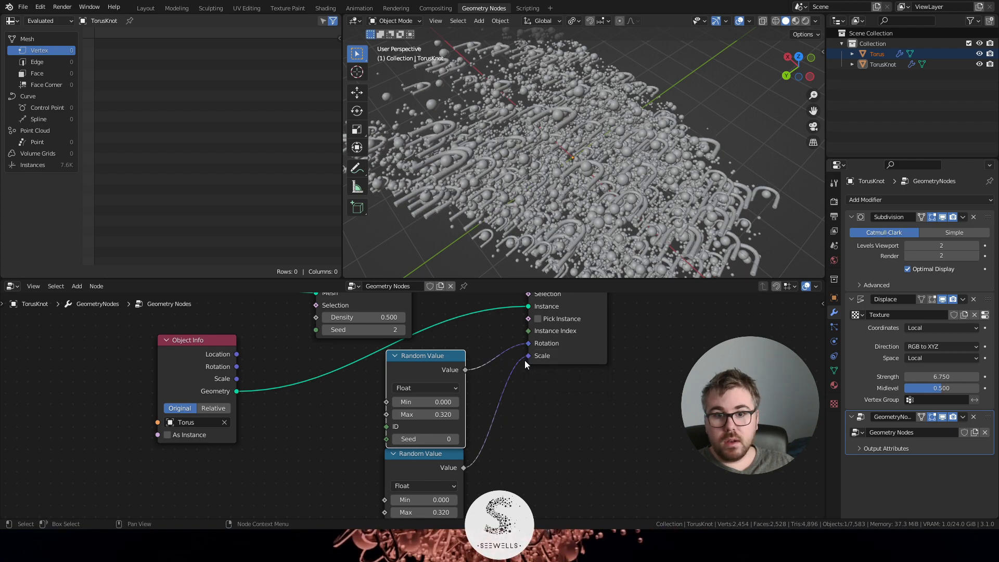
middle_drag(640, 161, 707, 146)
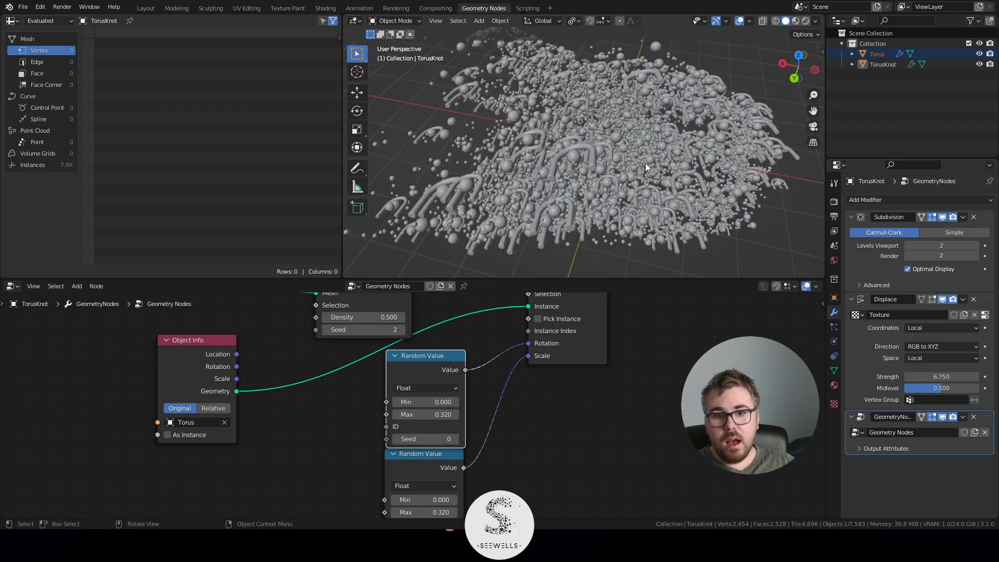
scroll(511, 411, up, 3)
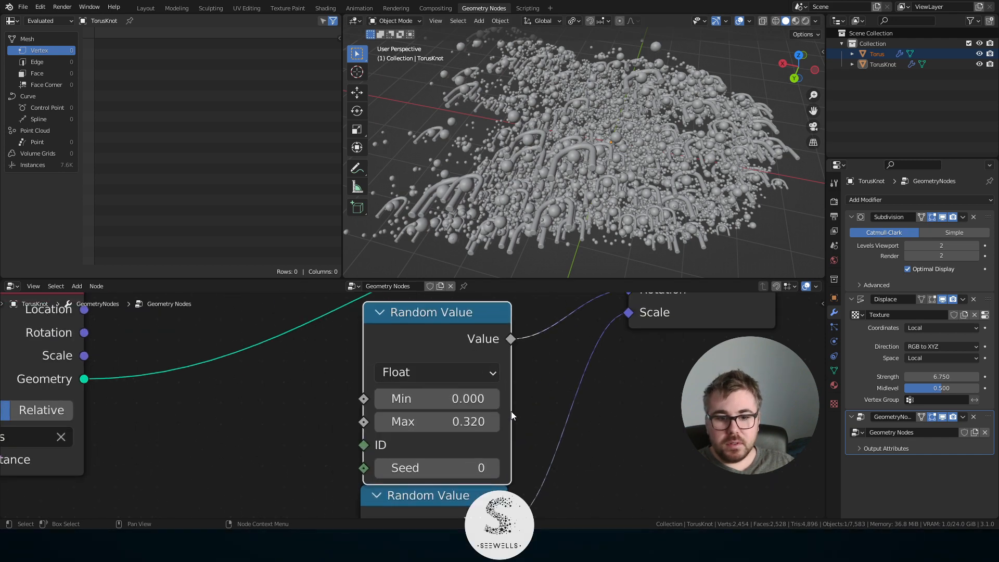
click(454, 422)
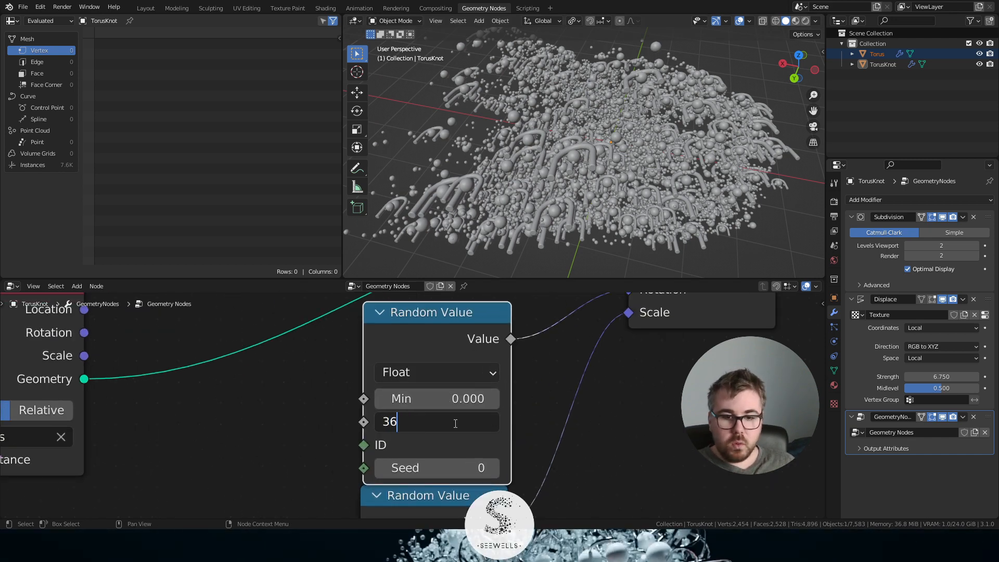
key(Return)
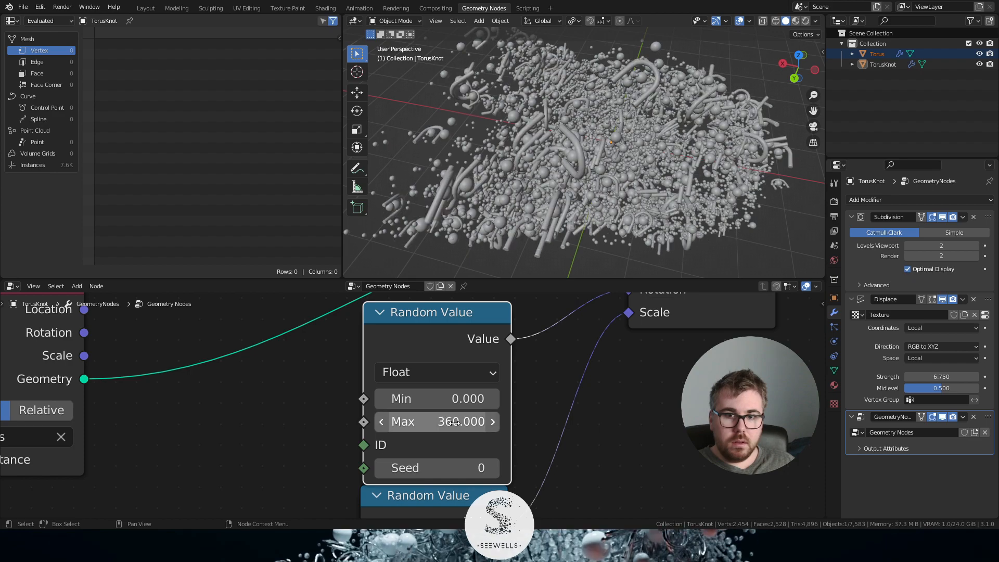
middle_drag(625, 172, 694, 158)
scroll(697, 163, up, 2)
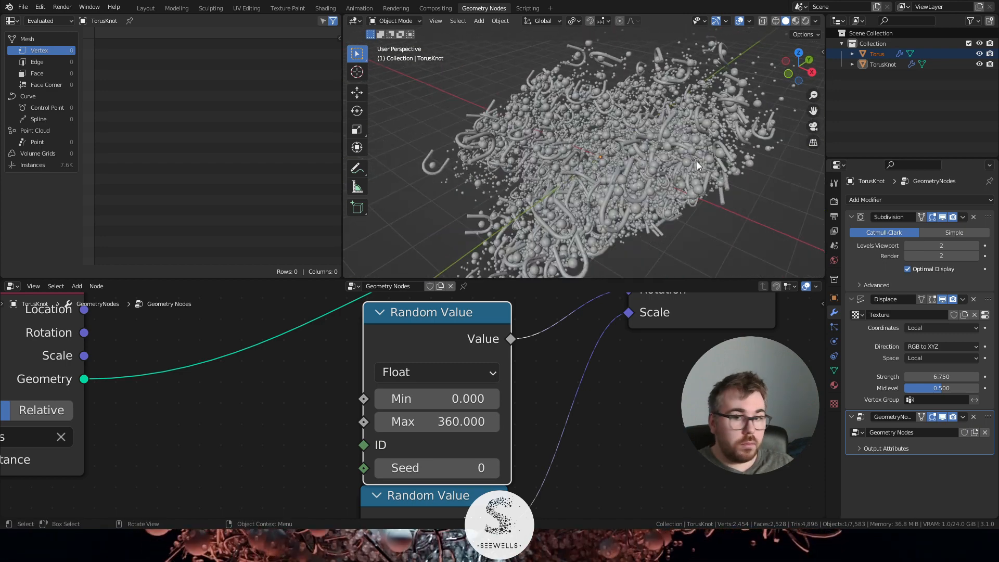
middle_drag(672, 155, 545, 152)
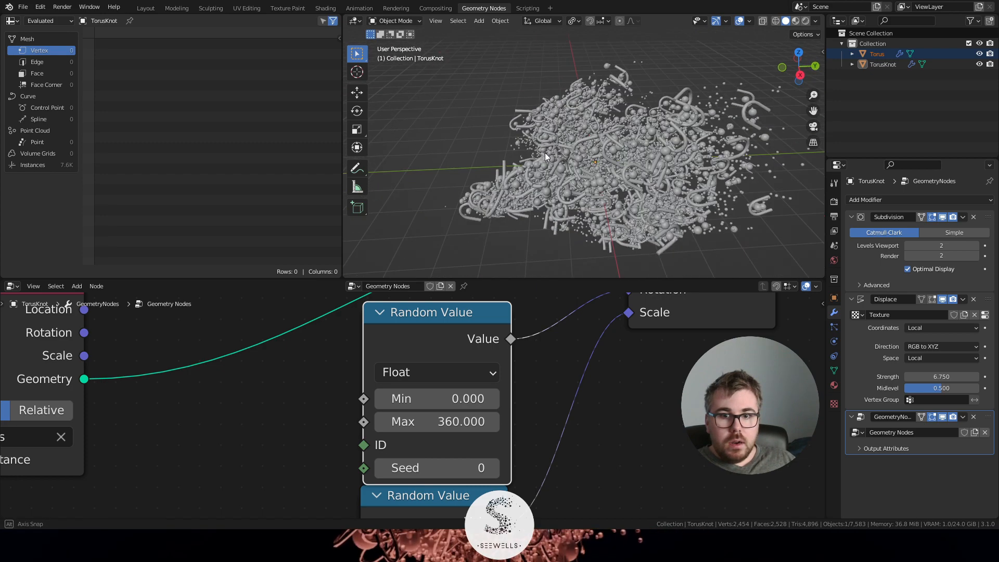
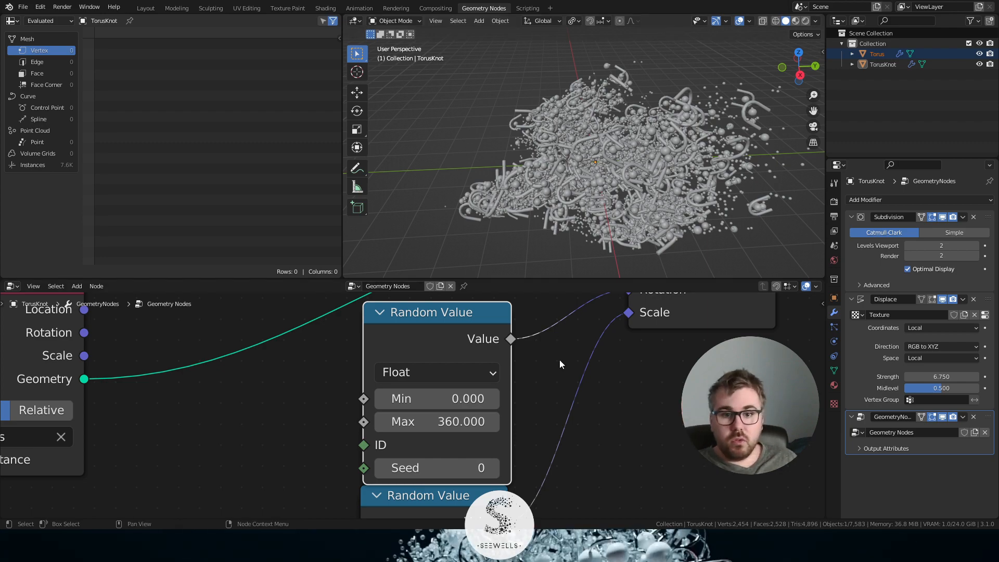
middle_drag(546, 373, 583, 378)
middle_drag(599, 167, 680, 181)
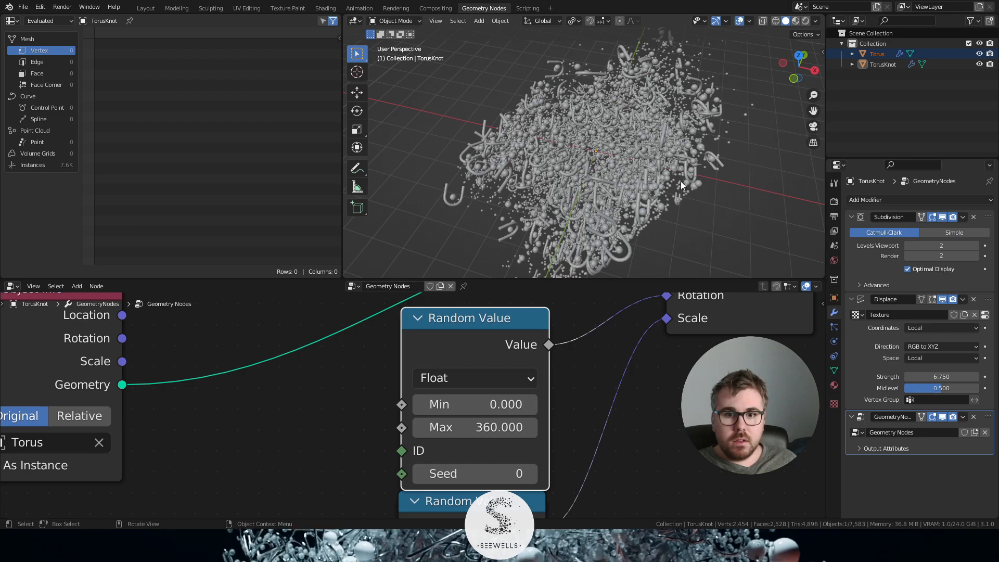
- Switch to the Layout workspace, frame the whole scatter, and open the scene's render settings
click(145, 9)
middle_drag(529, 166, 554, 175)
scroll(518, 190, down, 4)
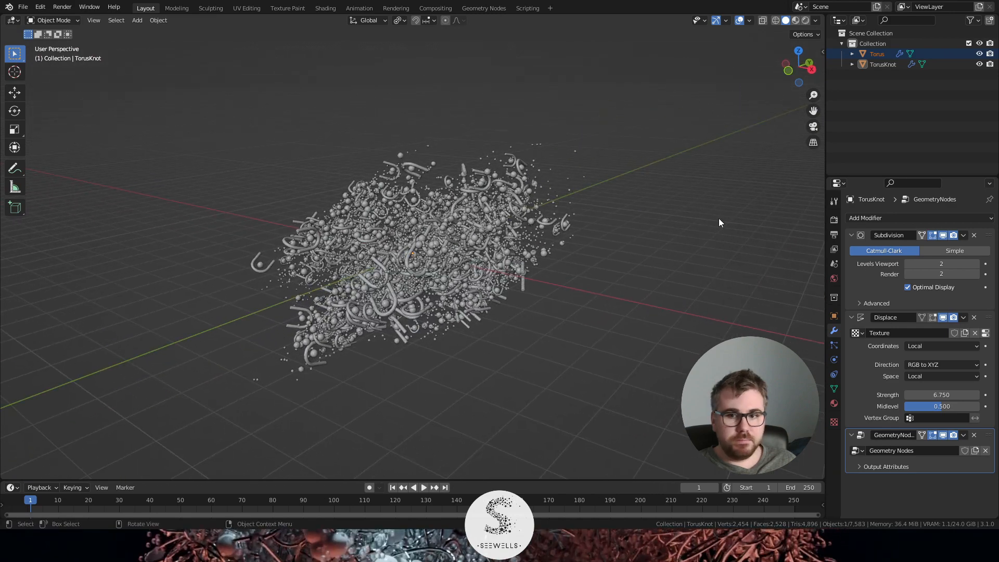
click(833, 220)
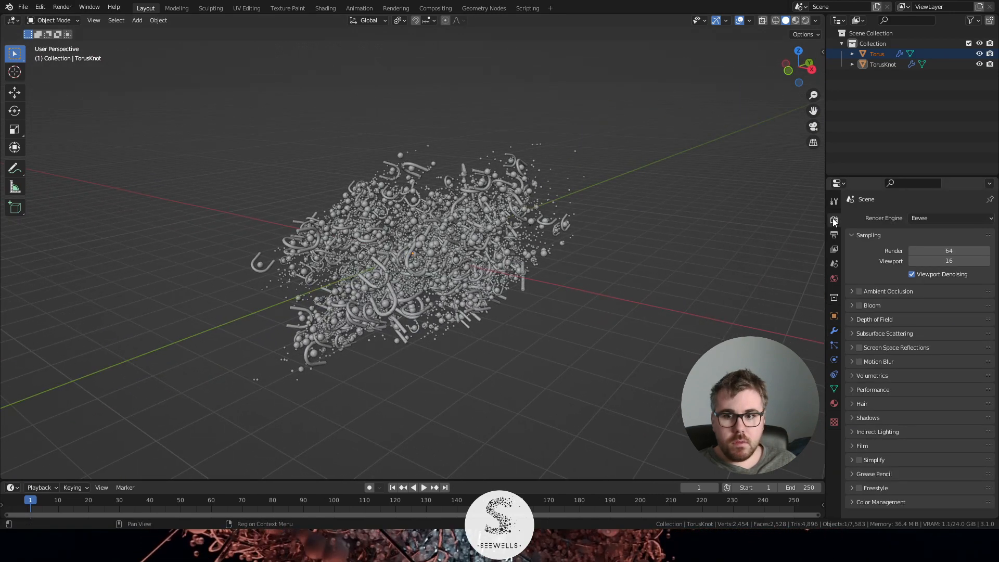
- Set the render engine to Cycles on GPU Compute, with denoising on for the viewport and off for the final render
click(927, 220)
click(926, 255)
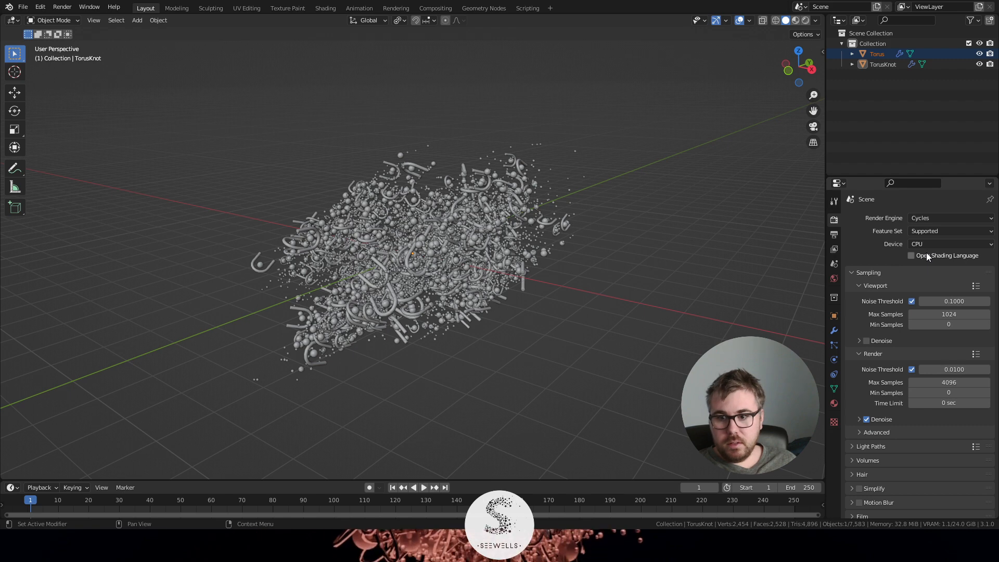
click(928, 244)
click(928, 265)
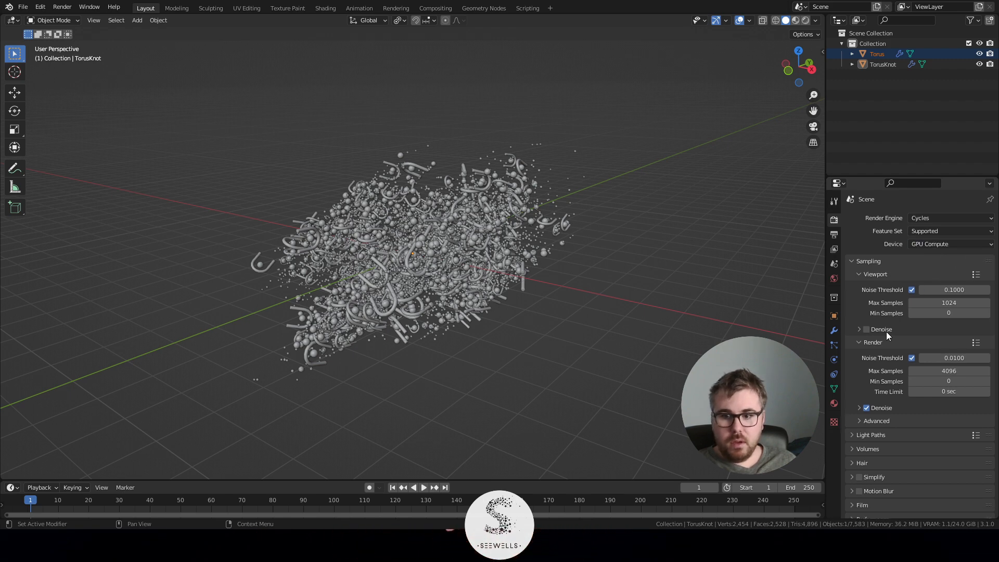
click(867, 407)
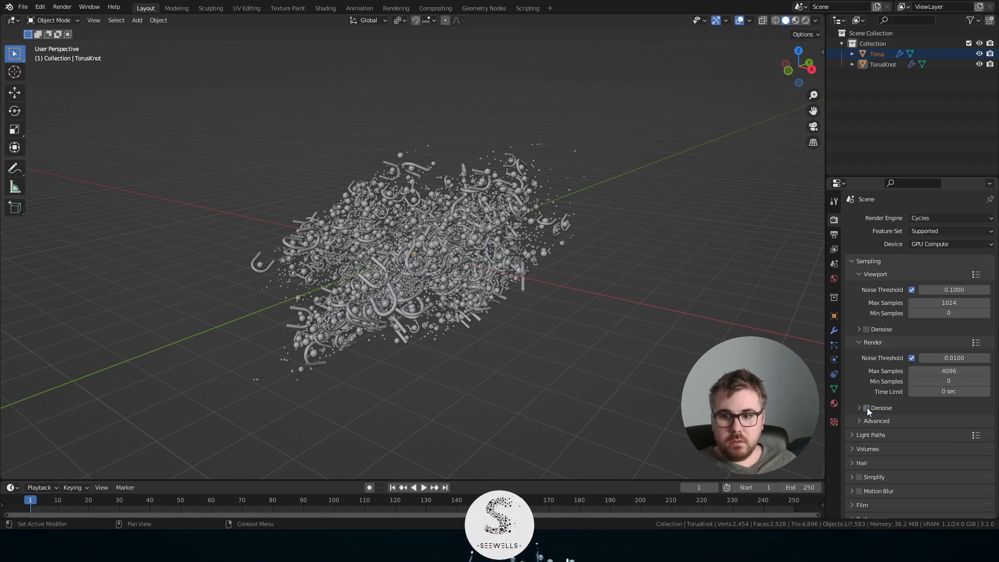
click(866, 329)
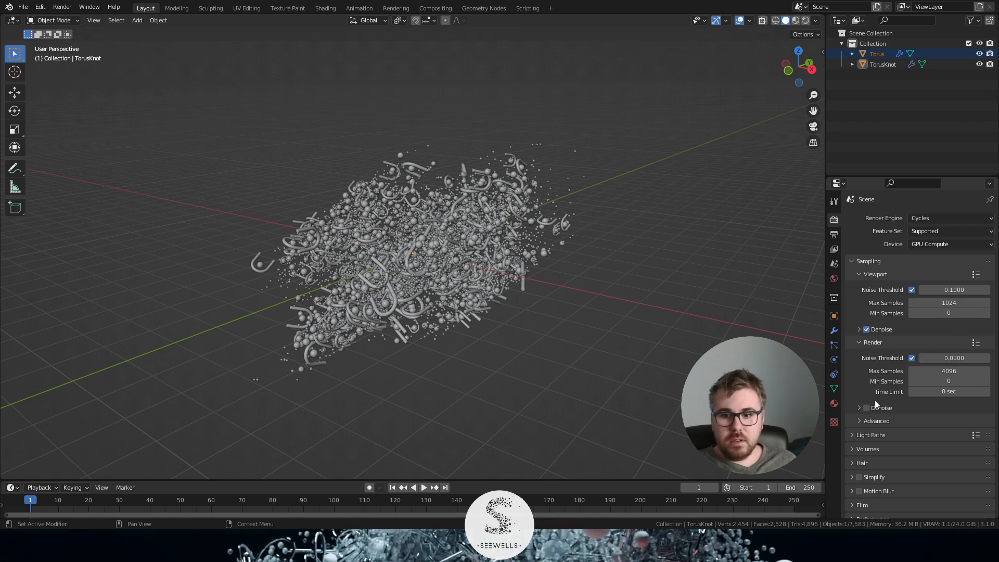
- Set all the Light Paths max bounces to 25: Total, Diffuse, Glossy, Transmission, Volume and Transparent
click(875, 433)
scroll(884, 406, down, 5)
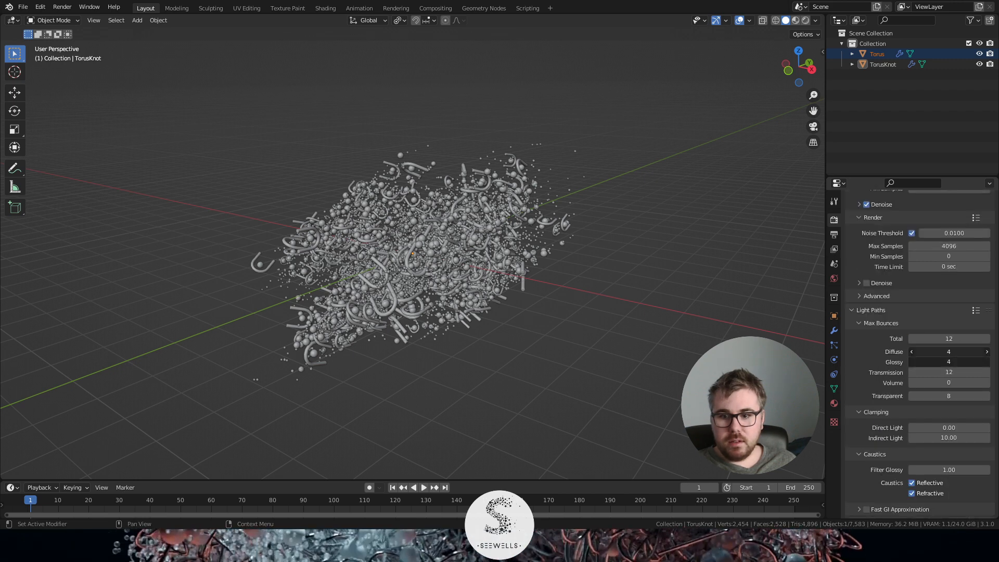
drag(950, 352, 950, 382)
text(25)
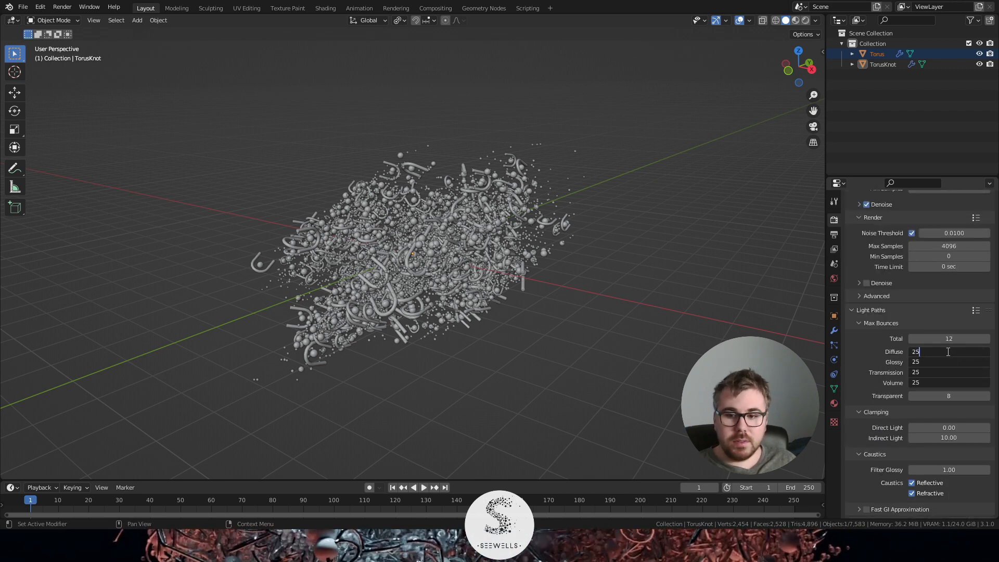
key(Return)
click(942, 340)
text(25)
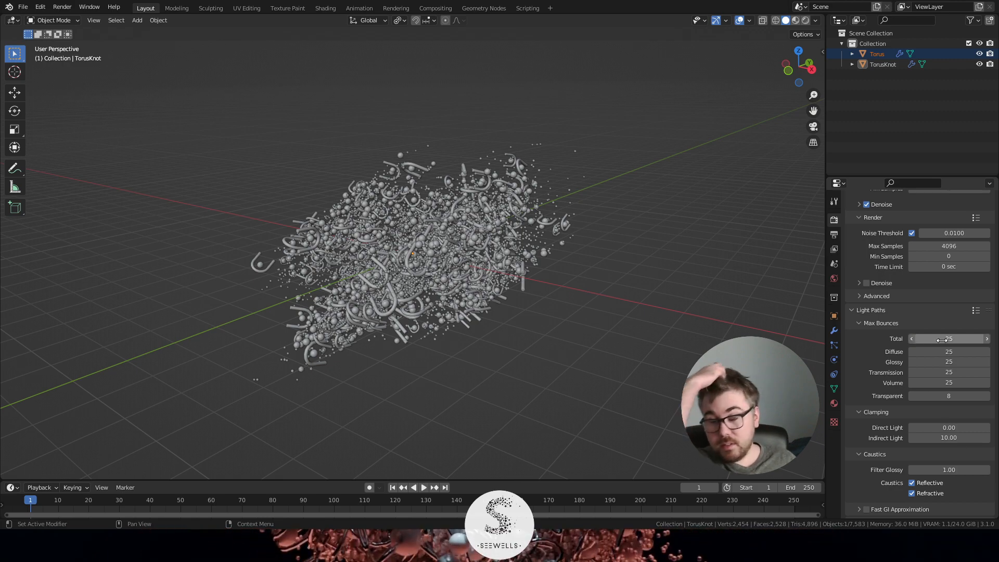
scroll(675, 315, up, 5)
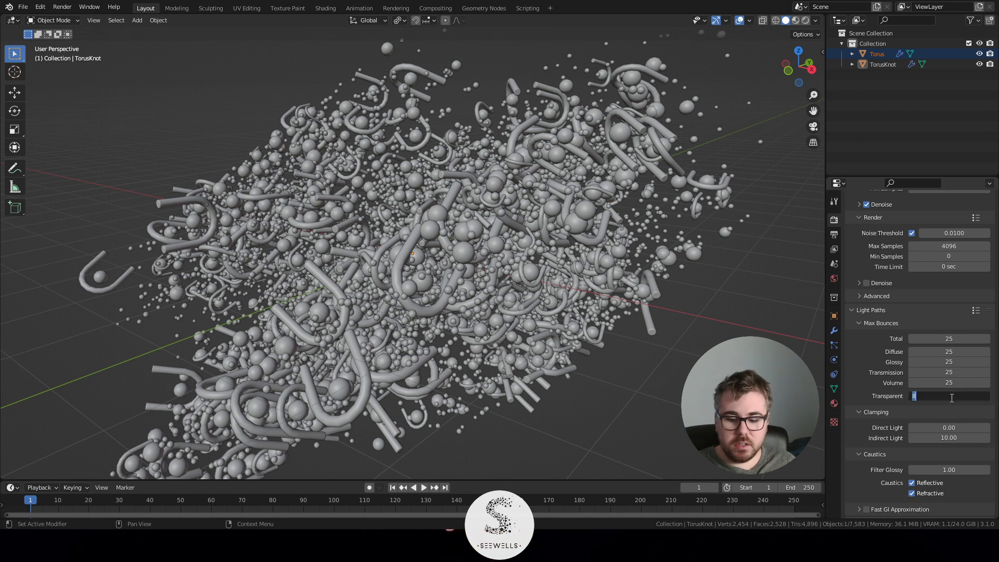
text(25)
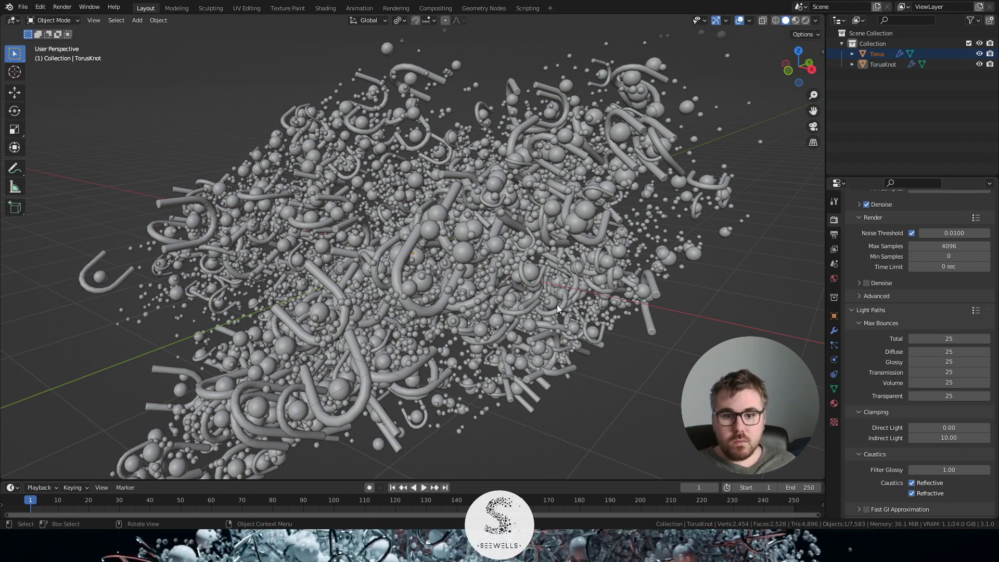
- Switch the Layout viewport to Rendered shading with the whole scatter in view
middle_drag(557, 304, 542, 285)
scroll(538, 301, down, 5)
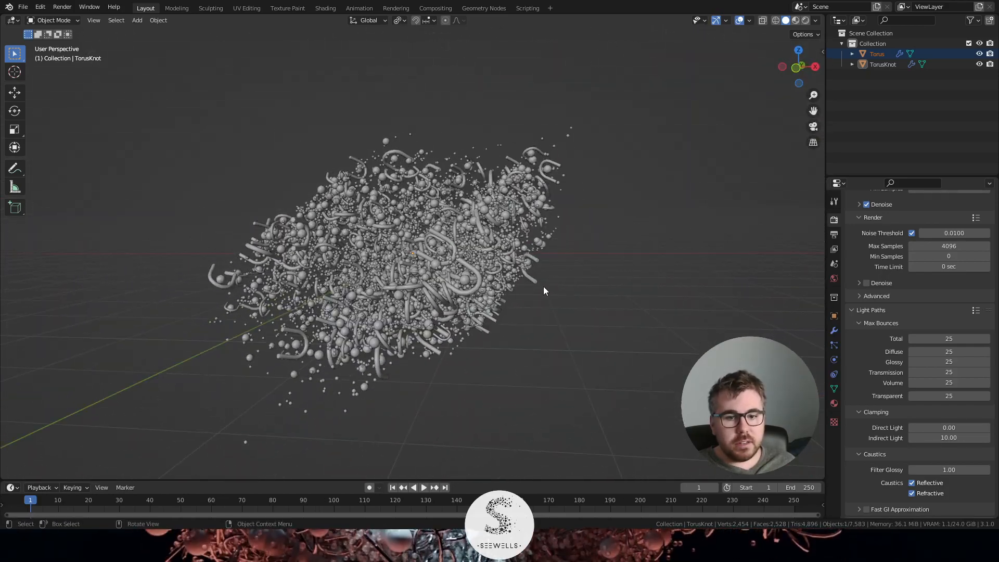
mouse_move(688, 311)
middle_down()
mouse_move(637, 272)
mouse_move(625, 281)
middle_up()
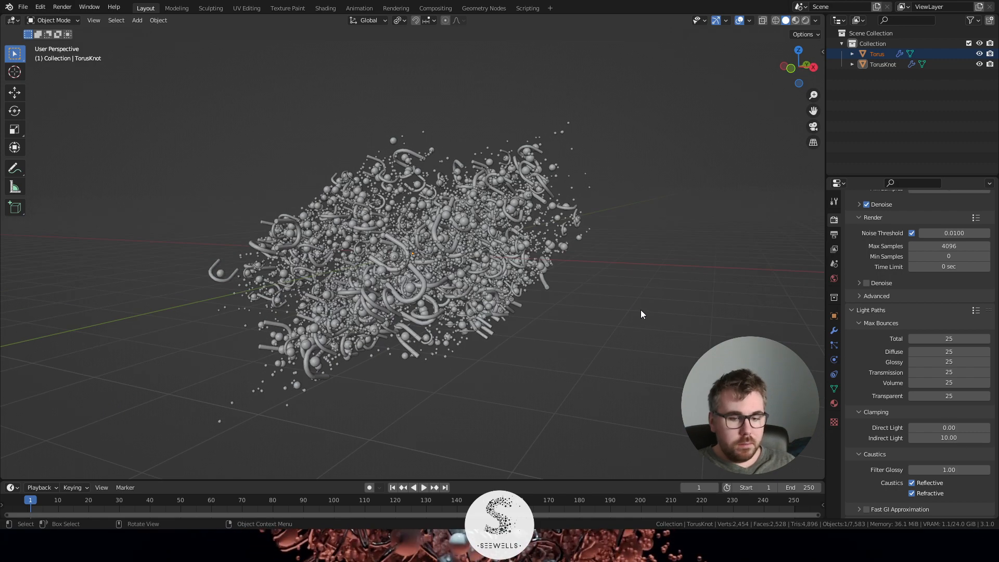
key(z)
click(626, 188)
middle_drag(627, 190, 650, 259)
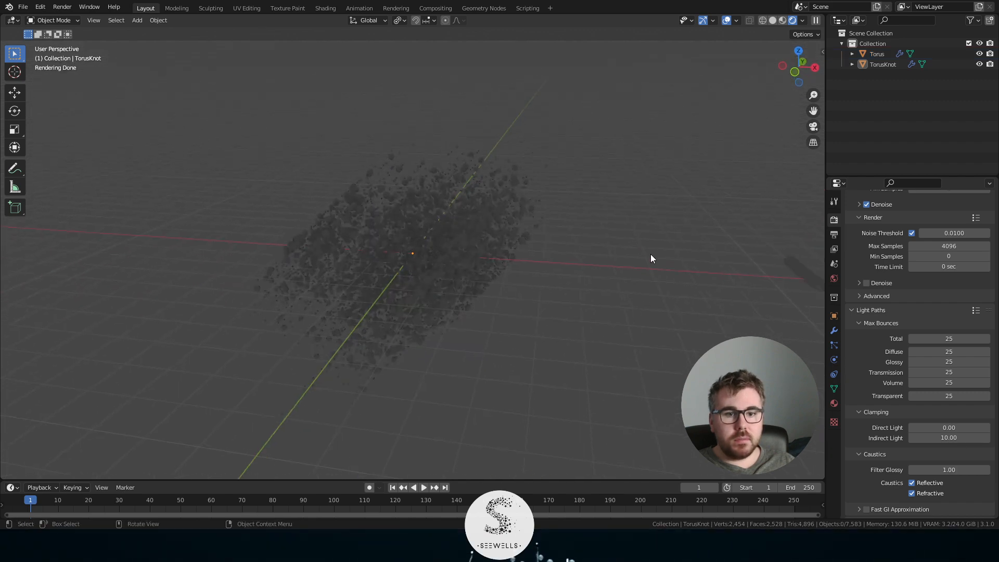
- Add a Sun light and raise it about 3.4 m along the global Z axis
key(shift+a)
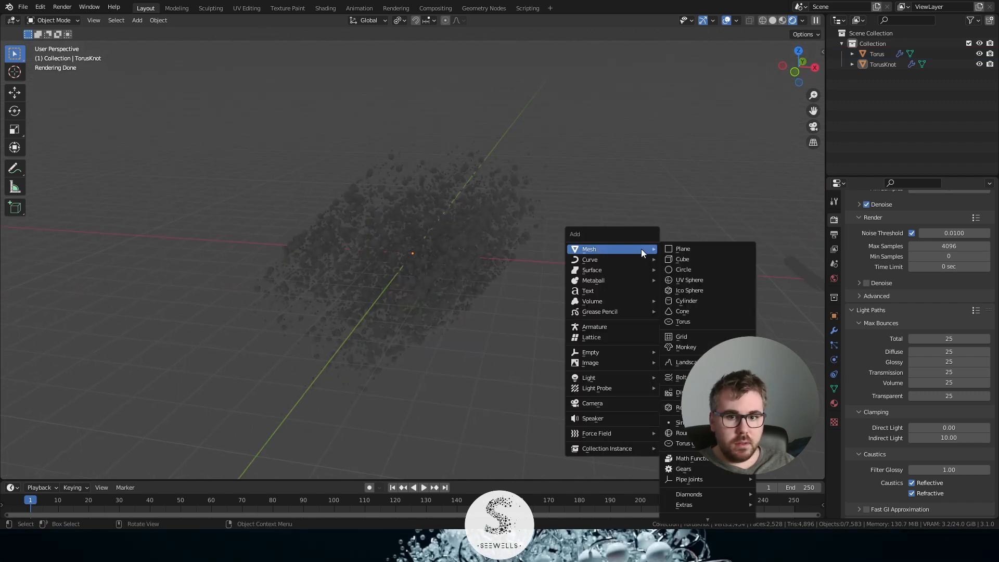
mouse_move(632, 379)
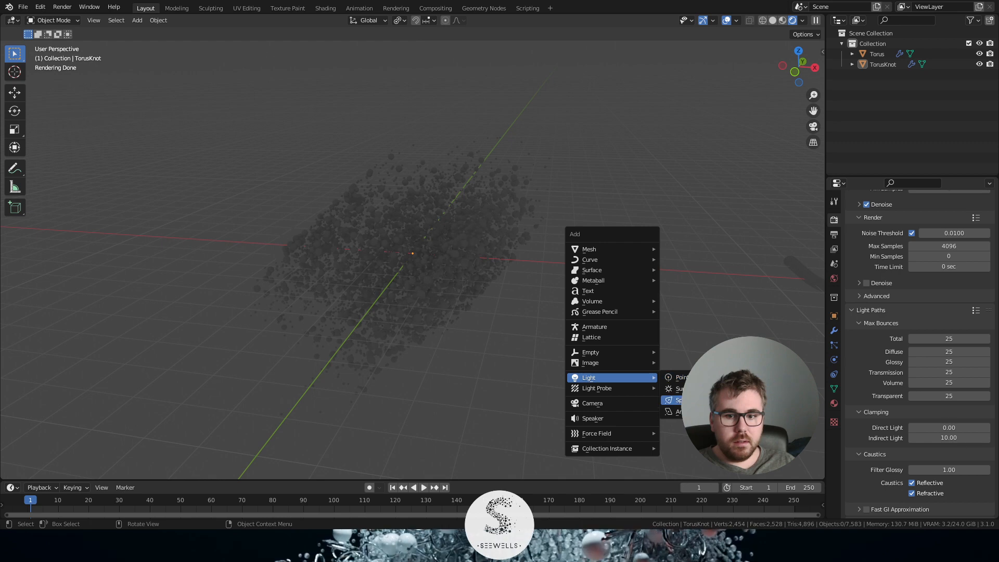
click(676, 389)
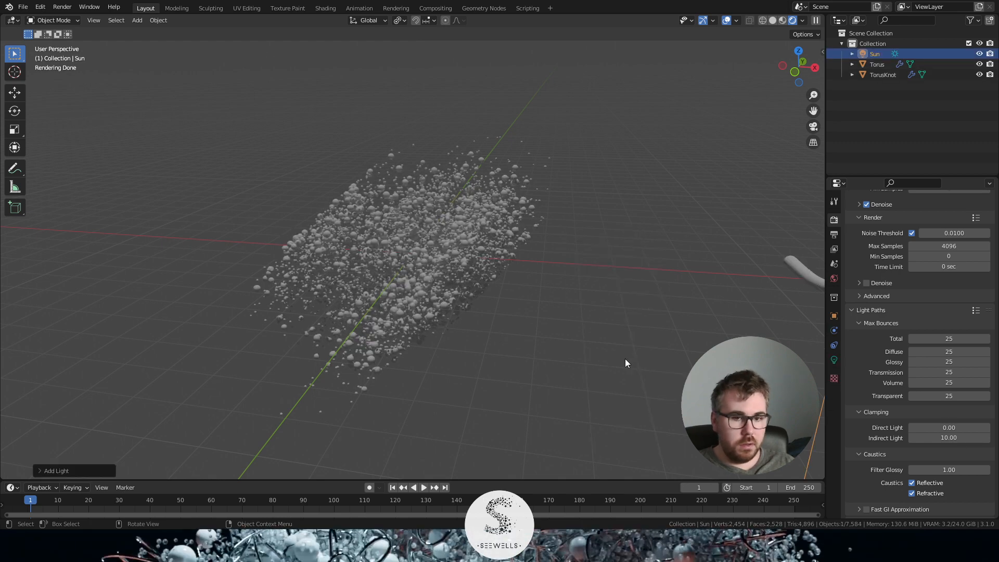
key(g)
key(z)
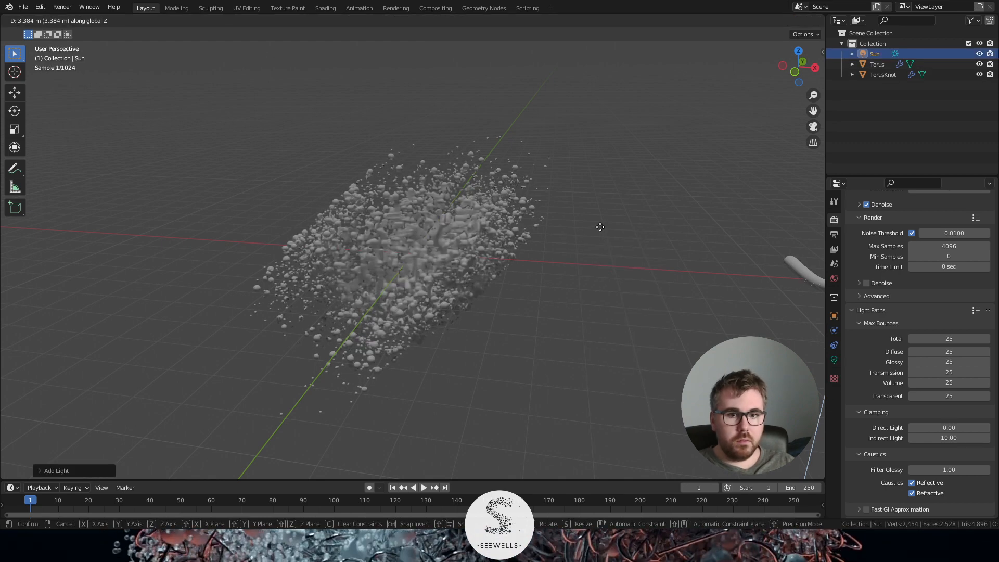
click(600, 226)
- Move the Sun light from beside the source tube to a position above the scatter
scroll(614, 256, down, 5)
key(g)
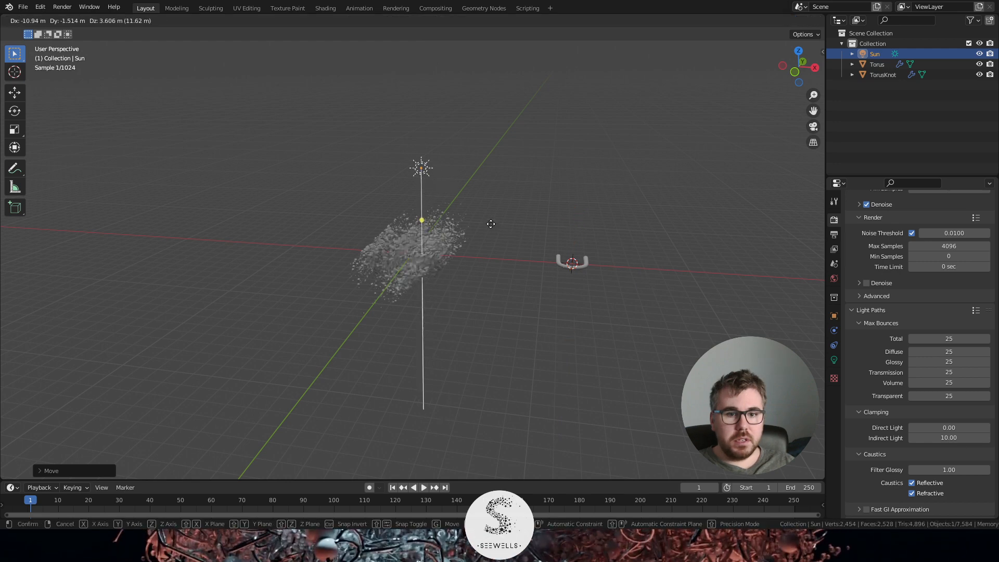
click(482, 223)
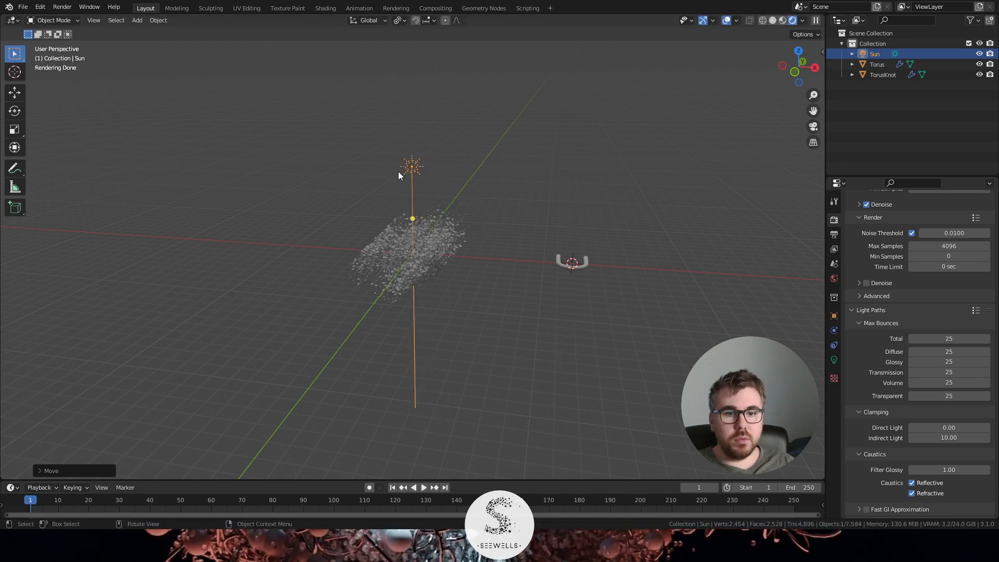
middle_drag(404, 171, 483, 176)
key(g)
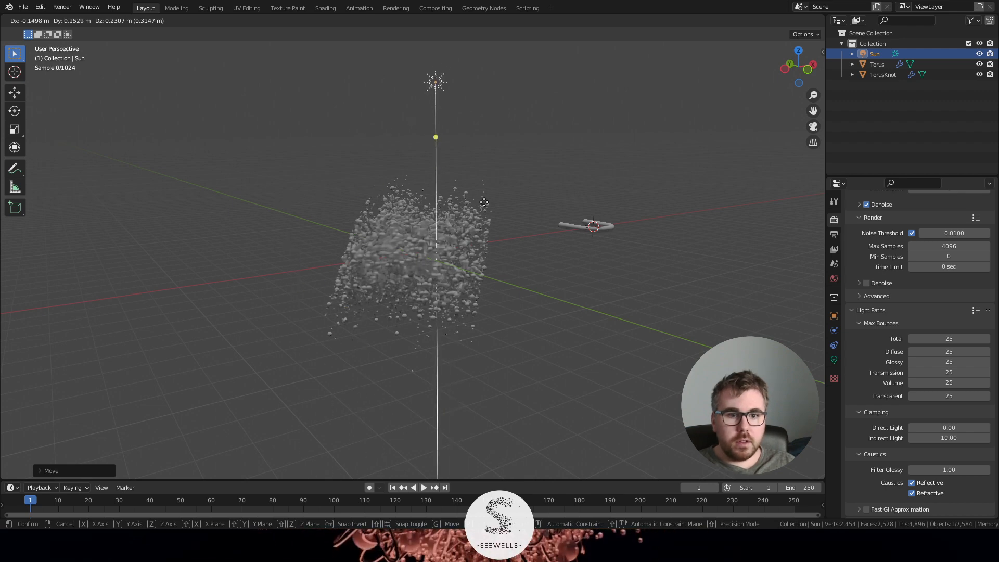
click(493, 190)
scroll(524, 228, up, 2)
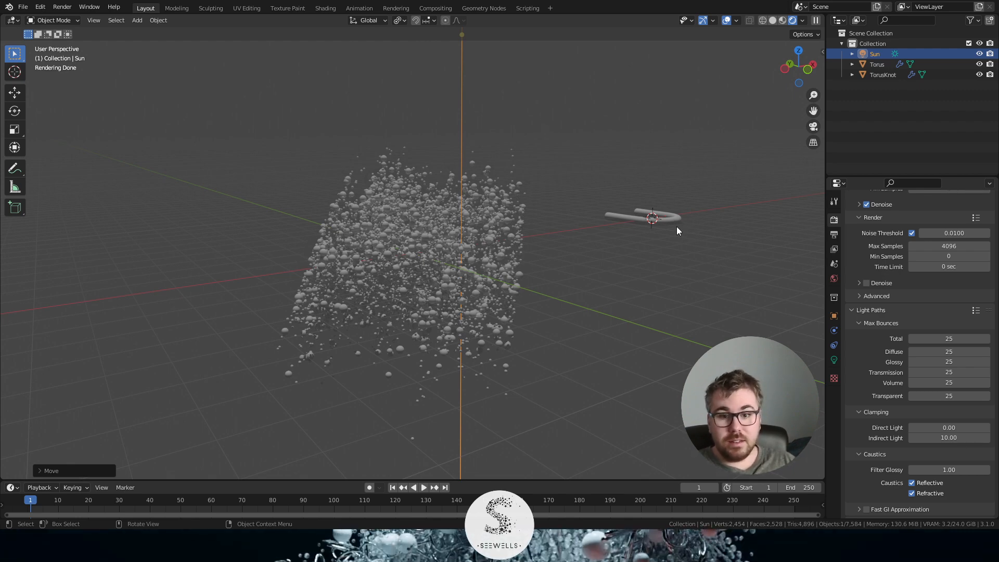
- Rotate the Sun light so that it shines diagonally across the scatter
key(r)
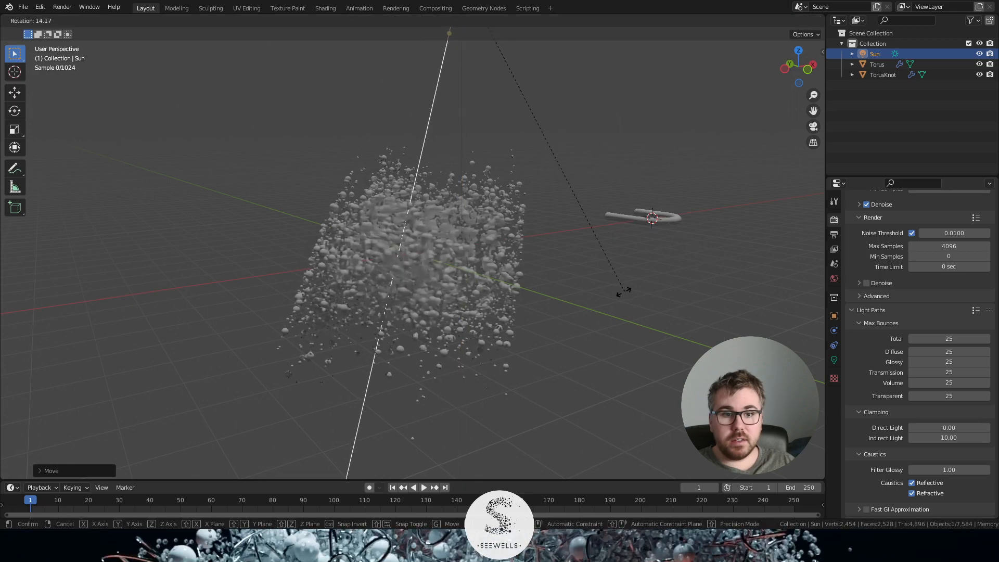
click(485, 303)
scroll(453, 268, up, 6)
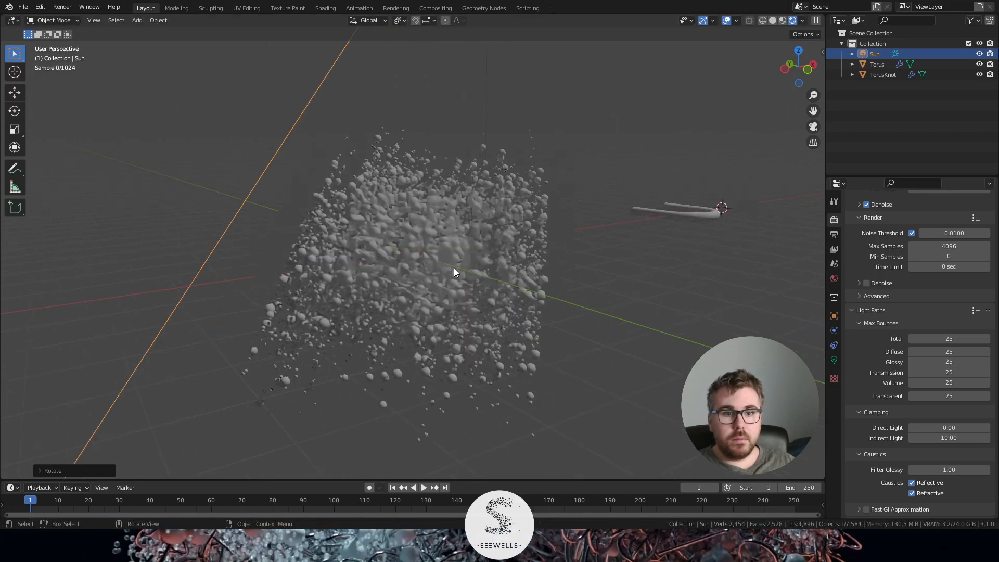
middle_drag(481, 258, 539, 239)
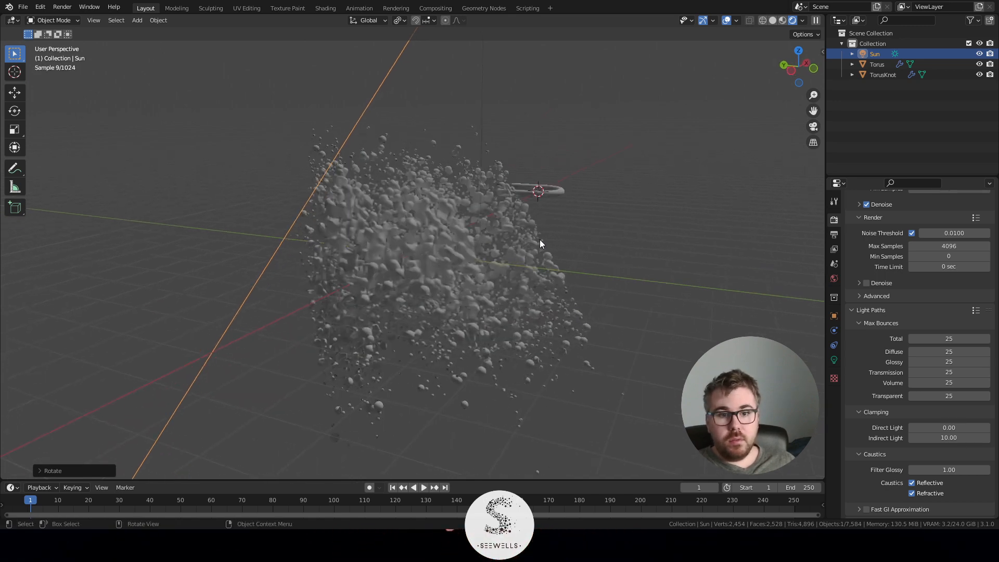
- Set the Sun light's Strength to 3
click(837, 358)
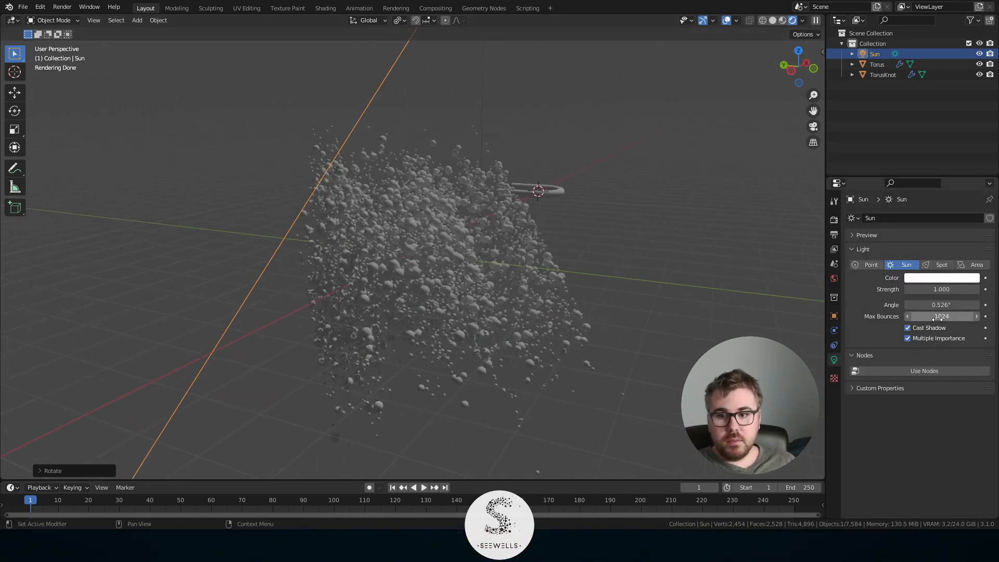
click(952, 290)
text(3)
key(Return)
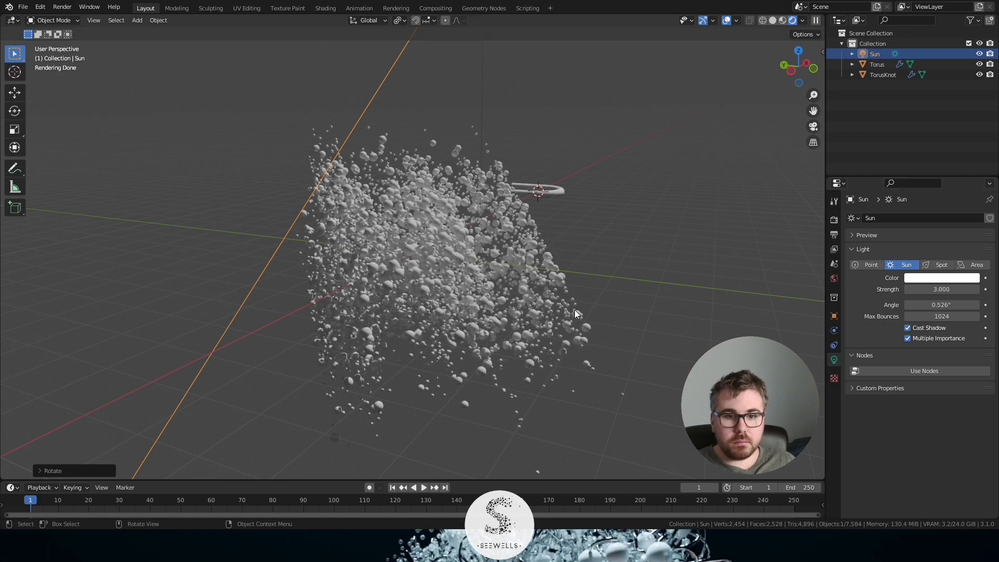
- Inspect the lit scatter from several sides, and select the torus knot in the Geometry Nodes workspace
middle_drag(574, 310, 505, 260)
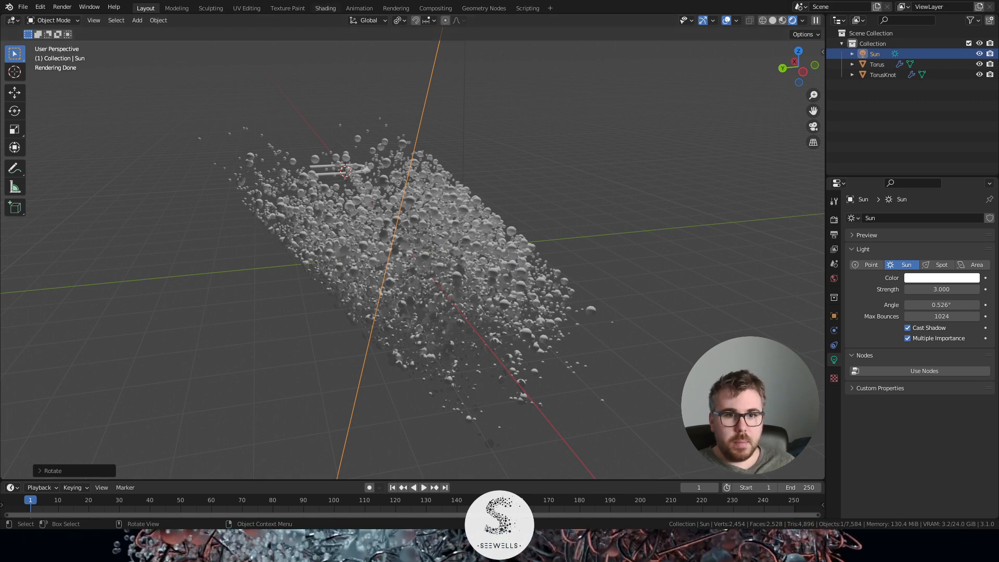
middle_drag(590, 134, 571, 232)
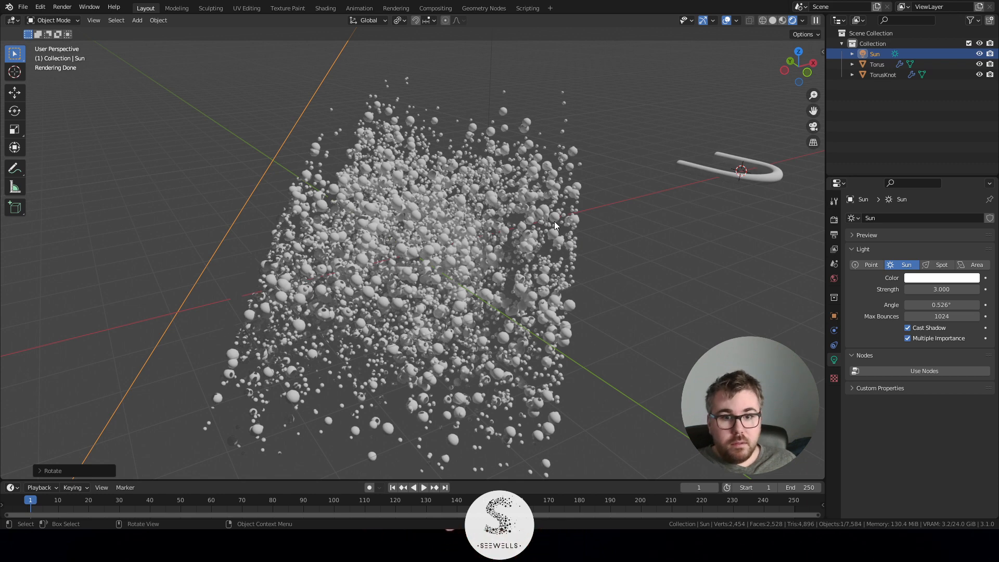
middle_drag(529, 247, 539, 253)
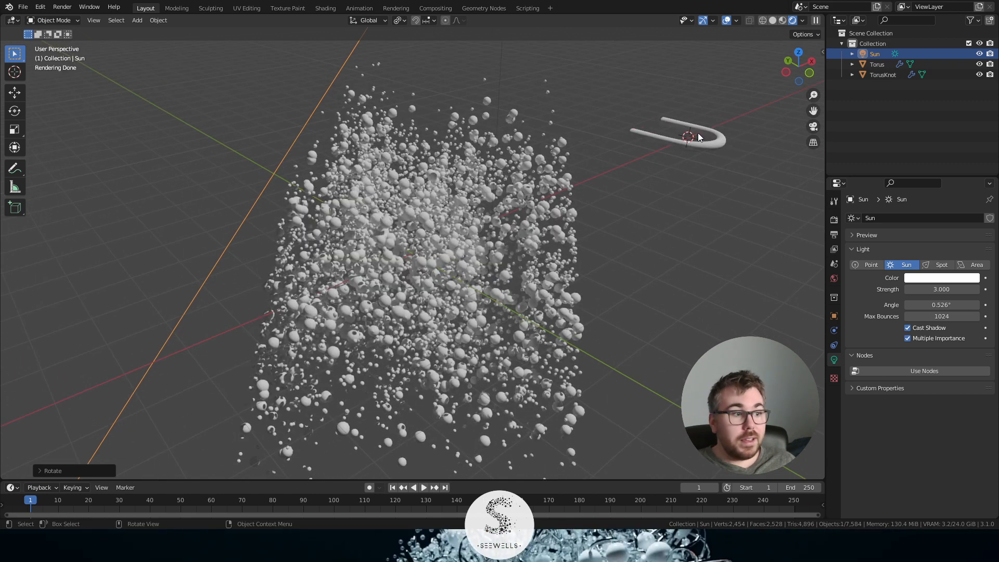
middle_drag(630, 142, 499, 217)
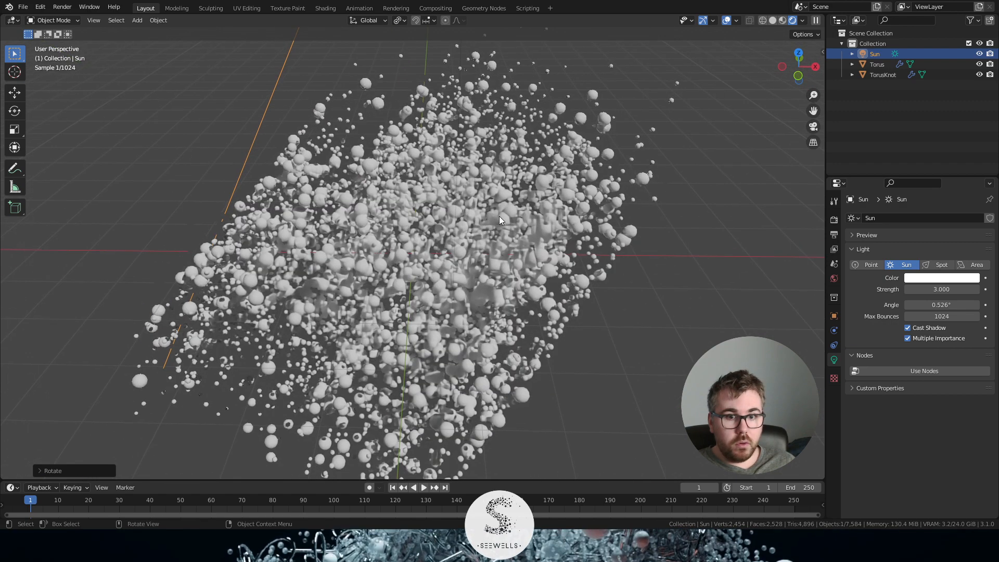
click(492, 9)
click(563, 163)
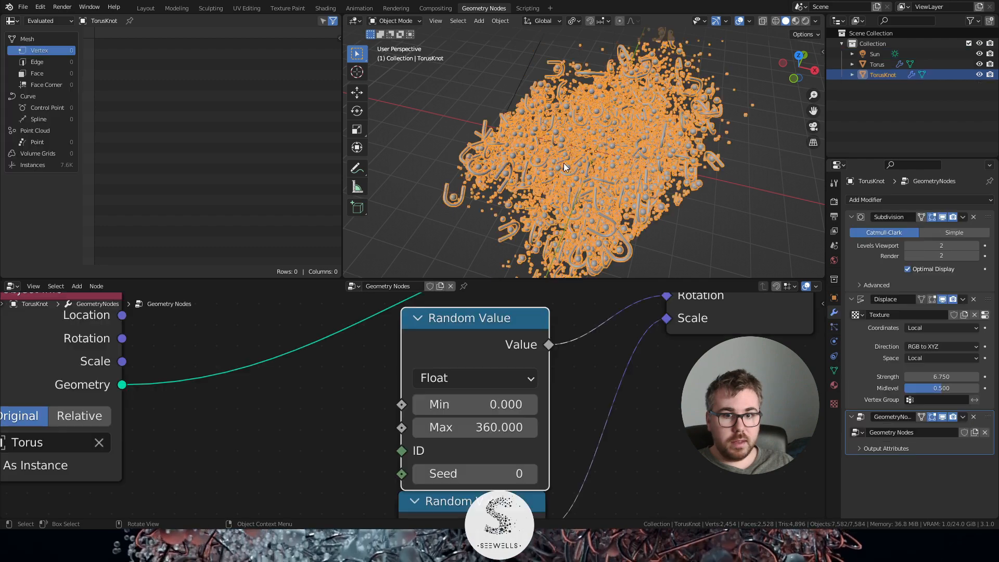
- Set the Geometry Nodes workspace's 3D viewport to Rendered shading, keeping only the torus knot selected
middle_drag(613, 187, 643, 180)
key(a)
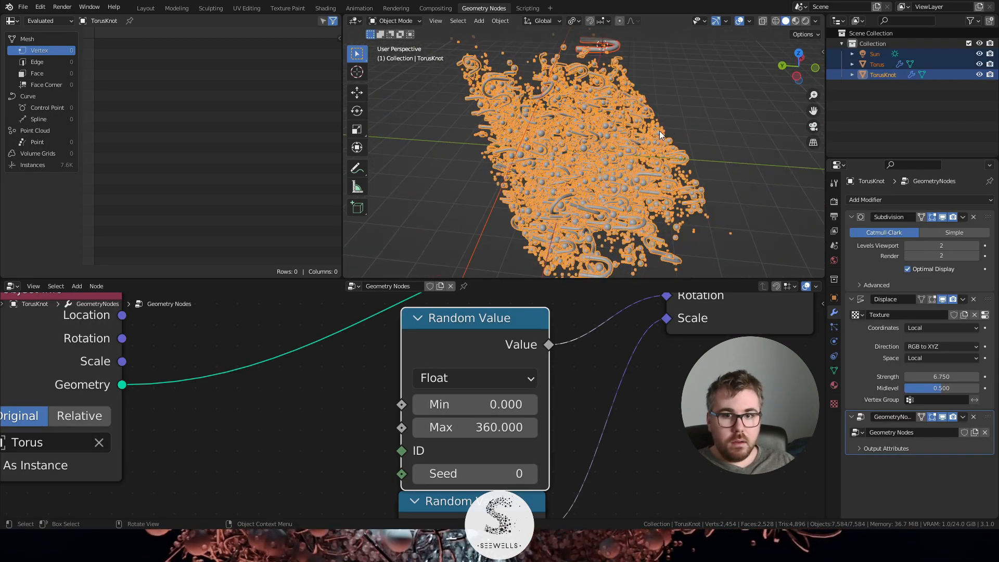
key(alt+a)
click(647, 142)
key(z)
click(710, 107)
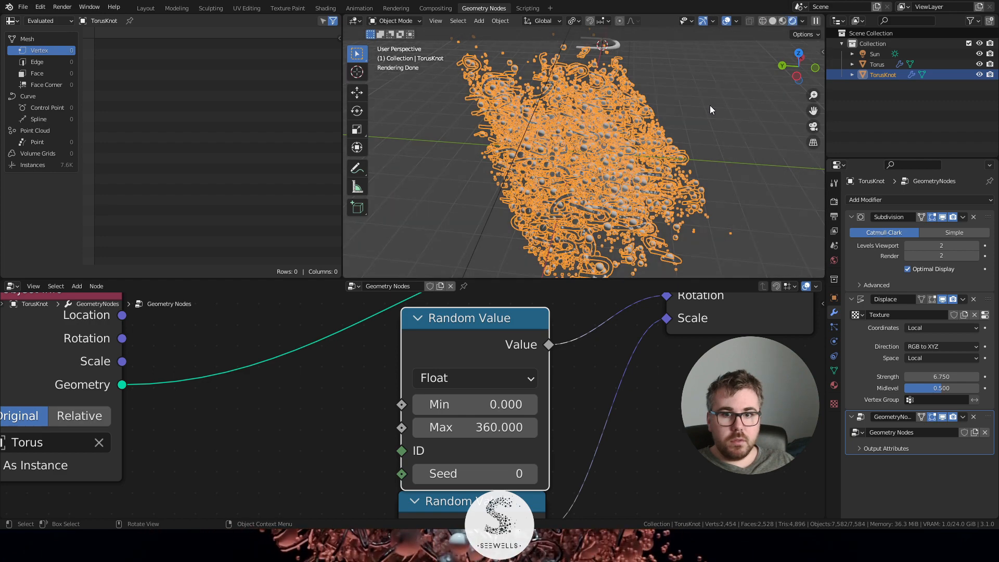
- Deselect the torus knot and enable As Instance on the Object Info node that references the Torus
click(709, 105)
scroll(703, 162, up, 1)
click(703, 182)
shift+middle_drag(744, 198, 608, 143)
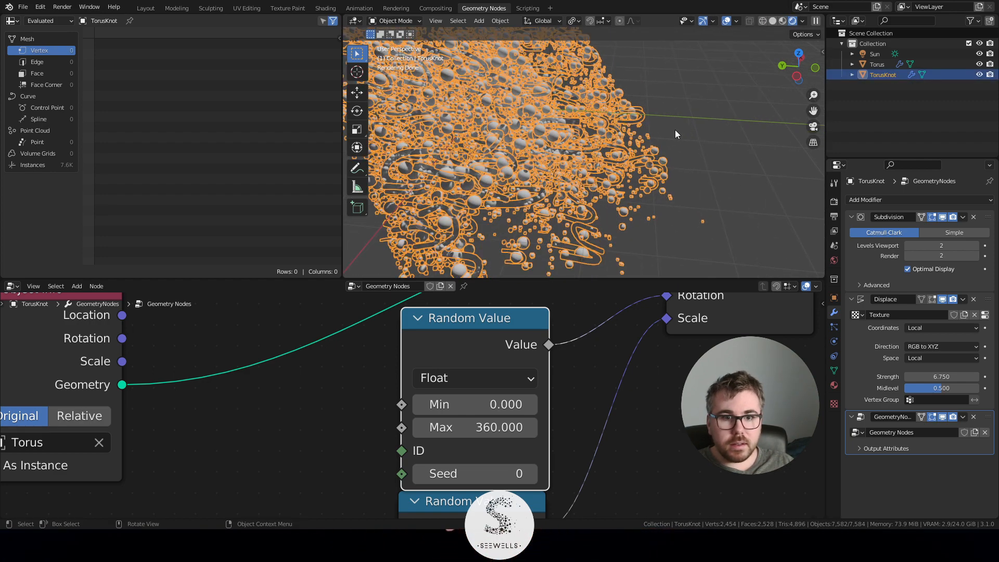
click(711, 124)
scroll(411, 405, down, 4)
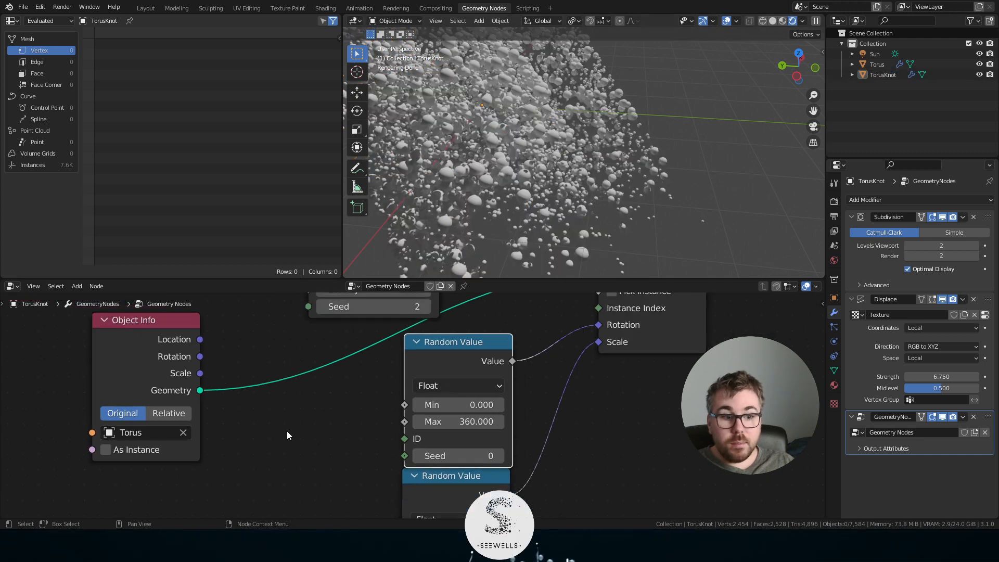
middle_drag(286, 431, 420, 429)
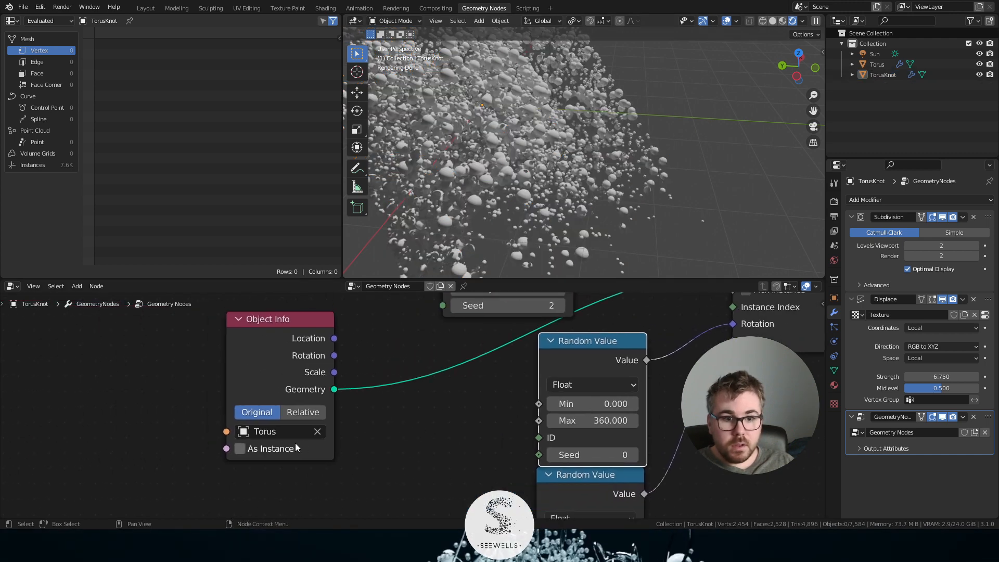
click(240, 448)
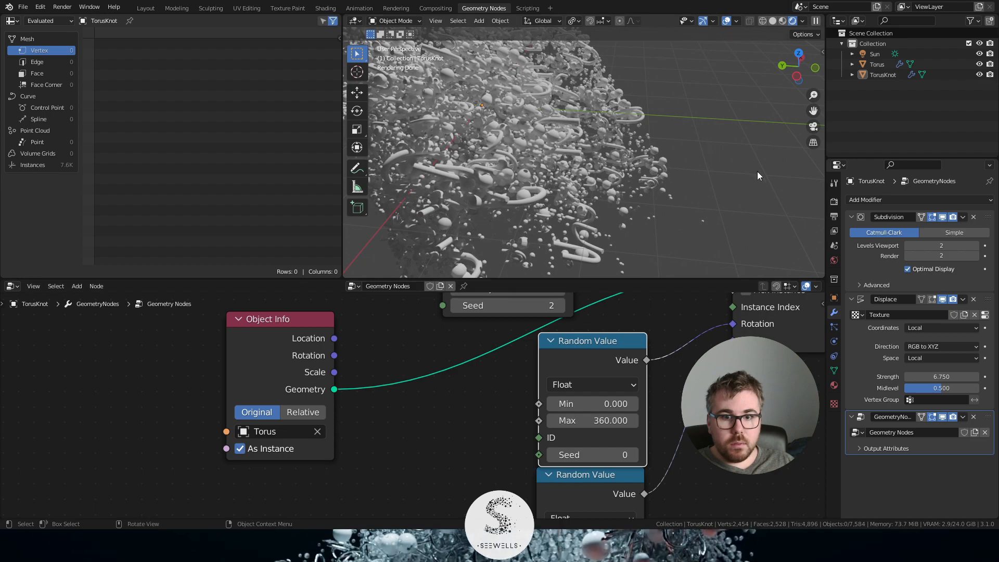
- Inspect the scatter from several sides, and select the original U-shaped Torus tube and frame it in the 3D viewport
middle_drag(757, 171, 599, 133)
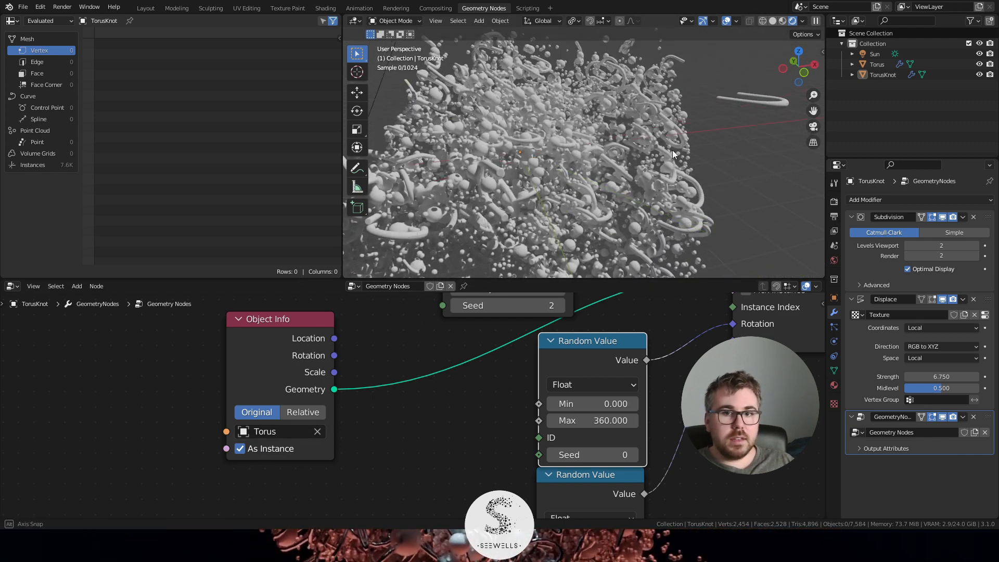
middle_drag(672, 150, 664, 152)
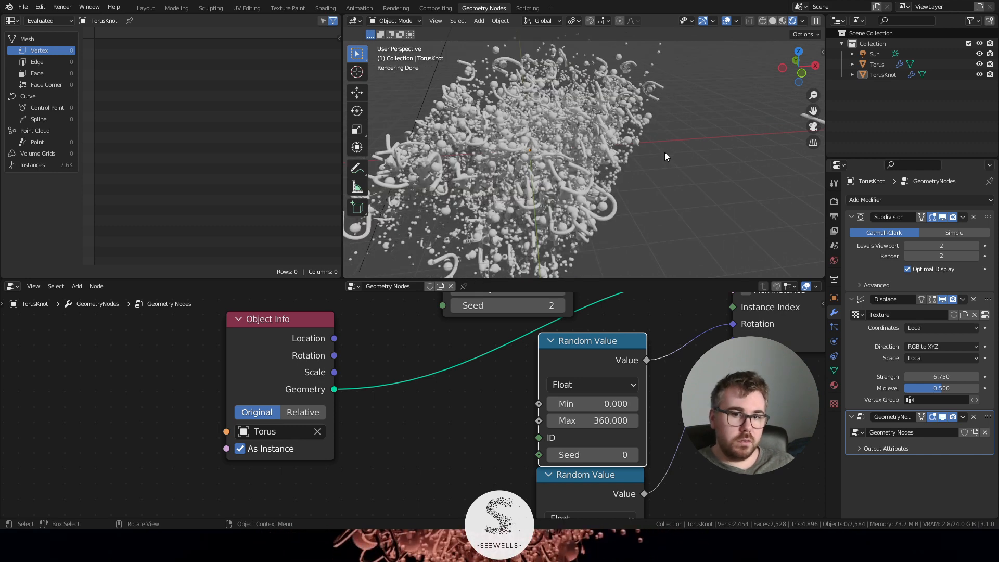
scroll(663, 151, down, 5)
click(713, 140)
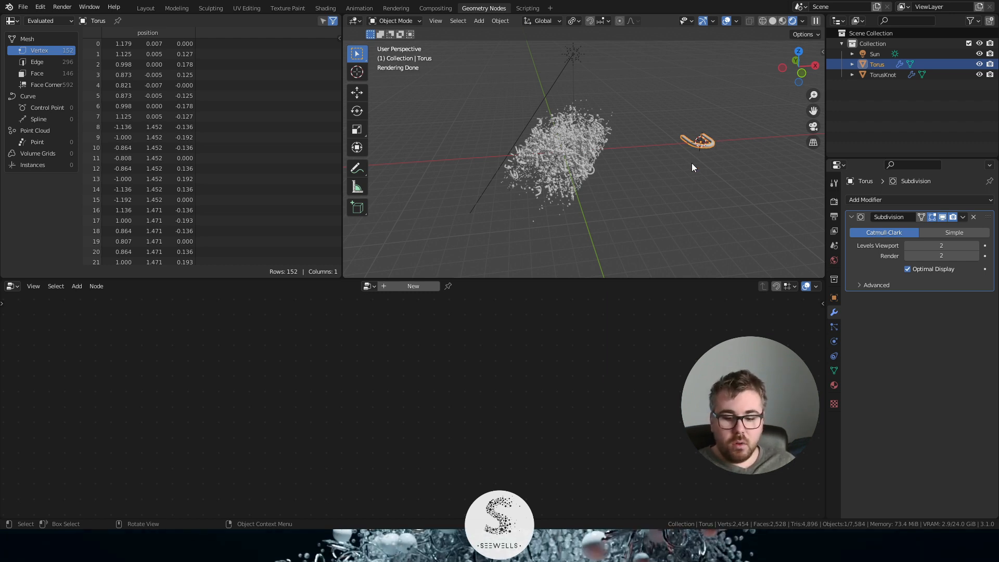
scroll(633, 158, up, 7)
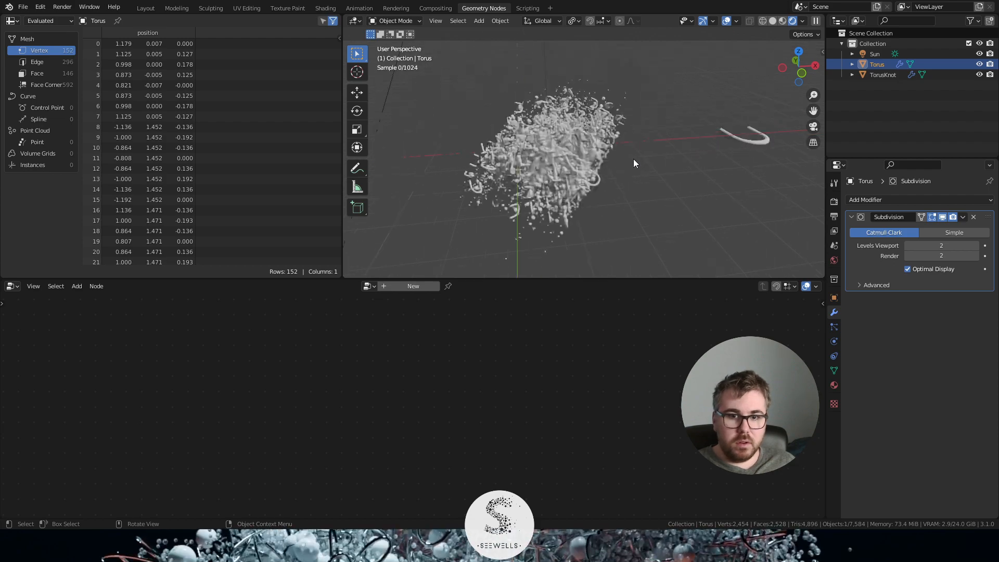
middle_drag(554, 144, 660, 139)
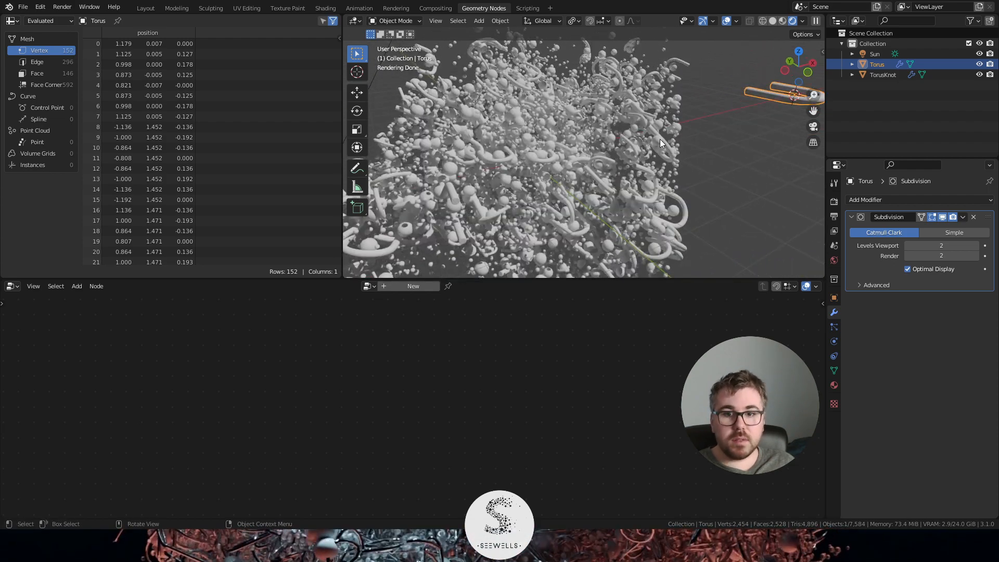
key(KP_Decimal)
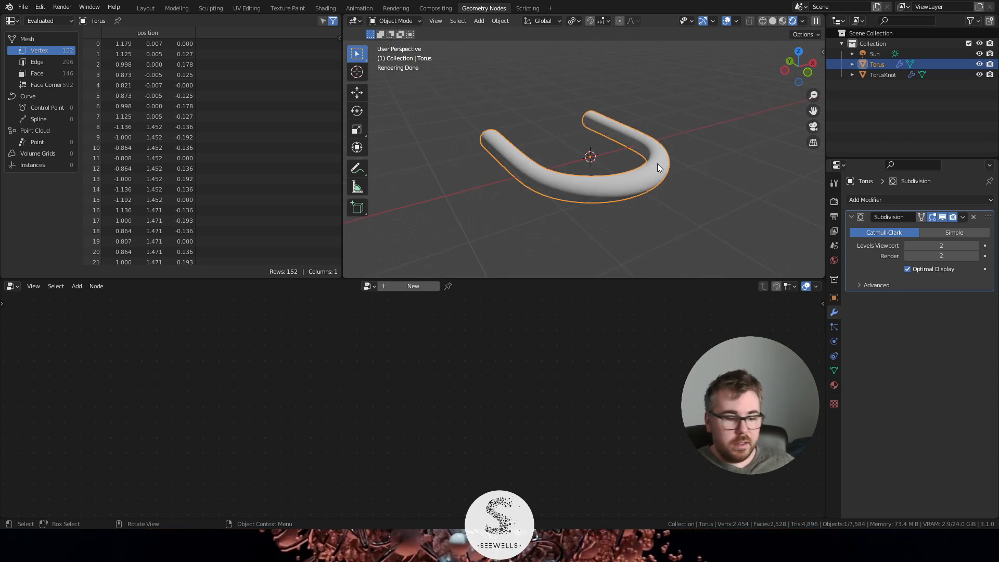
- Create a new material named METAL on the U-shaped tube and set its Base Color to pure white
click(834, 384)
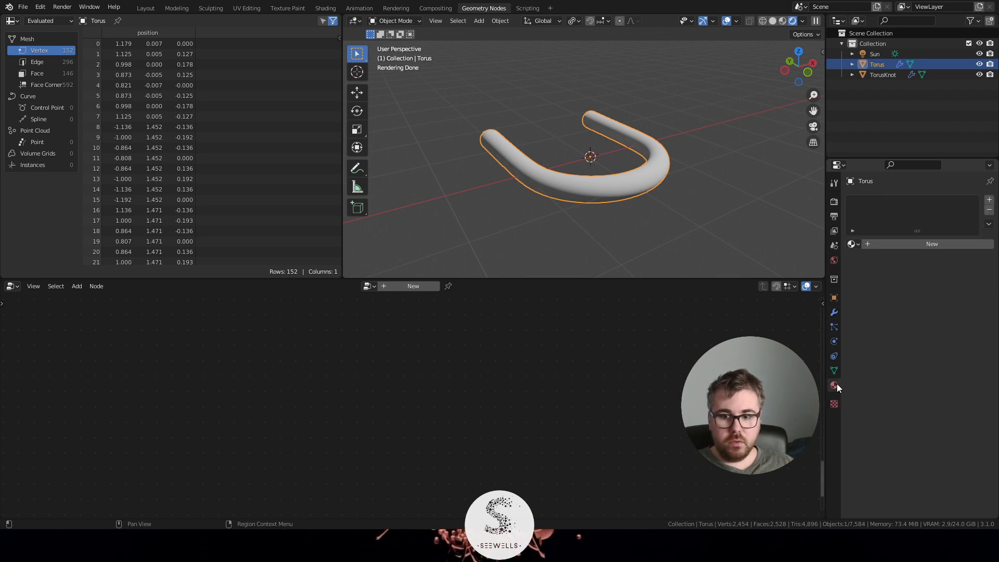
click(887, 245)
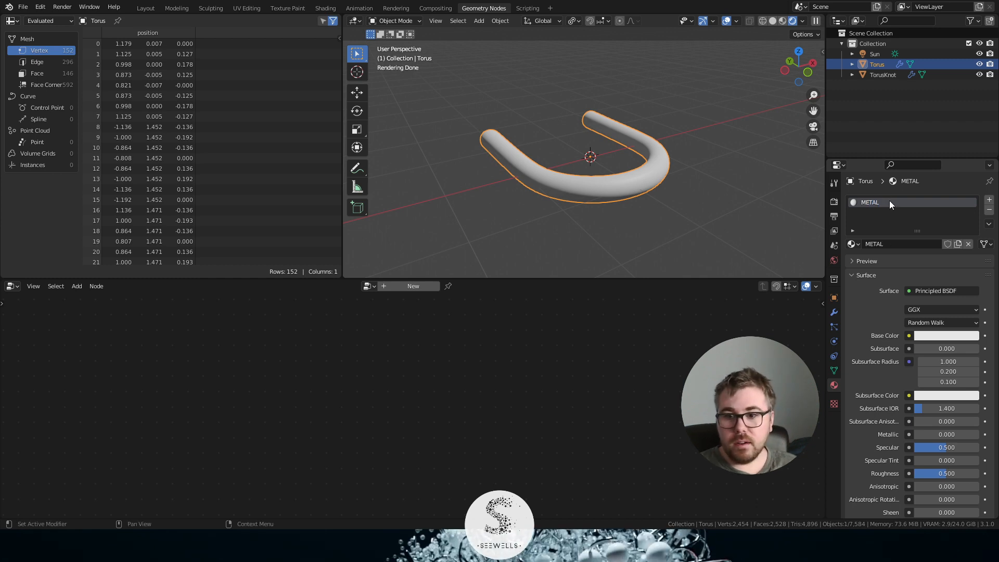
click(956, 336)
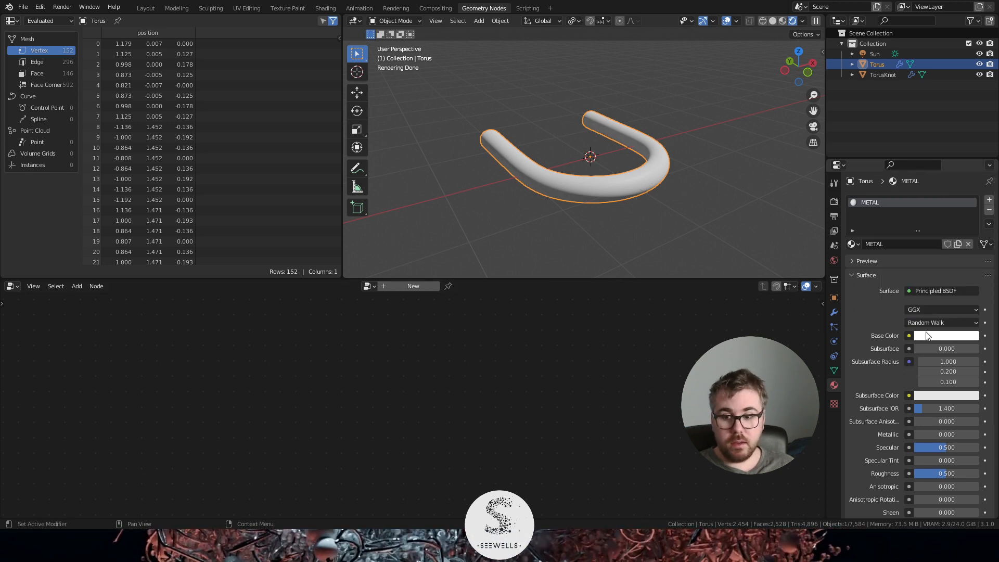
scroll(926, 335, down, 5)
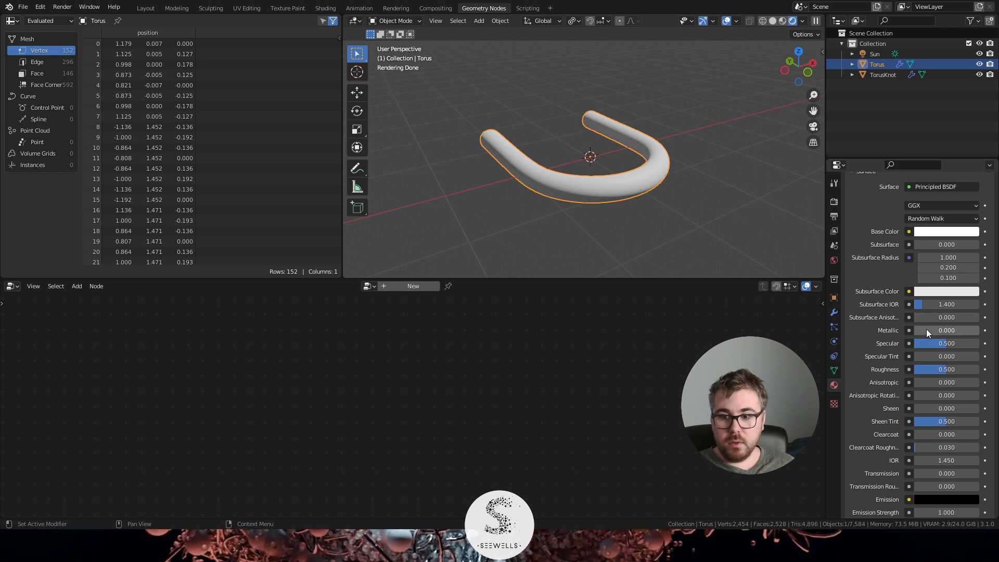
- Make the torus's METAL material fully metallic at 1.000 and set its roughness to 0.103
drag(924, 330, 978, 330)
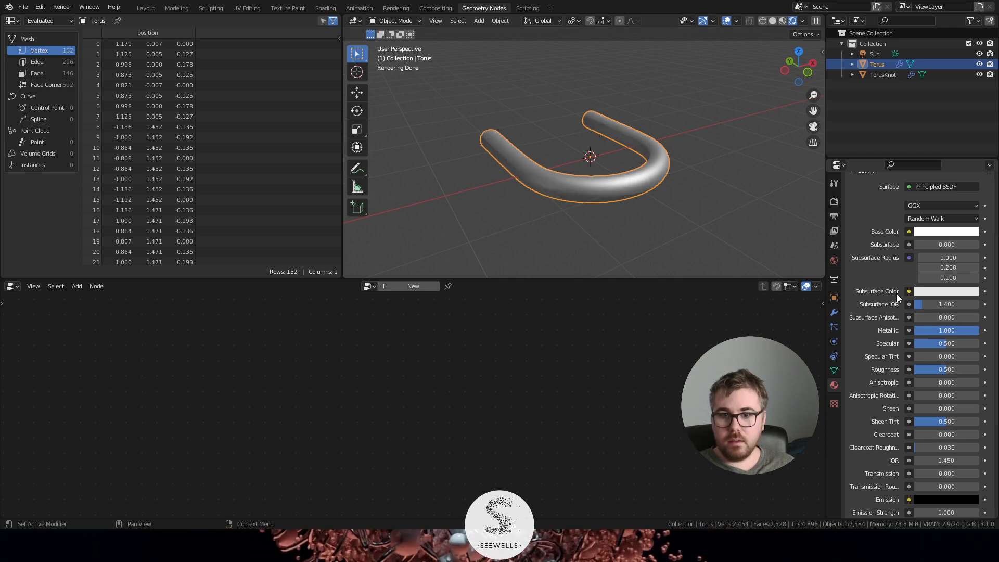
middle_drag(646, 192, 477, 115)
click(477, 116)
key(KP_Decimal)
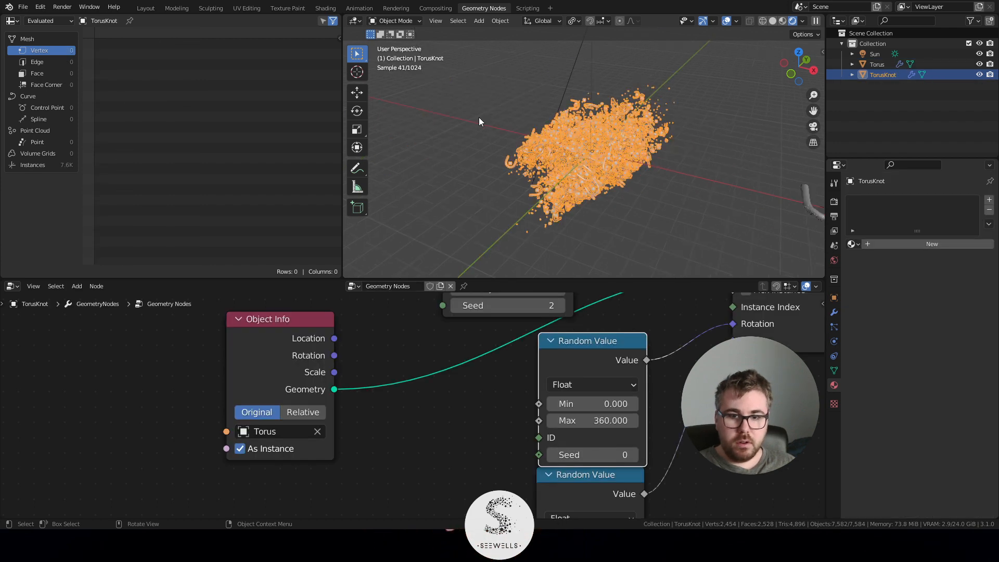
click(801, 202)
scroll(619, 158, up, 5)
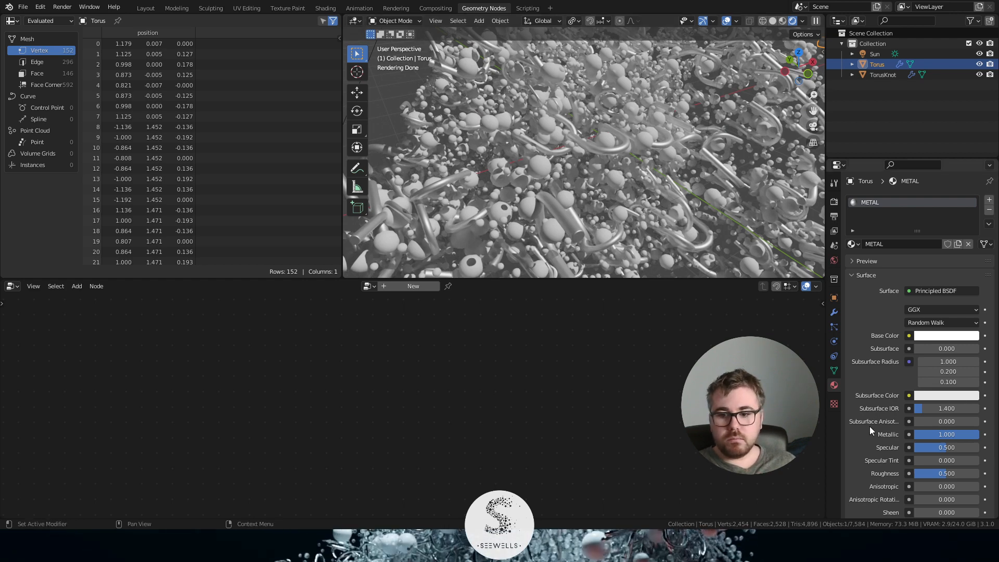
scroll(884, 434, down, 4)
drag(946, 390, 920, 389)
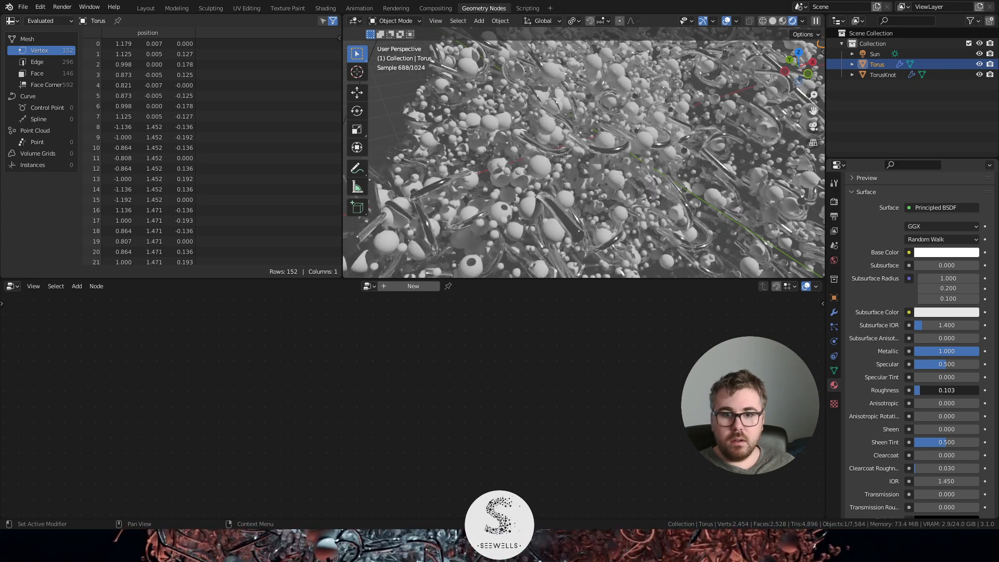
- Examine the metallic torus instances among the scattered spheres up close and from several angles
middle_drag(697, 156, 677, 179)
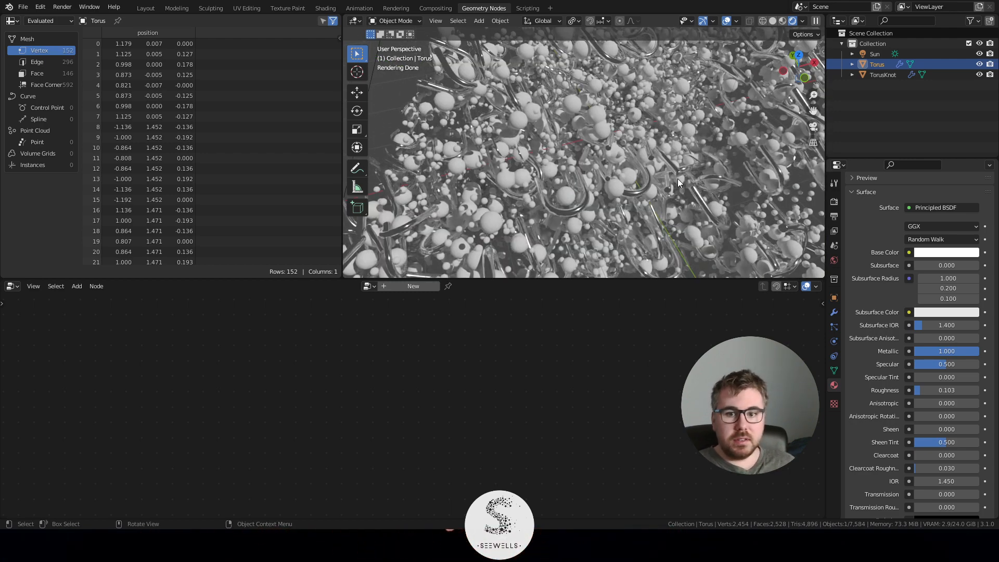
scroll(695, 155, up, 5)
middle_drag(695, 155, 719, 152)
scroll(664, 162, up, 4)
scroll(664, 161, down, 7)
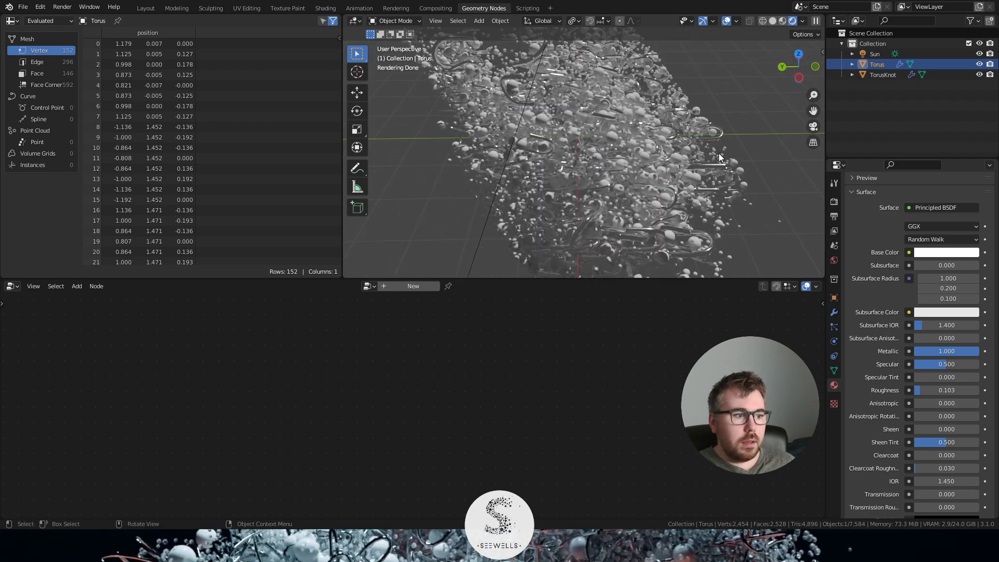
scroll(719, 153, up, 6)
scroll(715, 155, down, 6)
middle_drag(715, 155, 678, 151)
scroll(720, 182, up, 5)
scroll(720, 181, down, 3)
scroll(689, 159, up, 5)
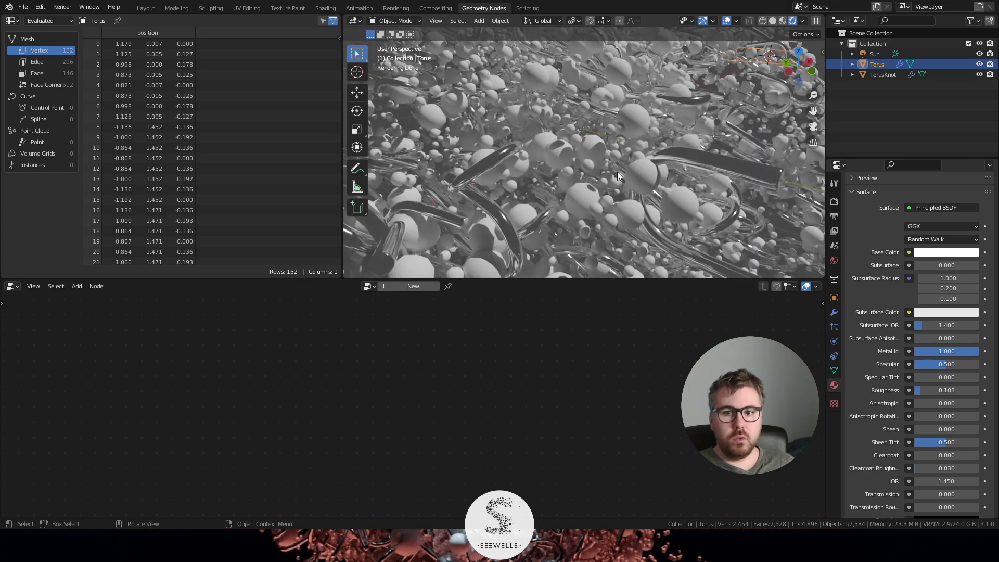
scroll(617, 171, down, 5)
middle_drag(647, 166, 742, 159)
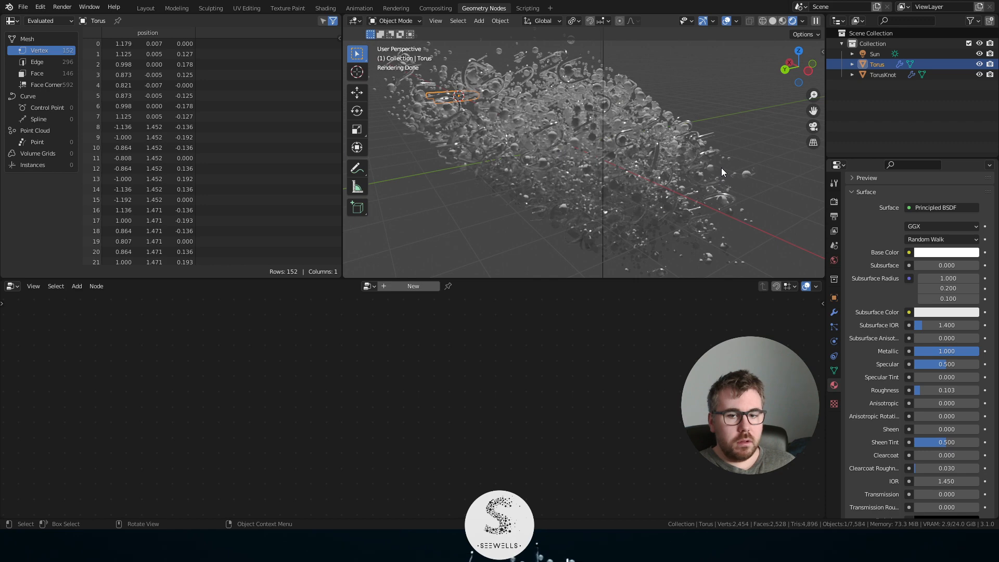
middle_drag(680, 129, 623, 136)
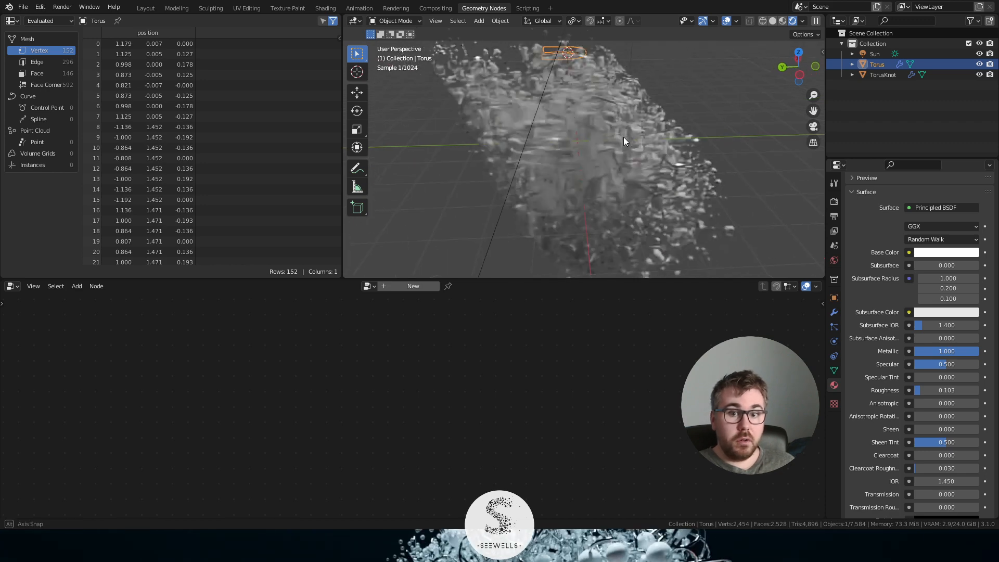
scroll(619, 141, up, 4)
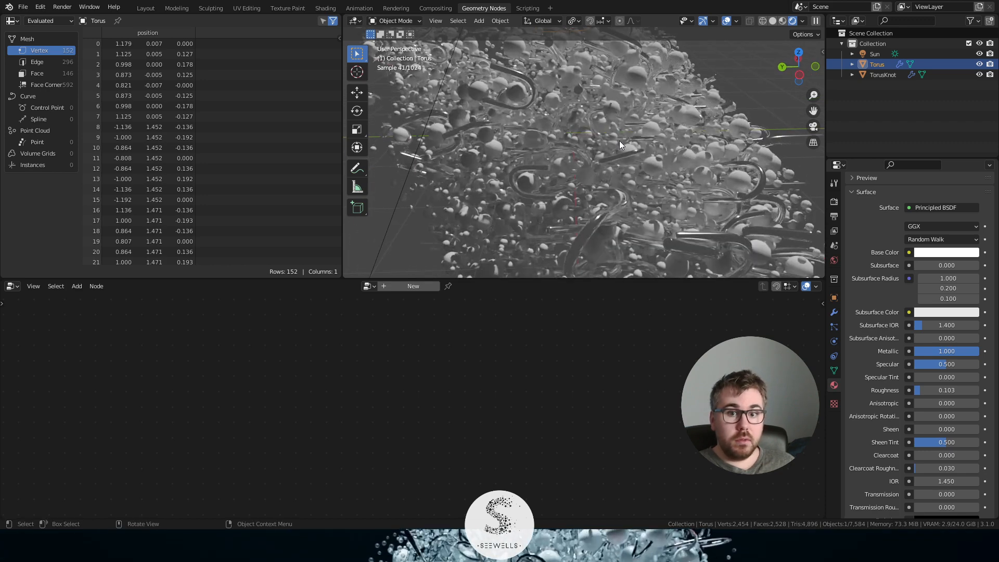
- Create a new material on the TorusKnot object and name it PEtites boules
click(639, 73)
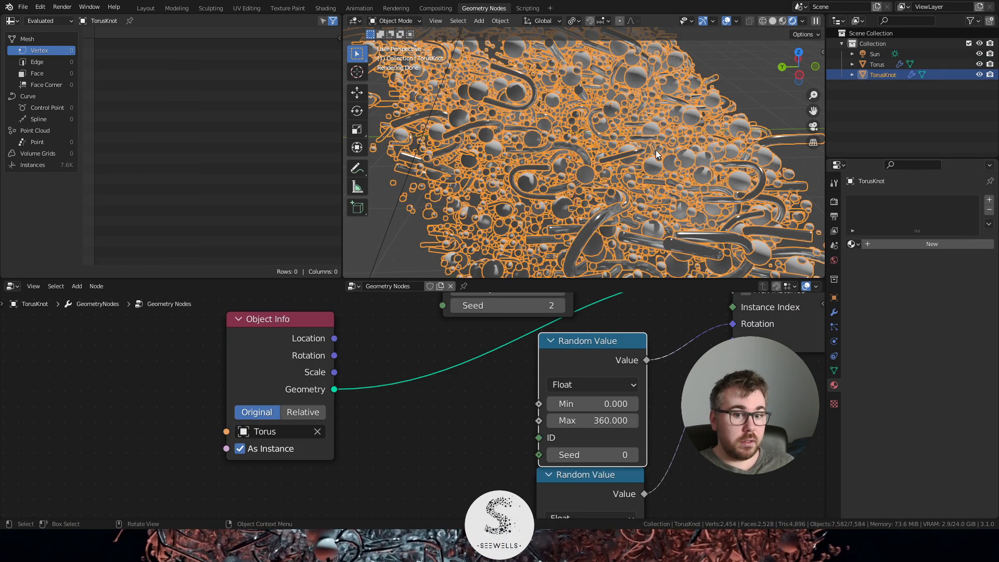
click(931, 243)
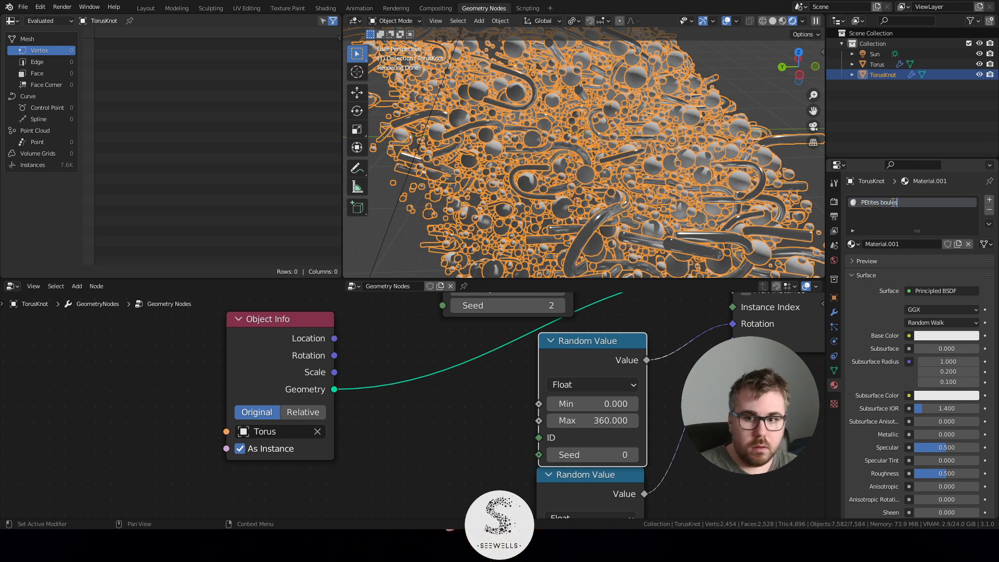
key(Return)
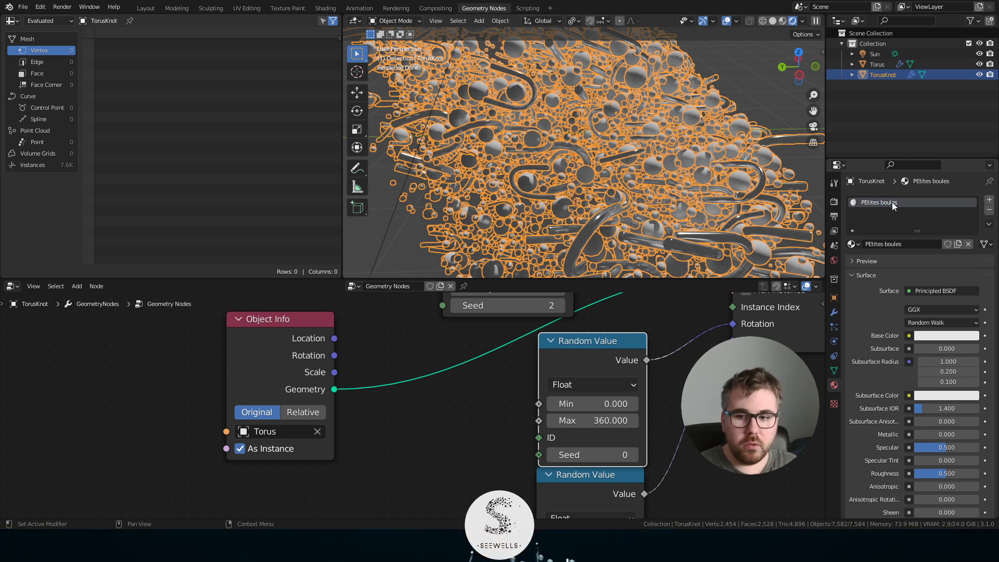
- Add a second material slot to the TorusKnot with a new material named Grosses boules
click(988, 200)
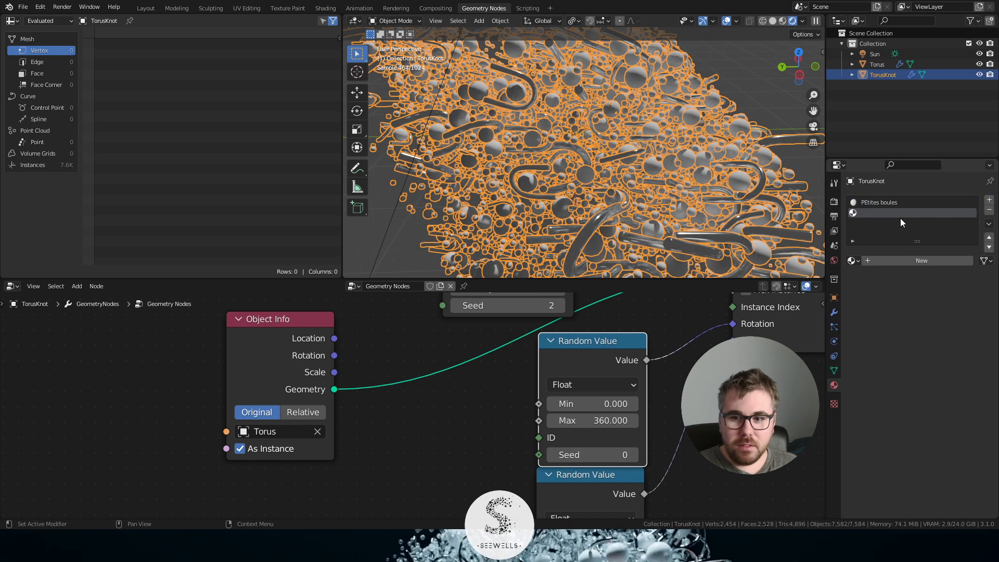
click(899, 261)
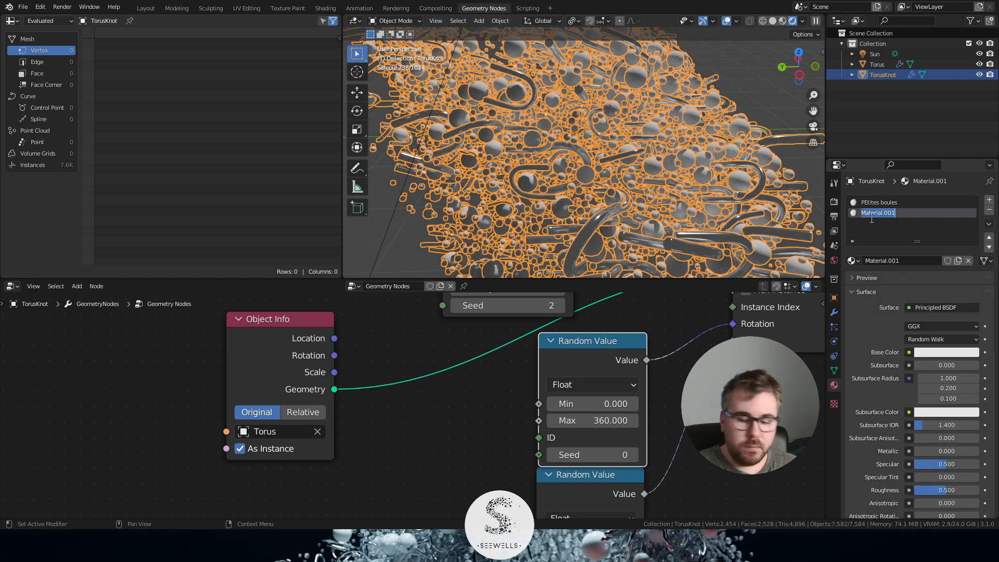
click(871, 214)
text(Grosses)
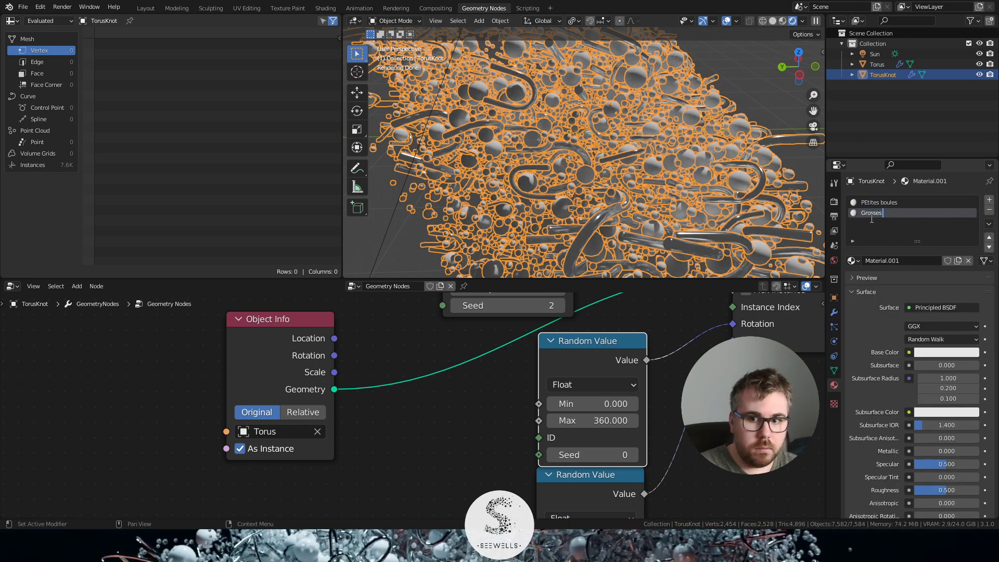
text( boules)
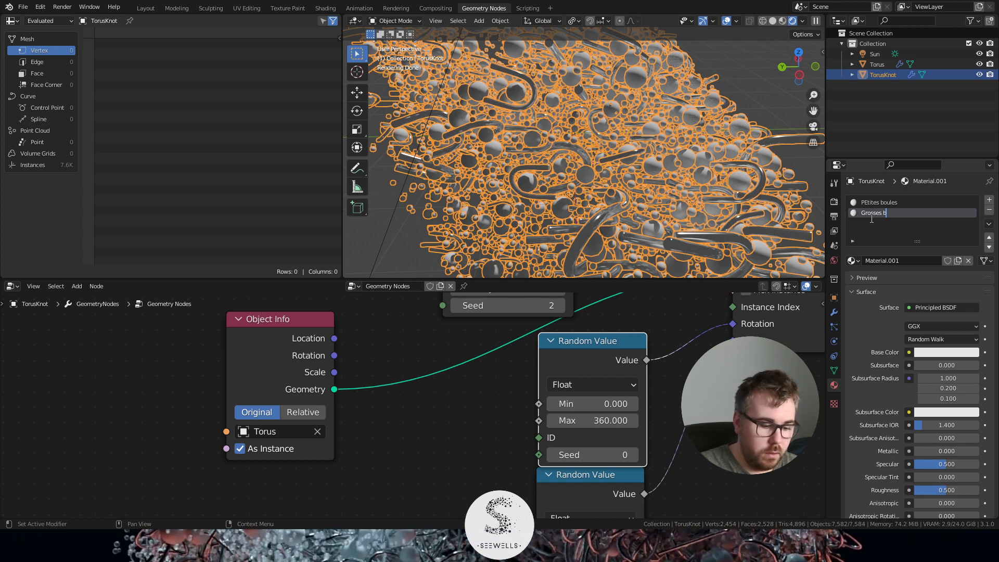
key(Return)
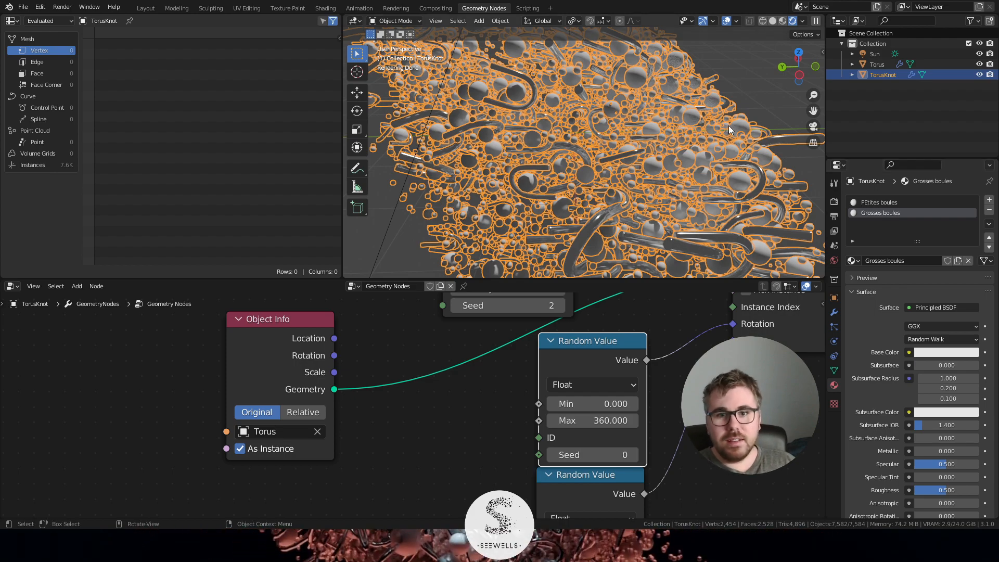
middle_drag(728, 126, 670, 134)
scroll(621, 165, up, 2)
middle_drag(620, 165, 631, 163)
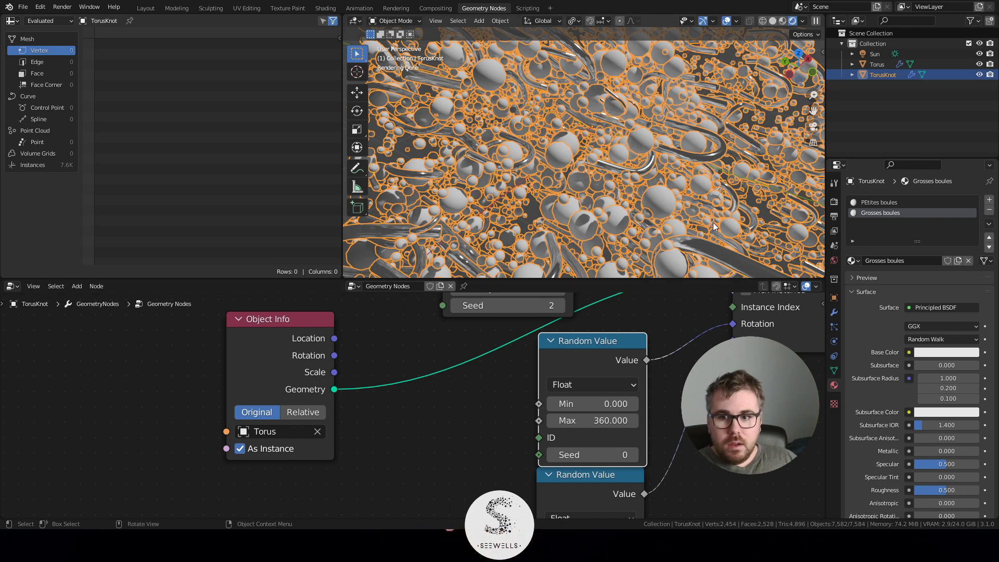
scroll(686, 190, down, 5)
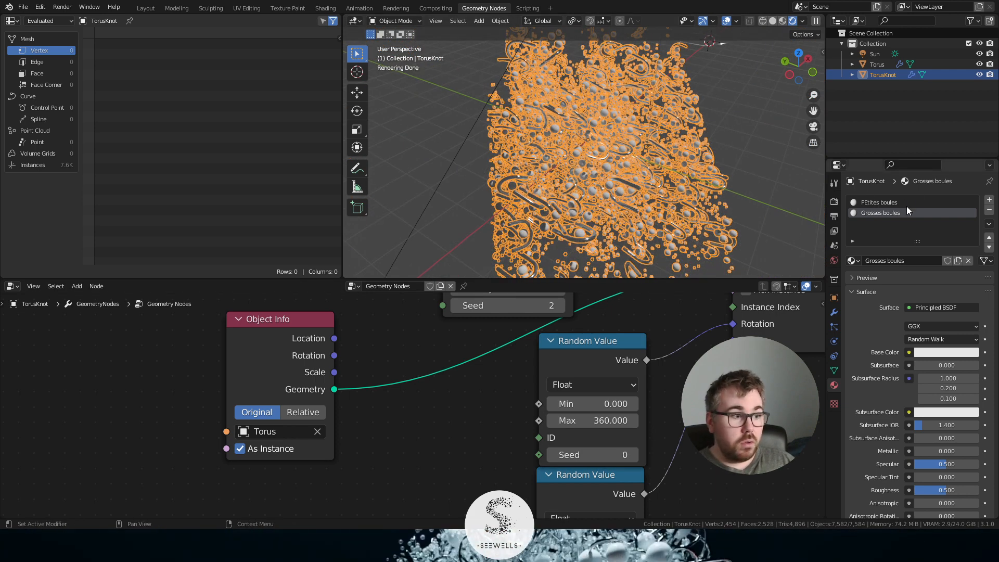
- Insert a Set Material node after Instance on Points in the uppermost sphere branch and assign it the PEtites boules material
scroll(647, 359, down, 6)
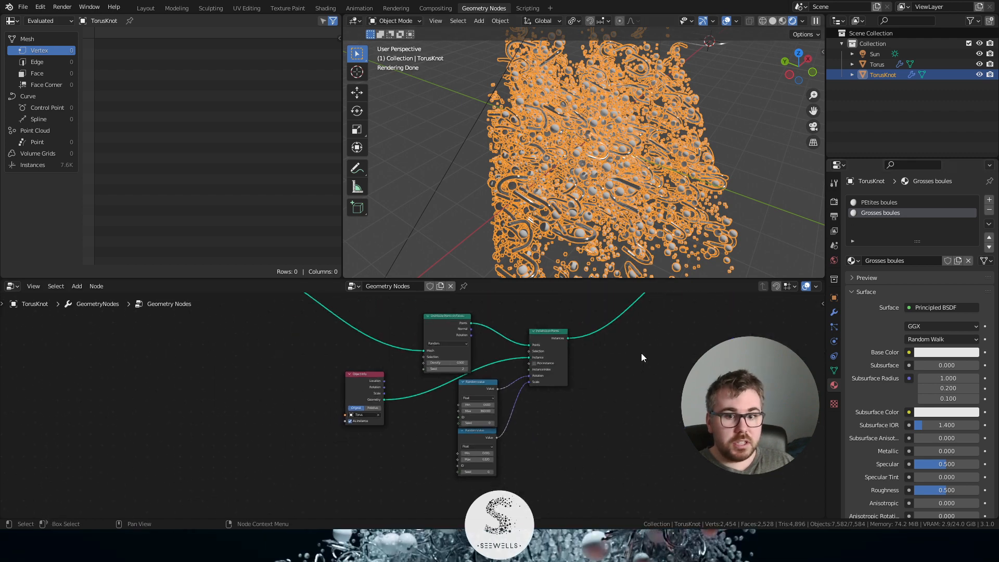
middle_drag(630, 322, 589, 405)
scroll(522, 369, up, 3)
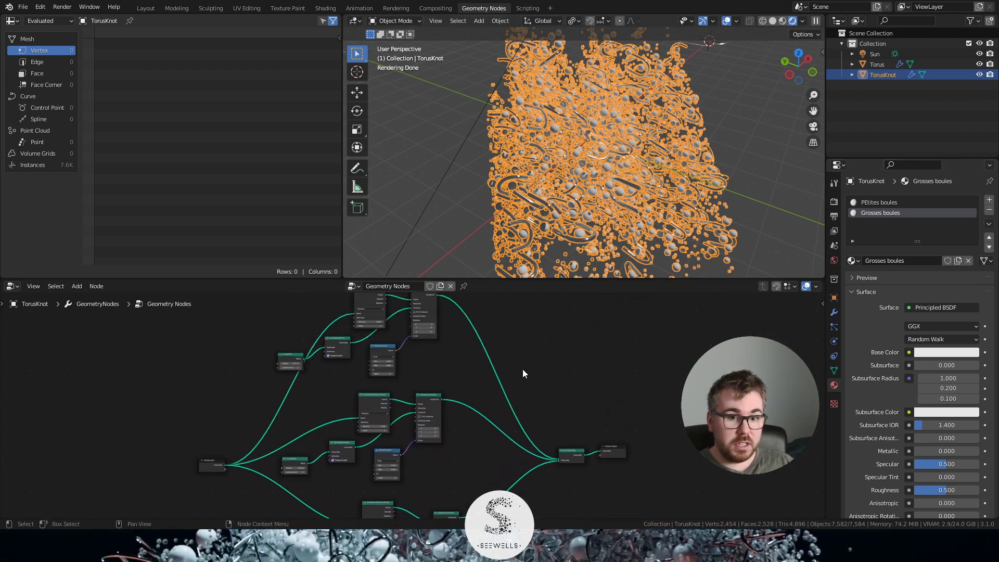
middle_drag(579, 356, 576, 383)
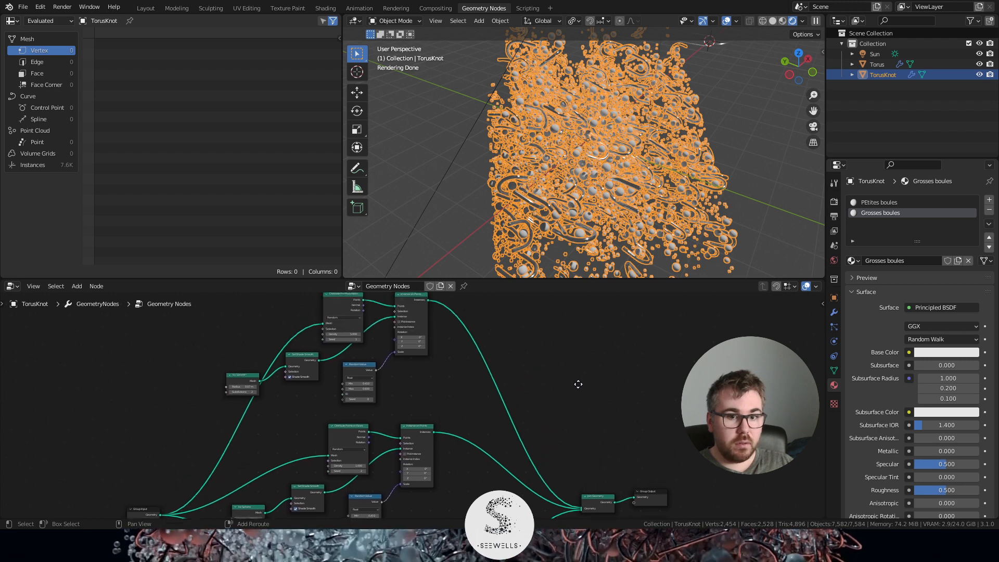
key(shift+a)
click(532, 313)
text(set)
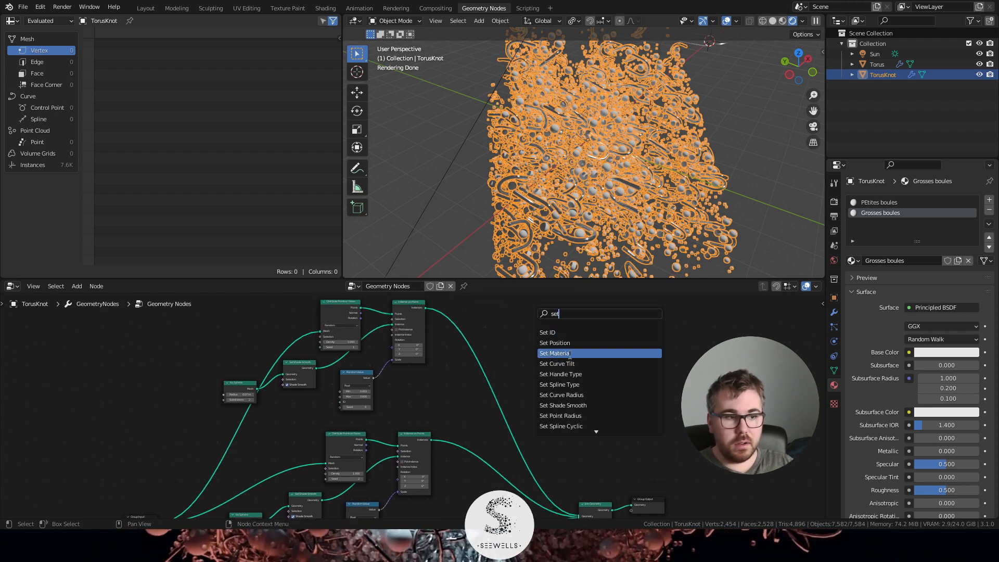
click(570, 354)
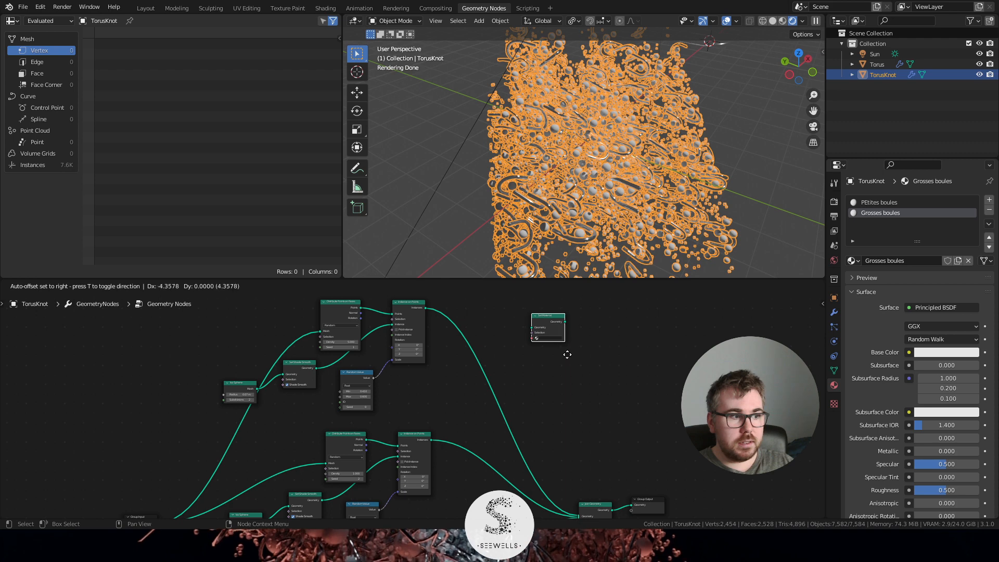
click(509, 384)
scroll(528, 375, up, 6)
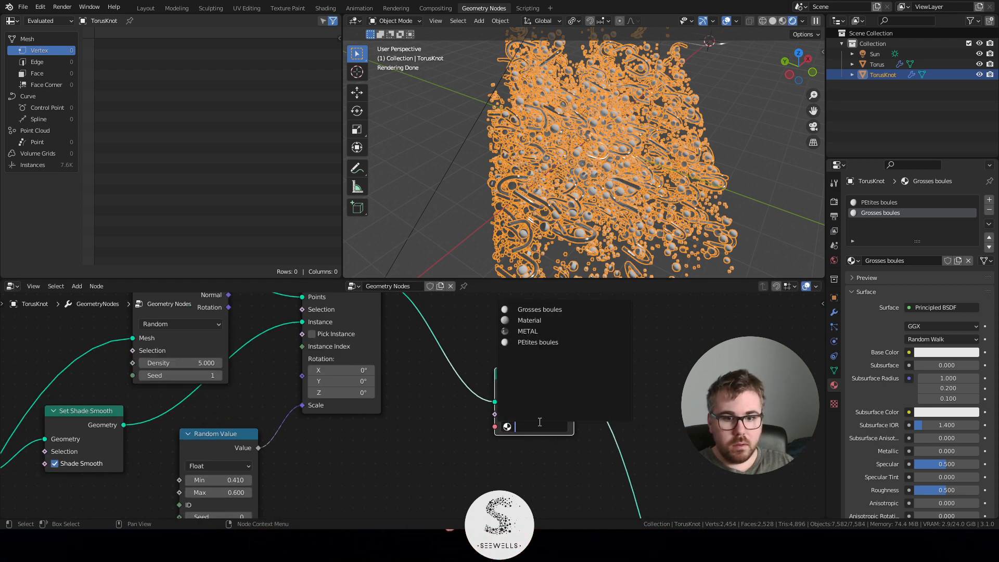
click(556, 342)
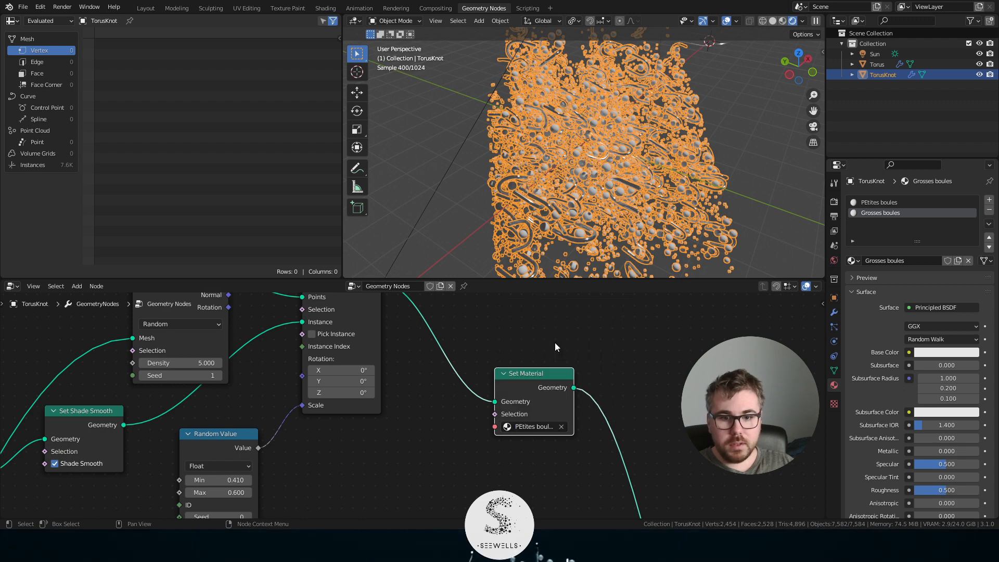
- Duplicate the Set Material node into the second sphere branch after Instance on Points and assign the copy the Grosses boules material
scroll(554, 343, down, 3)
middle_drag(584, 404, 585, 332)
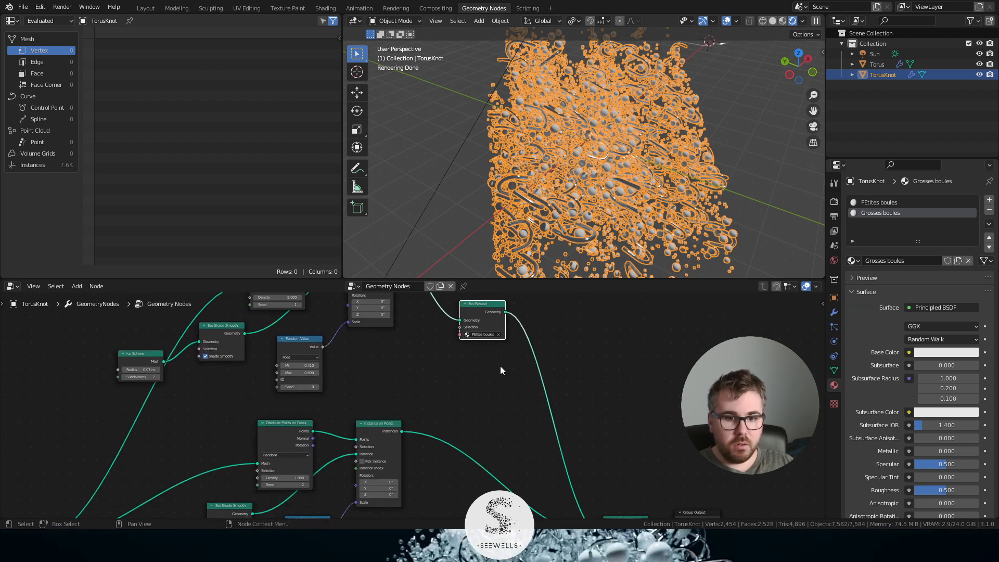
key(shift+d)
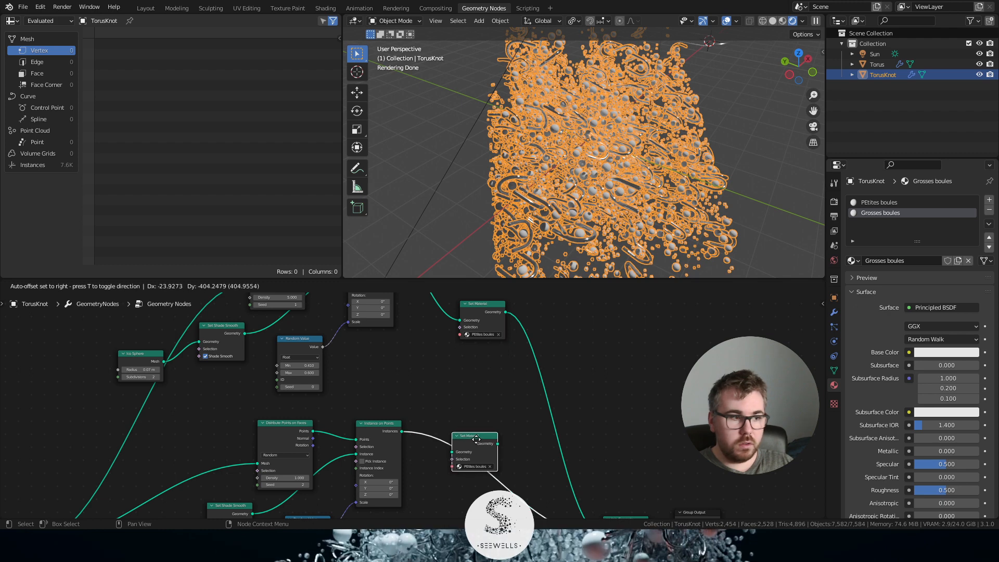
click(503, 456)
middle_drag(503, 456, 535, 366)
scroll(541, 368, up, 3)
click(570, 357)
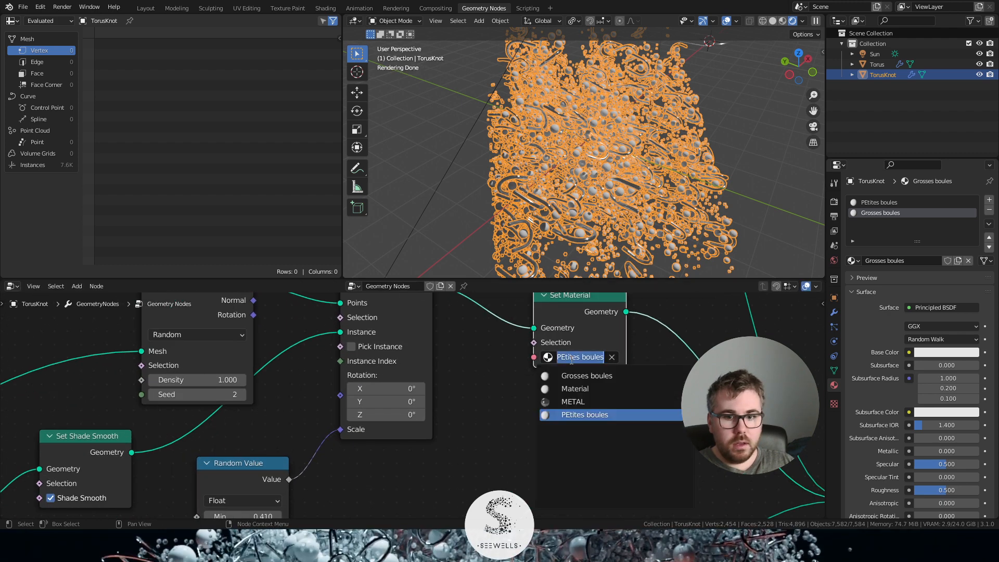
click(598, 376)
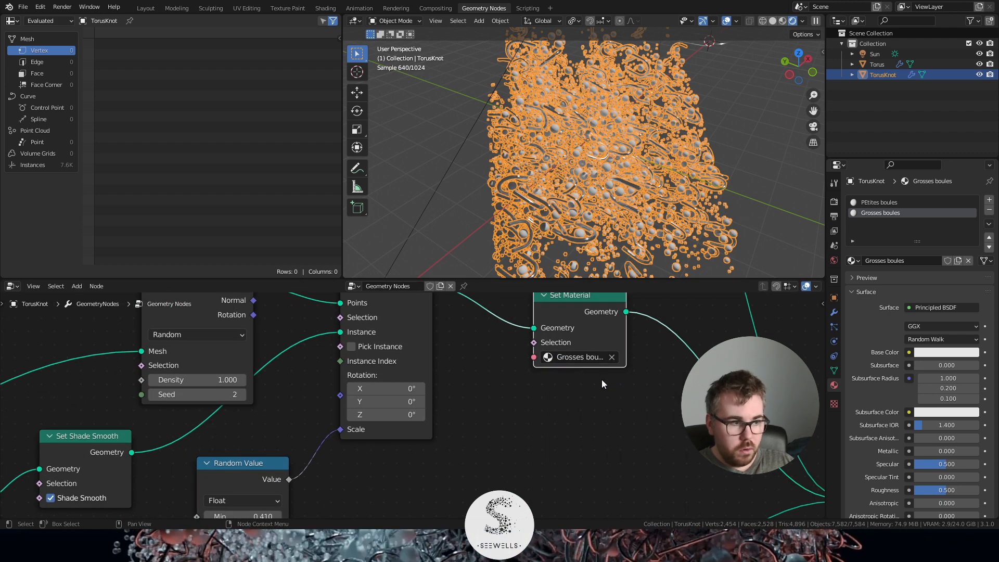
- Deselect the TorusKnot and inspect the scattered instances in the viewport without their selection outline
scroll(602, 380, down, 1)
scroll(619, 379, down, 2)
middle_drag(598, 151, 641, 167)
click(727, 144)
scroll(633, 166, up, 4)
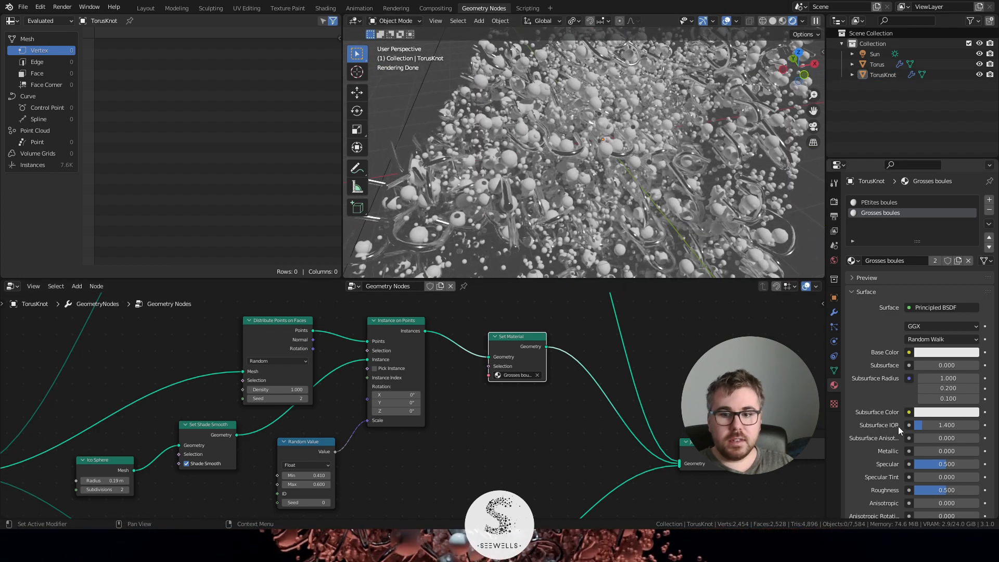
- Select the PEtites boules material and set its Transmission to 1.000
scroll(897, 425, down, 5)
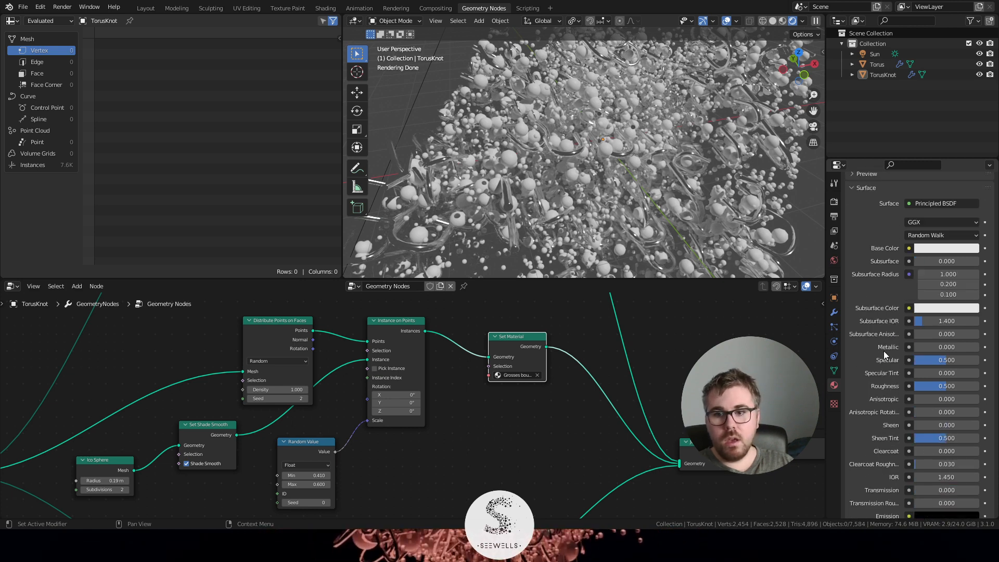
scroll(883, 351, up, 4)
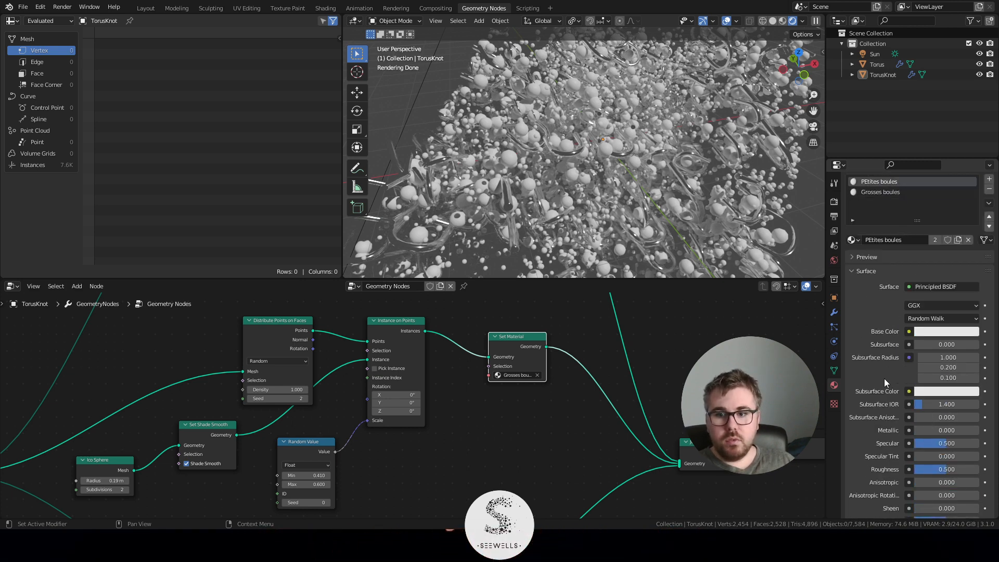
scroll(884, 381, down, 10)
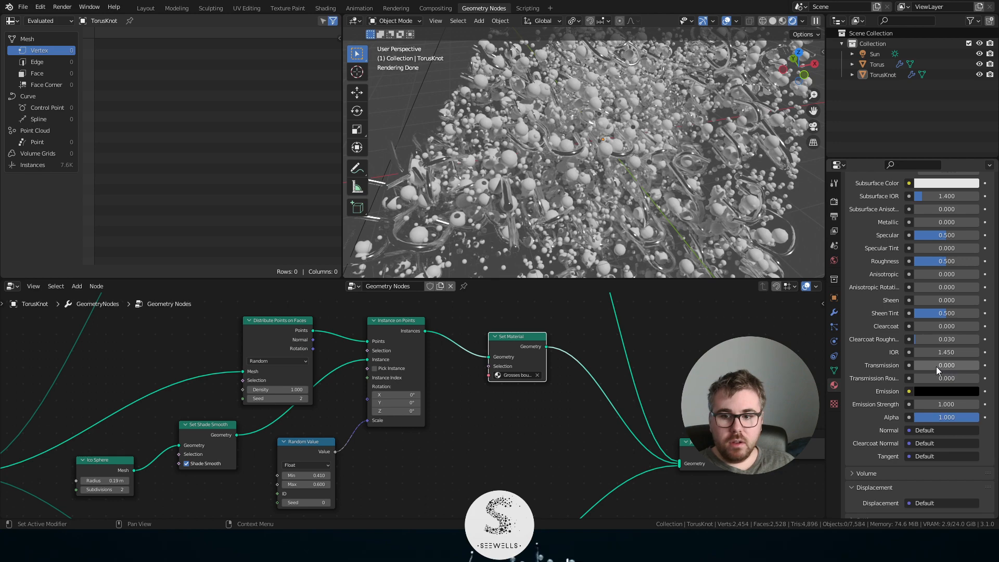
drag(932, 364, 997, 365)
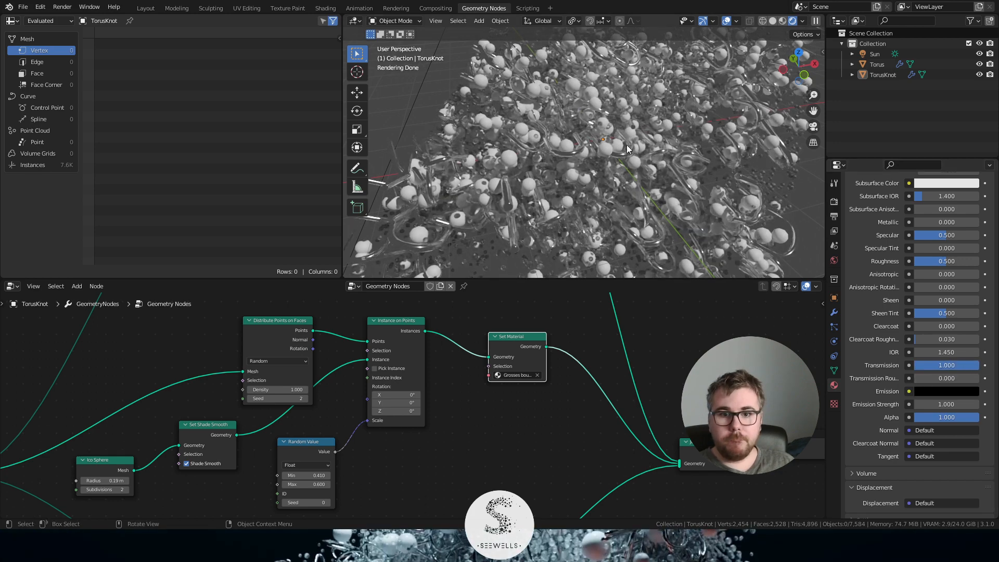
- Lower the Roughness of the PEtites boules material to 0.214 while checking the small spheres up close
middle_drag(628, 150, 699, 152)
scroll(650, 172, up, 6)
scroll(698, 145, up, 3)
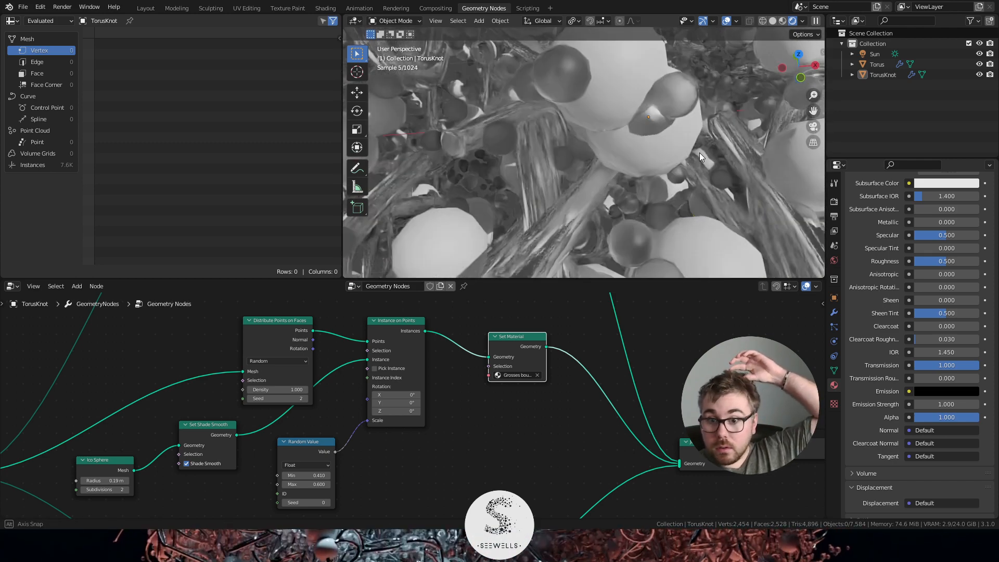
scroll(678, 132, down, 3)
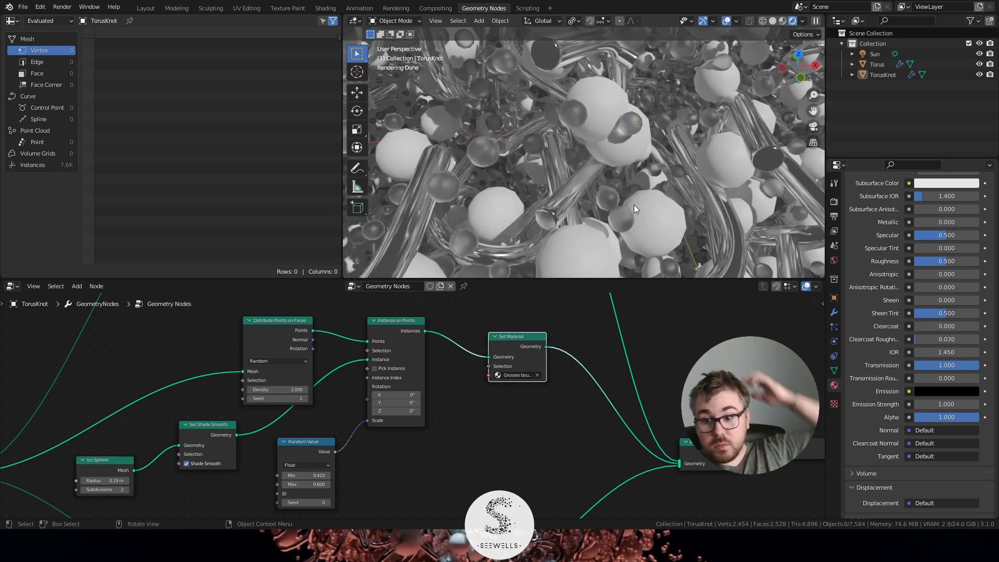
scroll(916, 311, up, 4)
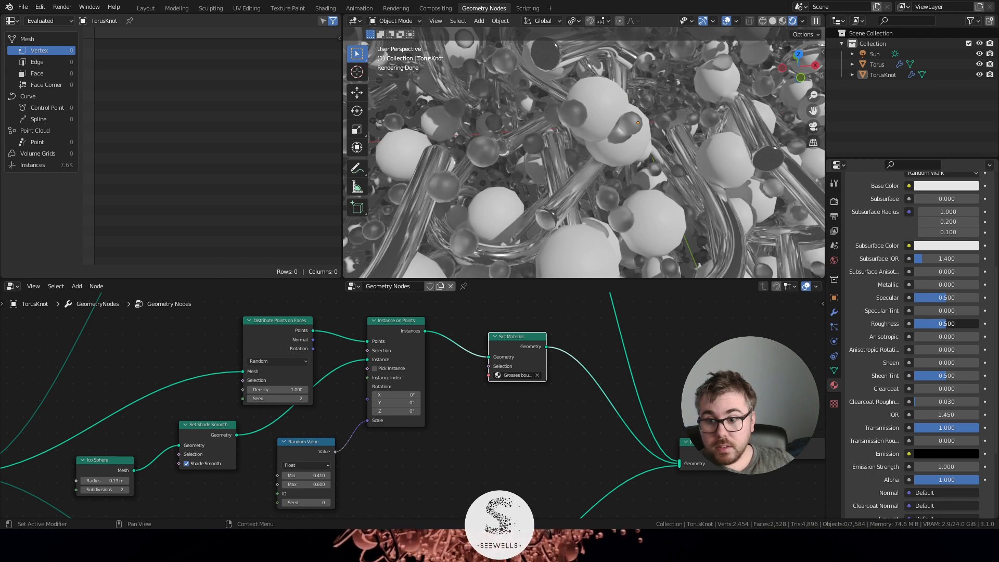
drag(960, 327, 927, 323)
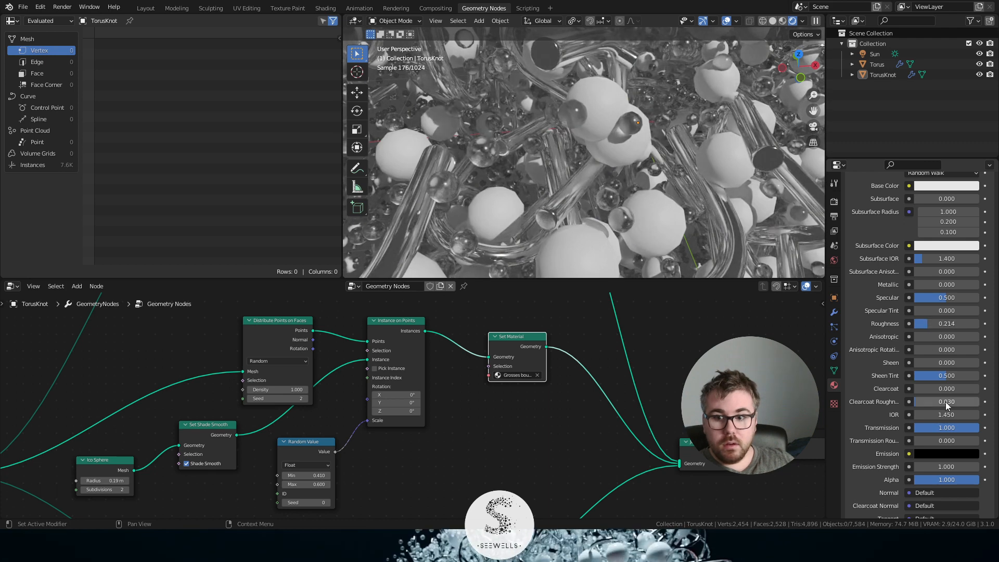
- Try different Transmission Roughness values on the PEtites boules material and settle on 0.262
drag(947, 440, 925, 441)
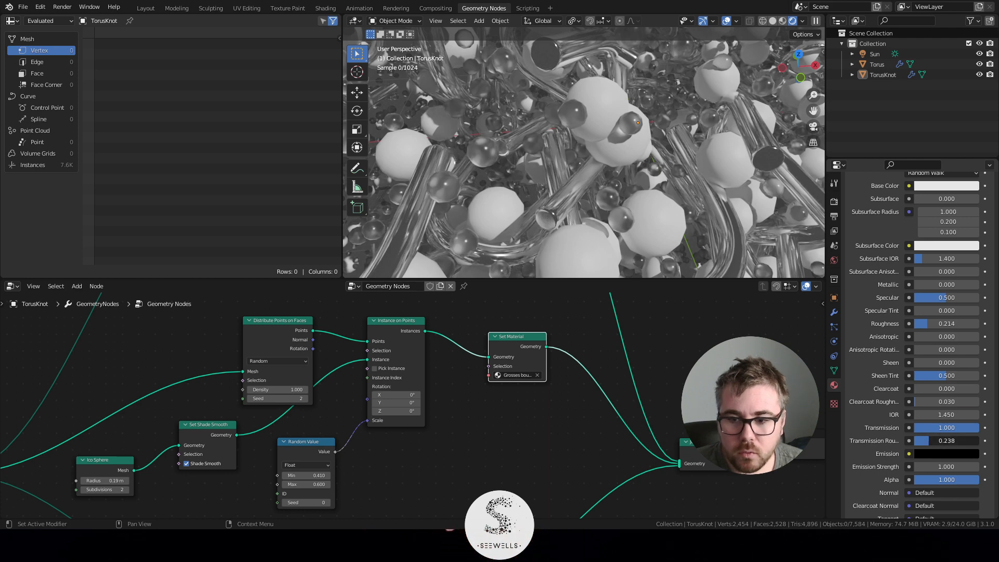
drag(928, 440, 981, 441)
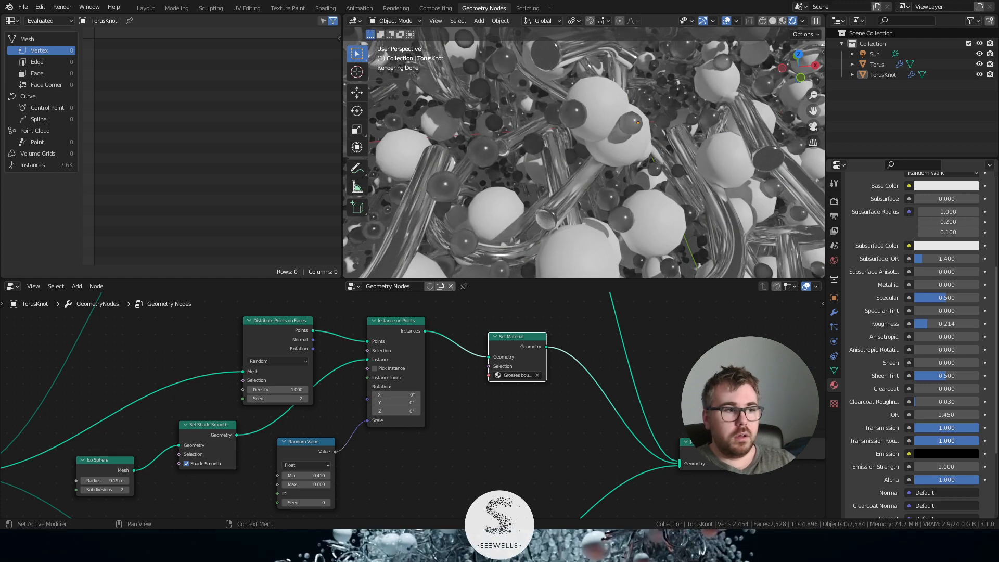
drag(980, 440, 931, 440)
scroll(673, 155, down, 3)
scroll(673, 154, down, 3)
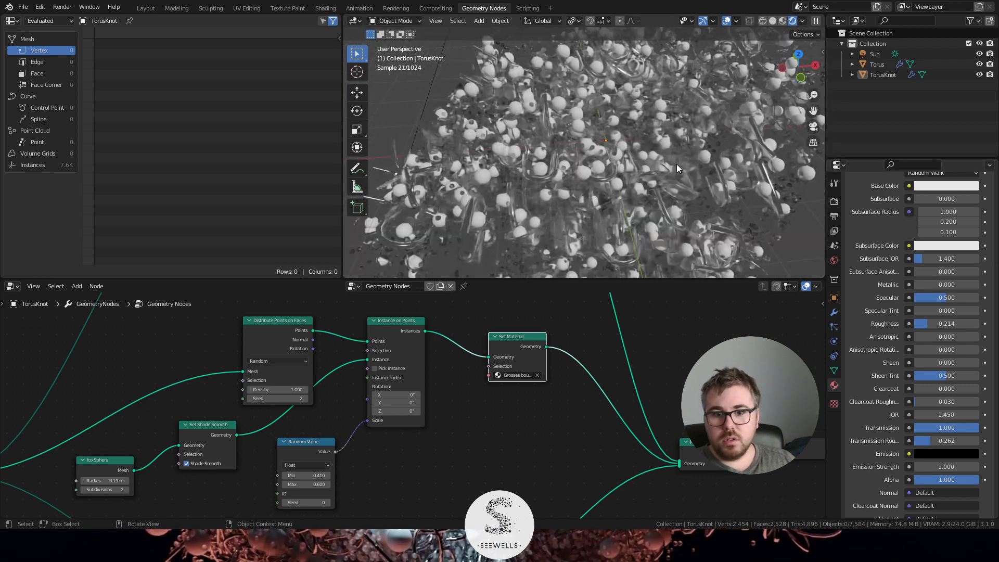
middle_drag(654, 167, 663, 169)
scroll(662, 169, up, 7)
scroll(663, 169, down, 8)
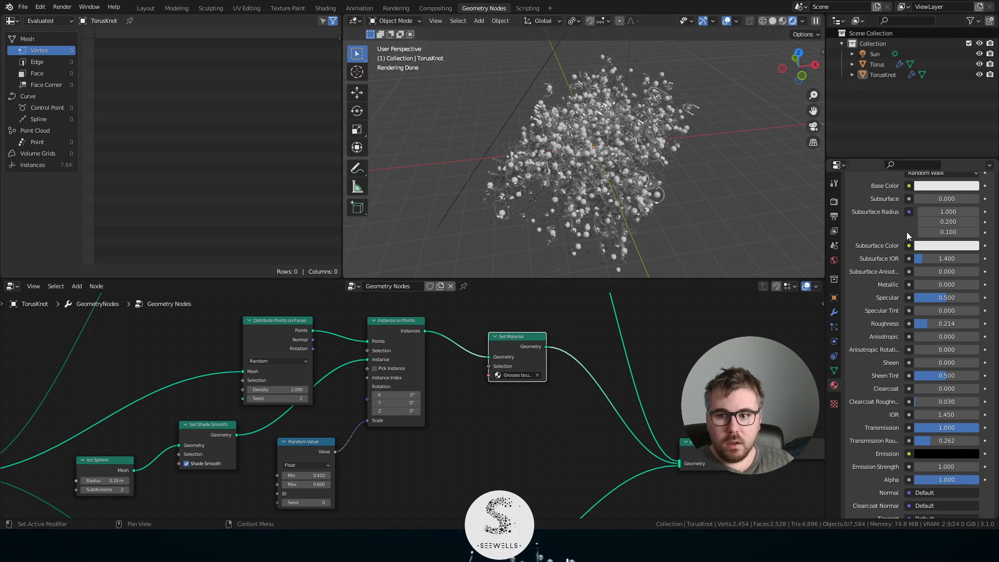
- Select the Grosses boules material and make its Base Color pure white with a value of 1.000
scroll(906, 235, up, 8)
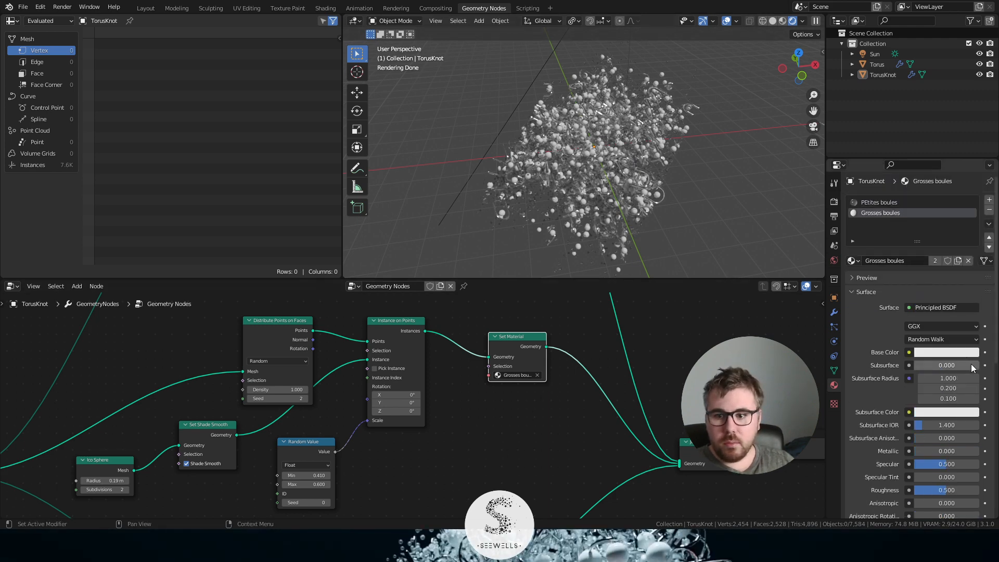
click(962, 352)
click(971, 204)
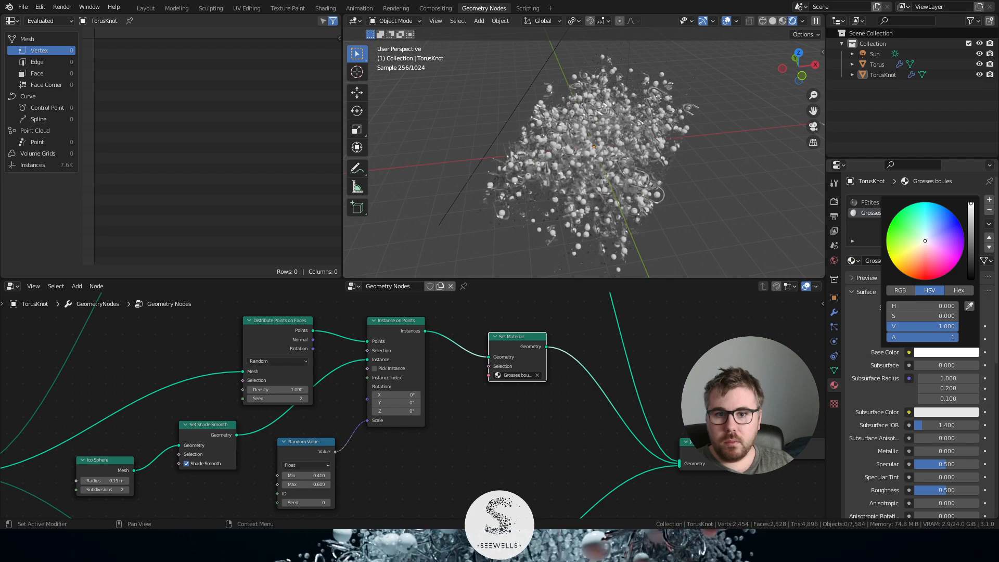
scroll(679, 167, up, 5)
middle_drag(629, 170, 649, 163)
scroll(668, 171, down, 3)
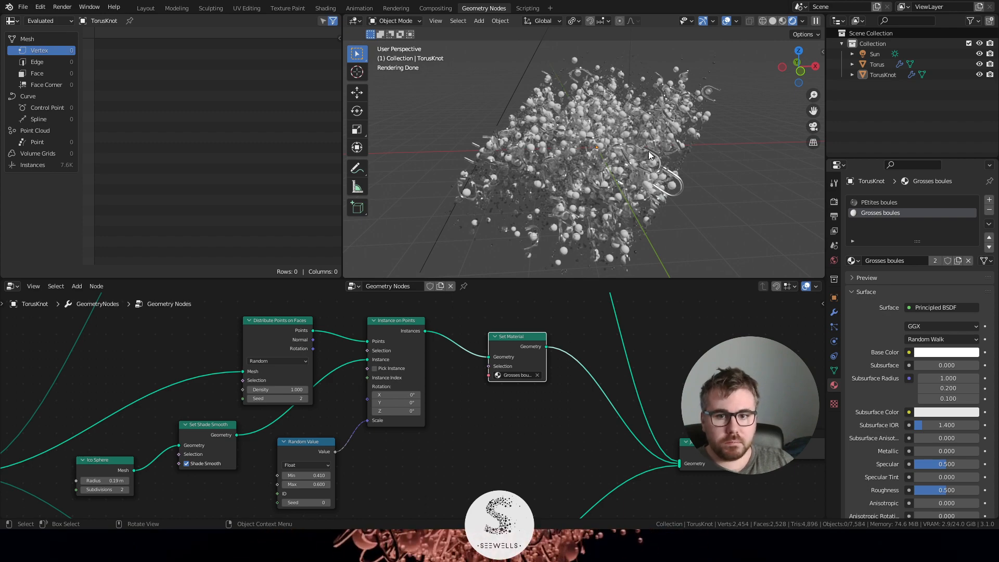
- Select the TorusKnot in the viewport, show its modifiers and hide the viewport overlays
scroll(648, 151, up, 4)
scroll(648, 151, down, 2)
middle_drag(667, 154, 643, 164)
scroll(644, 158, down, 4)
scroll(664, 192, up, 2)
click(580, 132)
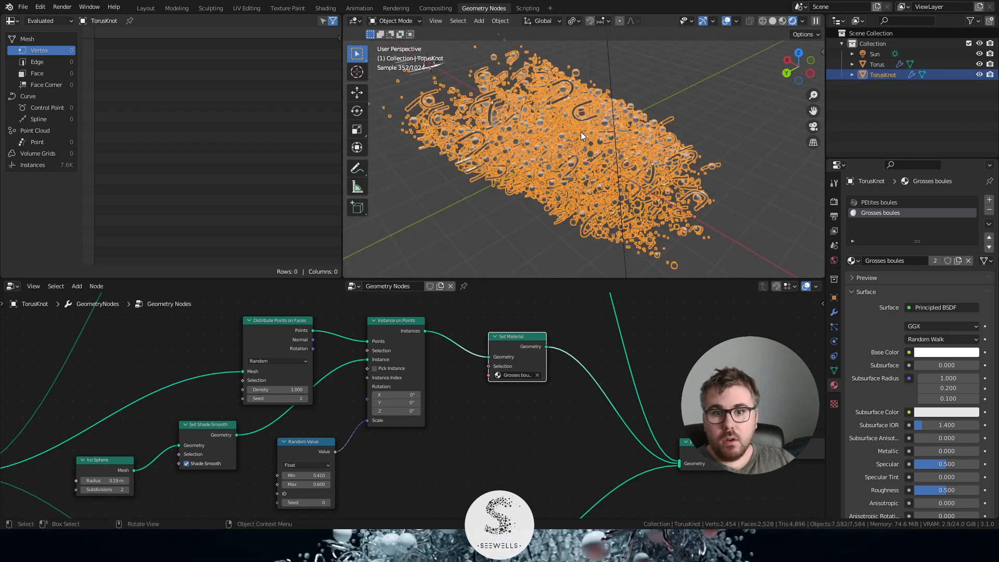
click(834, 314)
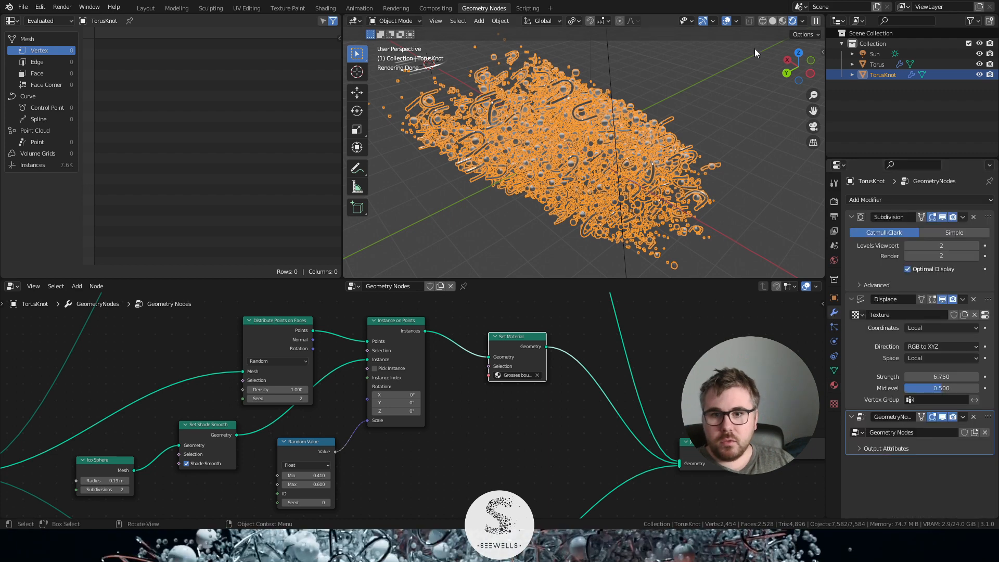
click(726, 21)
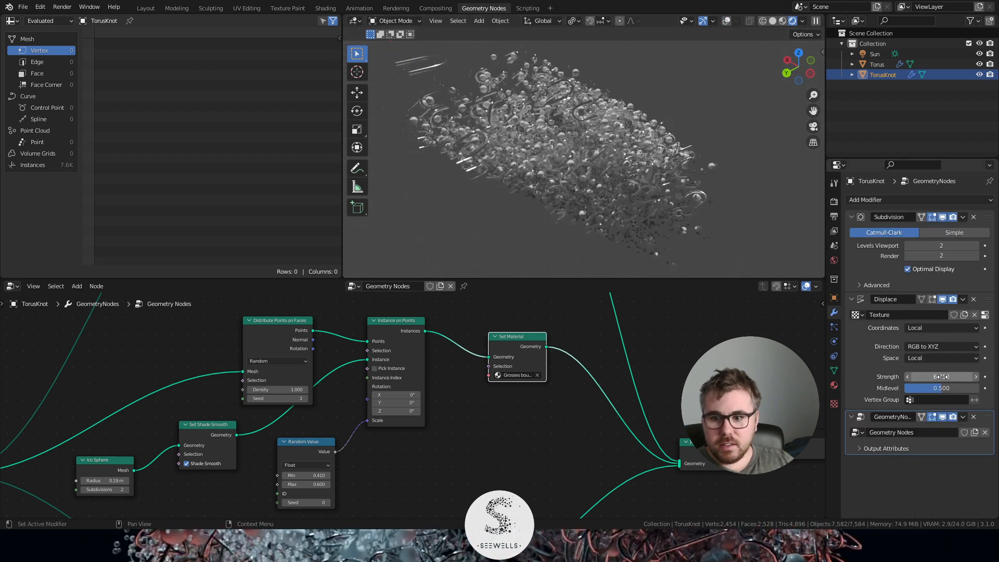
- Increase the Strength of the TorusKnot's Displace modifier to 10.200 and check the spread of the instances
drag(941, 377, 967, 377)
middle_drag(698, 183, 641, 166)
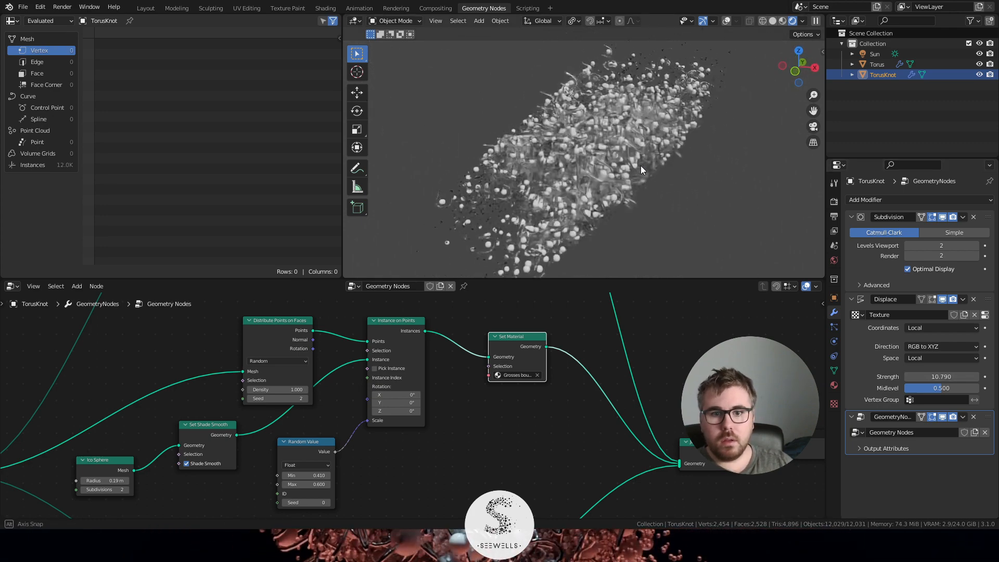
drag(949, 375, 917, 375)
middle_drag(571, 174, 584, 150)
scroll(723, 179, up, 4)
scroll(585, 149, up, 2)
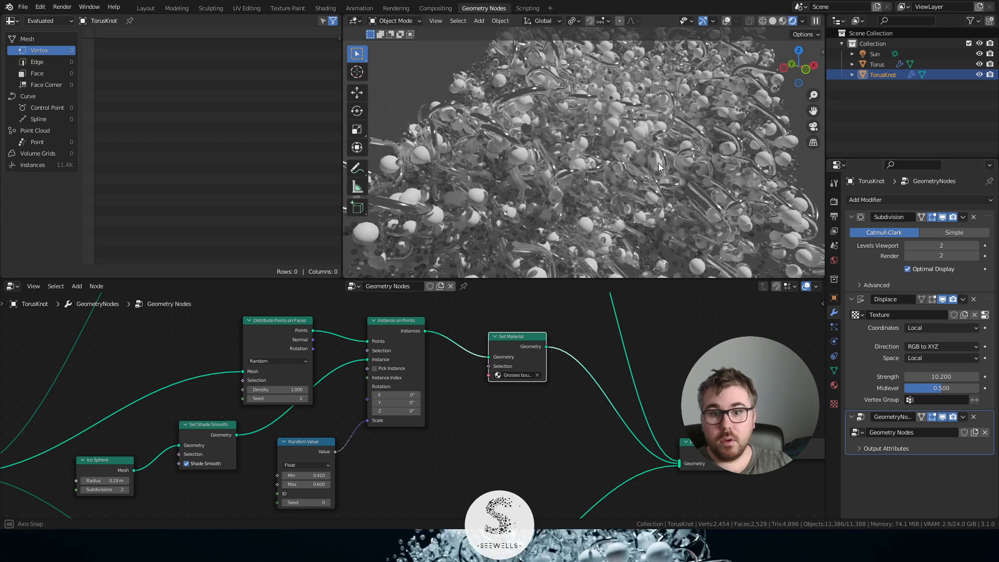
middle_drag(658, 165, 726, 63)
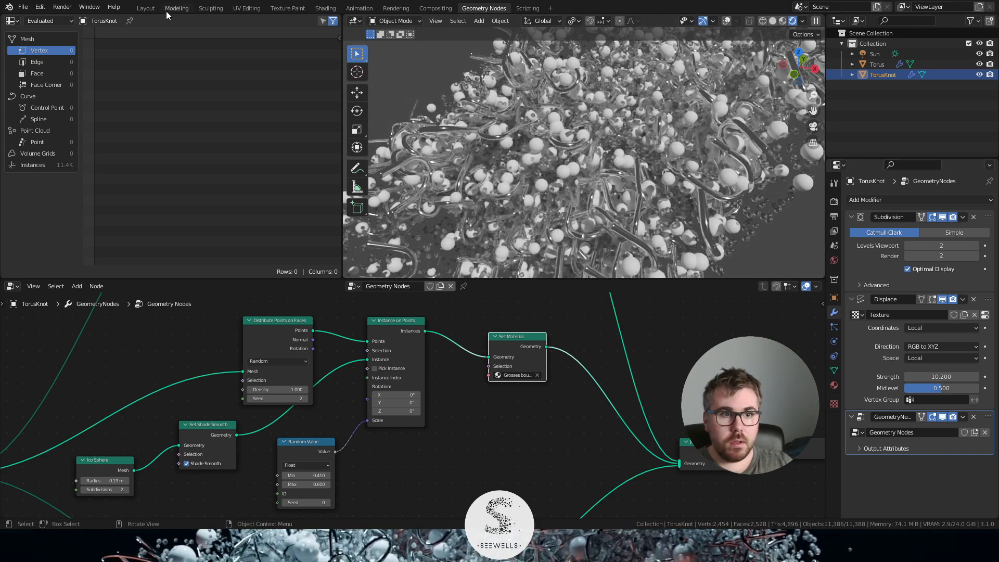
- Switch to the Layout workspace, deselect the TorusKnot and inspect the whole scatter from several angles
click(146, 9)
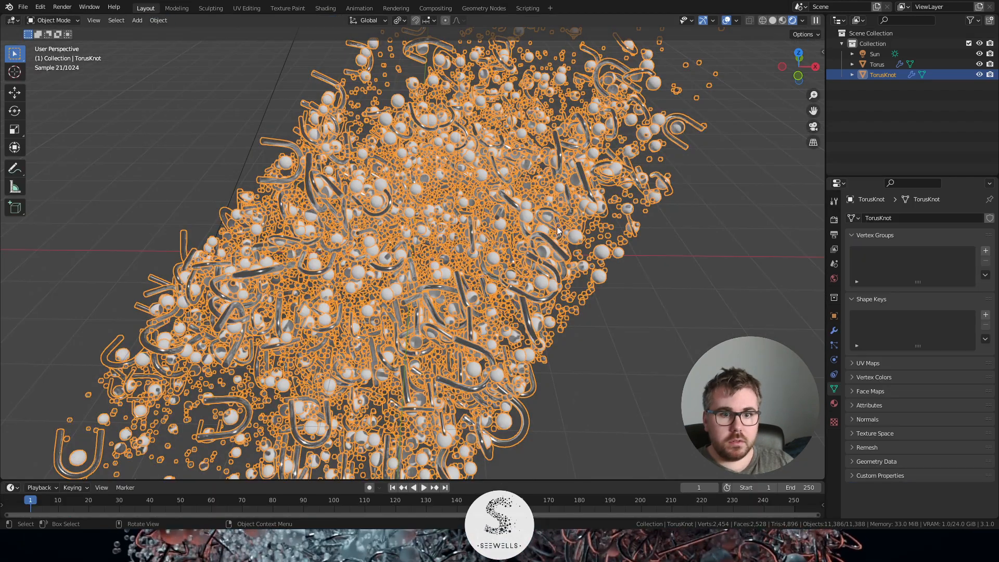
click(658, 256)
middle_drag(658, 255, 567, 229)
scroll(693, 245, up, 1)
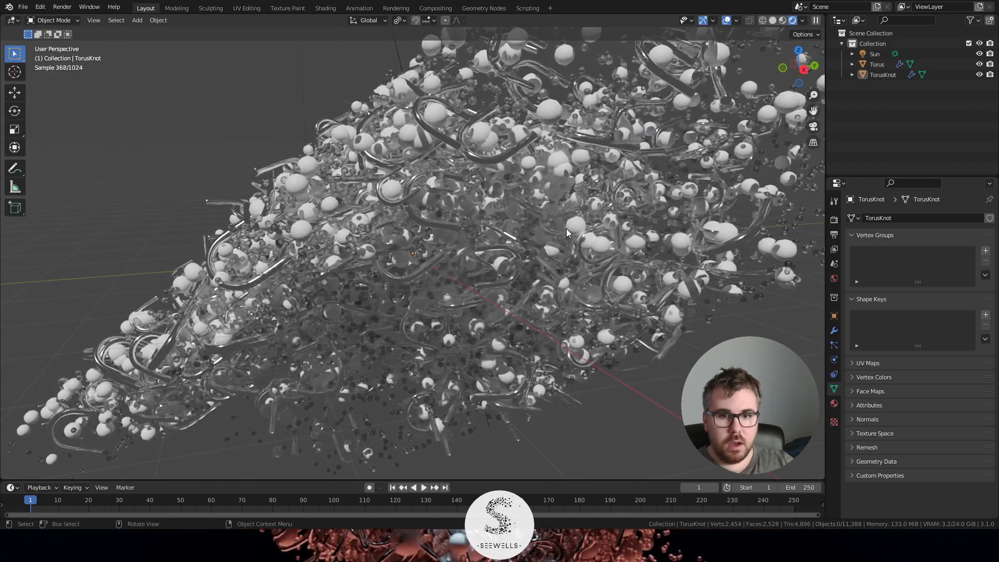
scroll(566, 230, down, 6)
middle_drag(485, 226, 492, 262)
scroll(493, 261, up, 5)
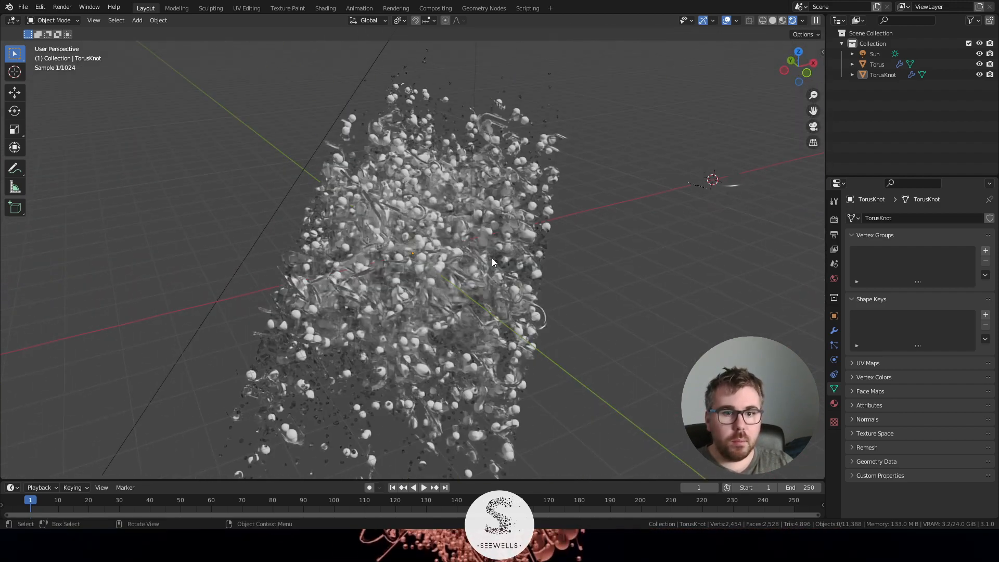
- Back in the Geometry Nodes workspace, set the Distribute Points on Faces Density of the Grosses boules branch to 0.5
click(463, 9)
scroll(442, 355, down, 3)
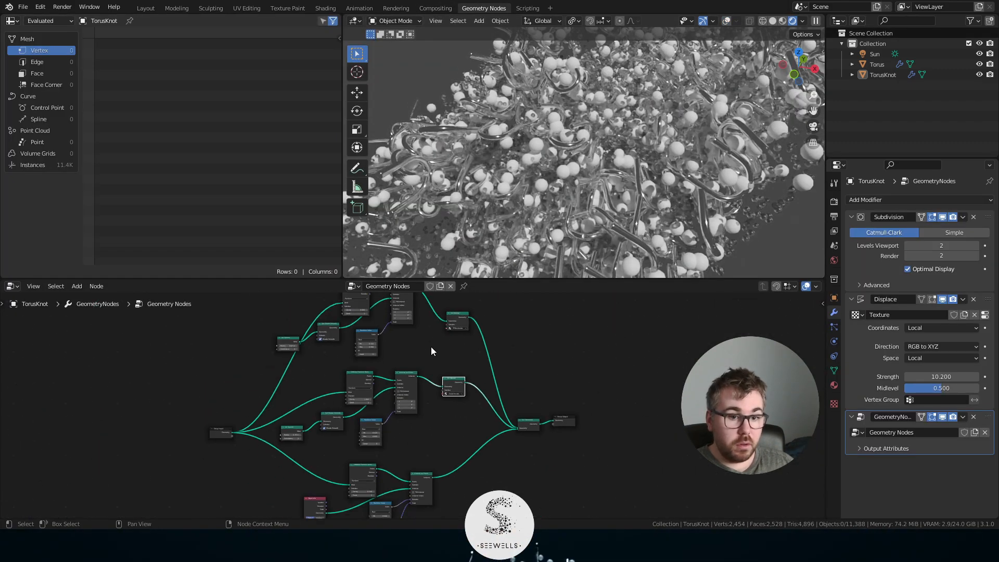
scroll(465, 372, up, 6)
double_click(398, 403)
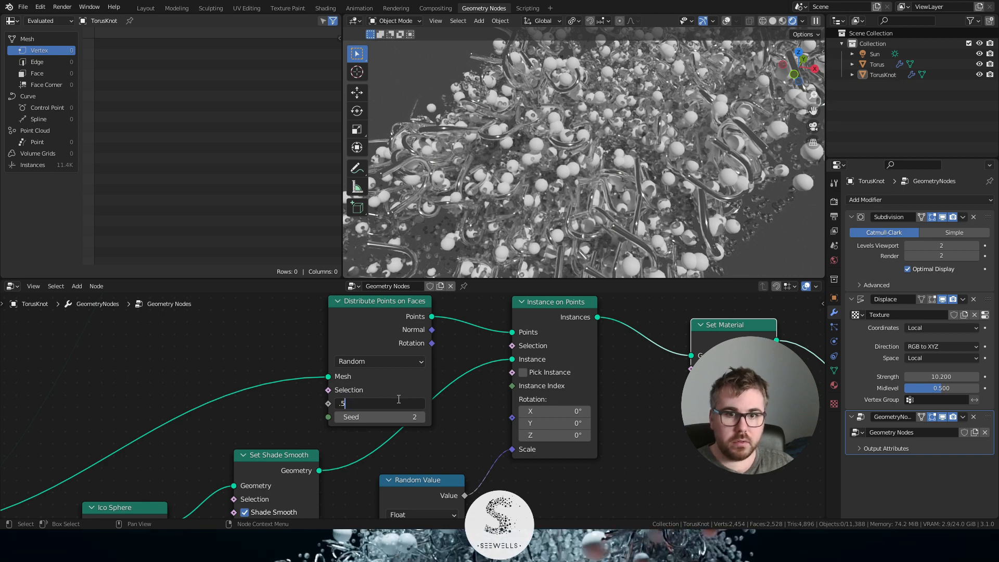
text(.5)
key(Return)
scroll(665, 148, down, 6)
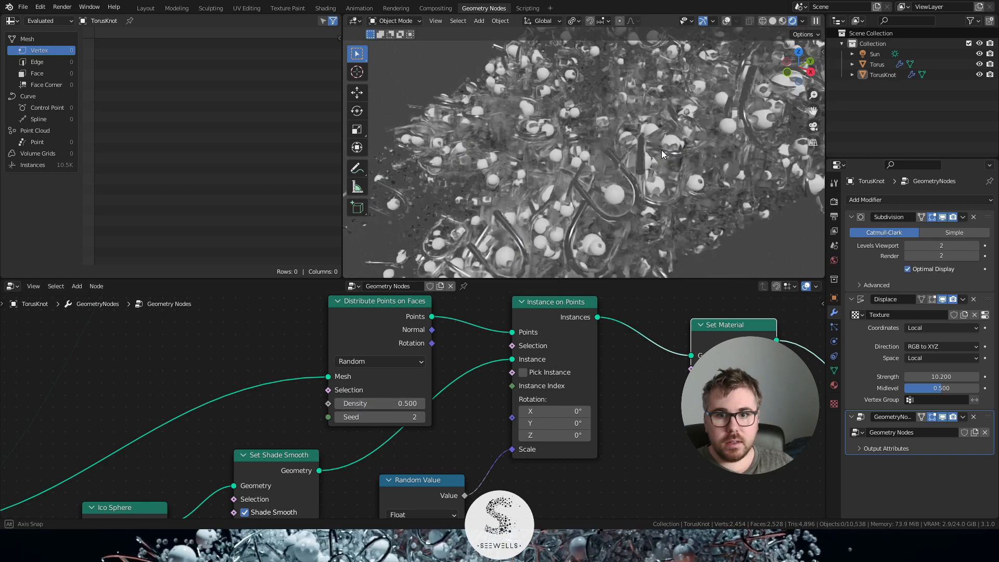
- Set the Distribute Points on Faces Density of the PEtites boules branch to 10
scroll(414, 380, down, 6)
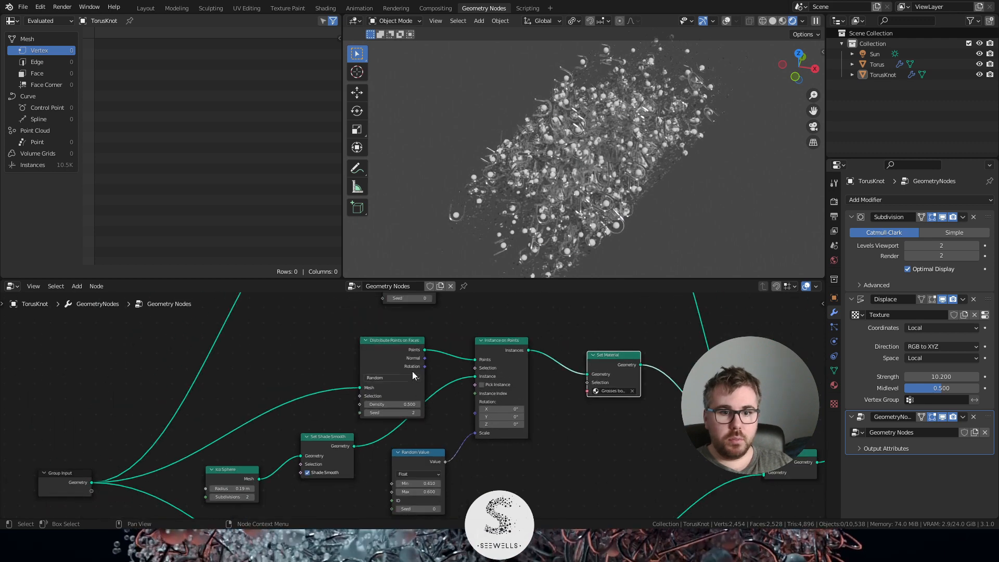
middle_drag(412, 370, 432, 465)
mouse_move(463, 364)
middle_down()
mouse_move(478, 440)
mouse_move(459, 396)
middle_up()
scroll(458, 396, up, 3)
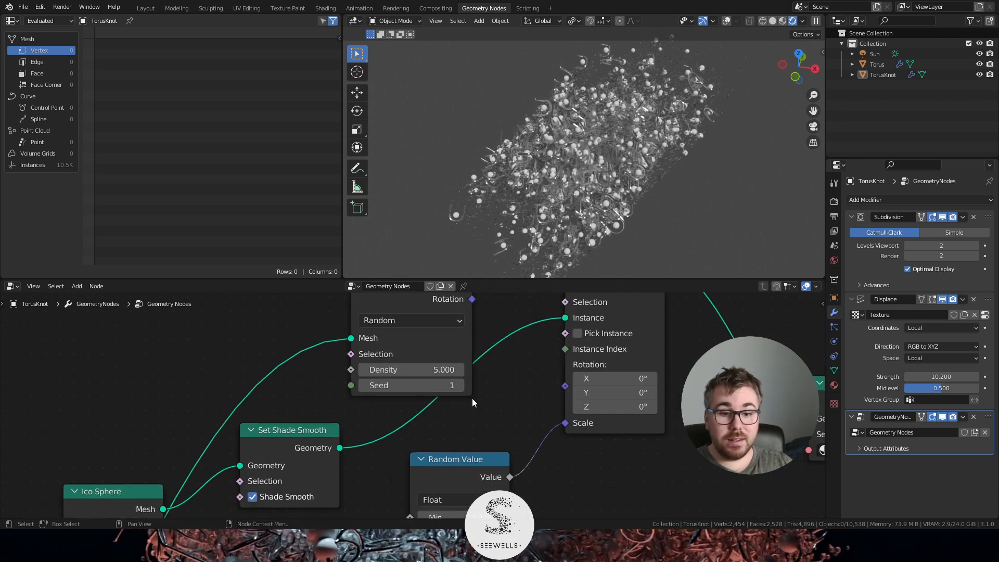
click(428, 370)
key(Return)
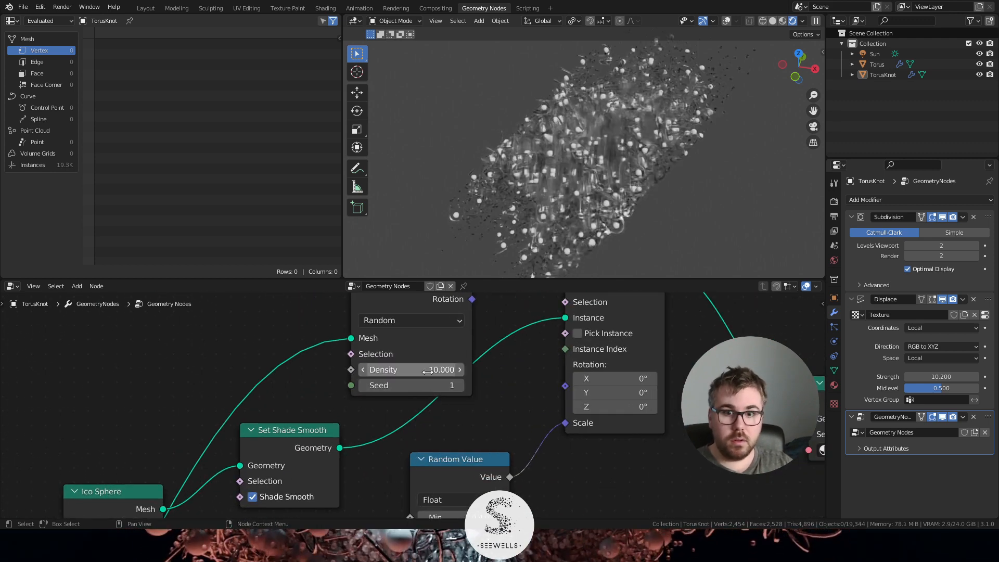
- Inspect the updated sphere distribution up close, then orbit around the whole scatter in the Layout workspace
scroll(760, 175, up, 5)
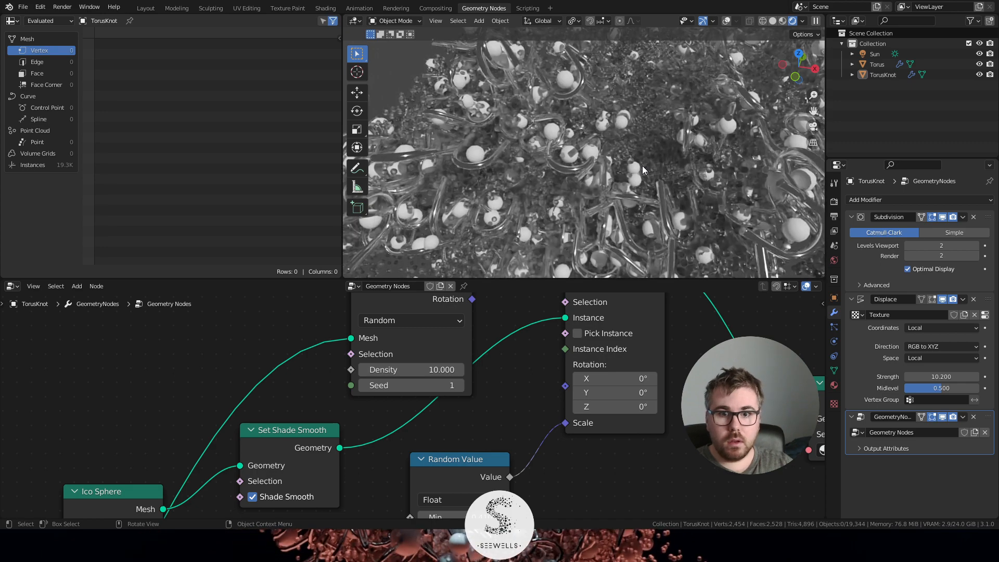
middle_drag(607, 134, 632, 136)
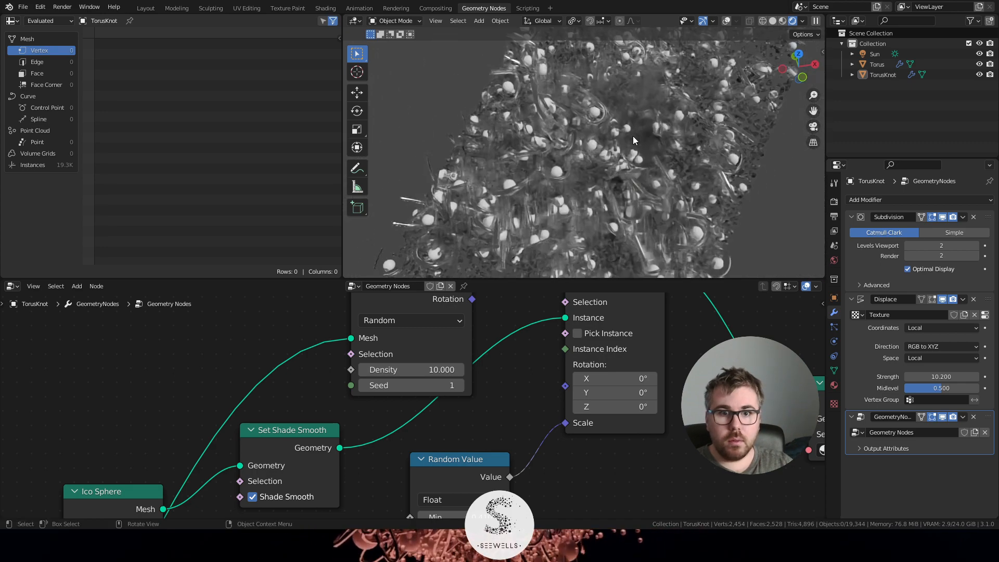
click(145, 8)
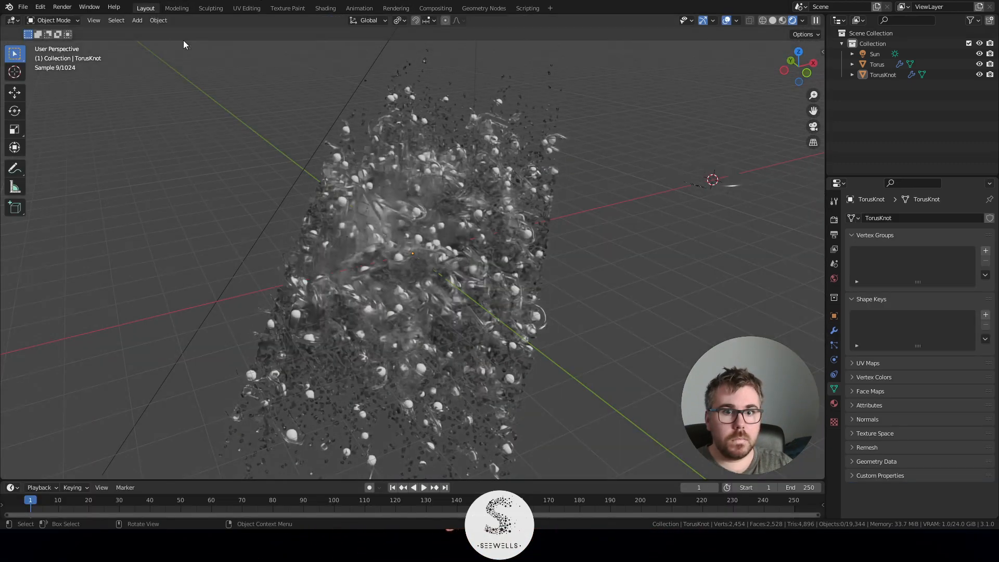
middle_drag(600, 245, 560, 243)
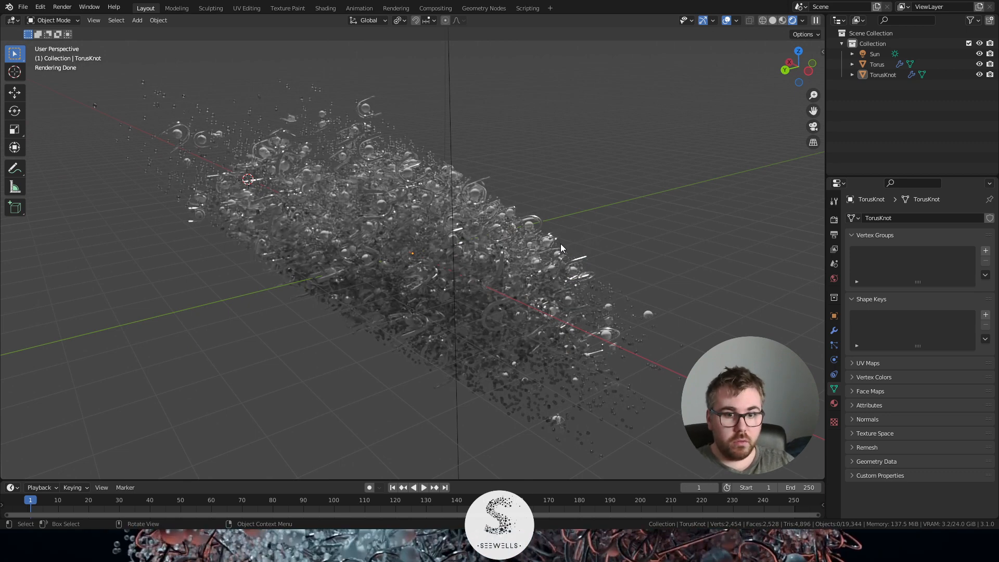
middle_drag(542, 335, 643, 303)
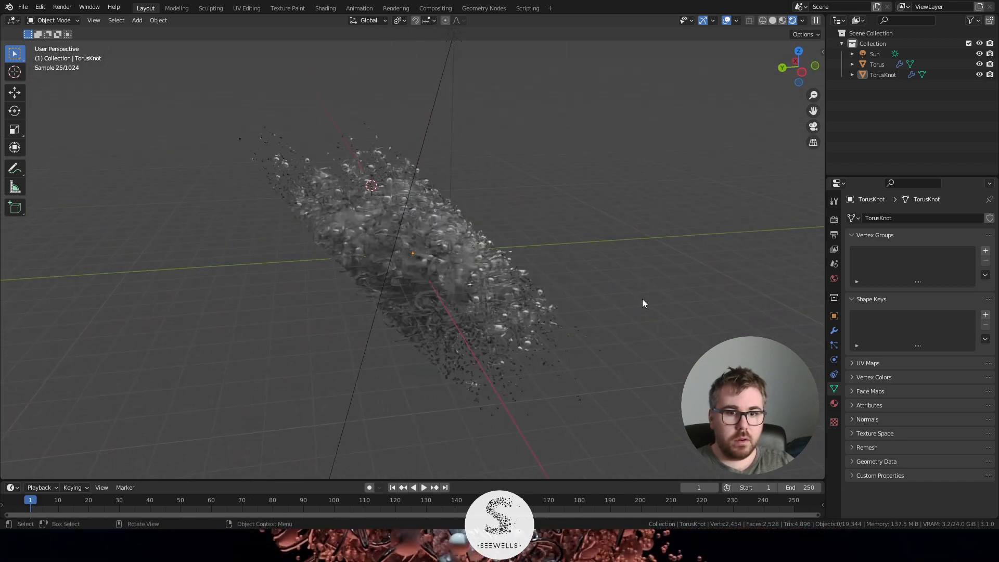
- Add a camera to the scene and look through it
key(shift+a)
key(Escape)
middle_drag(579, 223, 498, 238)
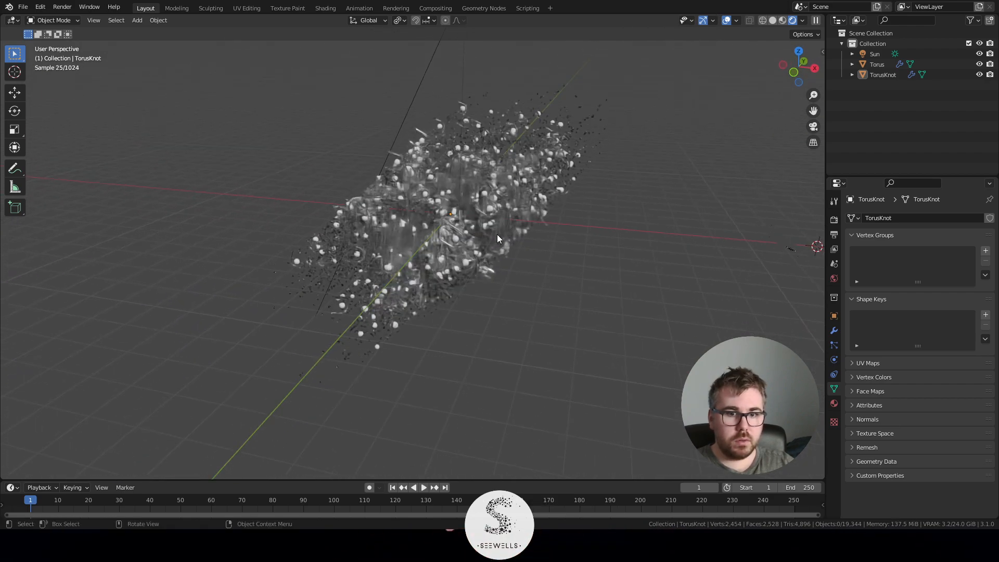
key(shift+a)
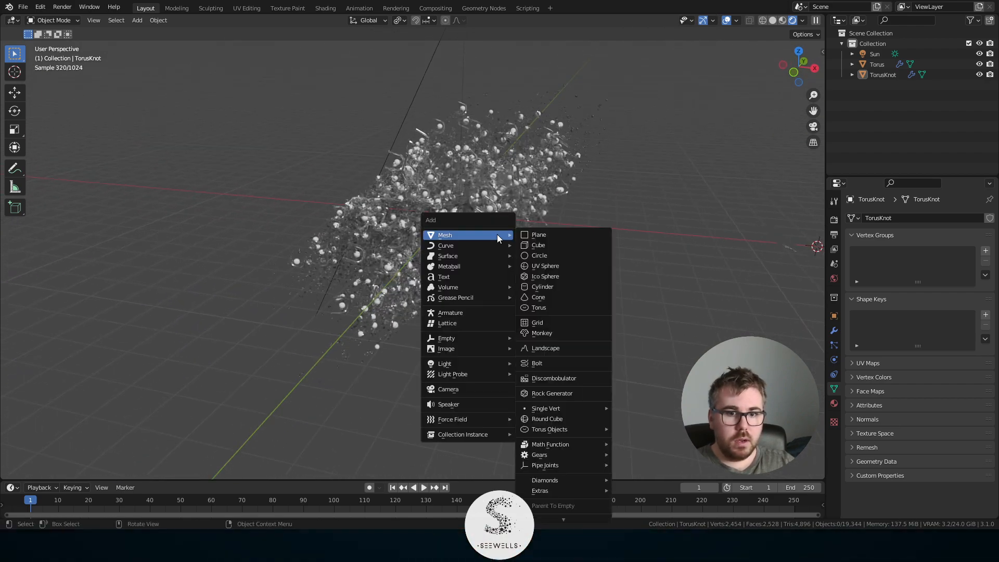
click(470, 388)
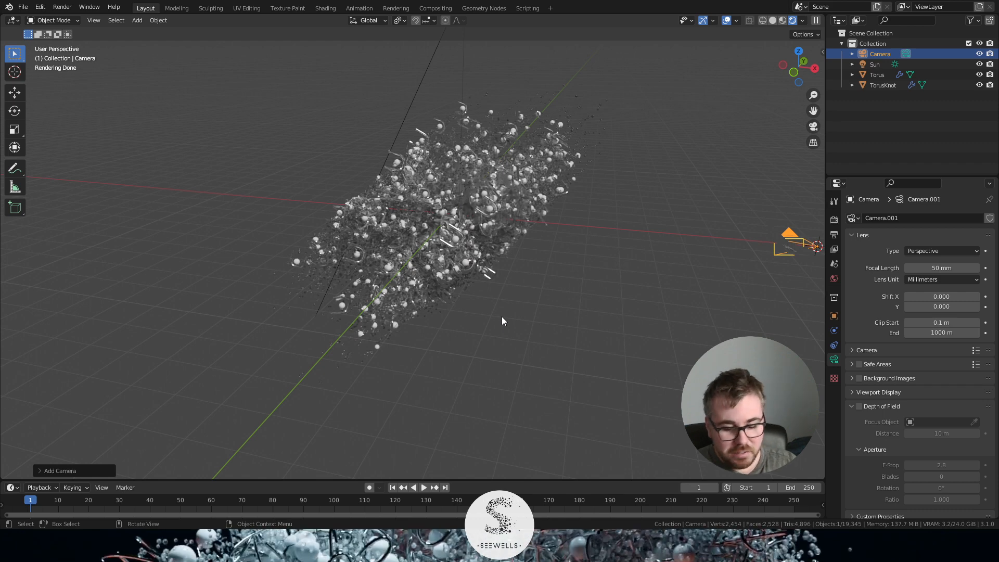
key(KP_0)
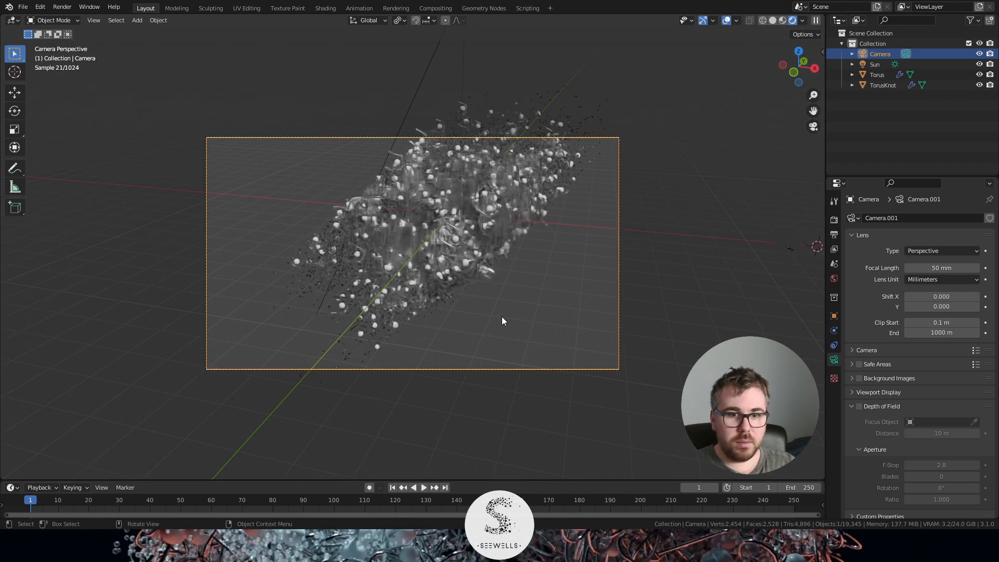
- Lock the camera to the view, reframe it so the whole scatter fits in the frame, and unlock it again
key(n)
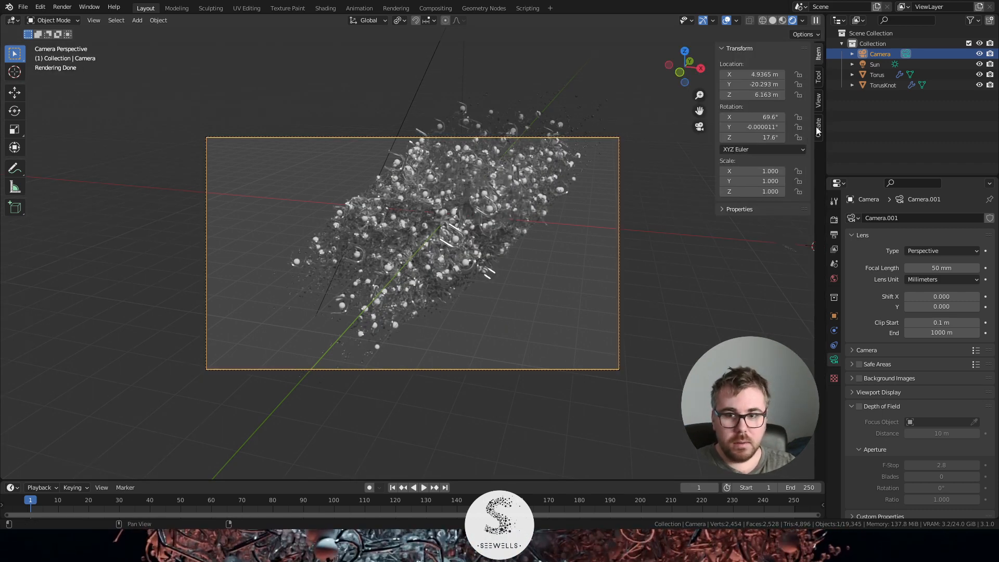
click(817, 103)
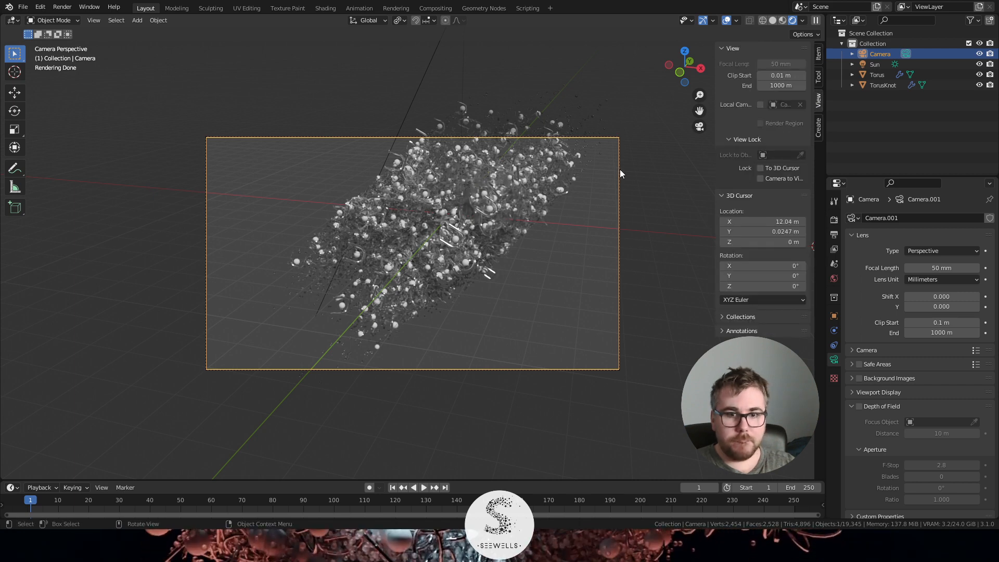
click(768, 178)
middle_drag(599, 184, 561, 238)
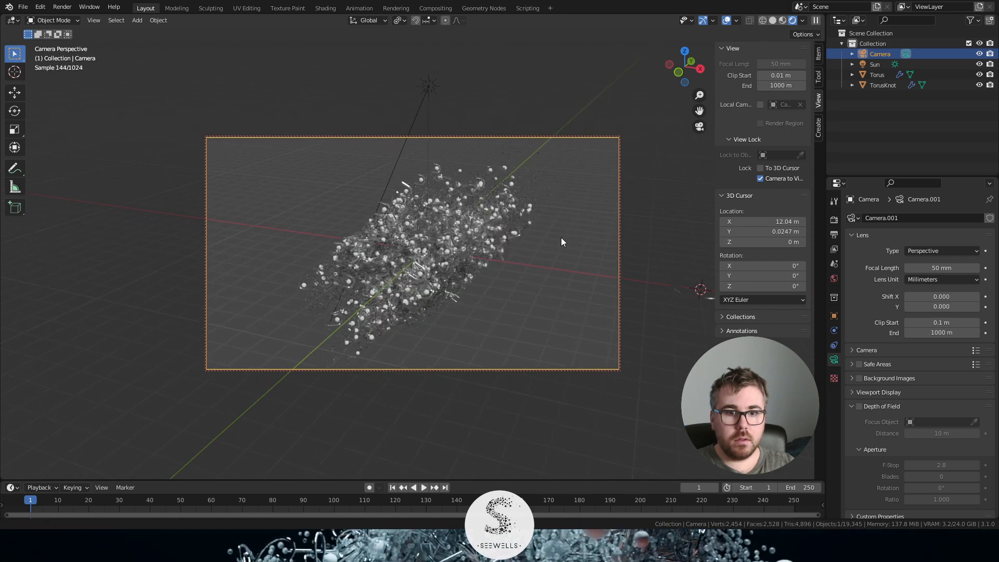
click(761, 179)
- Delete the Sun light and check the unlit scatter up close and from farther away
click(426, 87)
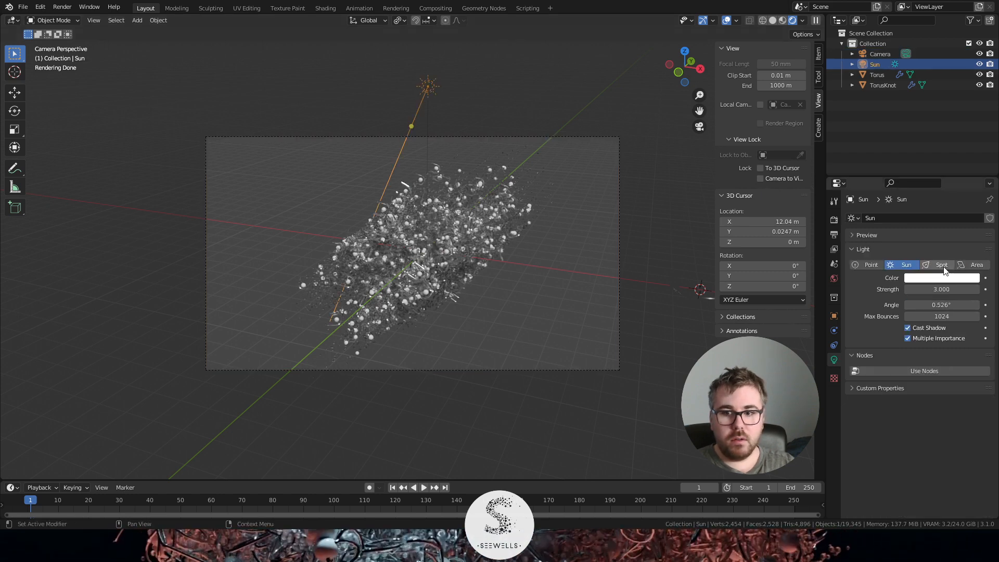
key(Delete)
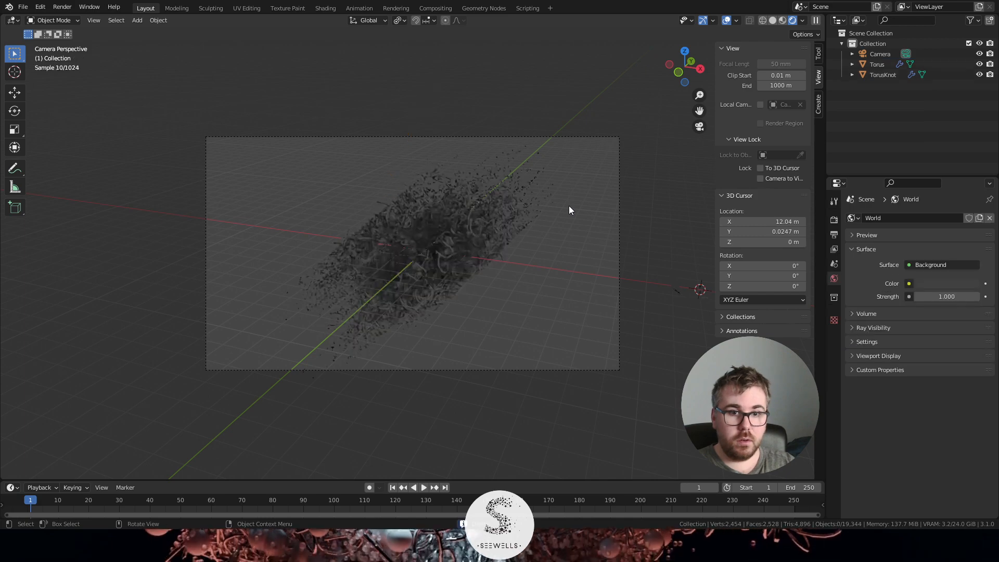
scroll(567, 208, up, 8)
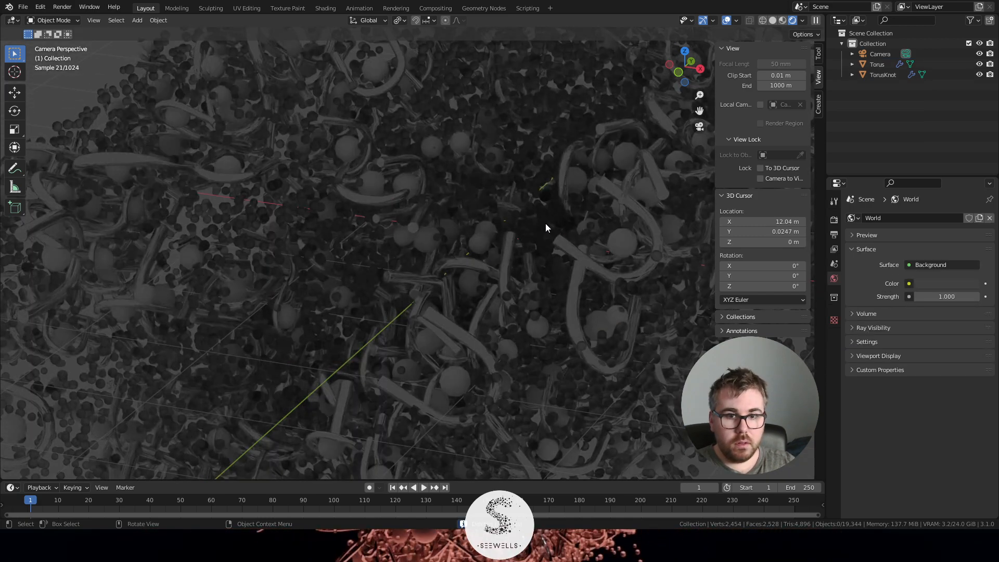
scroll(546, 225, down, 4)
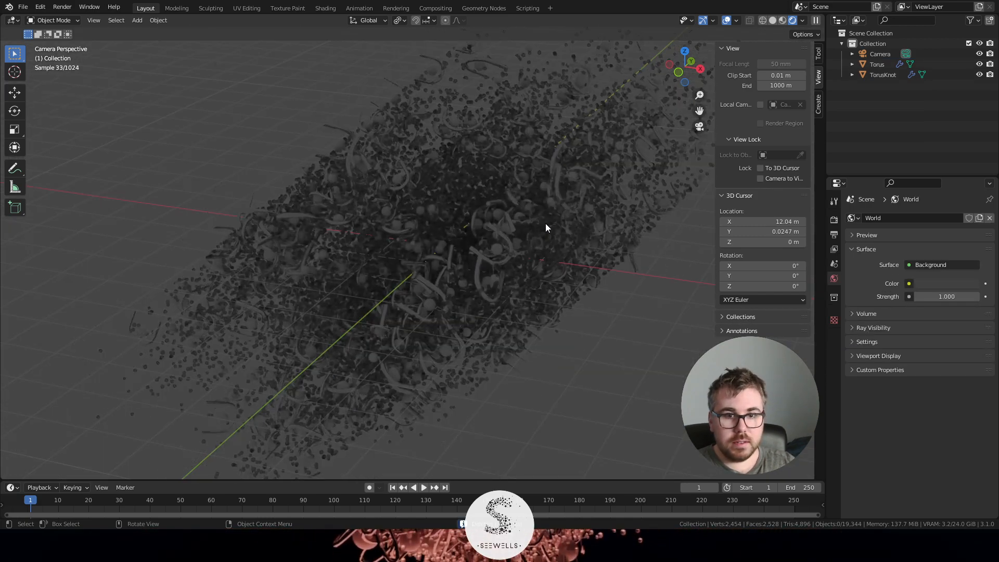
scroll(486, 234, up, 6)
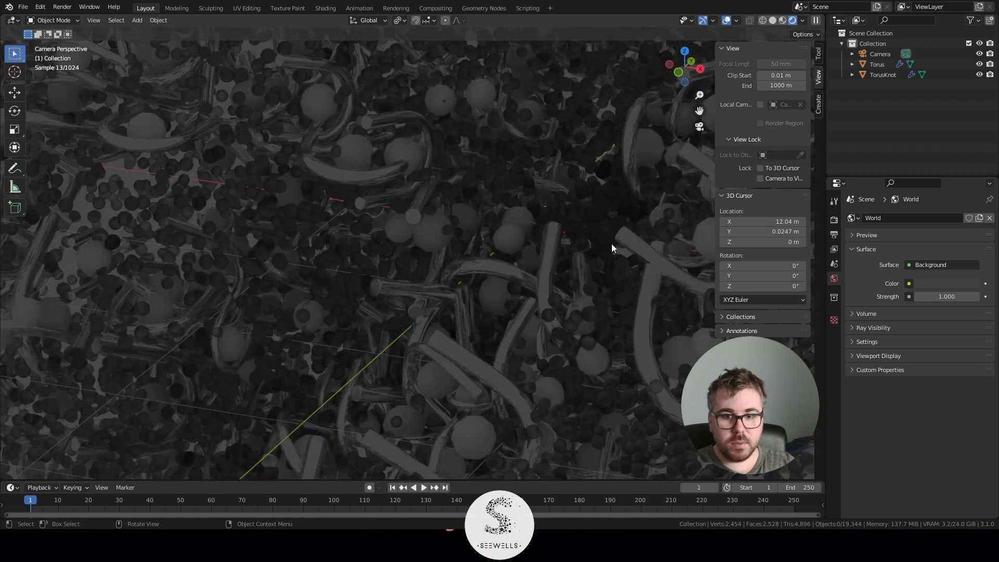
scroll(564, 286, down, 6)
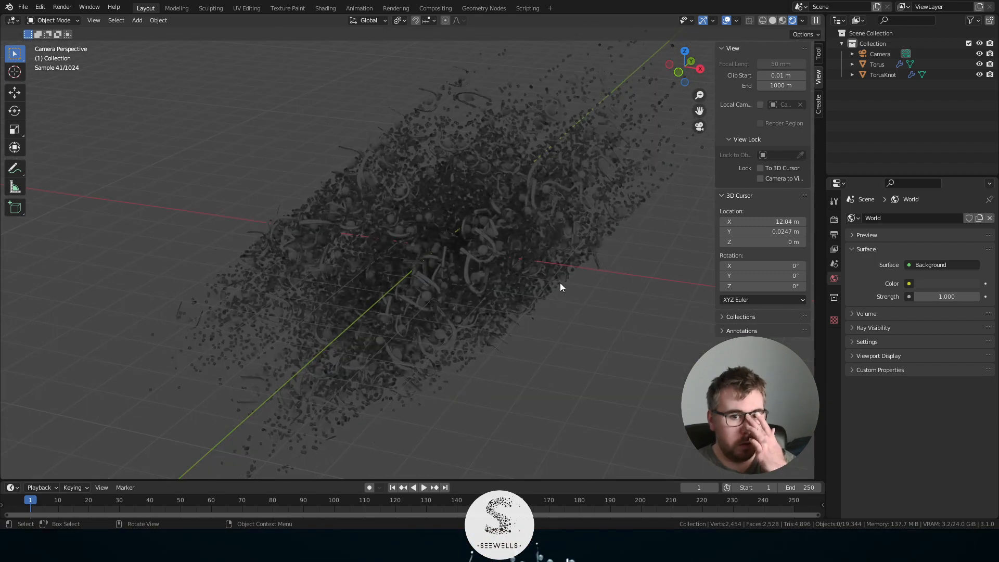
- Set the World background Strength to 0
click(948, 295)
text(0)
key(Return)
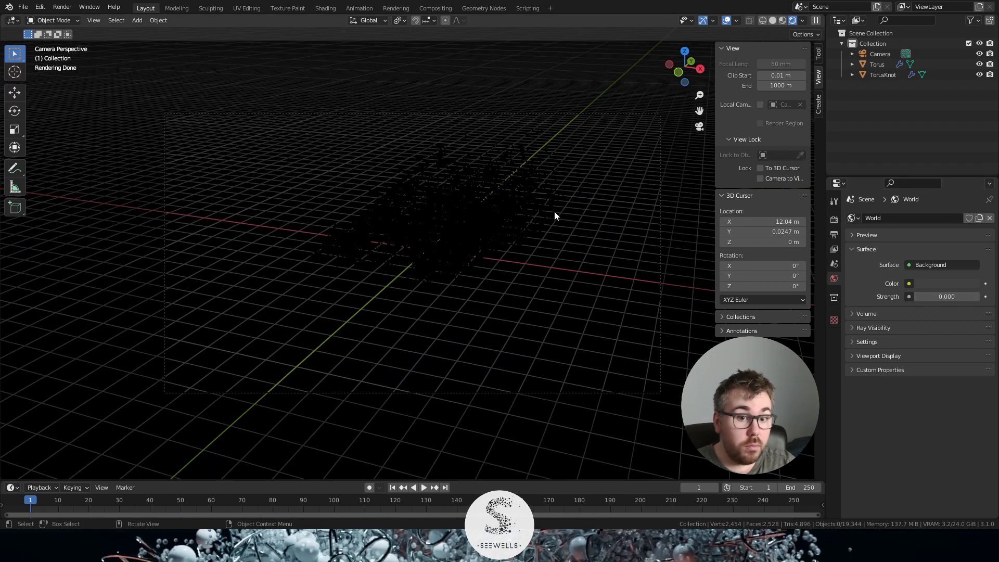
- Add an Area light and move it up beside the scatter
key(shift+a)
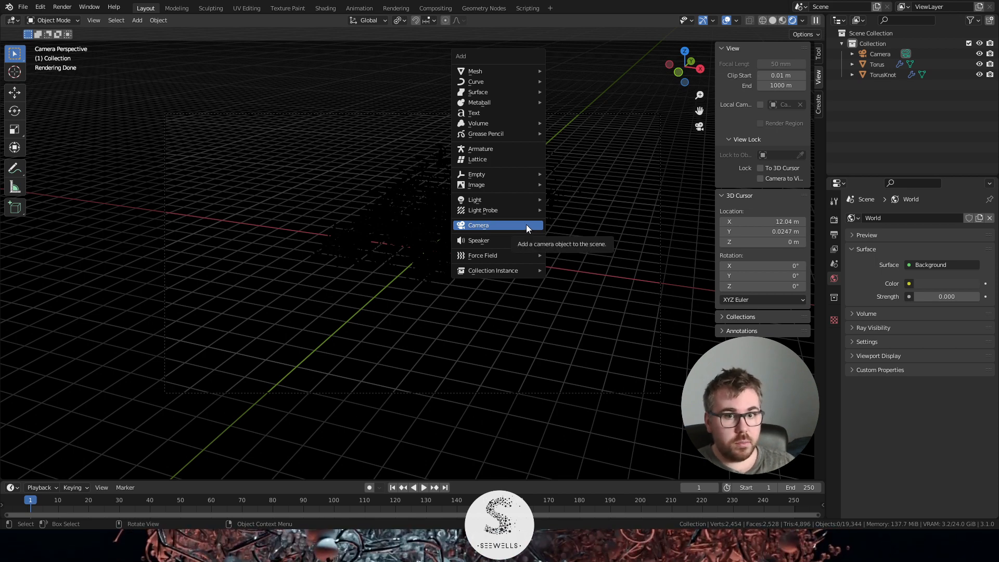
mouse_move(514, 199)
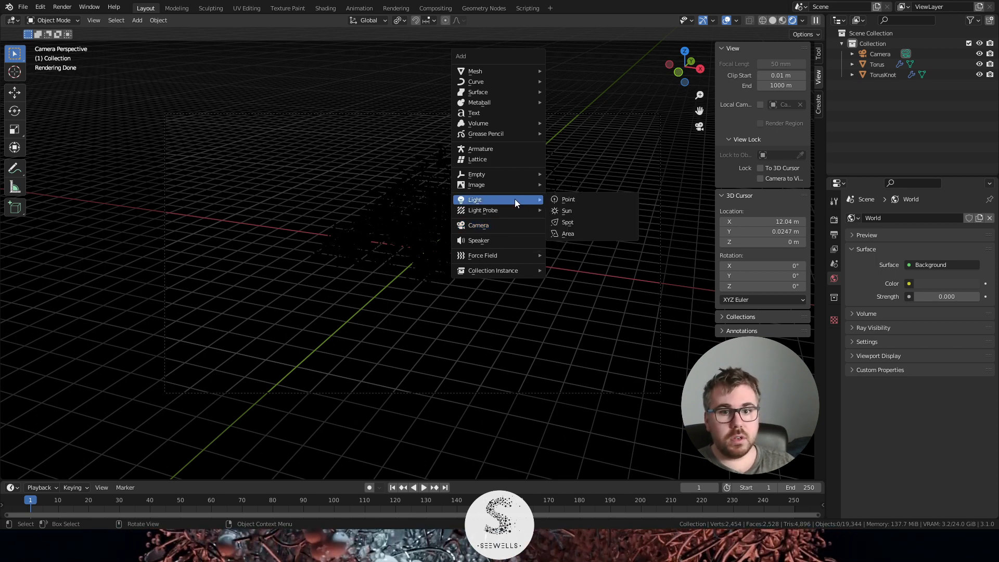
click(575, 235)
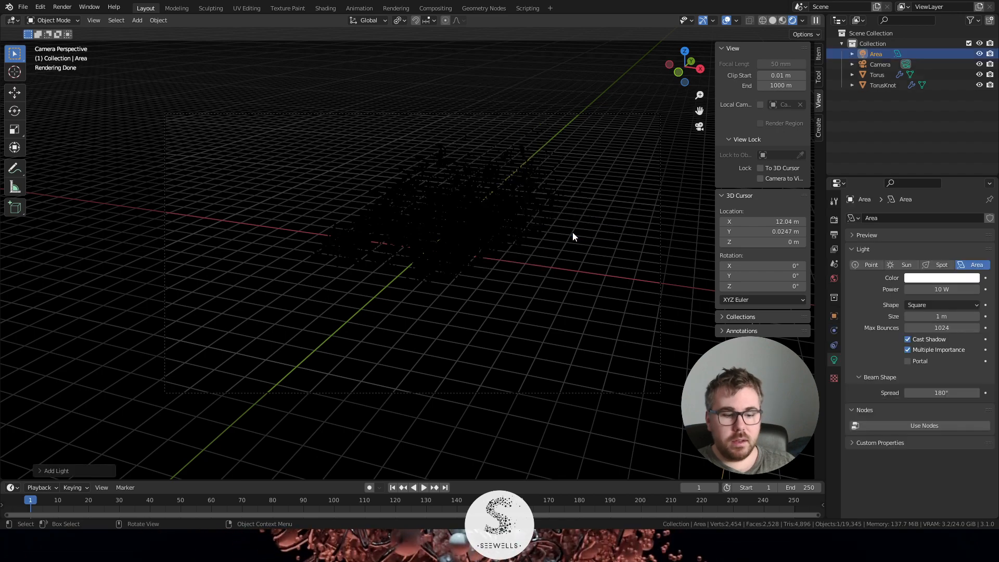
key(g)
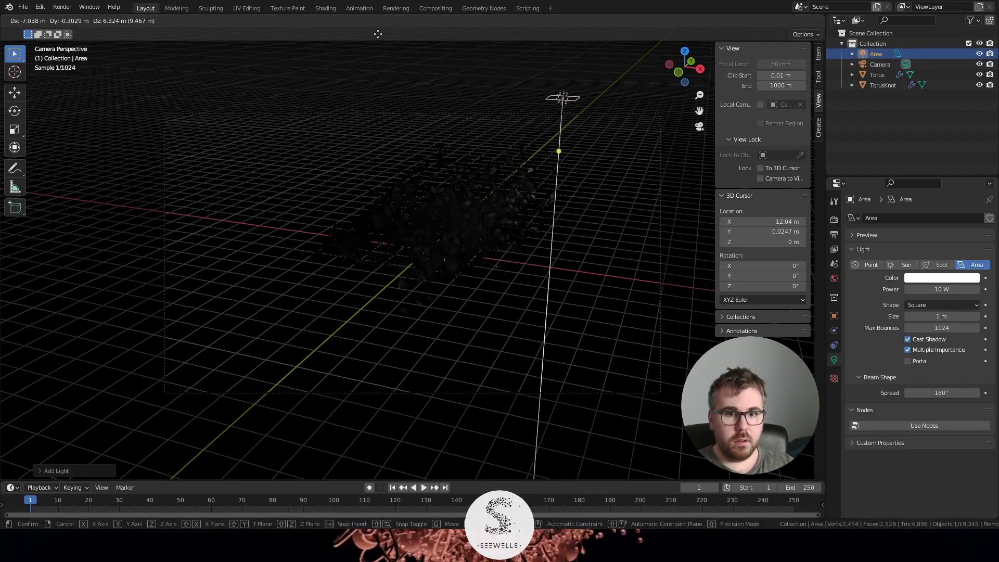
click(378, 34)
- Tilt the Area light about the global Y axis toward the scatter
middle_drag(638, 160, 574, 213)
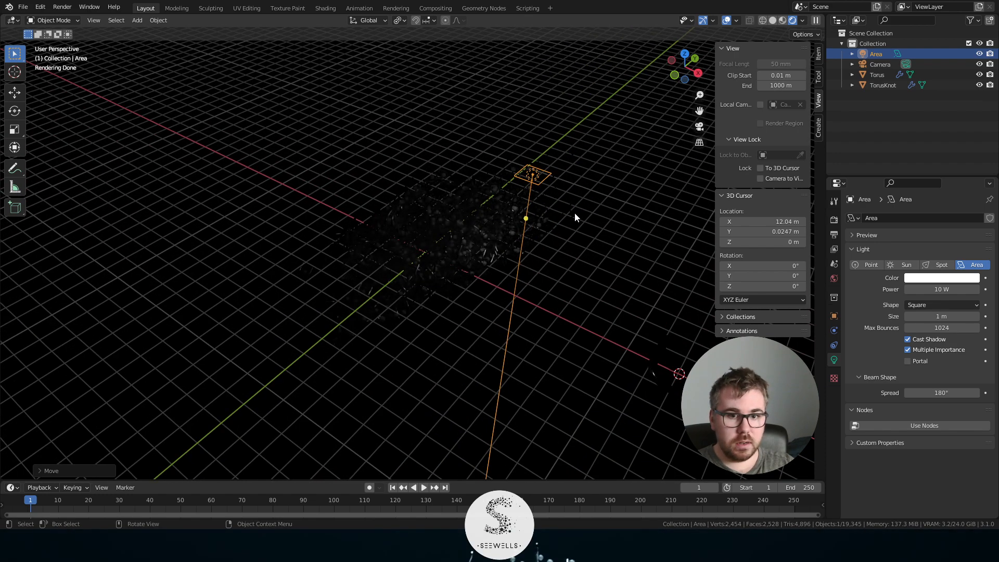
key(r)
key(y)
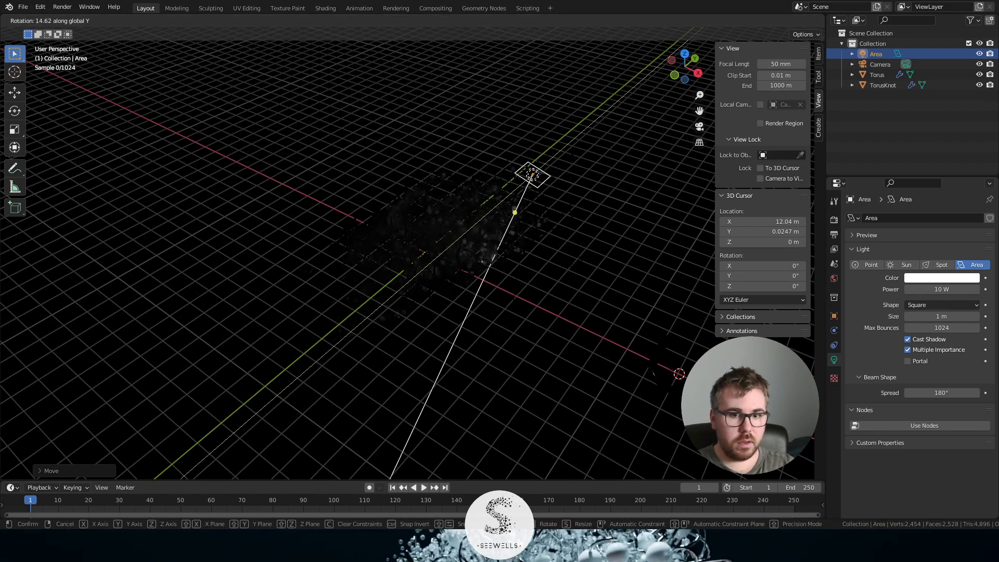
click(557, 276)
- In top view, move the Area light farther out past the scatter's +X/+Y side and rotate it to aim back at the scatter
key(KP_7)
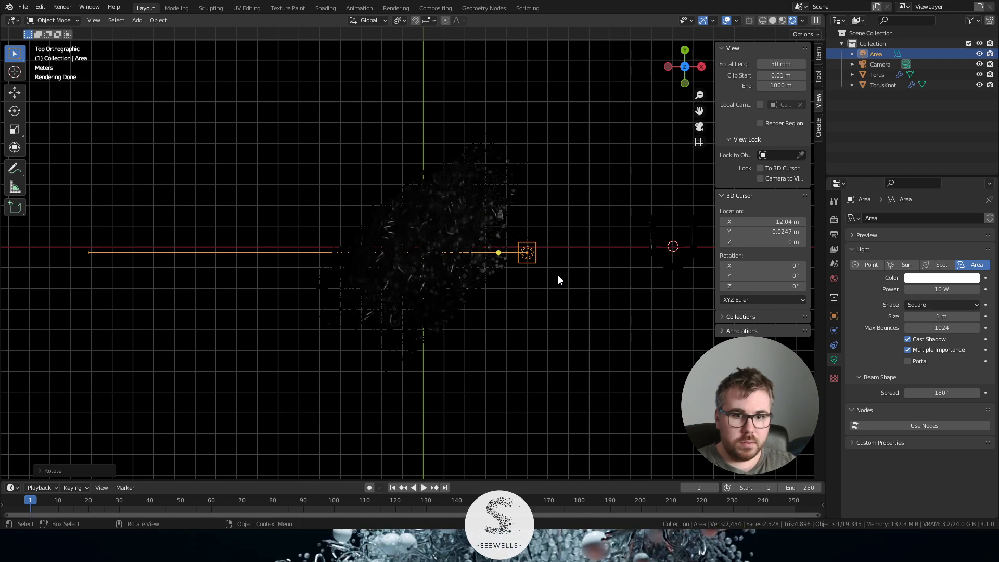
key(g)
click(598, 230)
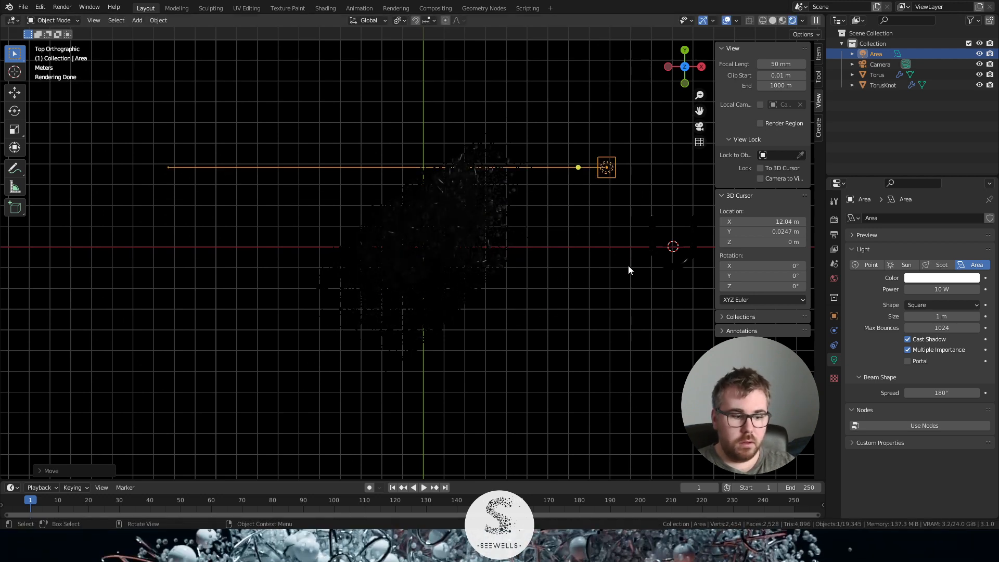
key(r)
click(635, 195)
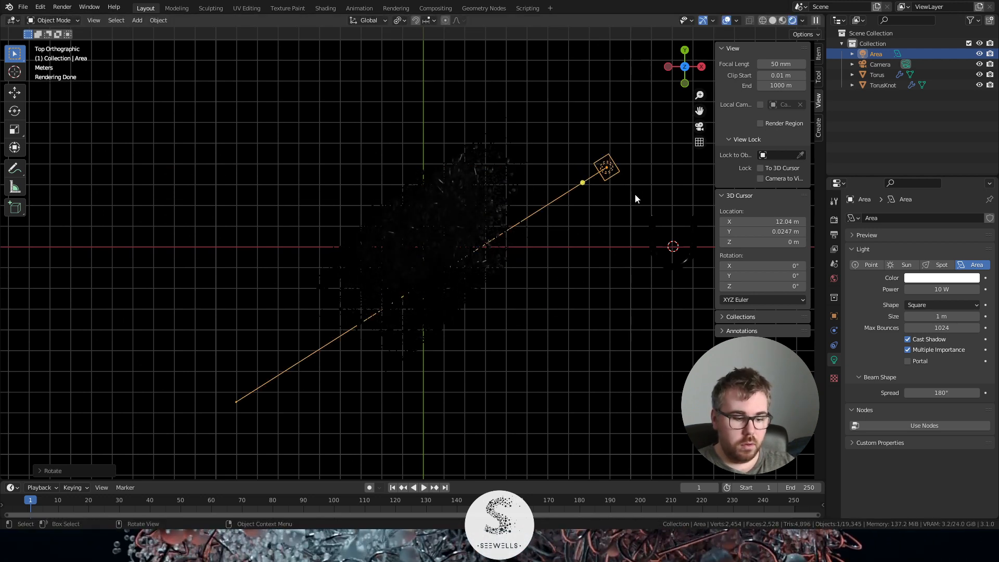
key(g)
click(615, 198)
- Rotate the Area light to a shallower angle aimed at the scatter and scale it up about 4.8 times
middle_drag(616, 198, 551, 231)
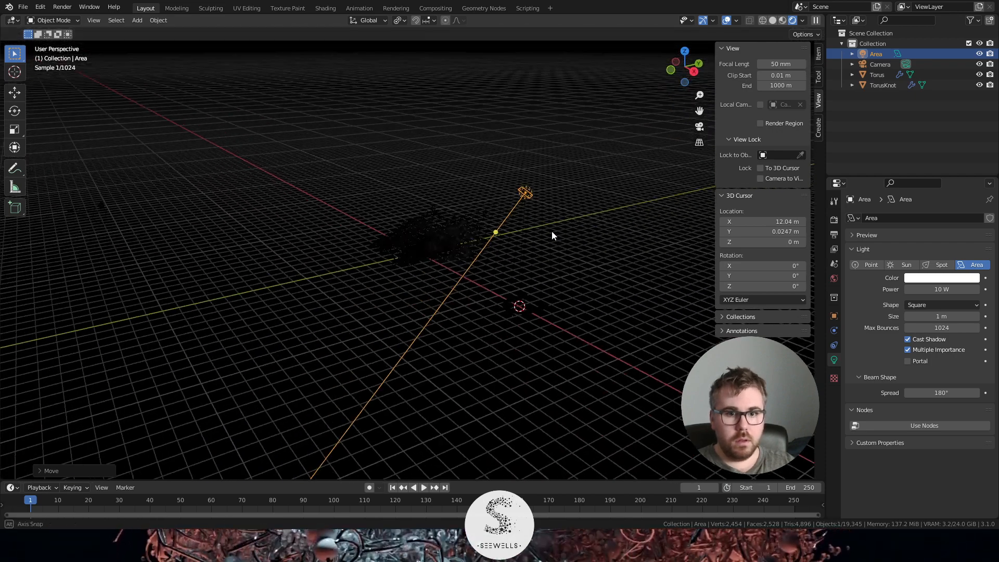
key(r)
click(537, 255)
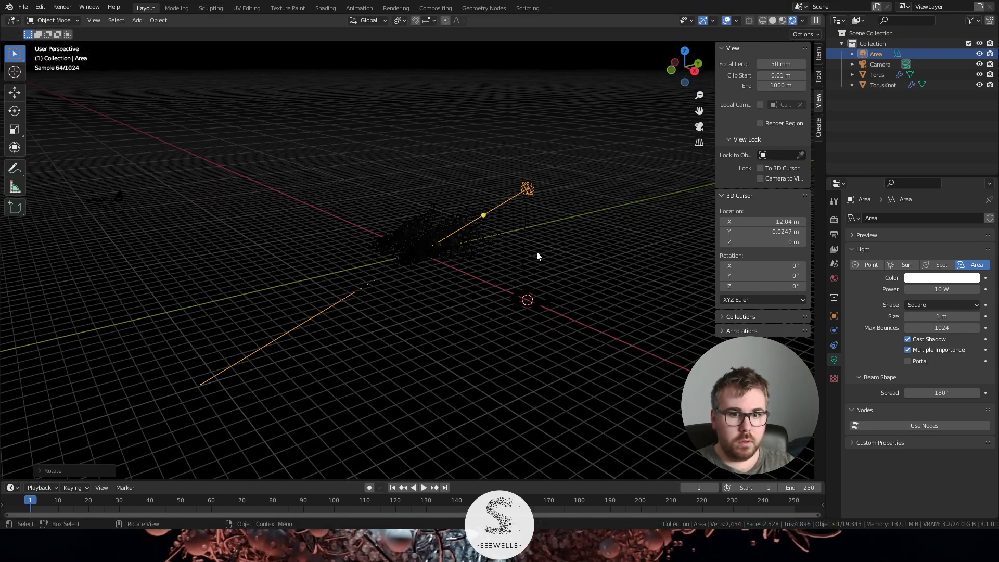
key(s)
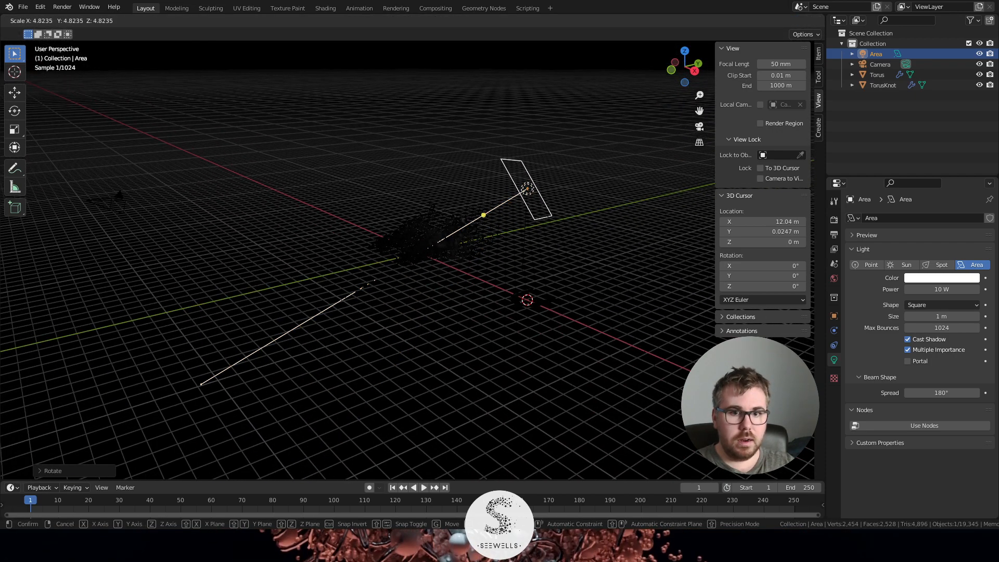
click(200, 385)
key(KP_0)
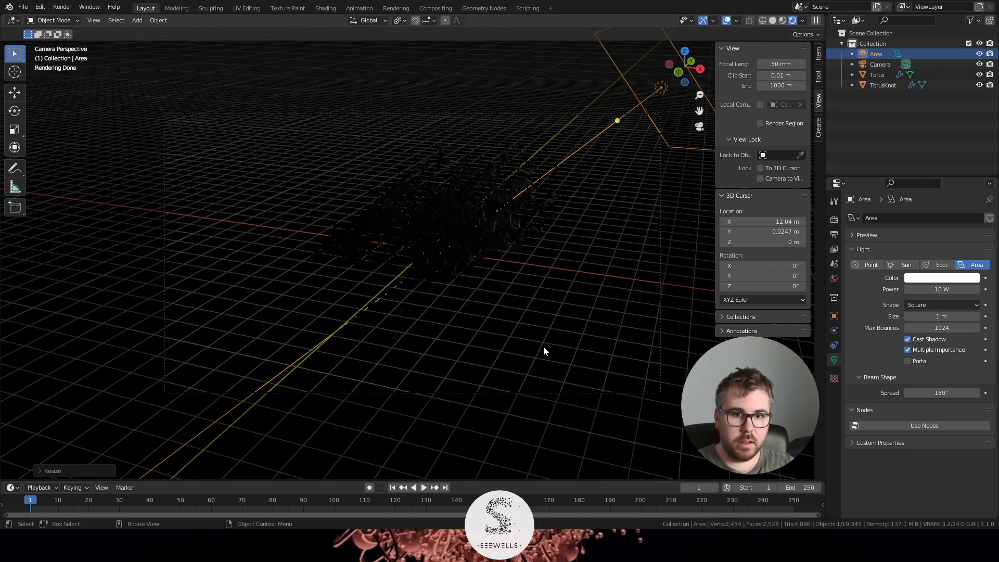
- Set the Area light's Power to 500 W
scroll(518, 263, up, 2)
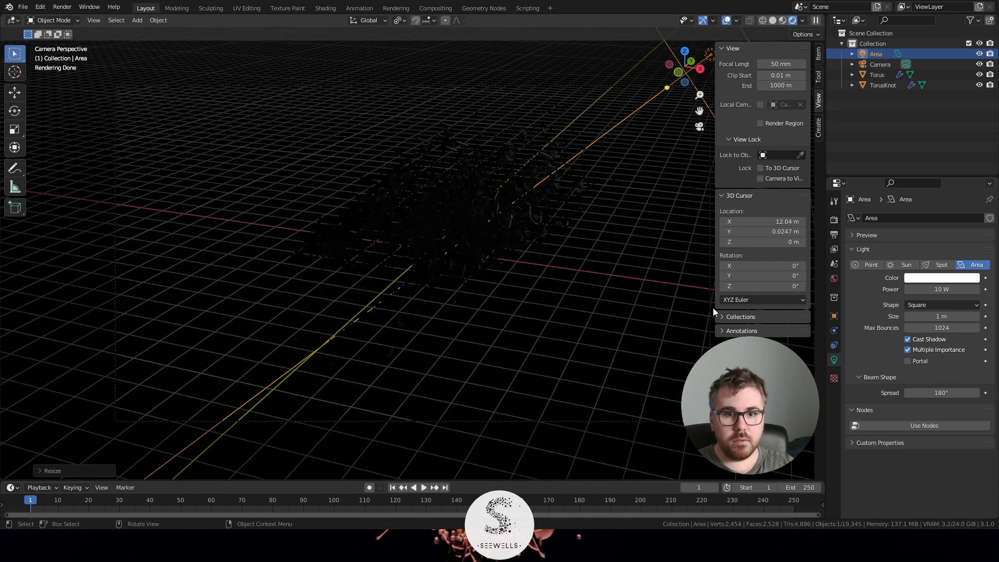
click(960, 290)
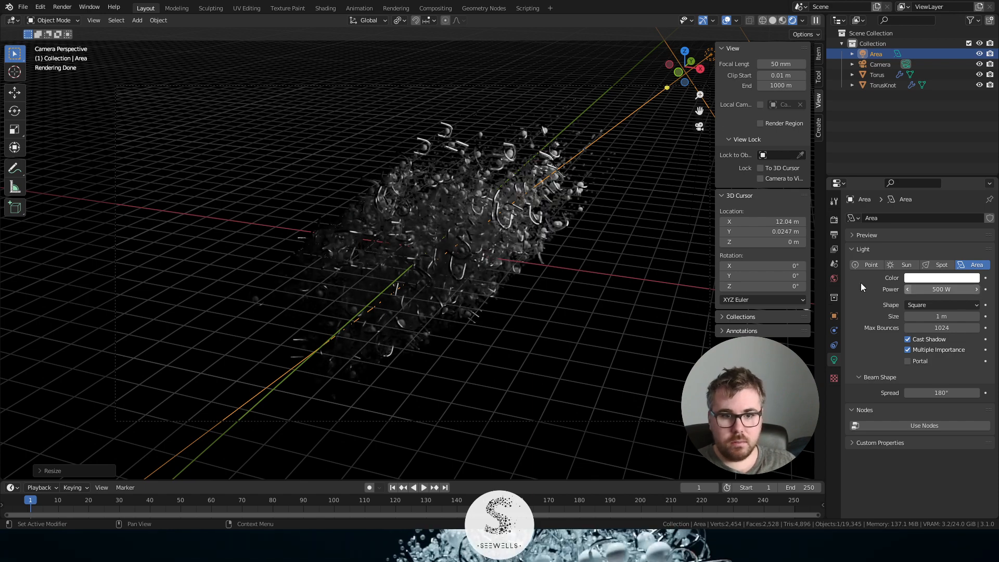
scroll(552, 248, up, 4)
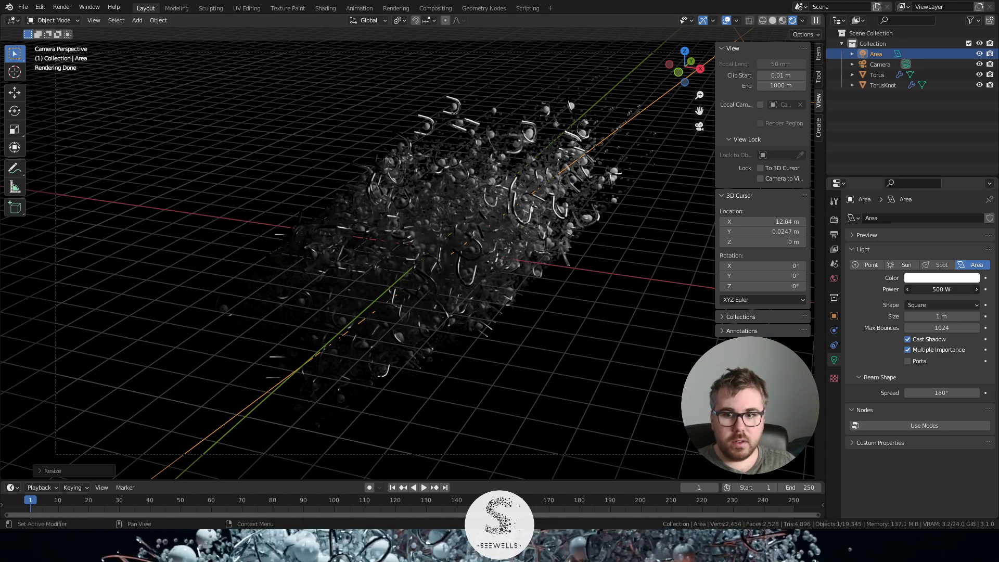
- Set the Area light's Power to 1000 W and check the lighting in camera view
click(948, 289)
text(100)
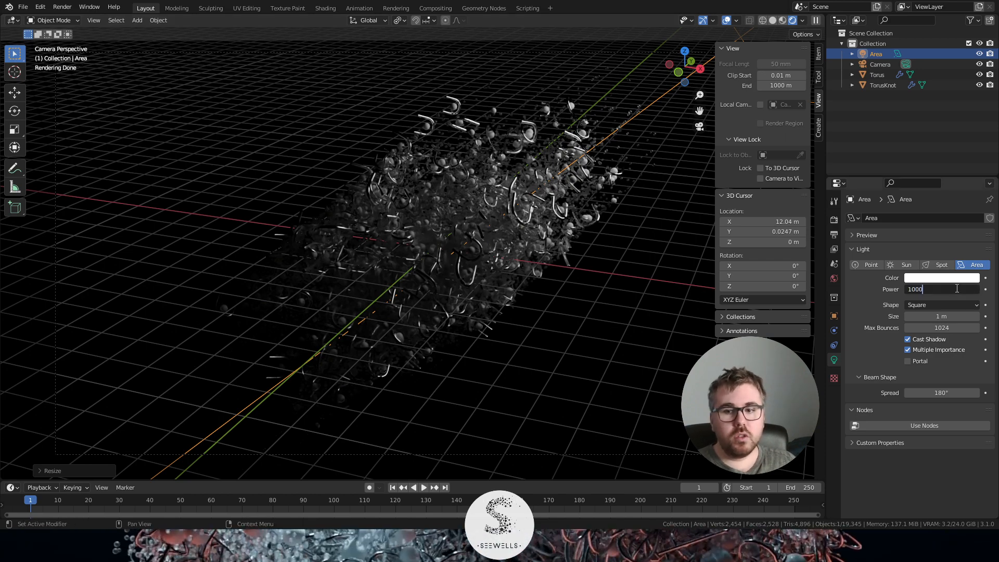
text(0)
key(Return)
scroll(522, 166, up, 6)
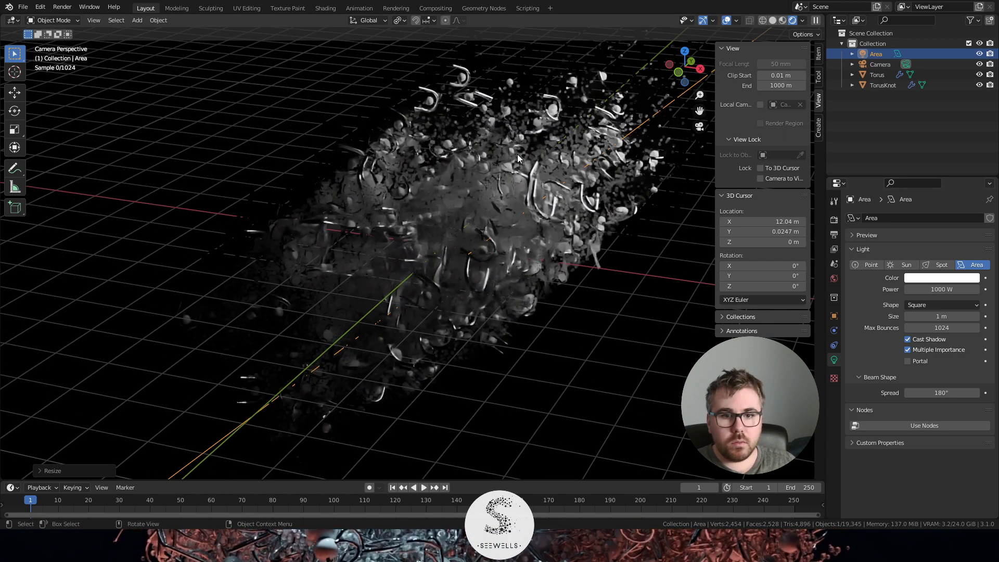
scroll(533, 176, down, 6)
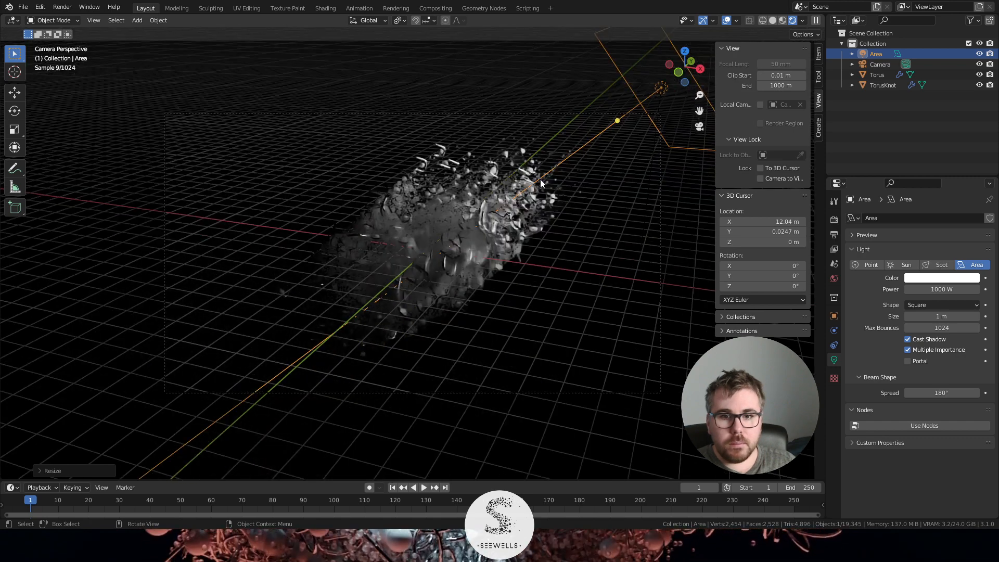
- Set the Color Management Look to Medium High Contrast and inspect the scatter in the rendered camera view
click(834, 222)
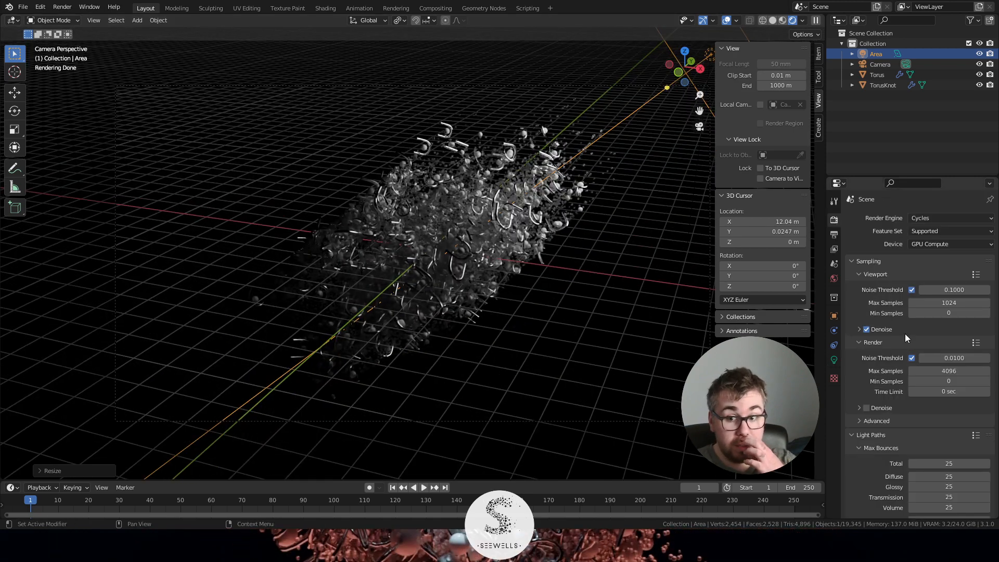
scroll(884, 343, down, 10)
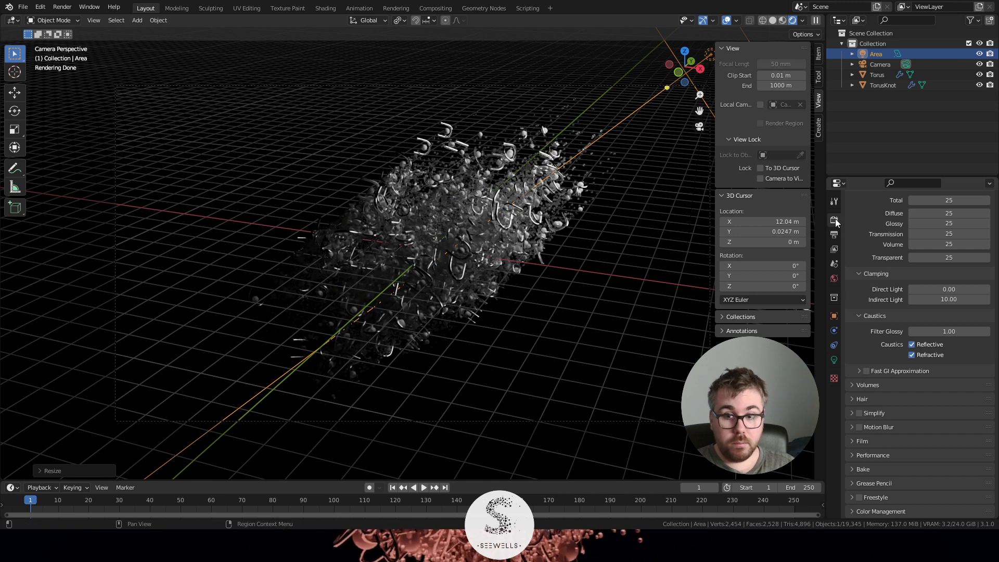
click(885, 511)
scroll(915, 456, down, 5)
click(934, 455)
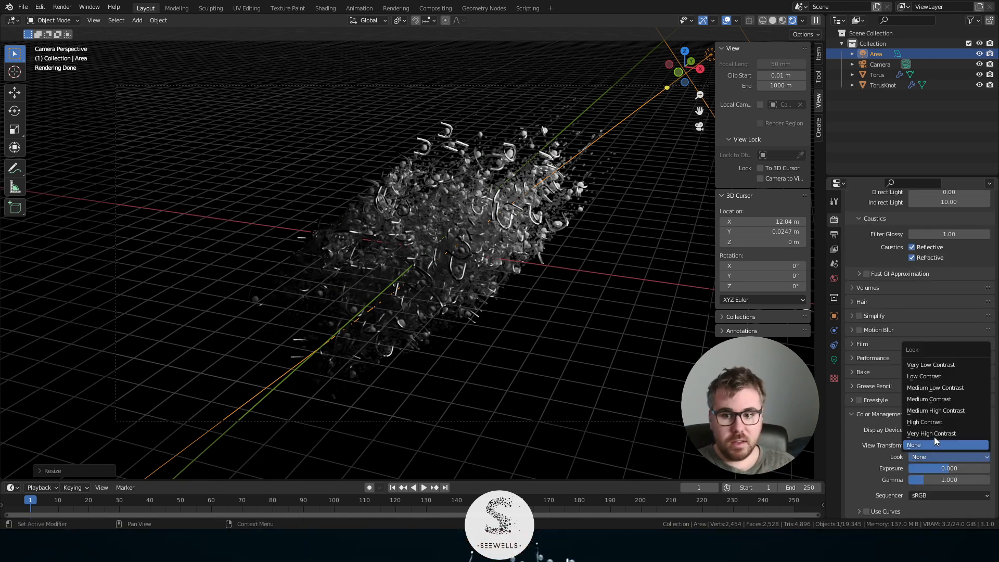
click(944, 410)
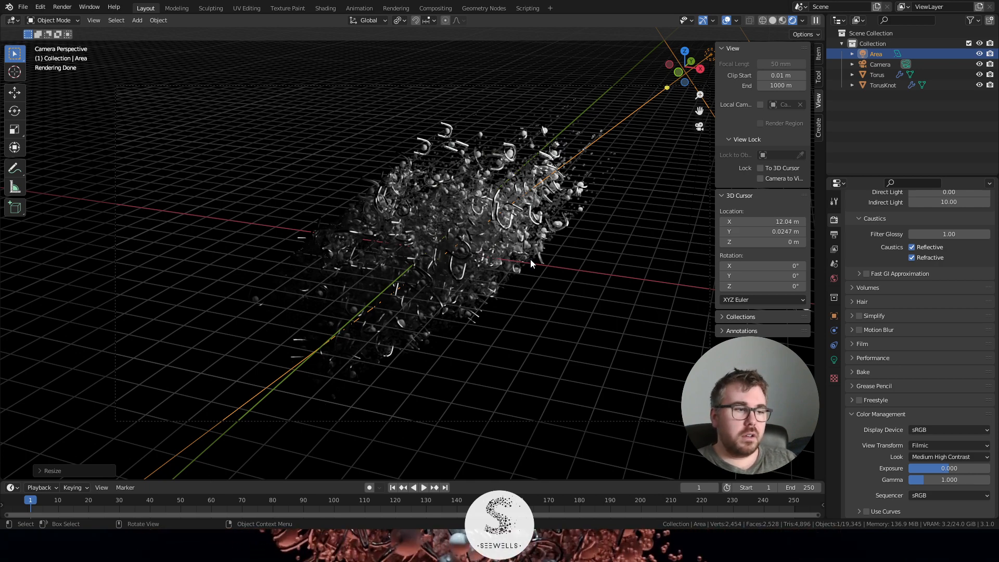
scroll(524, 214, up, 6)
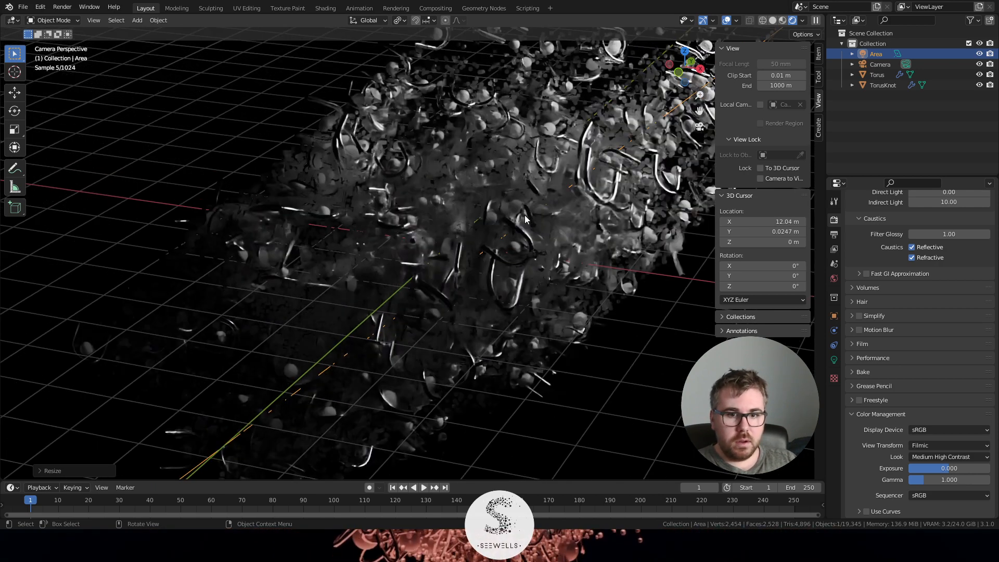
scroll(524, 214, down, 6)
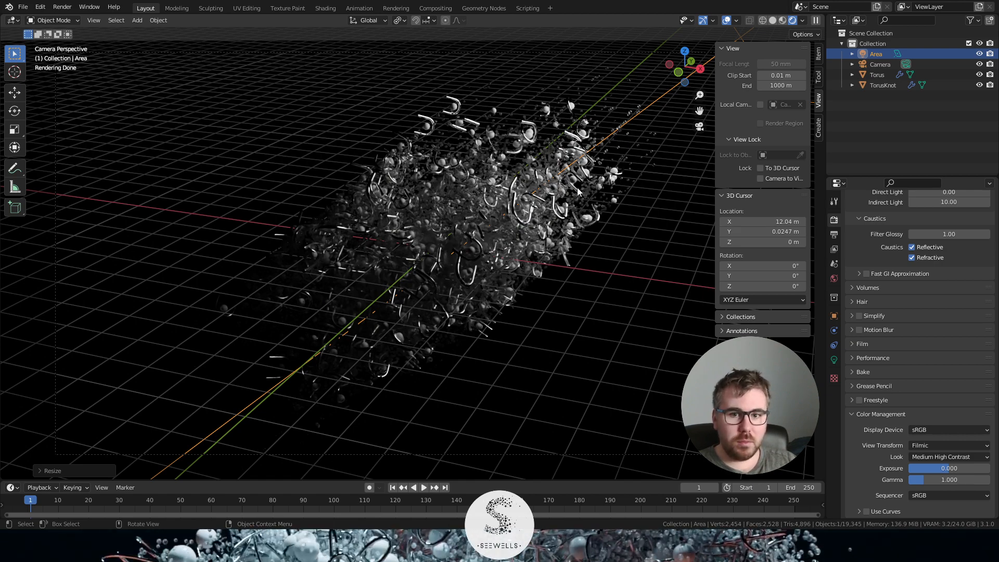
- Duplicate the Area light, place the copy on the opposite side of the scatter and rotate it to face back
scroll(588, 189, down, 4)
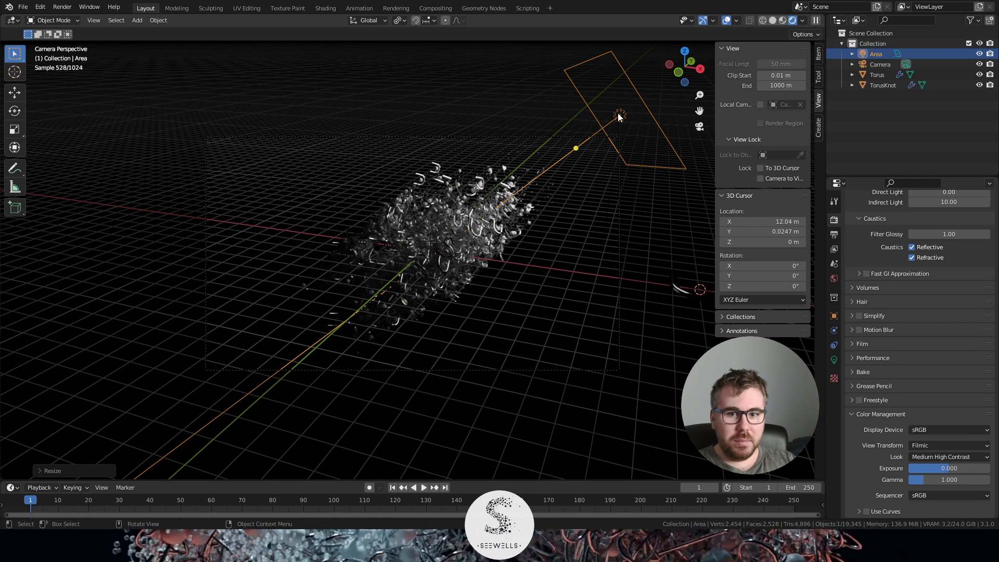
key(shift+d)
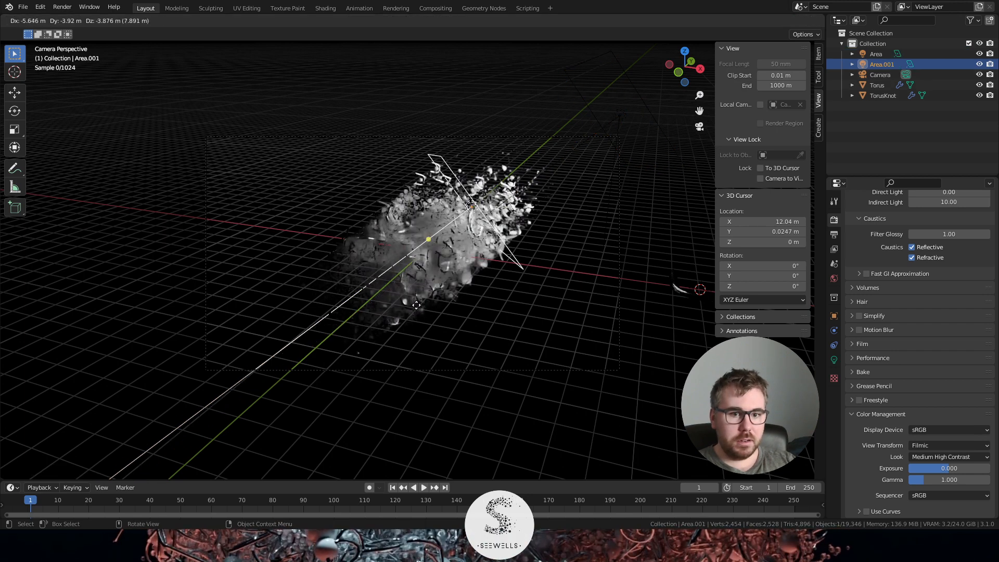
click(248, 405)
key(r)
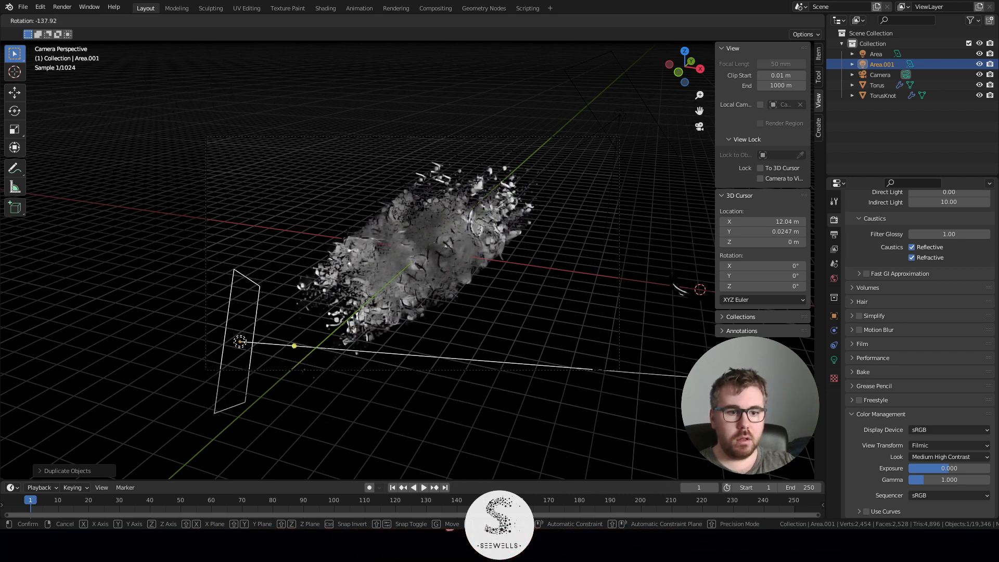
click(205, 33)
- In top view, move the duplicated Area light farther toward -Y and rotate it to aim at the scatter
key(KP_7)
scroll(476, 180, down, 2)
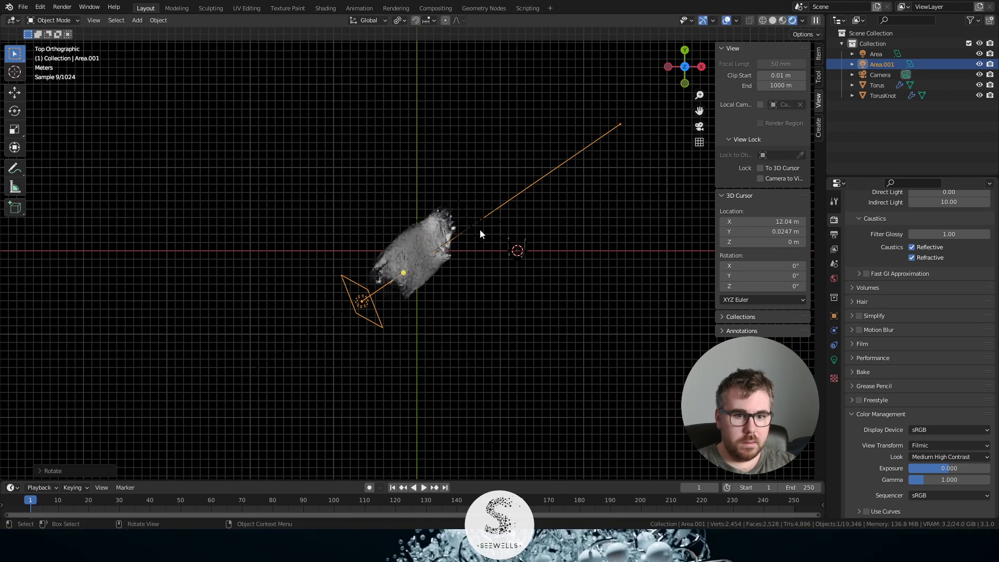
key(g)
click(478, 307)
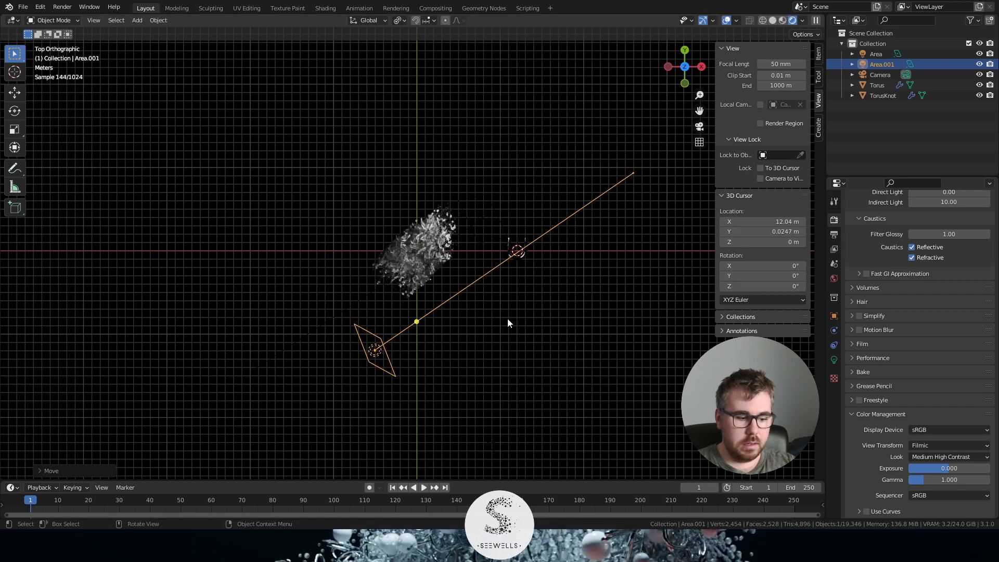
key(r)
click(483, 236)
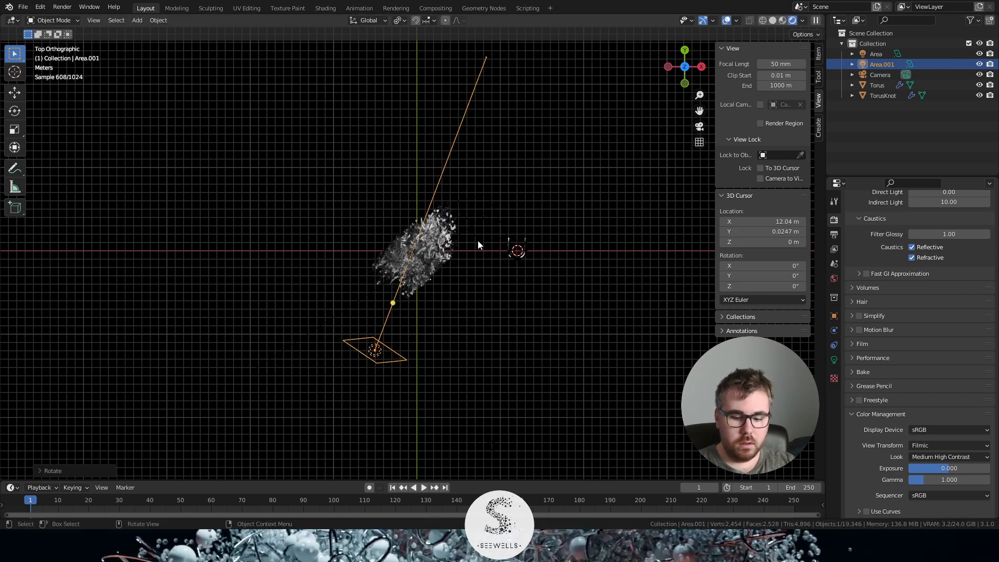
- Scale the duplicated Area light up slightly and check the two-light setup in camera view
key(KP_1)
middle_drag(498, 232, 434, 278)
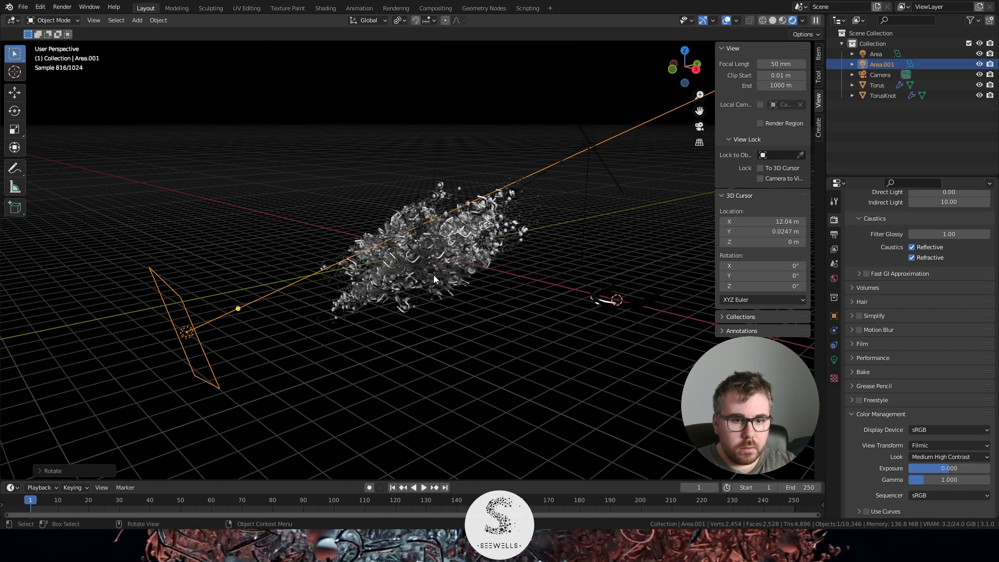
key(s)
click(532, 273)
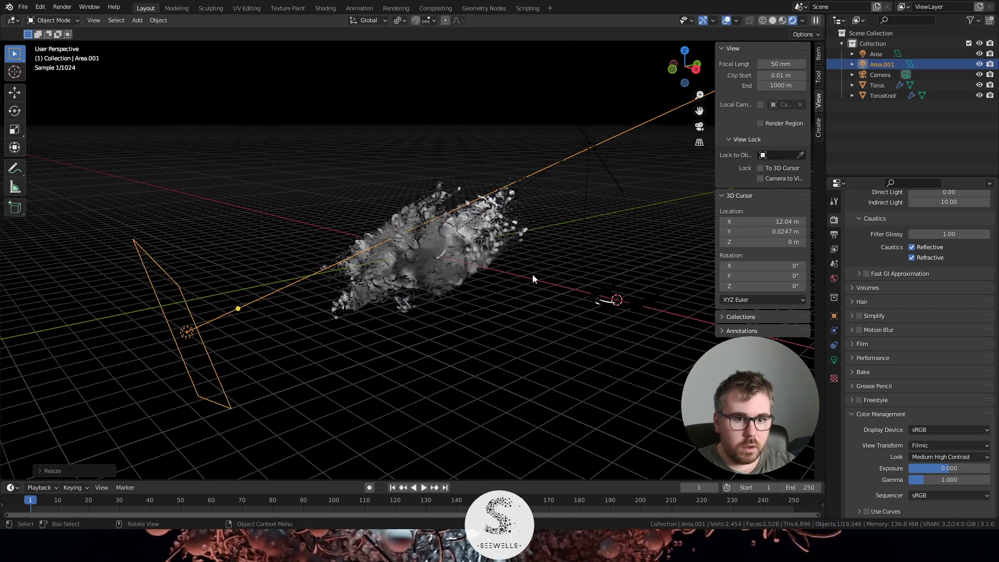
scroll(490, 273, down, 5)
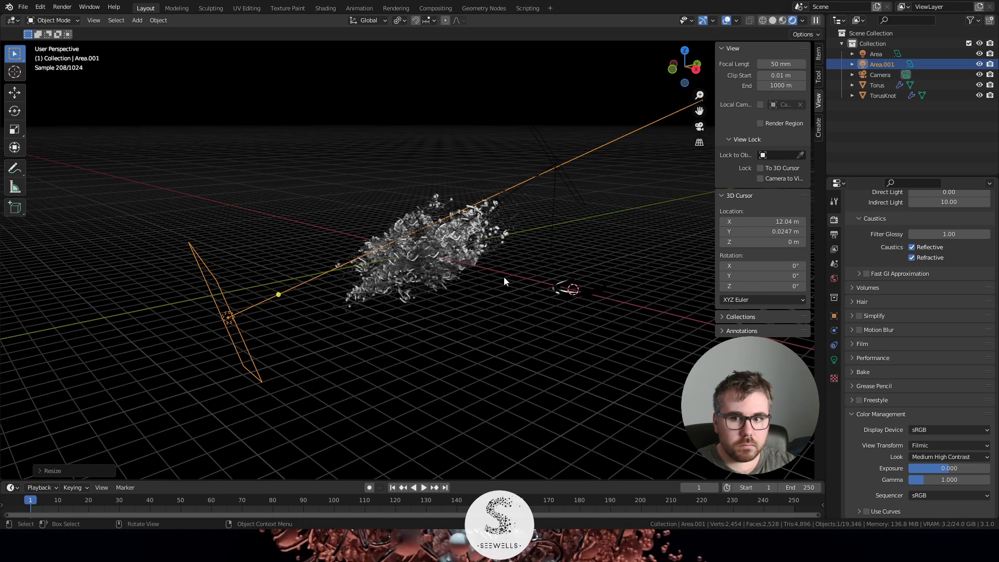
key(KP_0)
scroll(569, 275, up, 4)
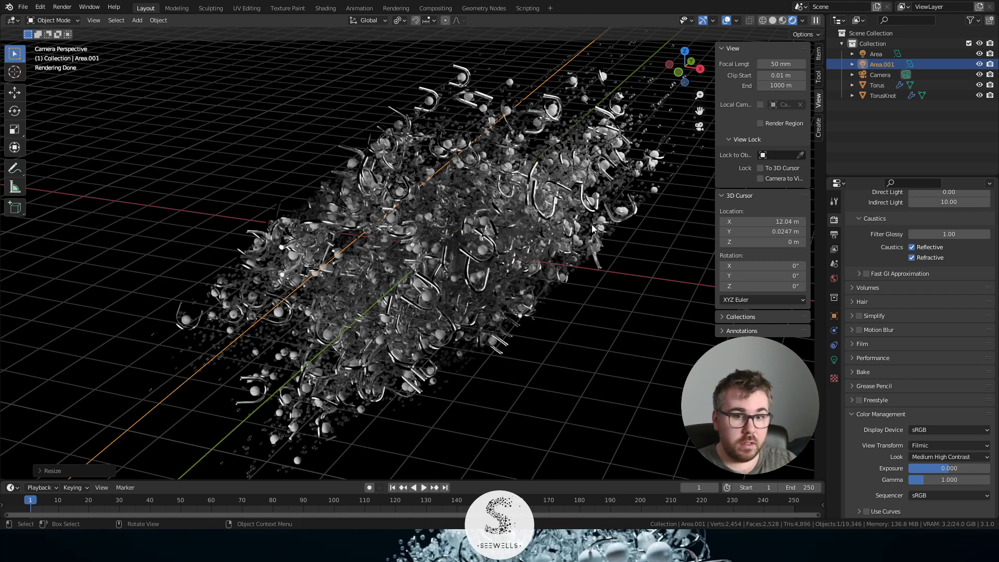
- Give the duplicated Area light a red colour with hue about 0.998, then lower its saturation to a softer red
scroll(913, 294, up, 4)
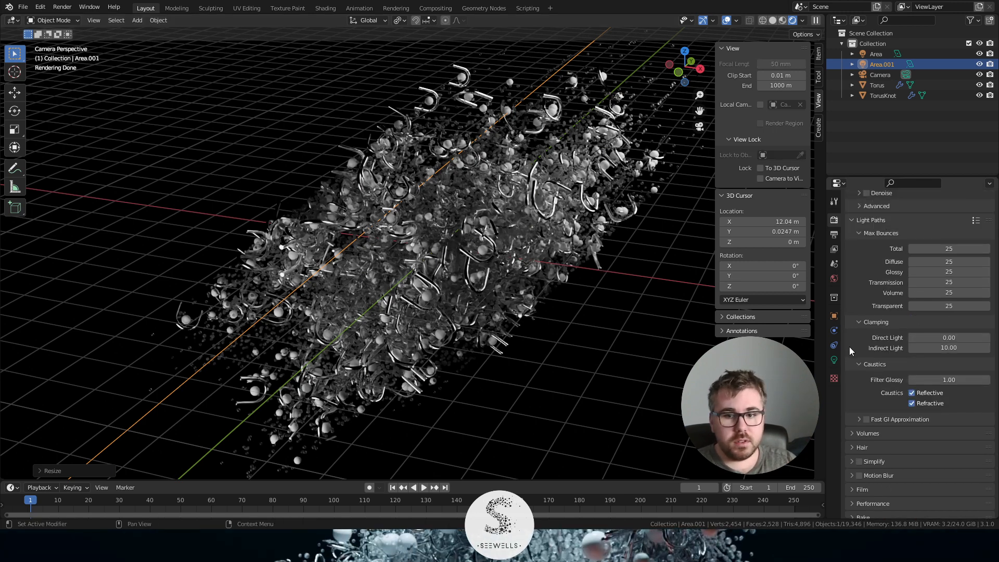
click(834, 359)
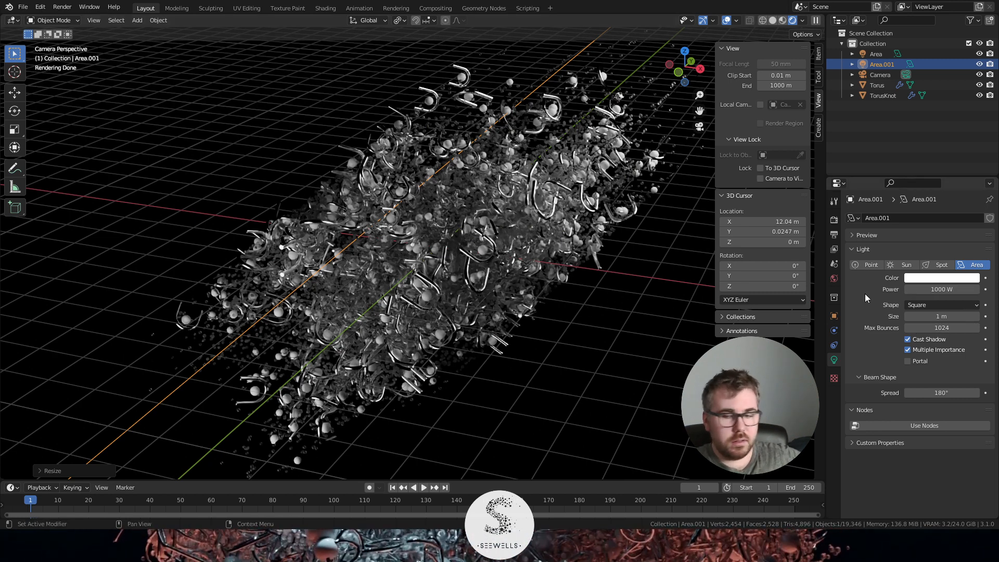
click(931, 278)
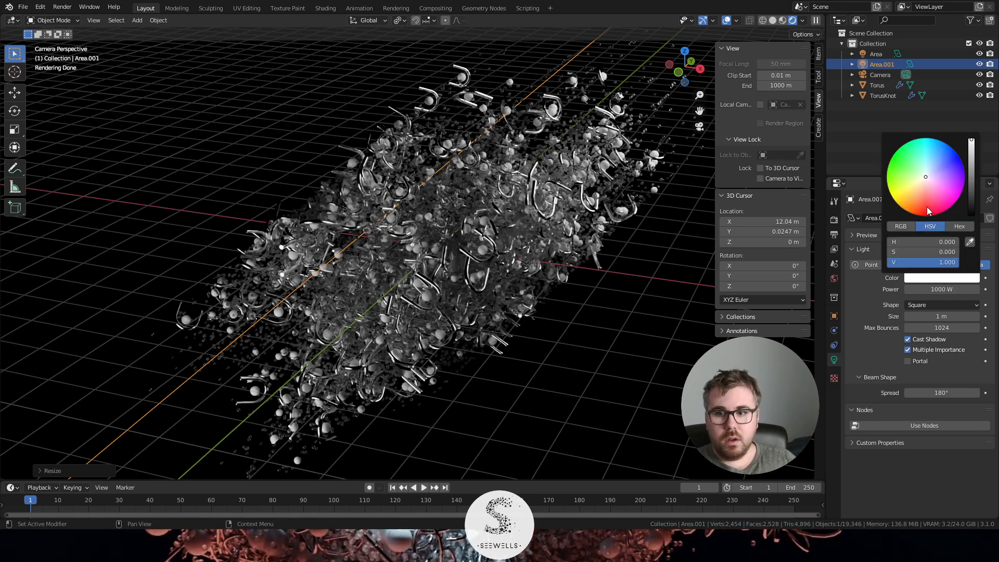
click(926, 207)
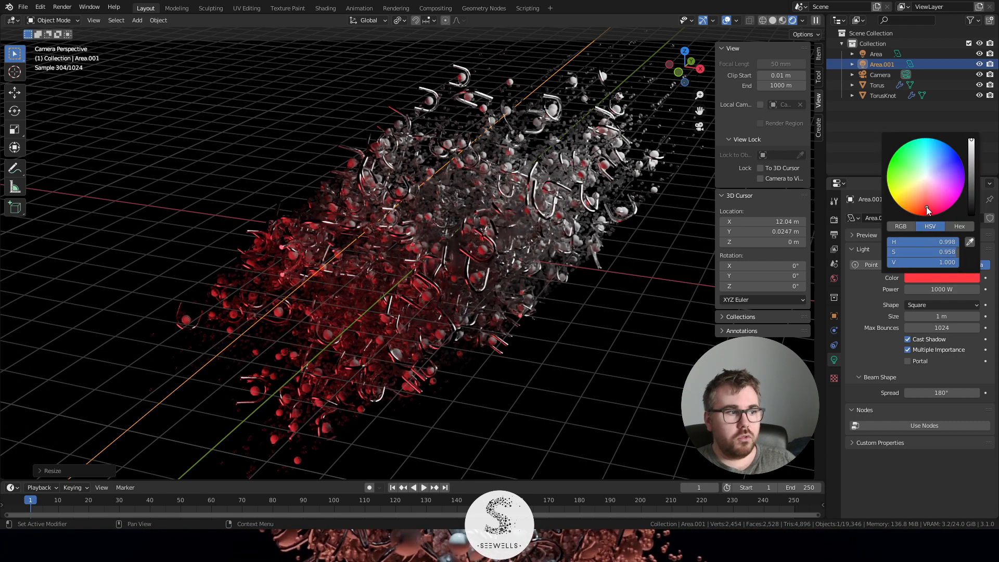
drag(943, 251, 934, 250)
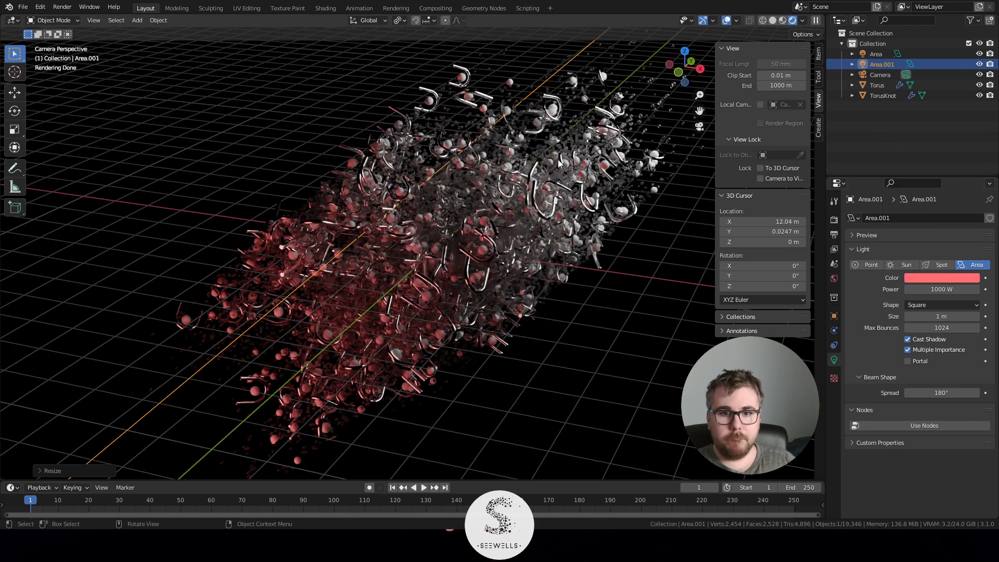
- Select the original Area light behind the scatter and set its colour to a pale blue, hue about 0.558
scroll(559, 158, down, 5)
click(563, 138)
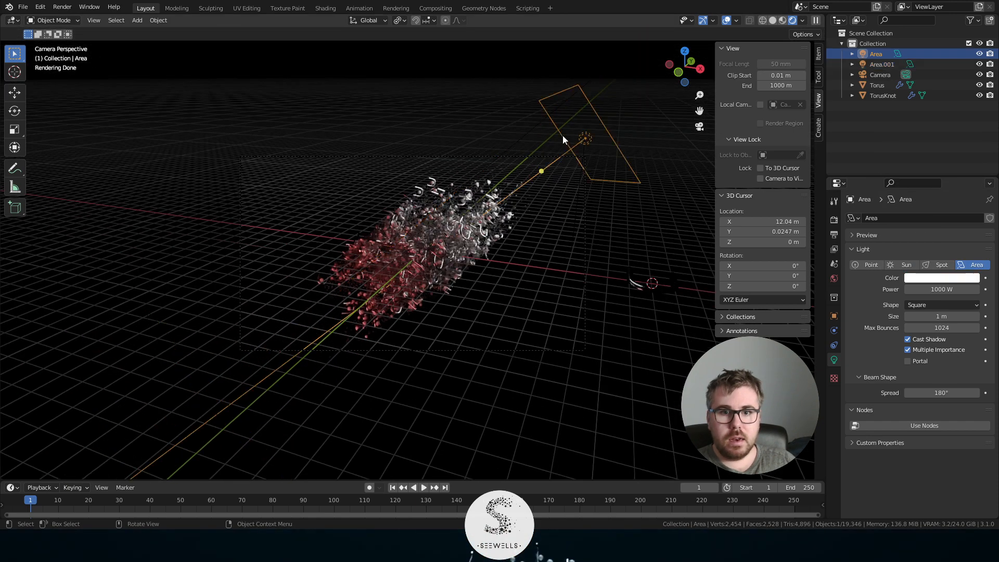
scroll(562, 167, up, 5)
click(946, 279)
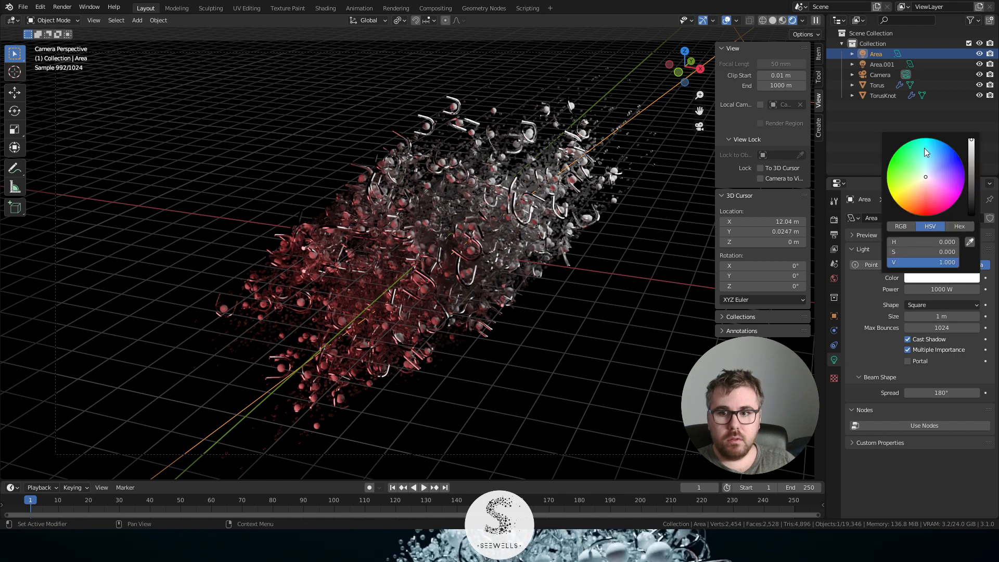
click(930, 161)
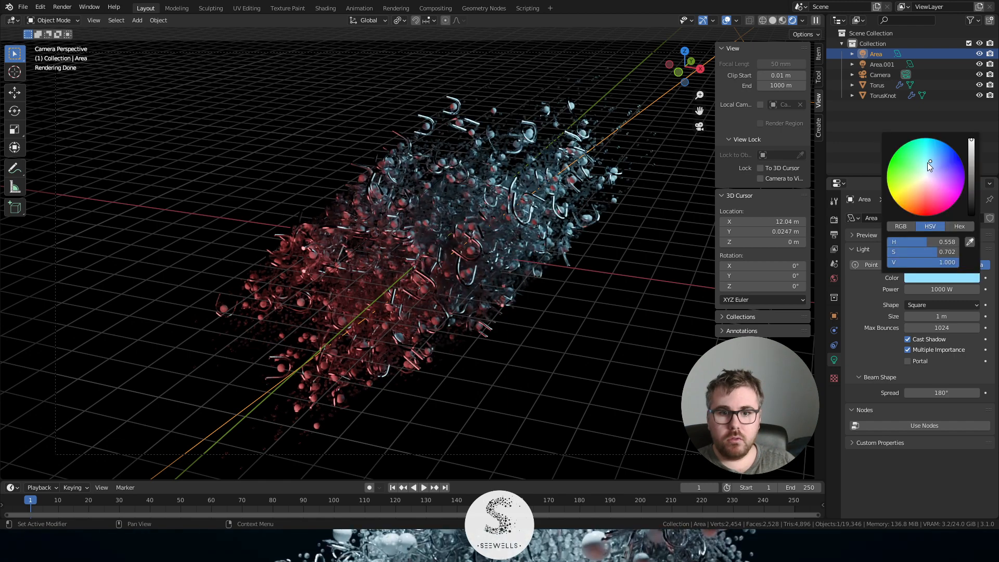
click(929, 164)
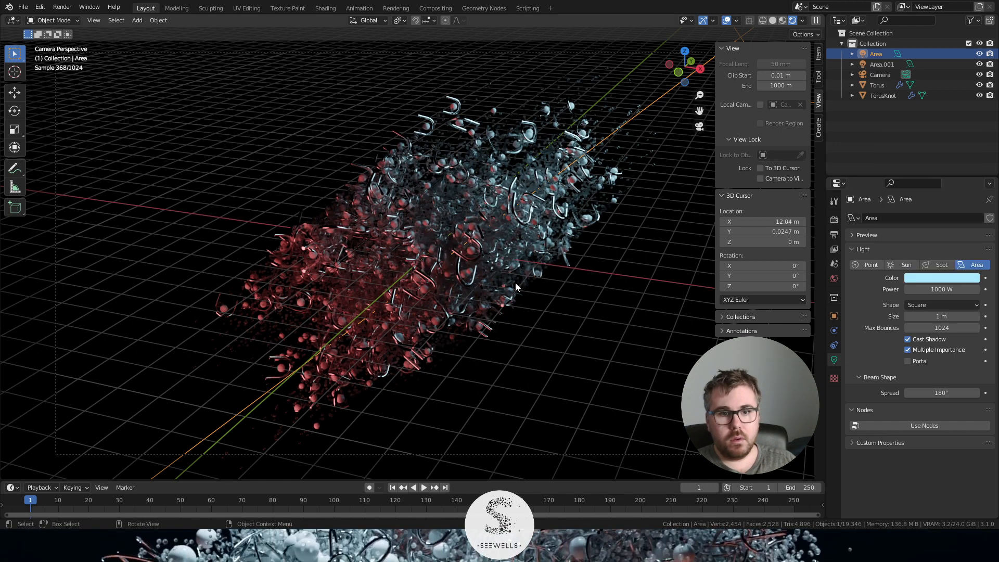
scroll(515, 286, up, 2)
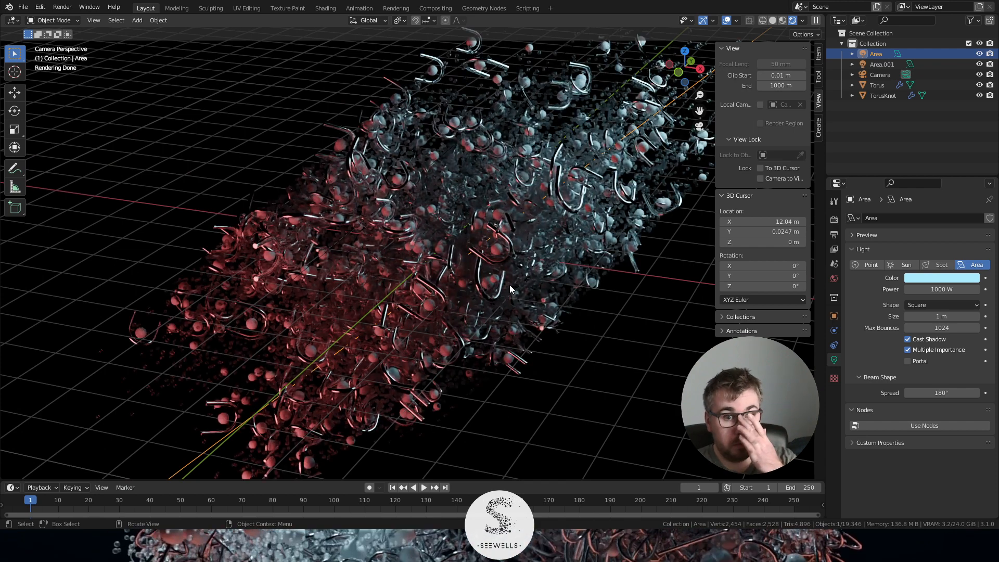
- Try a world background Strength of 0.5
click(834, 279)
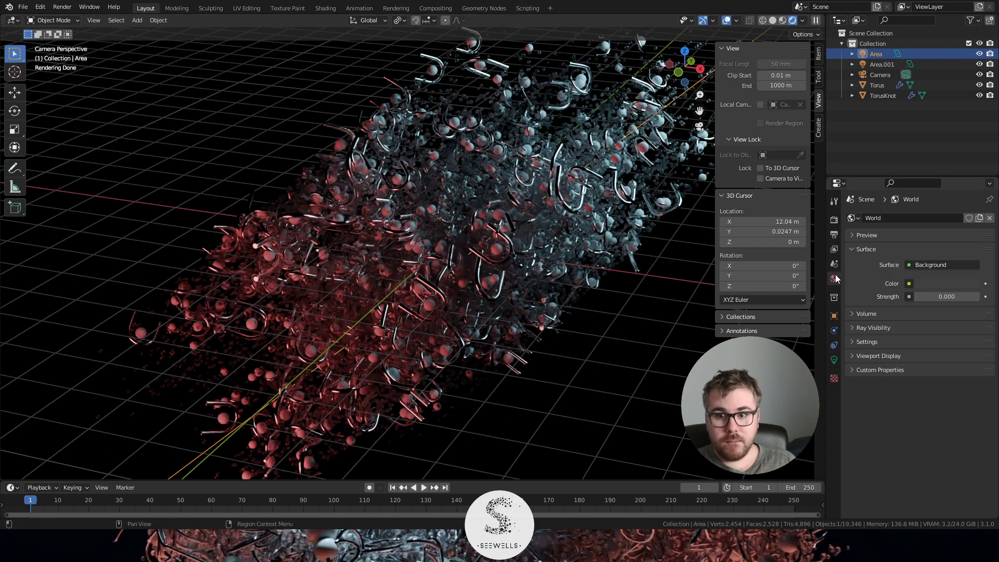
double_click(953, 296)
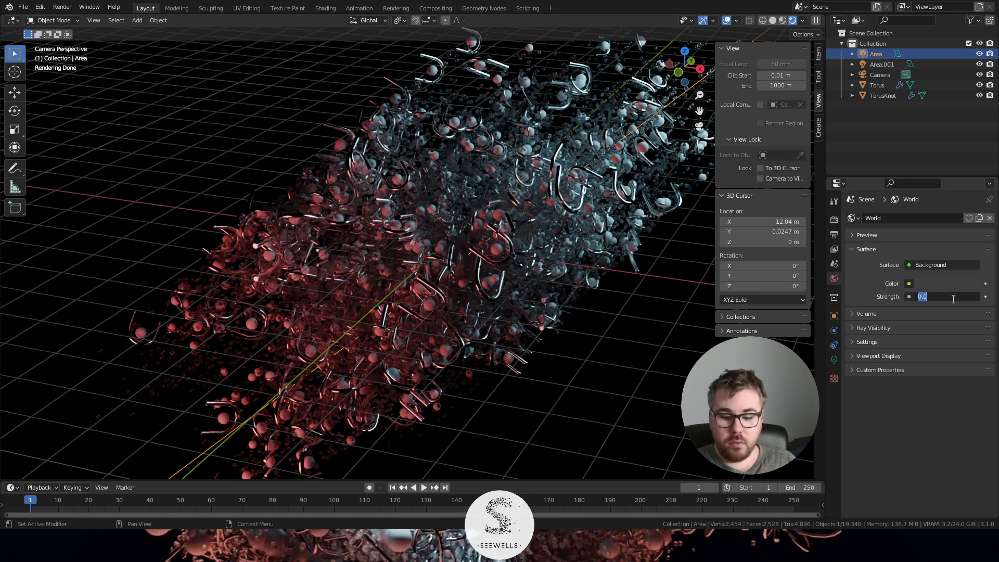
text(.5)
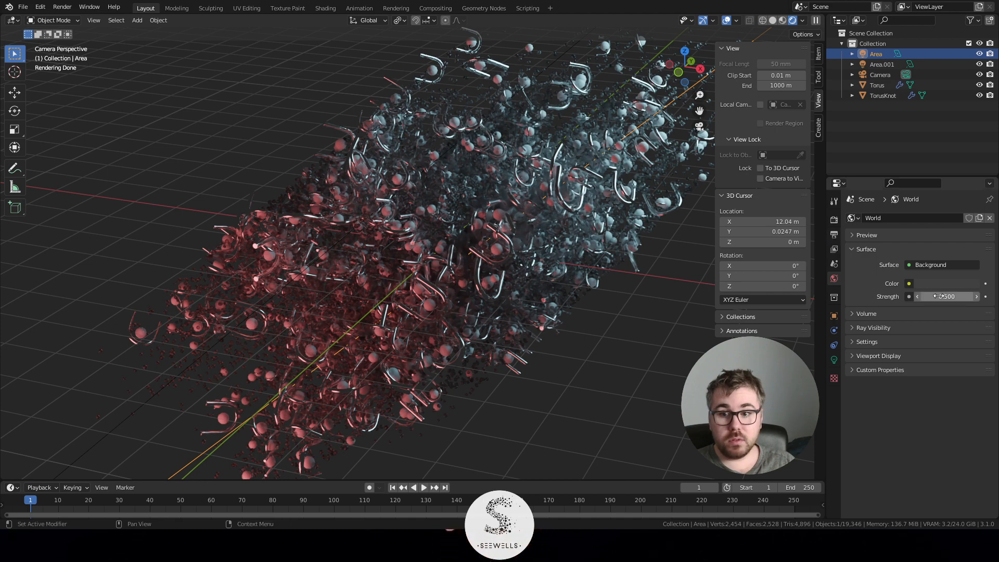
- Set the world background Strength to 0.1 and deselect the Area light
click(939, 296)
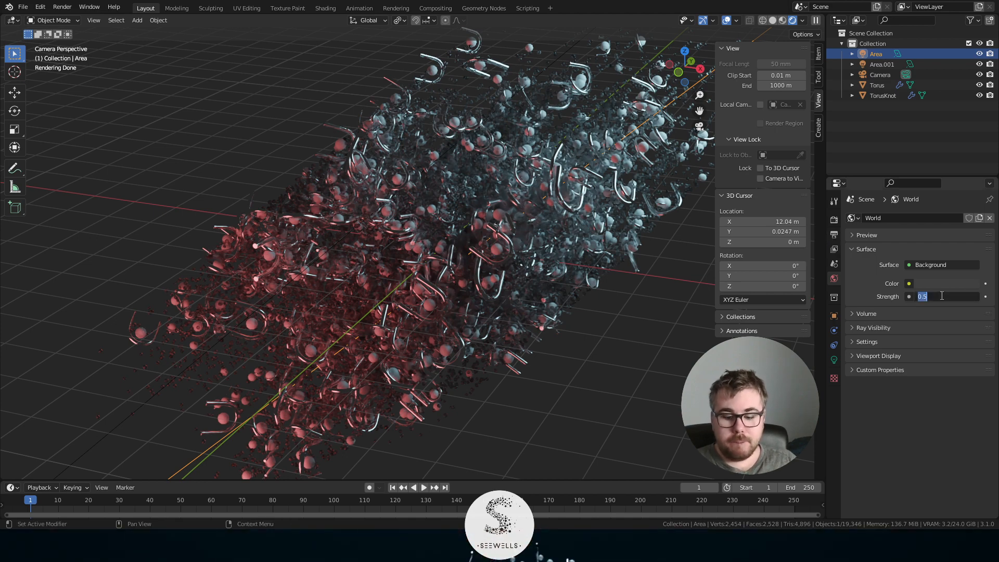
text(.1)
key(Return)
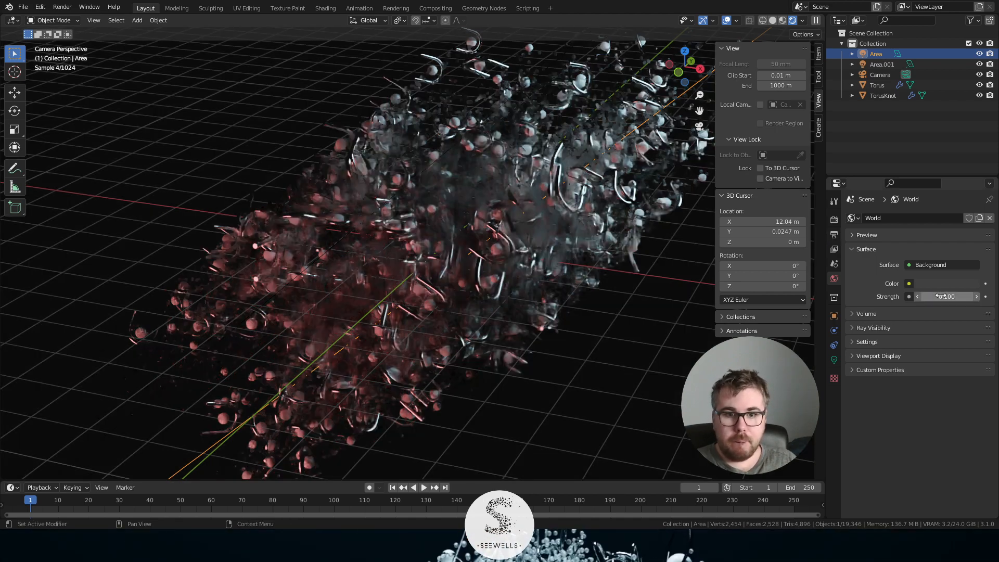
click(646, 367)
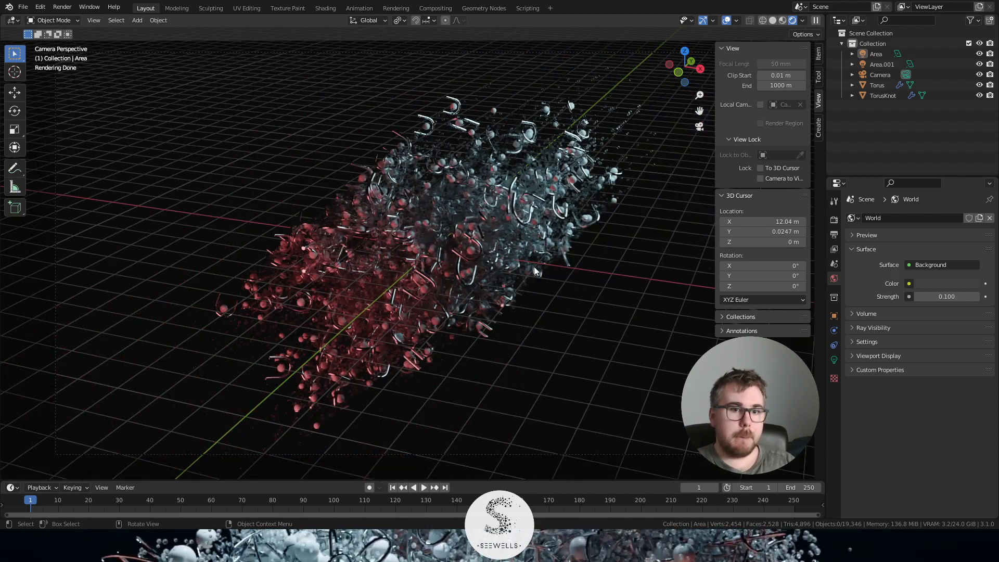
scroll(517, 267, down, 3)
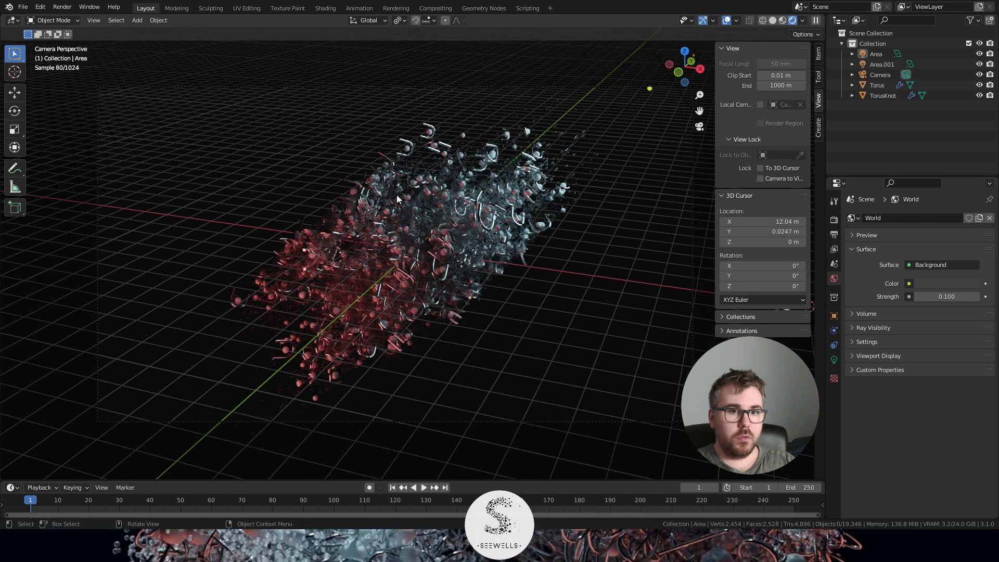
- Place the 3D cursor above the scatter at about X -2.6, Y -3.8, Z 5.4 m and add an Area light there
shift+right_click(278, 98)
middle_drag(281, 102, 390, 160)
scroll(390, 159, down, 6)
middle_drag(468, 186, 466, 208)
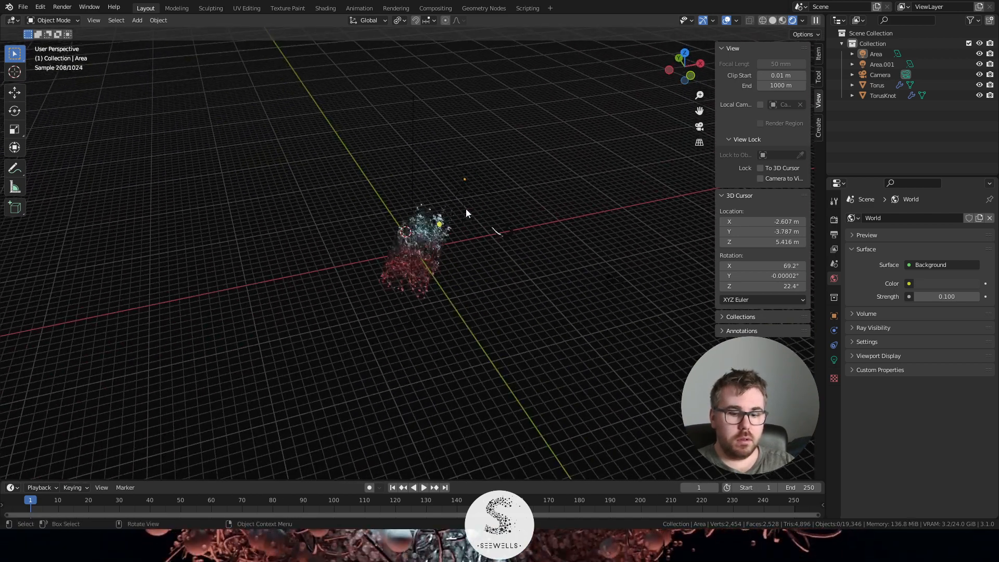
key(KP_0)
key(shift+a)
mouse_move(471, 229)
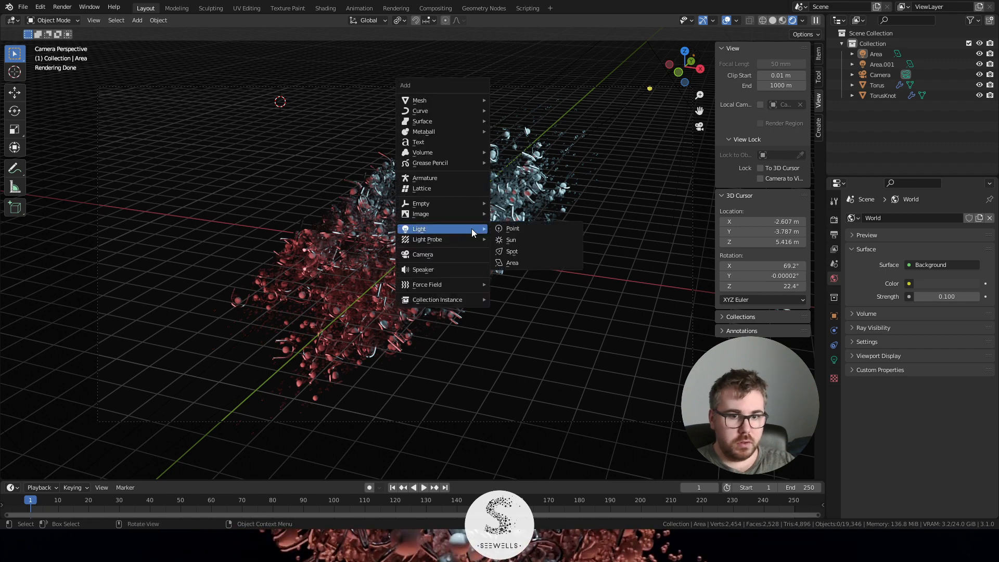
click(530, 260)
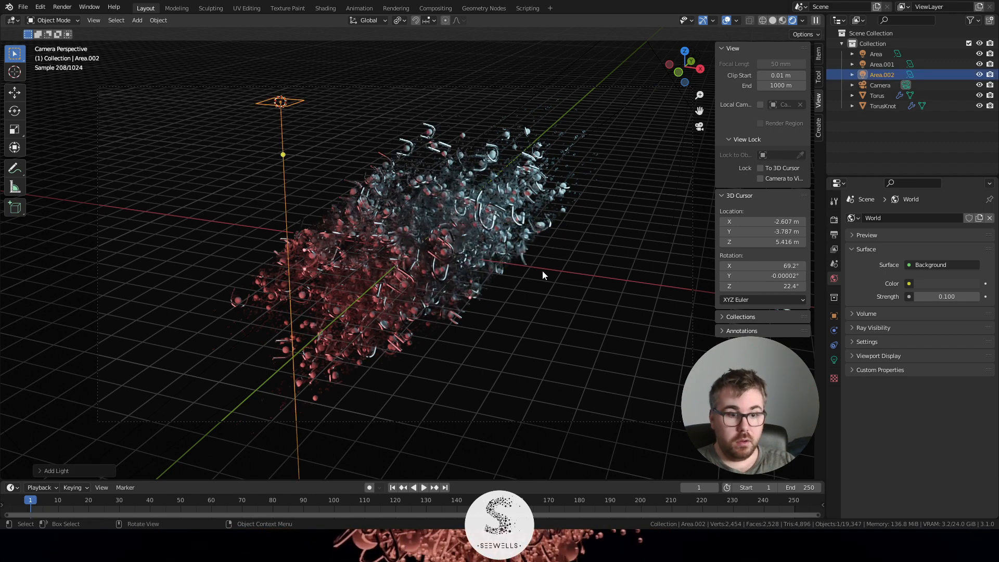
- Tilt the new Area light towards the scatter and rotate it about 26° around the global Z axis to aim it
key(r)
click(533, 70)
middle_drag(447, 227, 523, 243)
key(r)
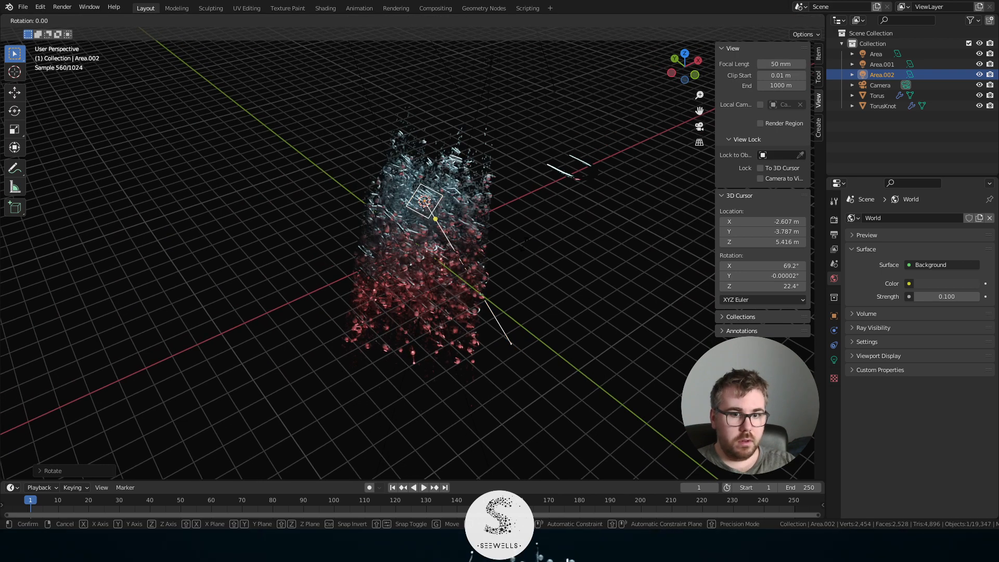
key(z)
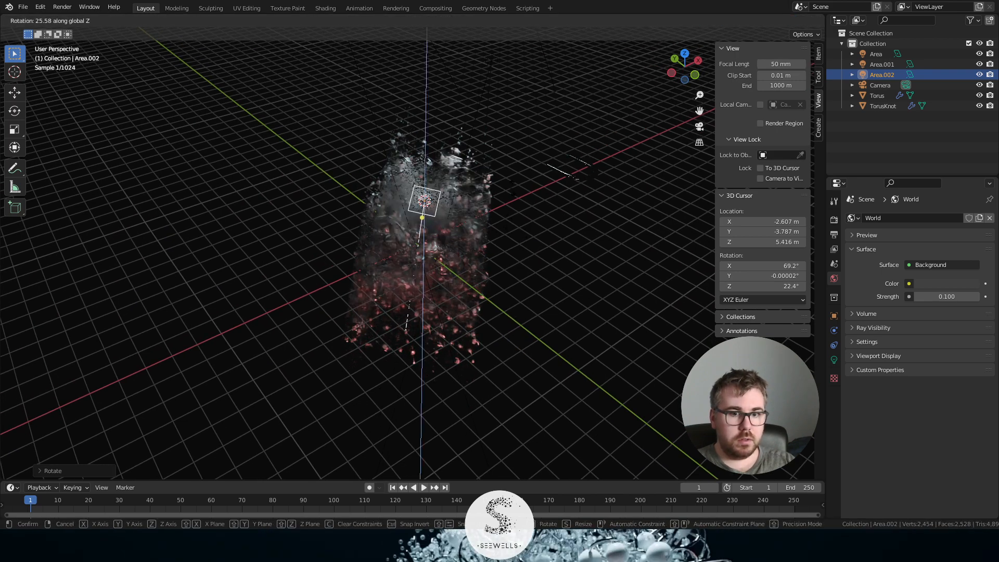
key(Return)
- Scale the new Area light up to roughly the scatter's width and move it up and farther away from the scatter
key(s)
key(Return)
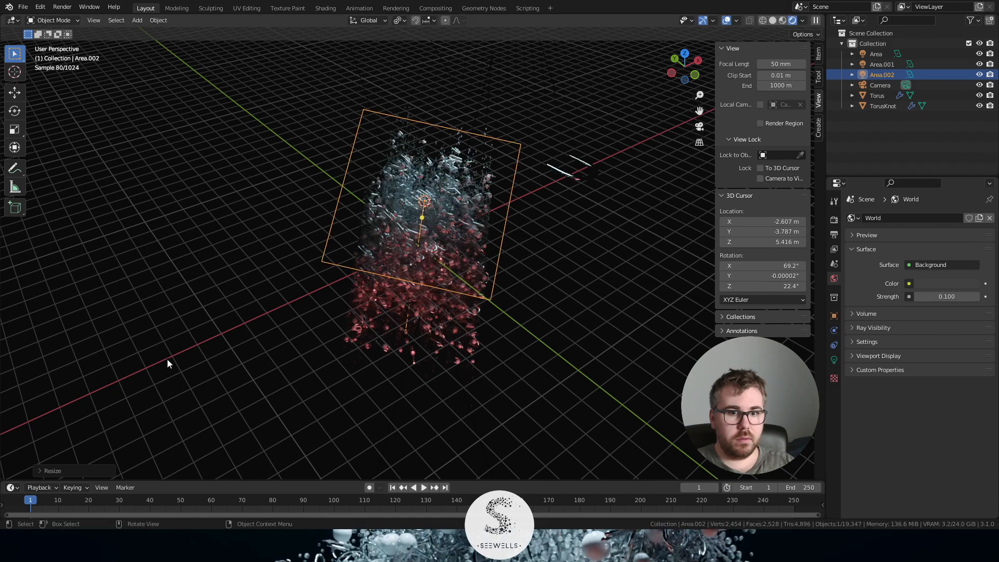
middle_drag(167, 358, 223, 295)
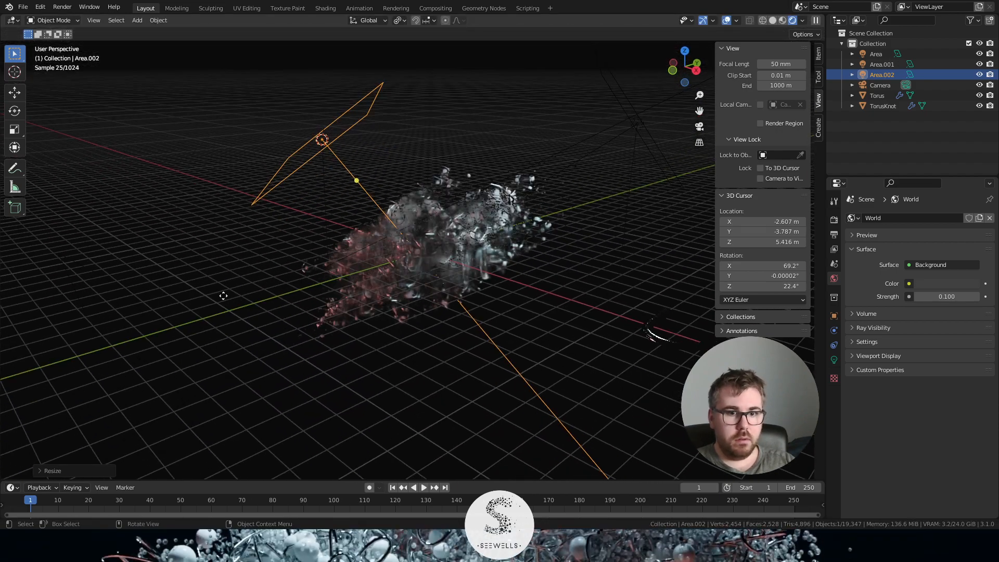
key(g)
click(161, 206)
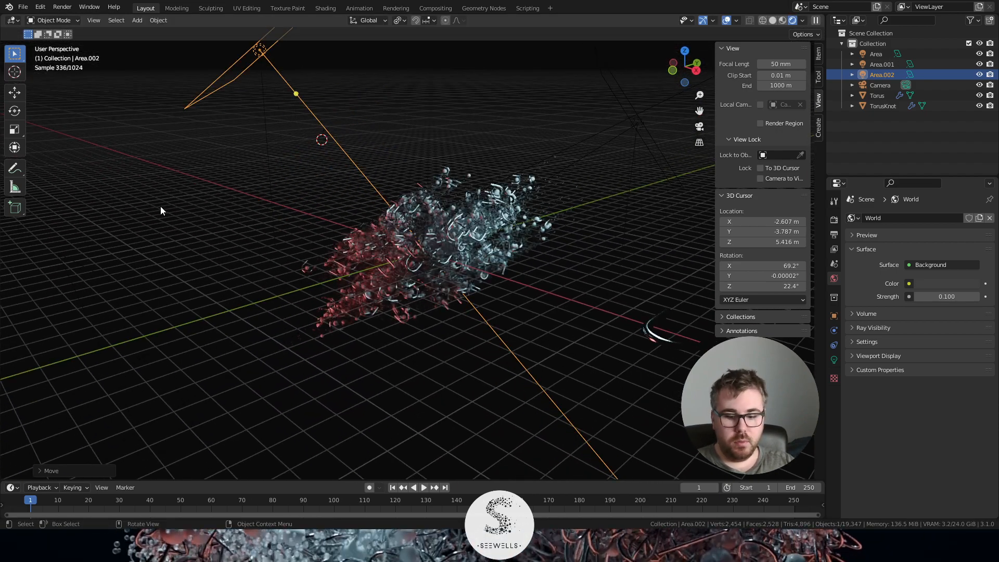
- Set the new Area light's Power to 300 W, check the scatter through the camera, and raise the Power to 500 W
key(KP_0)
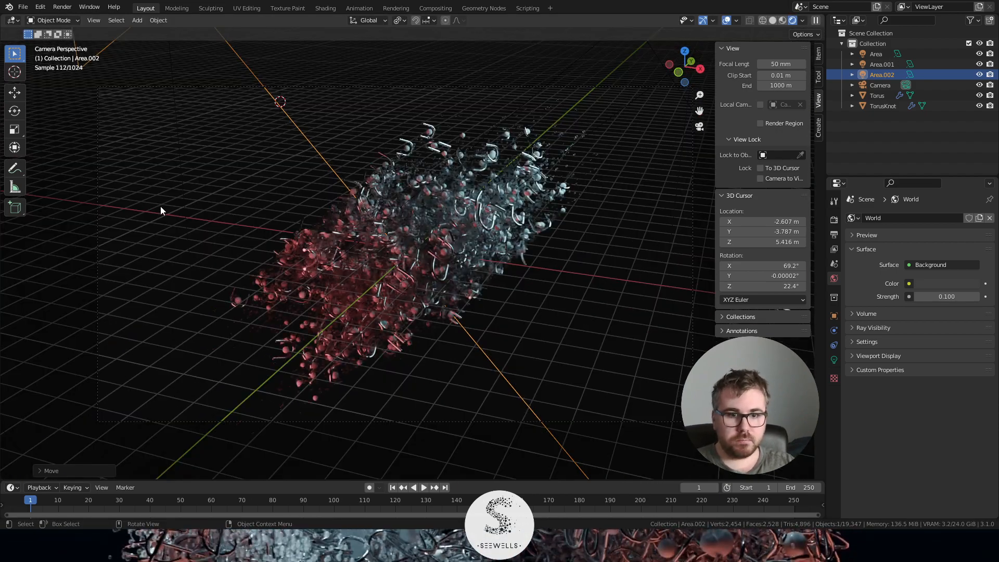
click(834, 359)
click(939, 289)
text(3)
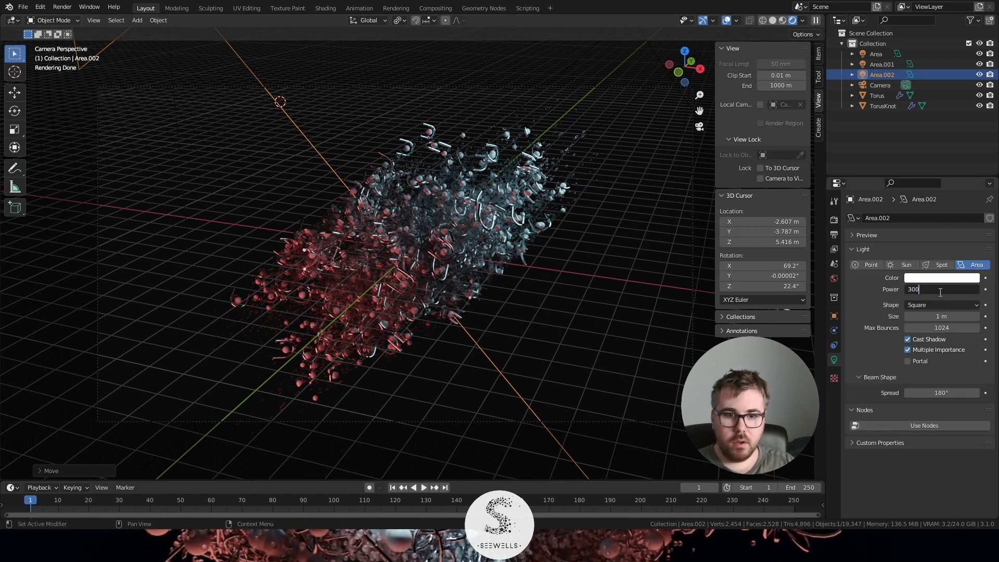
text(00)
key(Return)
scroll(324, 246, up, 5)
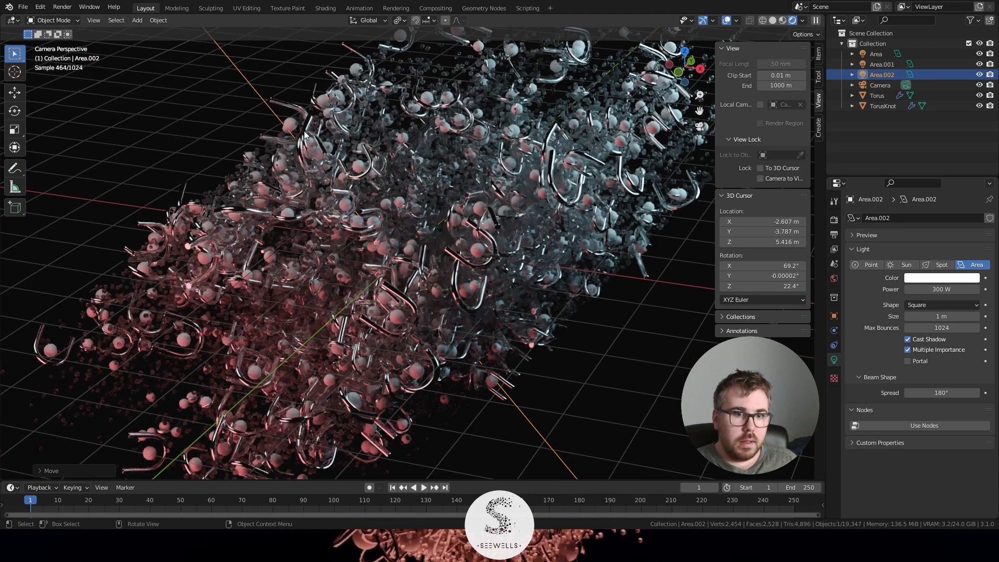
scroll(529, 236, up, 4)
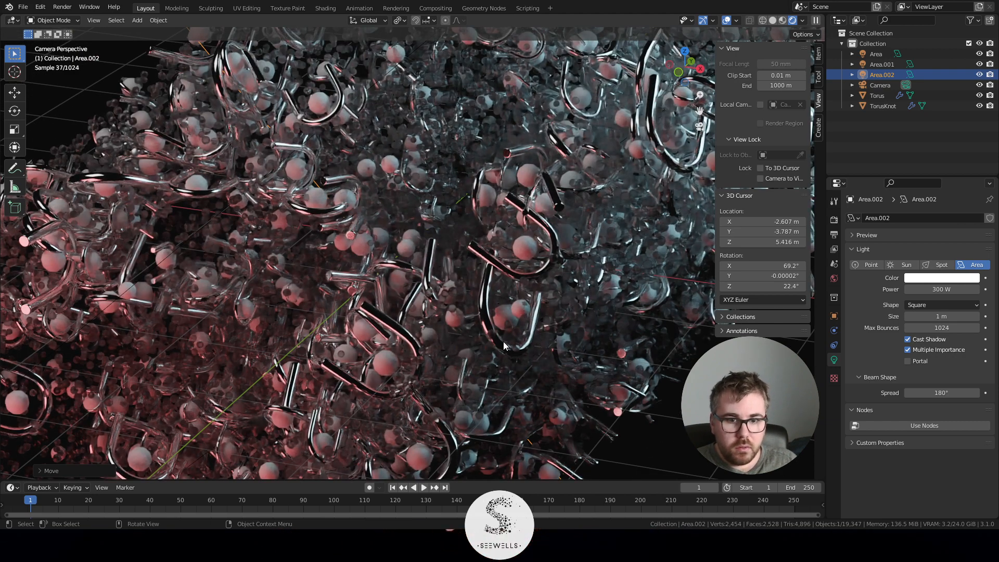
scroll(499, 243, down, 5)
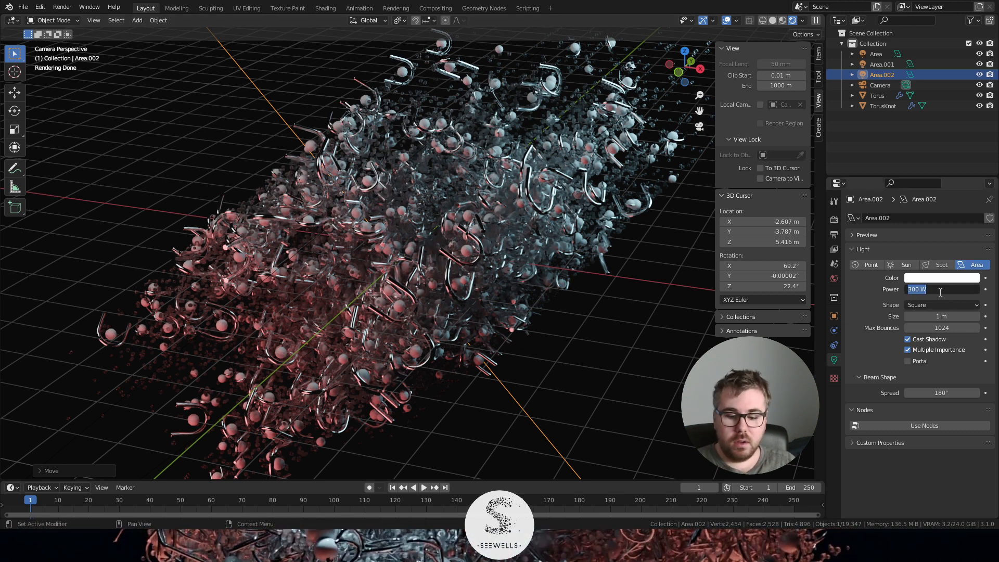
drag(931, 290, 936, 290)
scroll(432, 264, down, 3)
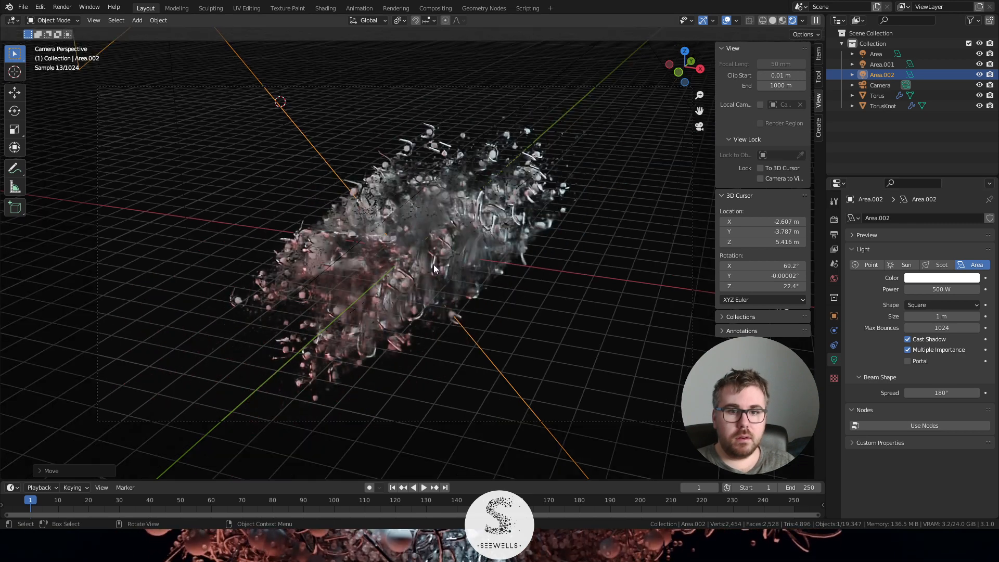
- Select the pale blue Area light behind the scatter and set its Power to 1500 W
click(631, 111)
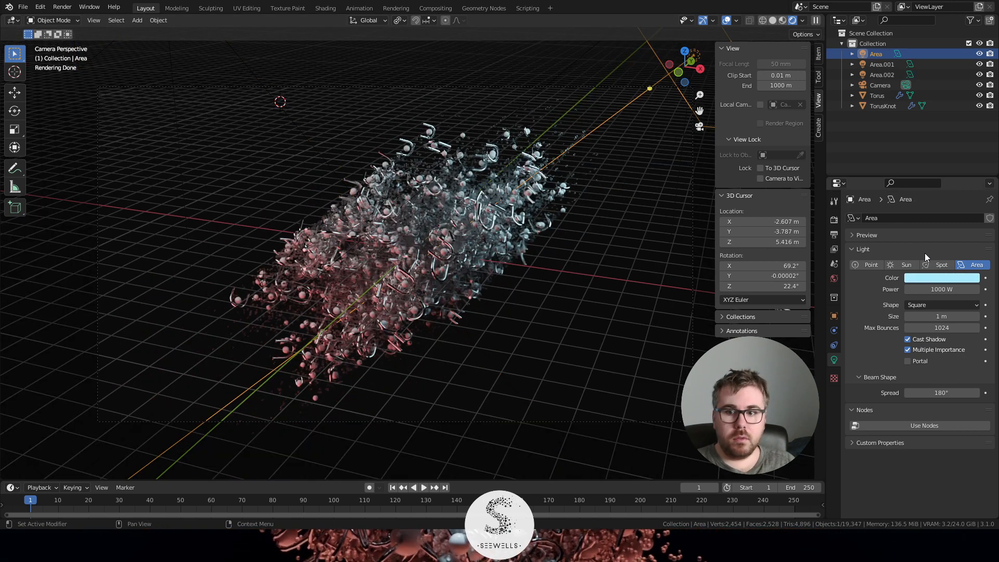
click(945, 293)
text(1500)
key(Return)
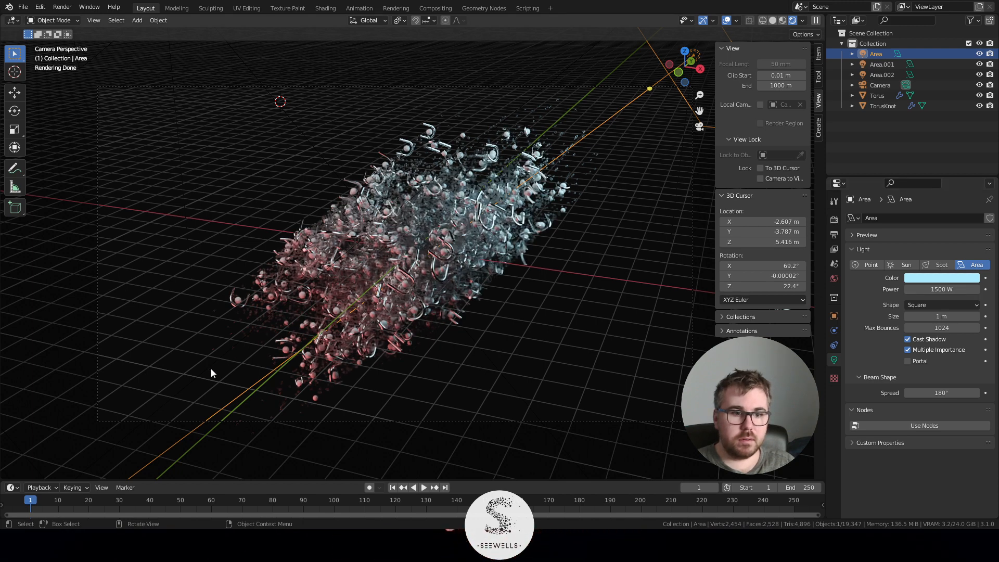
- Select the red Area light in front of the scatter and set its Power to 1500 W
click(211, 369)
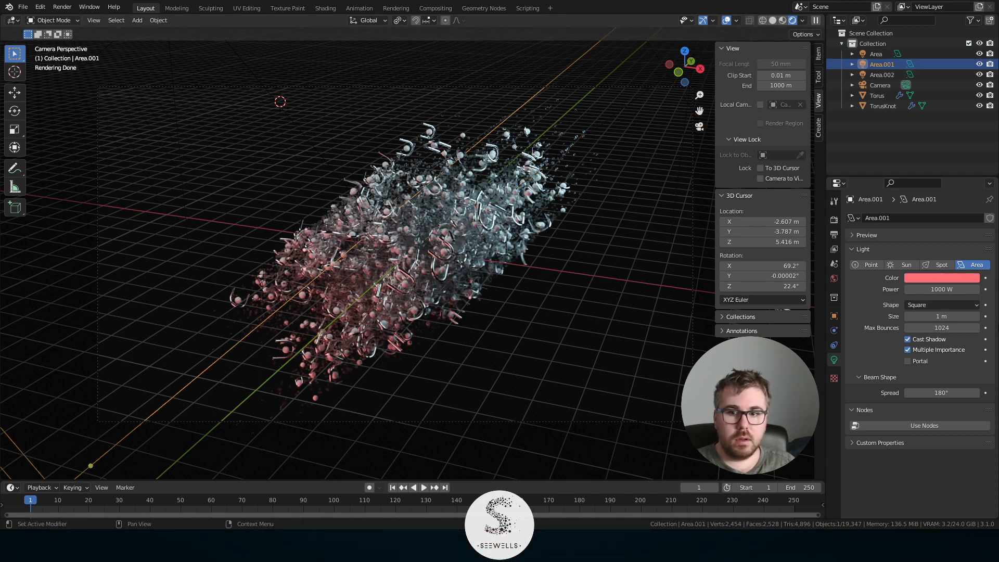
click(947, 290)
text(1500)
key(Return)
- Examine the lighting and reflections on the spheres and tori, both close up and in the full camera framing
scroll(455, 222, up, 6)
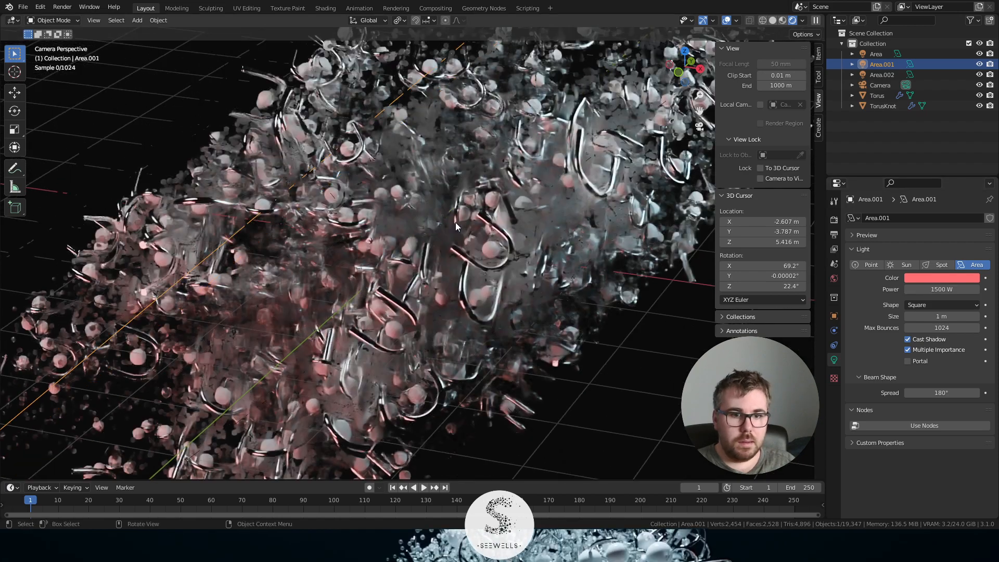
scroll(455, 223, down, 6)
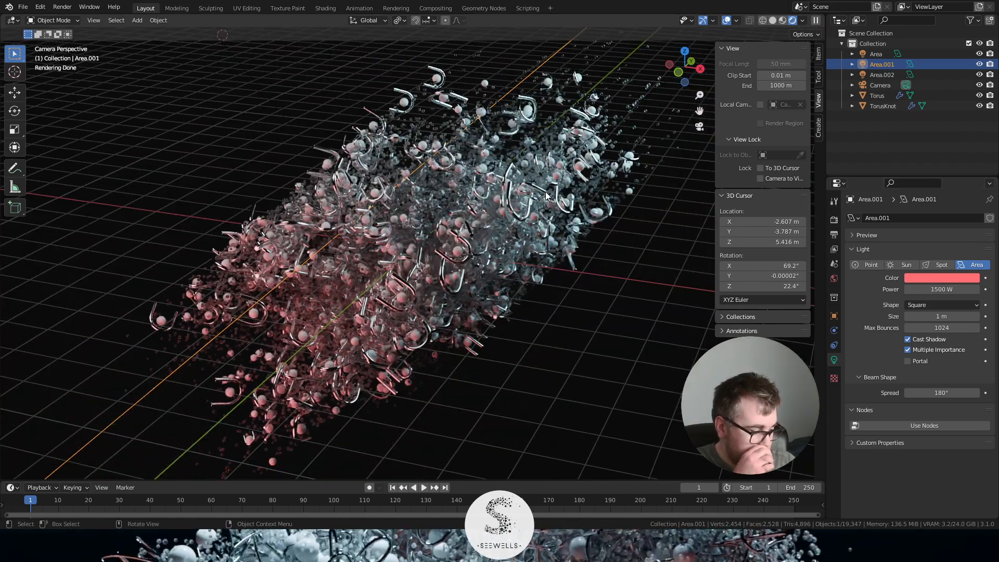
scroll(547, 185, down, 2)
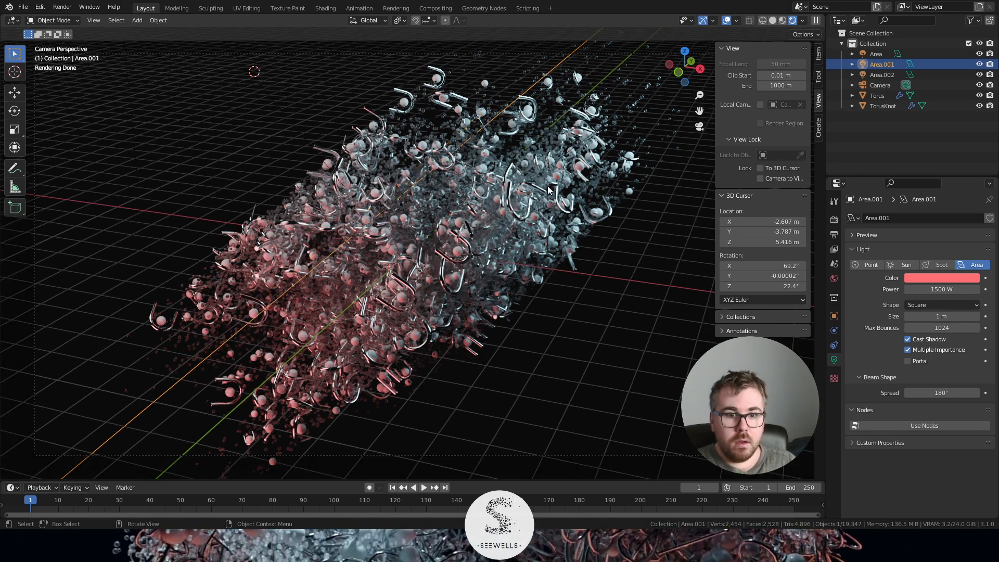
scroll(547, 186, down, 1)
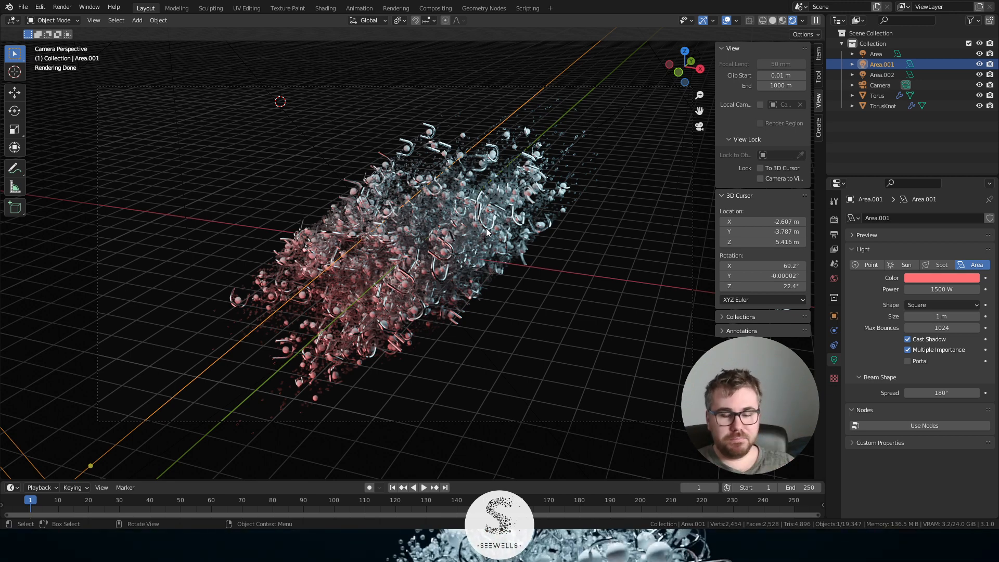
scroll(486, 232, up, 8)
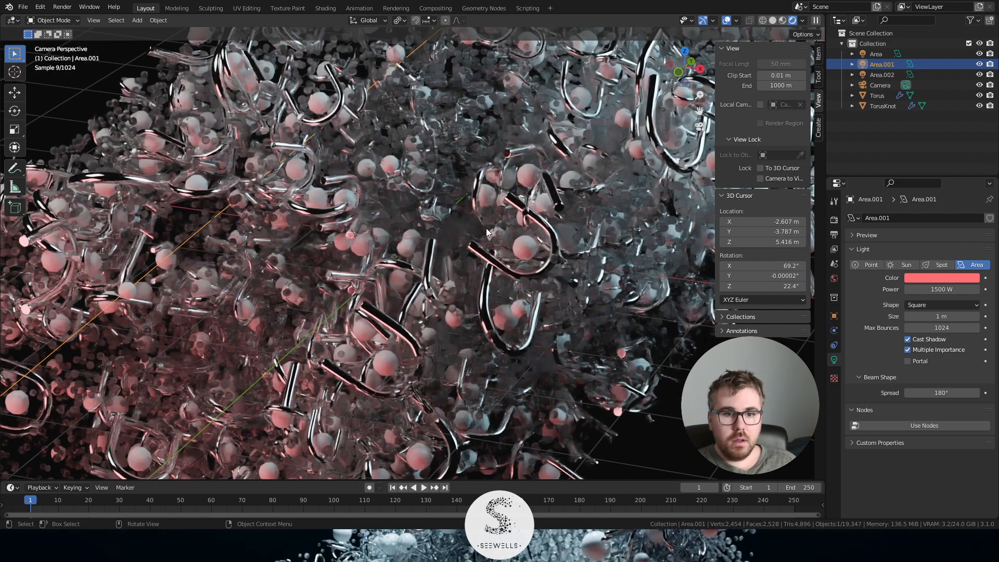
scroll(486, 229, up, 3)
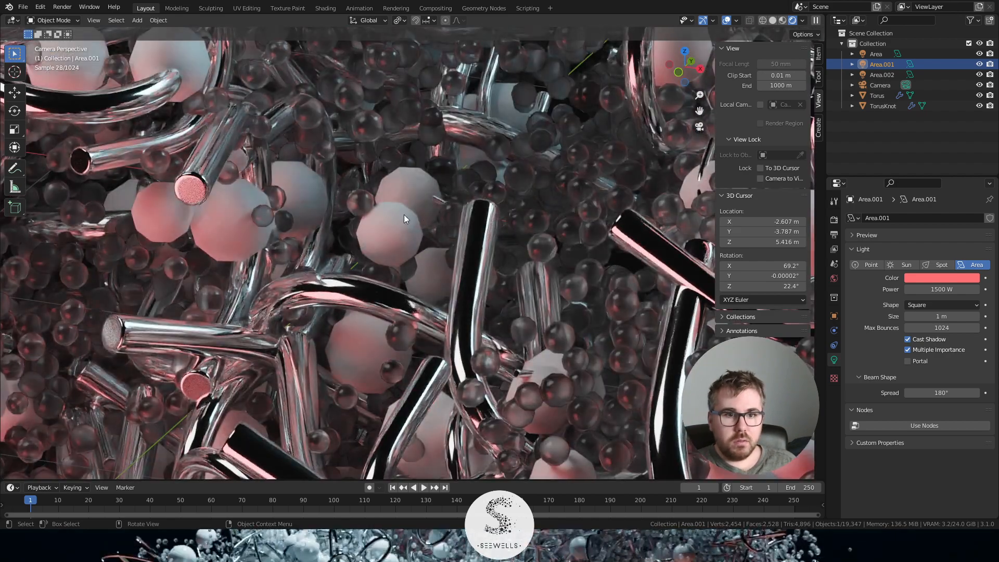
scroll(403, 215, down, 10)
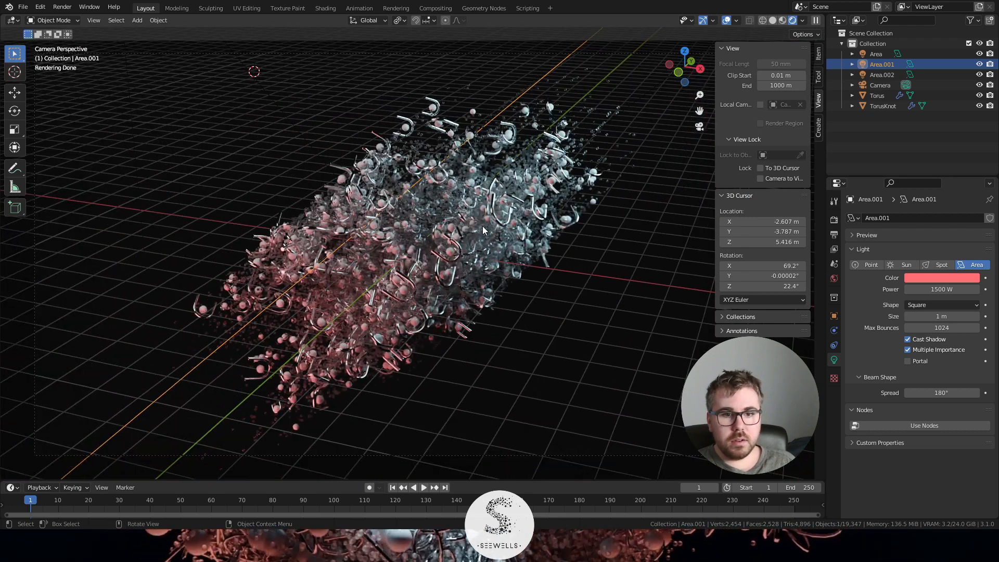
- Show the scene from above in solid shading and move the blue and red Area lights together in the positive X direction
middle_drag(541, 241, 542, 267)
key(KP_7)
key(z)
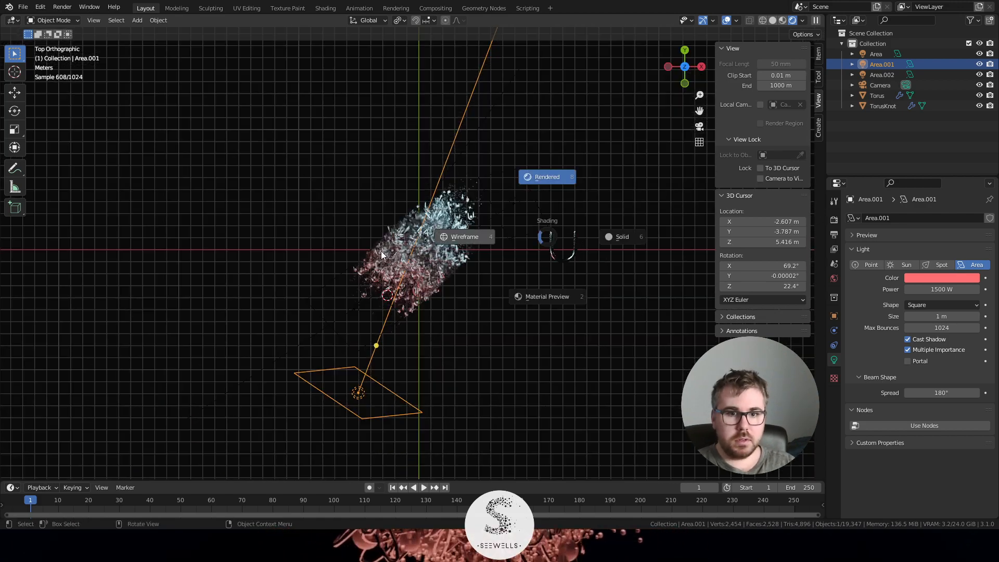
click(381, 251)
key(z)
click(604, 242)
scroll(509, 202, down, 3)
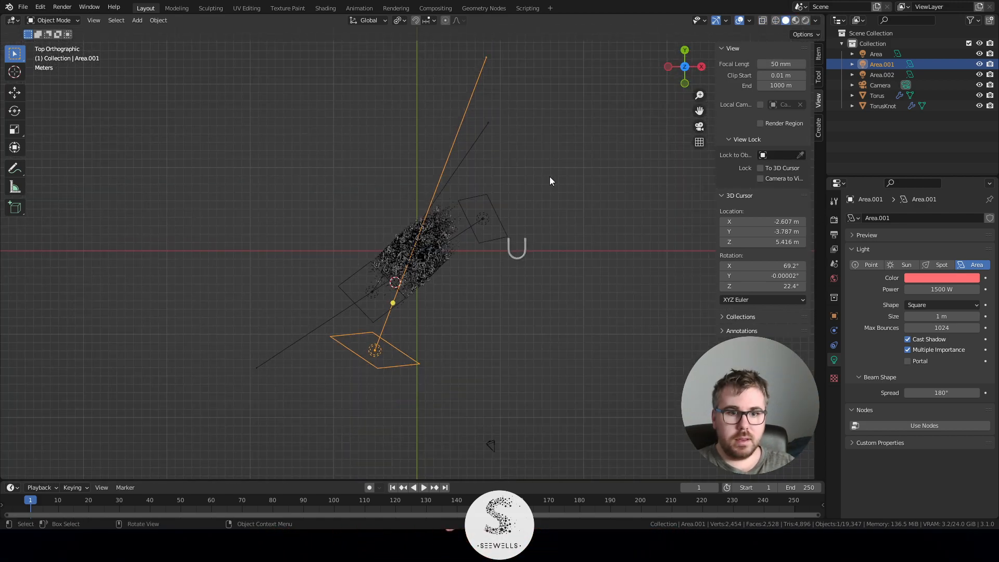
shift+click(467, 231)
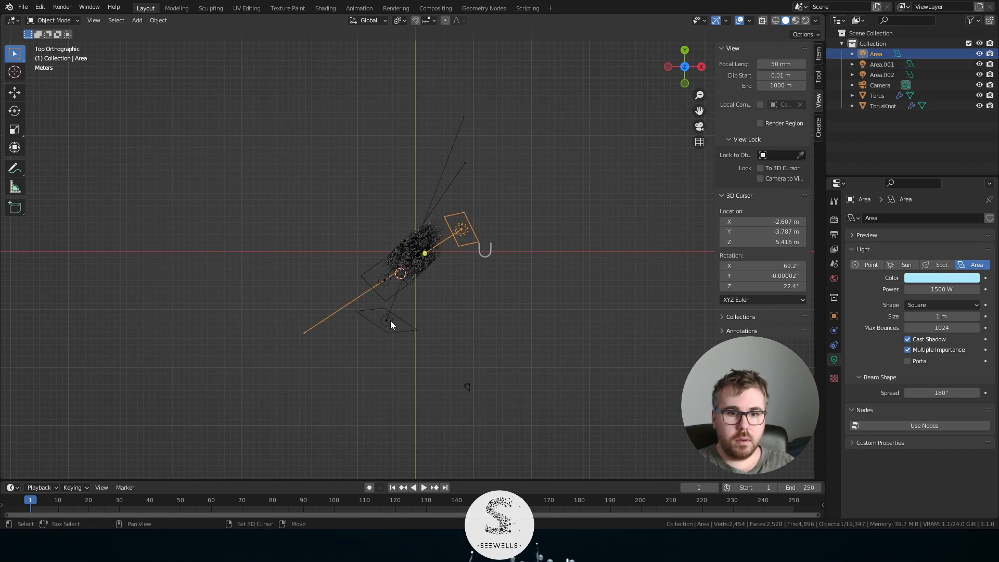
scroll(481, 323, up, 3)
key(g)
click(510, 326)
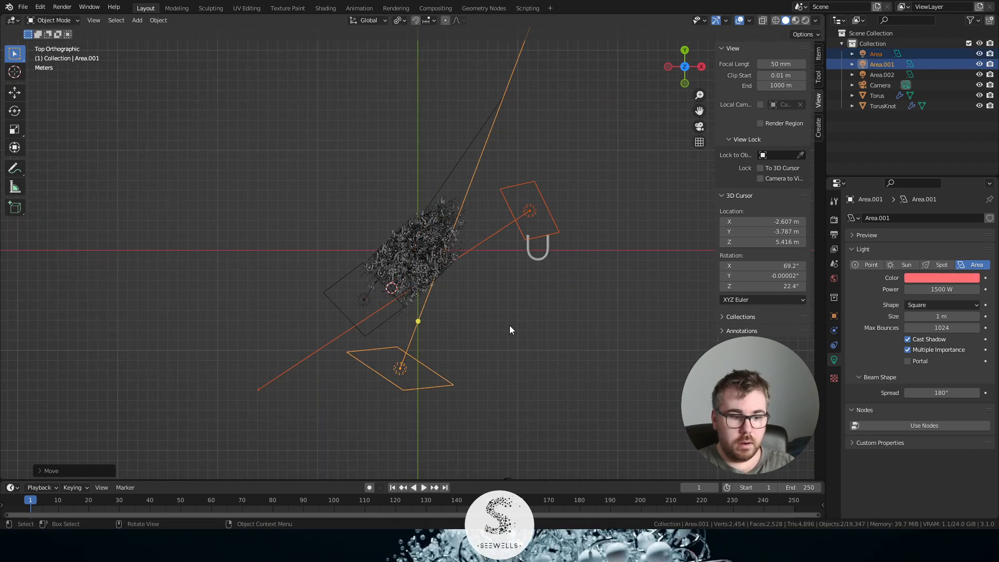
- Rotate the red and the blue Area lights individually in the top view so each one points at the scatter
key(r)
click(470, 337)
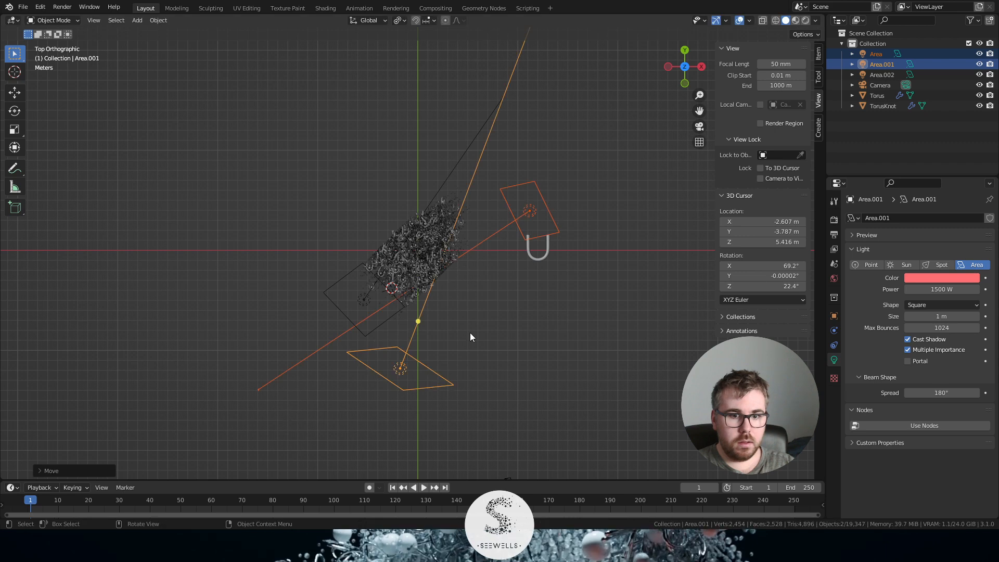
key(r)
click(528, 307)
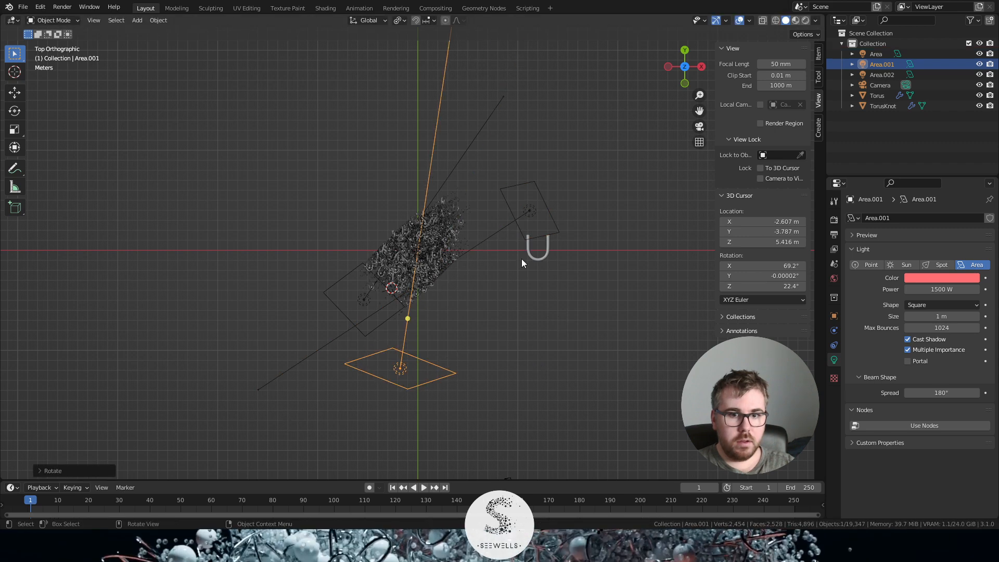
click(525, 216)
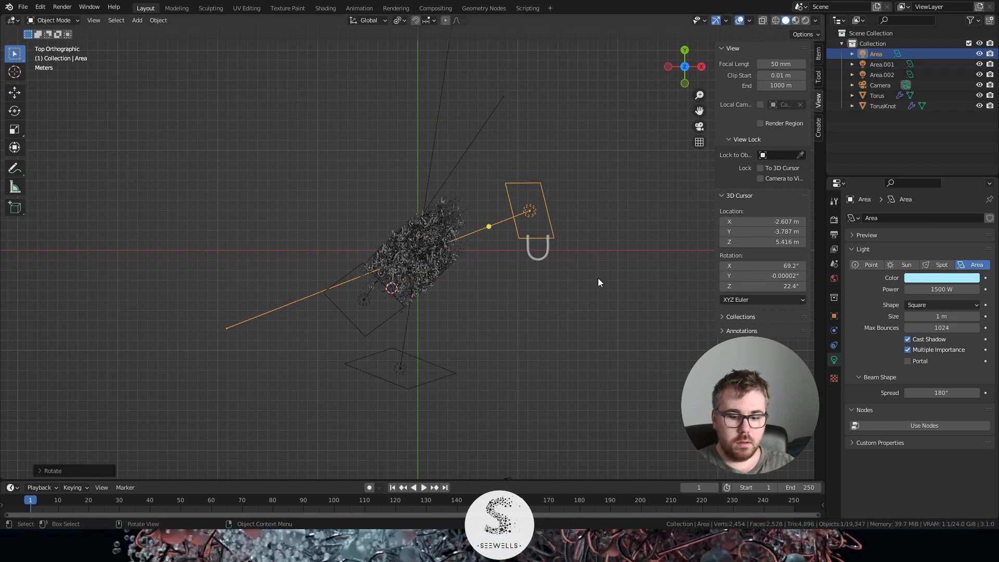
- Raise the blue Area light along Z from the camera view, return to rendered shading, and check the lighting with nothing selected
key(KP_0)
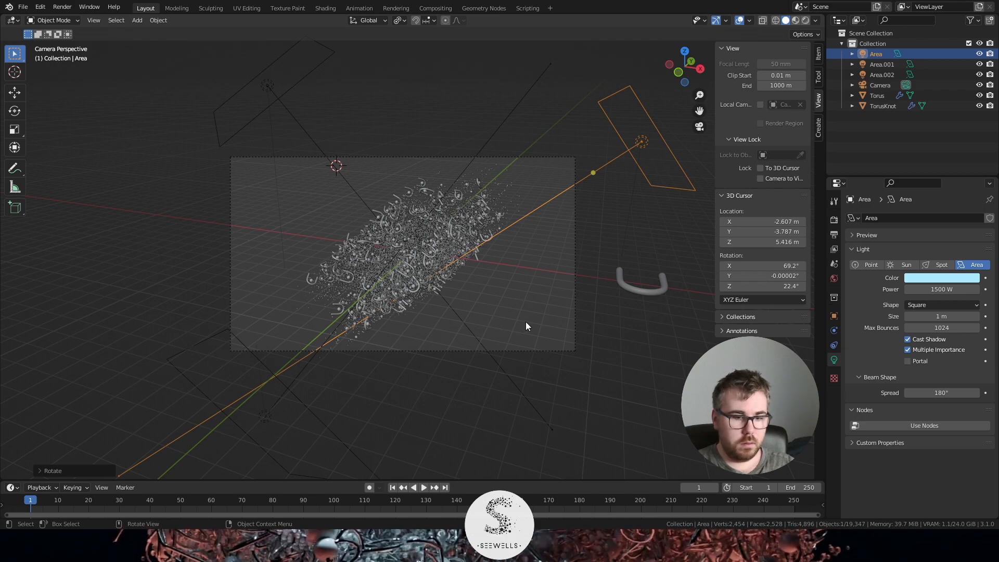
key(g)
key(z)
click(517, 296)
key(z)
click(508, 207)
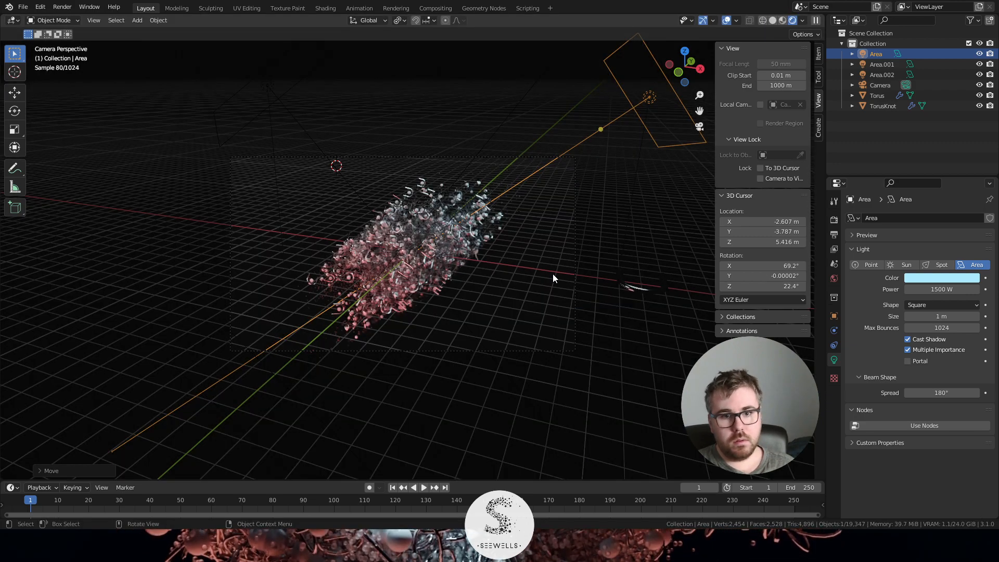
click(552, 278)
scroll(552, 274, up, 4)
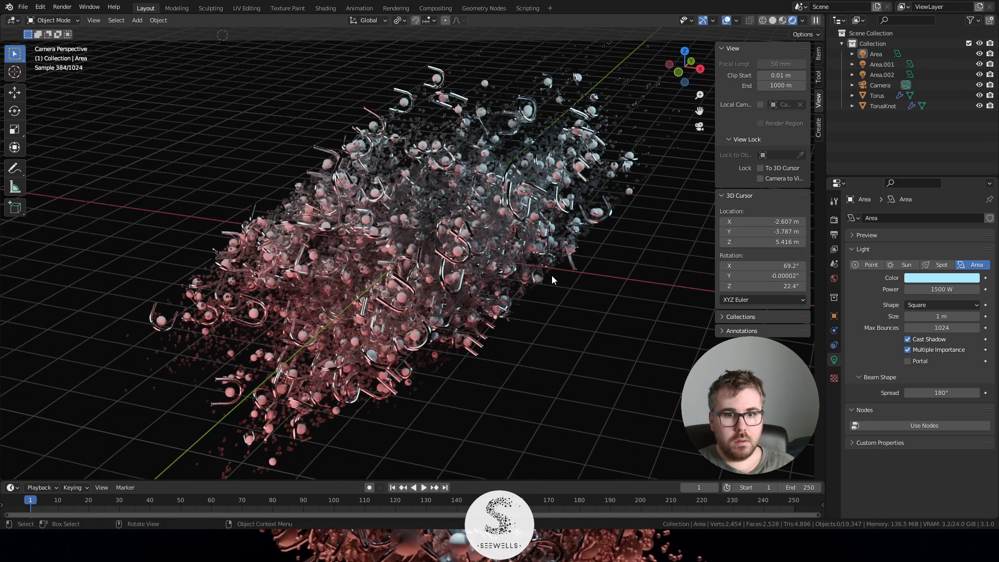
scroll(509, 260, up, 3)
scroll(496, 253, down, 7)
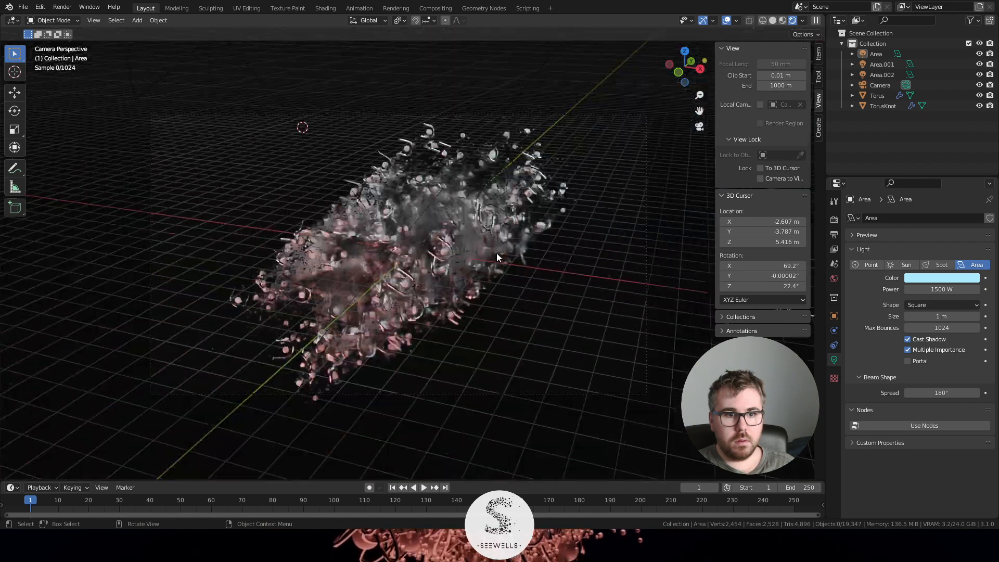
- Add a point light to the scene in solid shading and set its radius to 1.14 m
mouse_move(495, 253)
middle_down()
mouse_move(441, 252)
mouse_move(577, 273)
mouse_move(596, 242)
mouse_move(567, 269)
middle_up()
key(z)
click(573, 269)
key(shift+a)
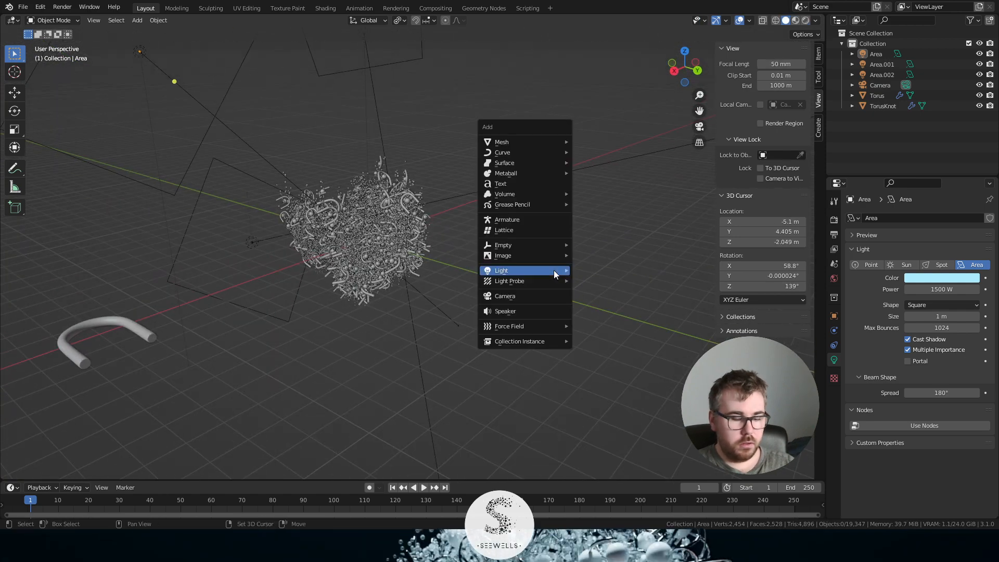
mouse_move(553, 270)
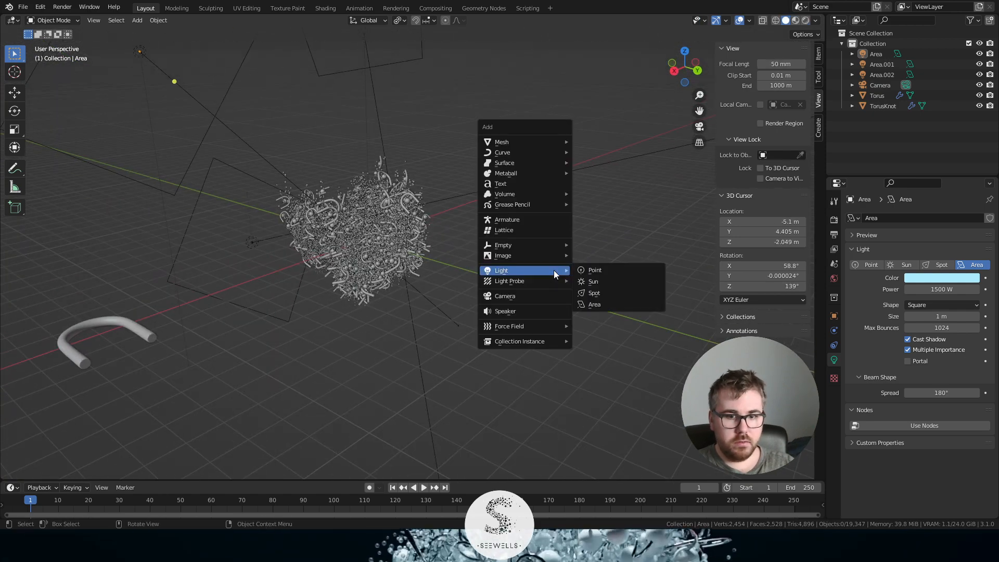
click(611, 270)
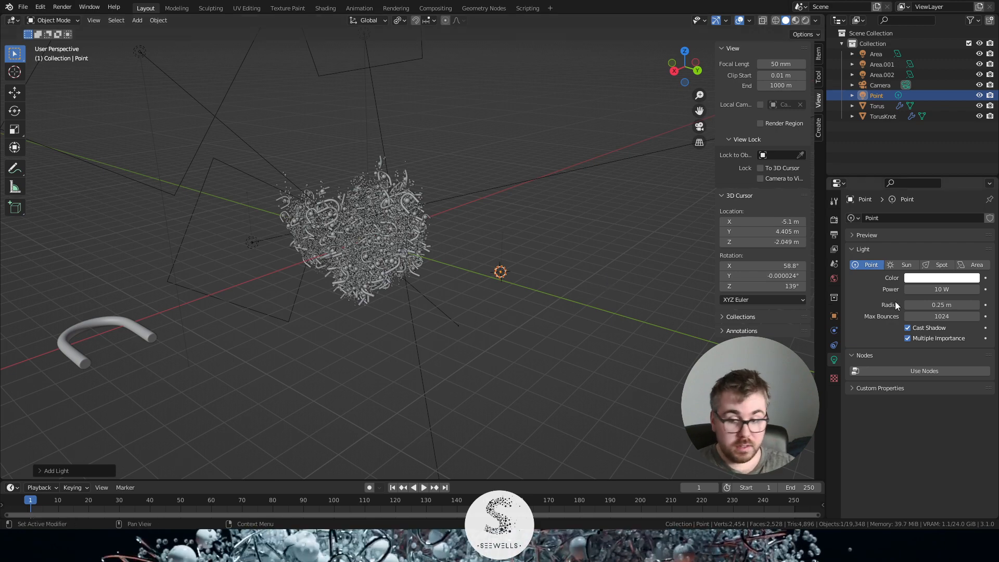
drag(940, 305, 986, 305)
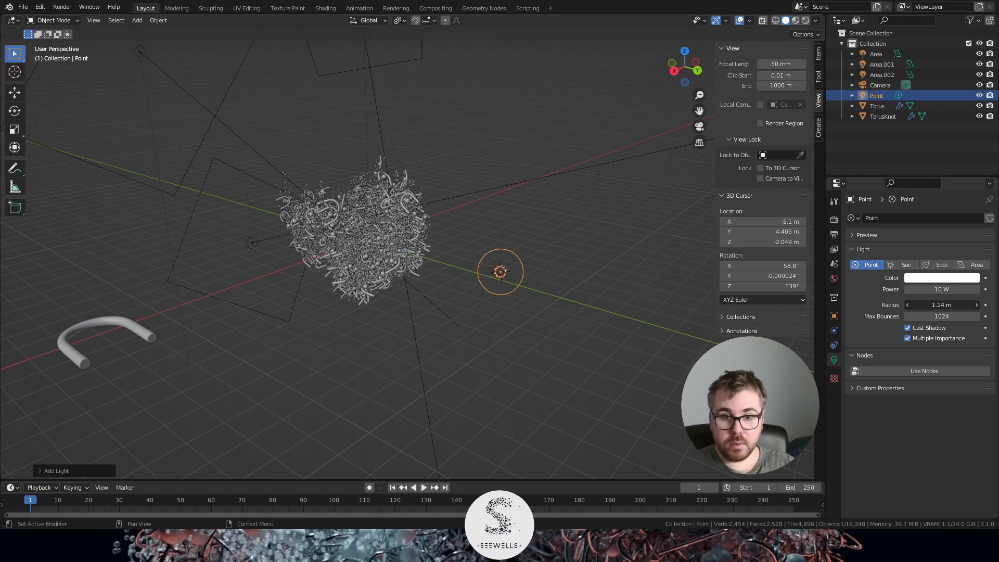
- Move the point light about 3.5 m into the middle of the scatter, using the camera view with rendered shading
key(KP_0)
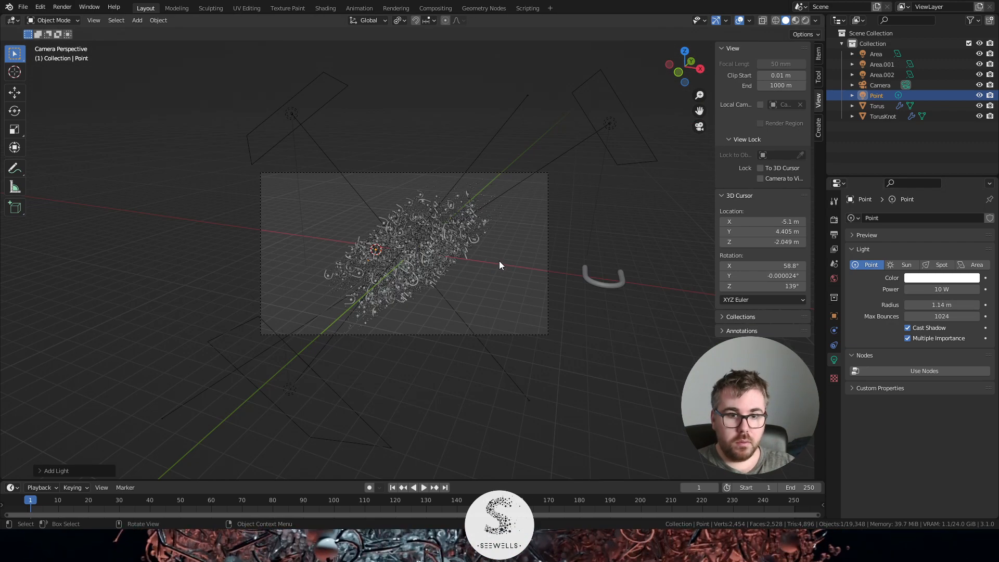
key(z)
click(500, 223)
key(Home)
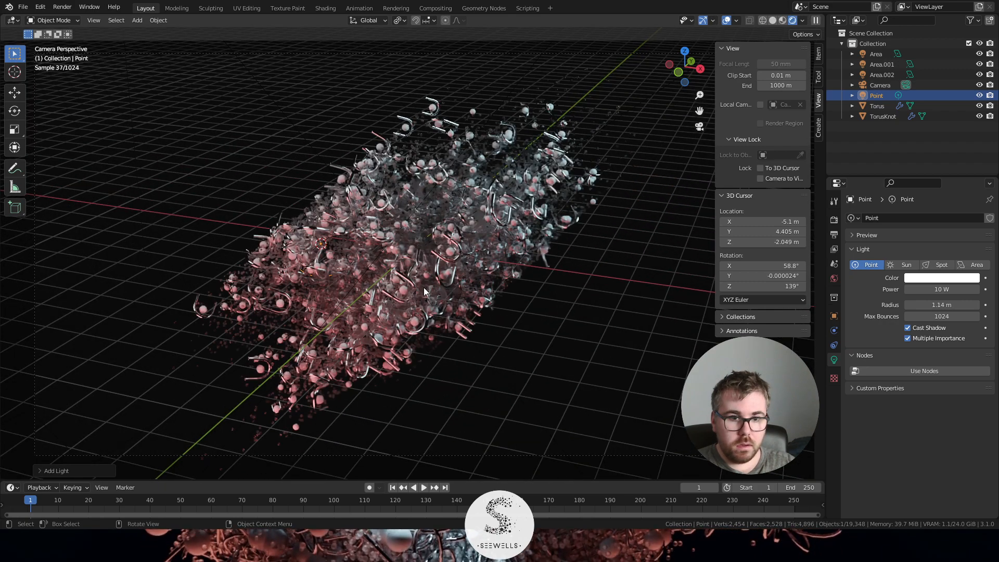
key(g)
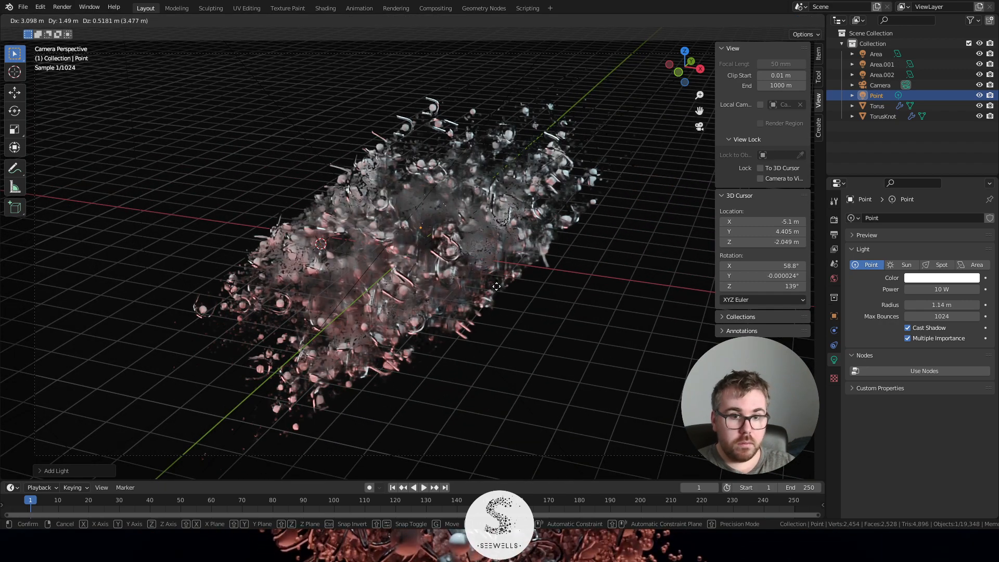
click(497, 287)
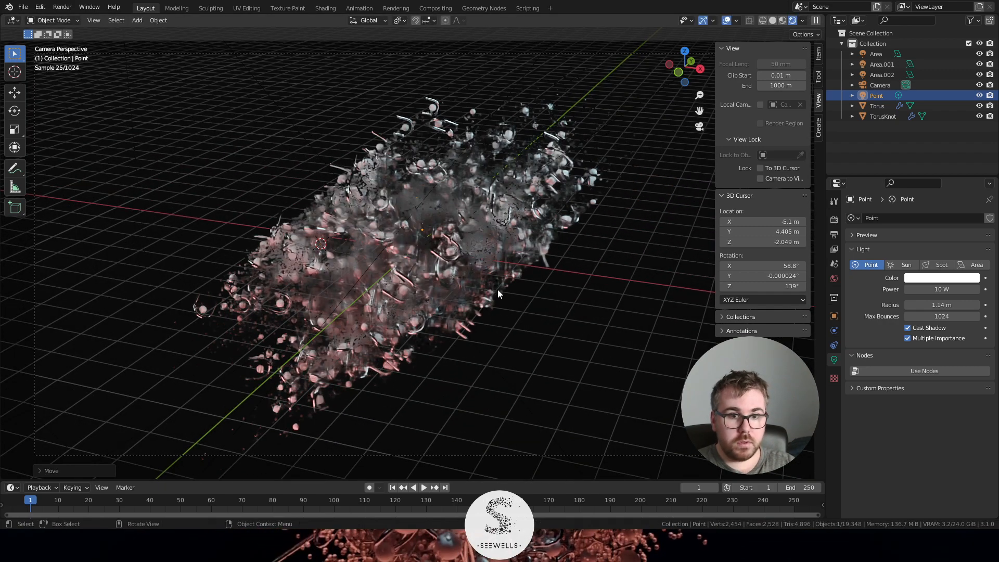
- Try a power of 150 W on the point light, and raise it to 500 W
click(950, 289)
text(150)
key(Return)
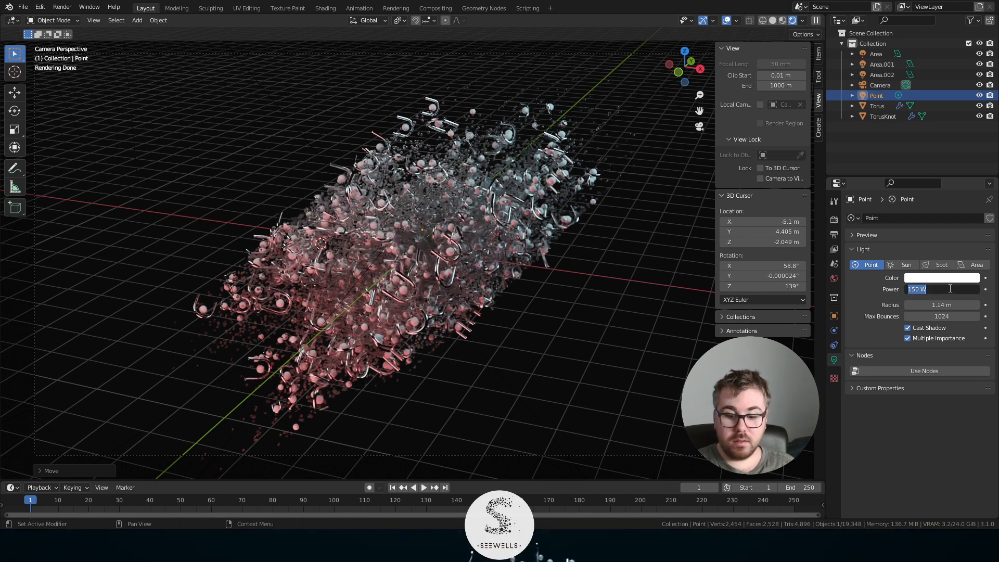
key(Return)
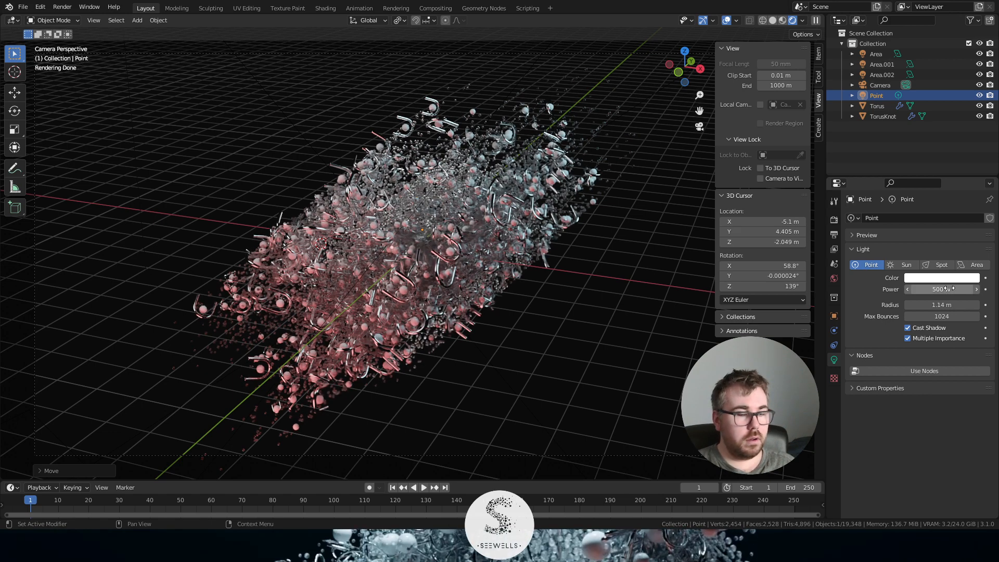
- Compare the scatter with the point light's power at 0 W and 1000 W, and restore it to 500 W
scroll(467, 253, up, 5)
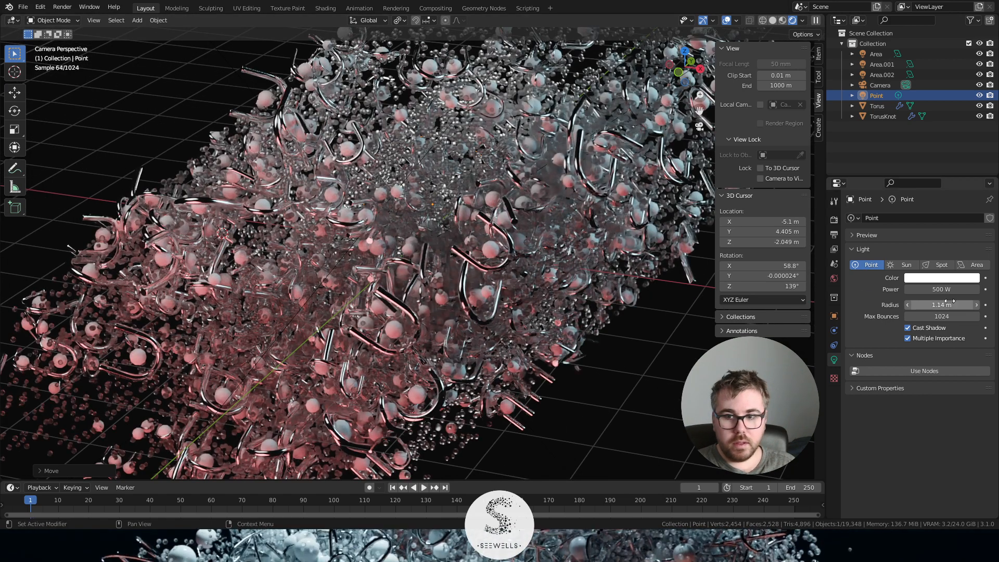
click(942, 289)
text(0)
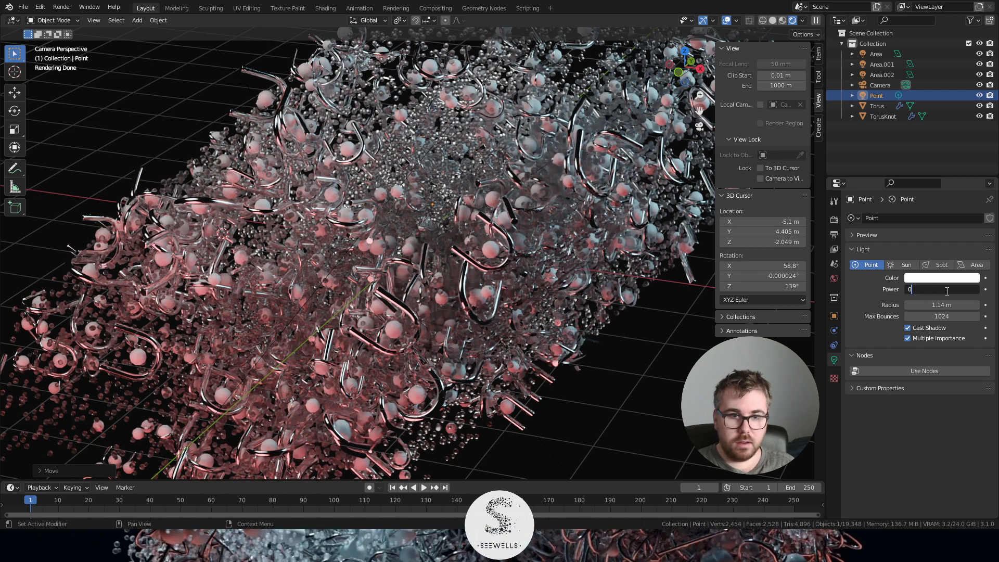
key(Return)
click(947, 289)
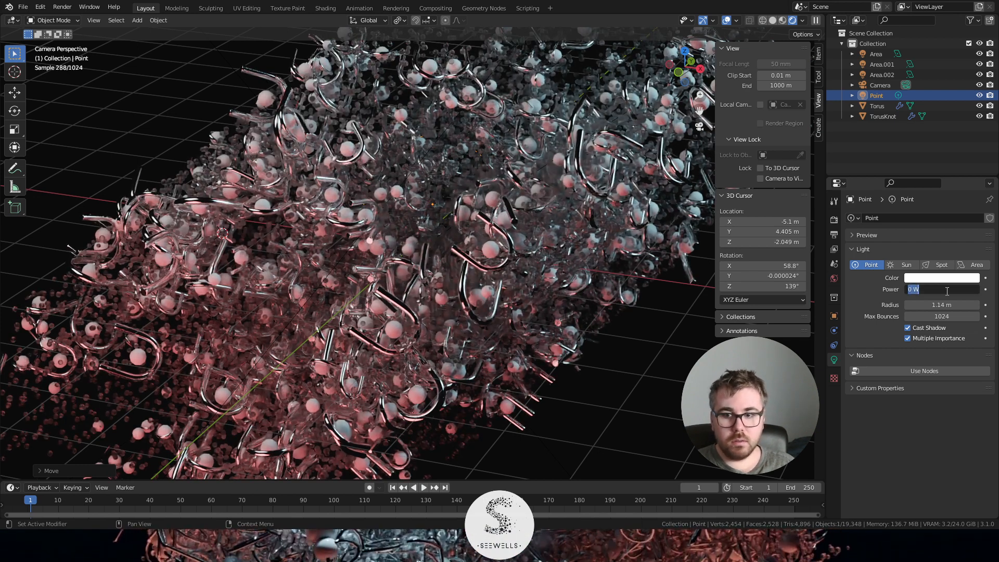
text(1000)
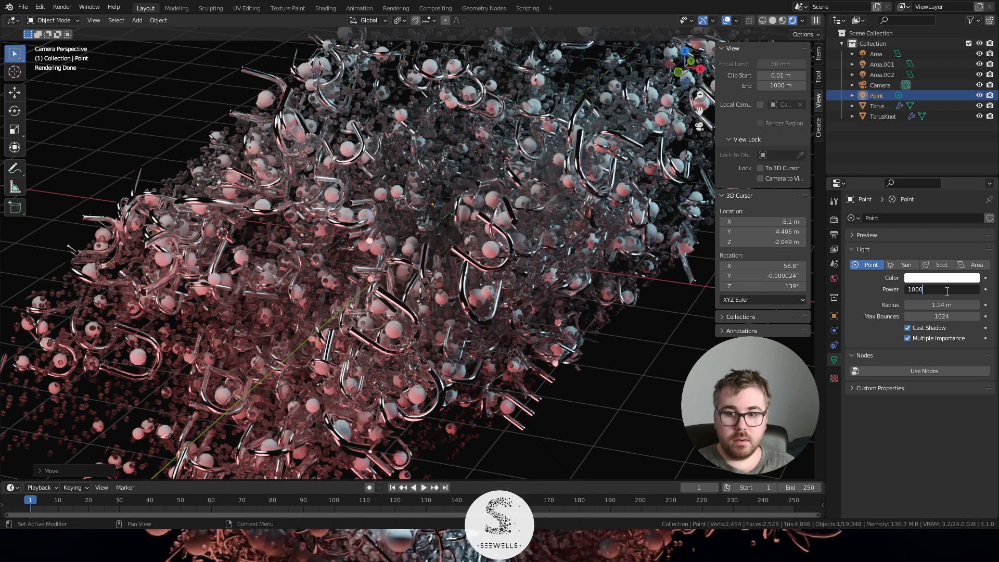
key(Return)
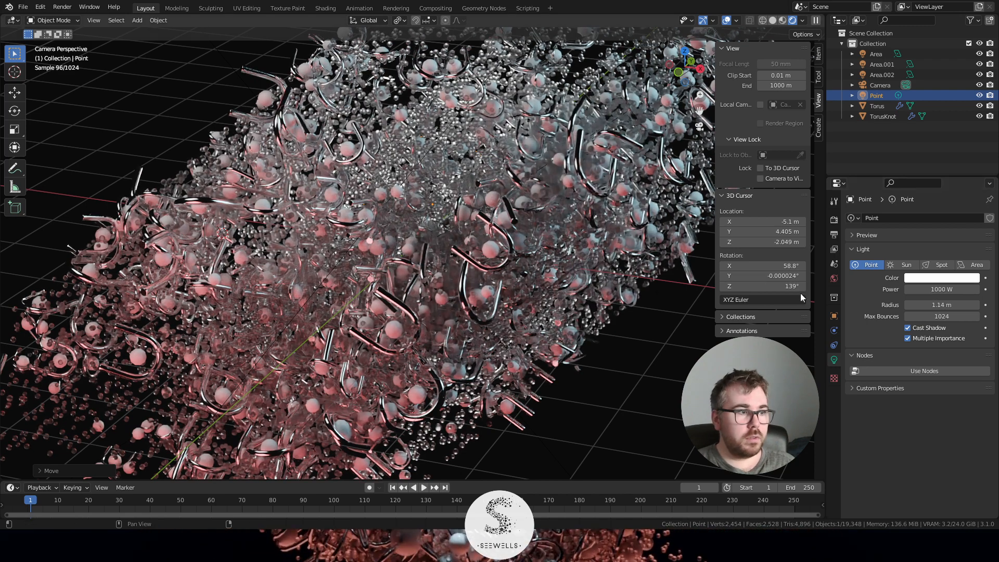
scroll(410, 252, down, 3)
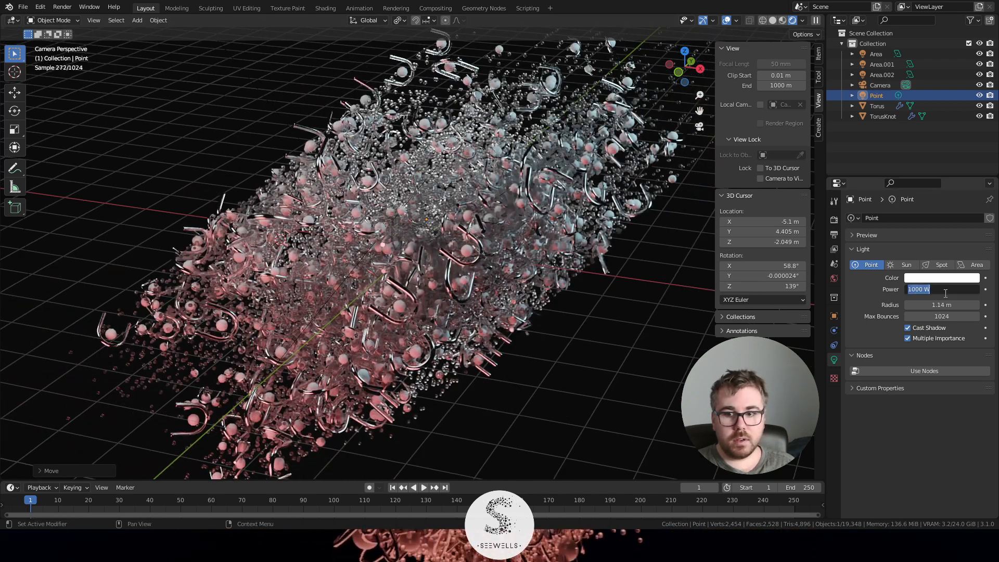
key(Return)
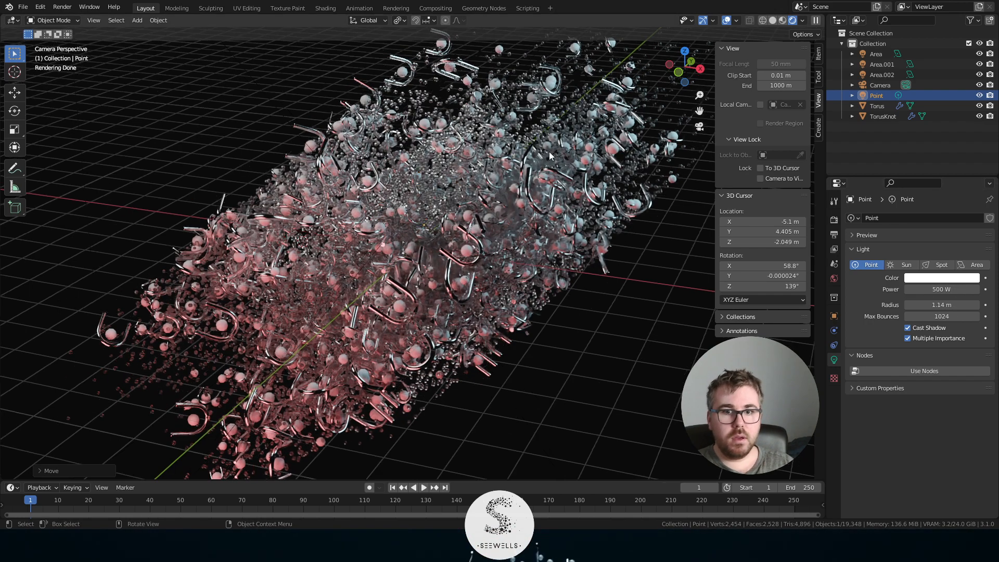
- Return the camera view to solid shading and enable the Denoising Data pass for the view layer
scroll(501, 232, down, 2)
shift+middle_drag(508, 247, 508, 258)
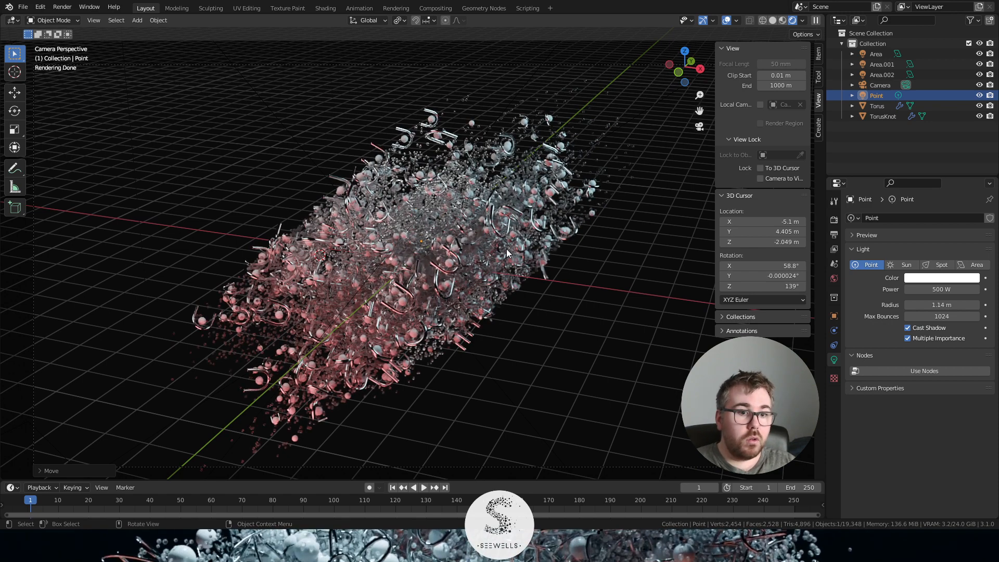
scroll(489, 260, up, 1)
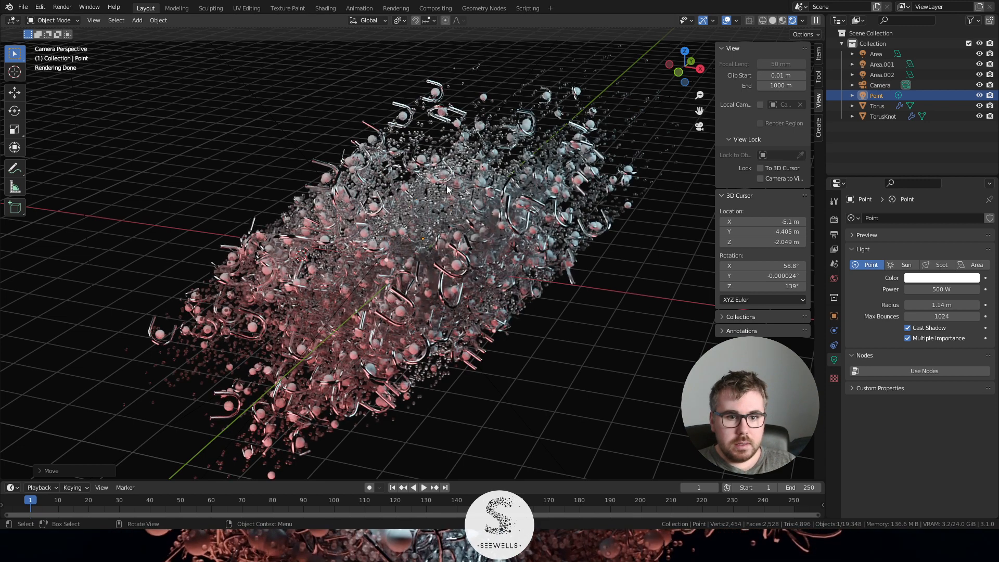
key(z)
click(560, 189)
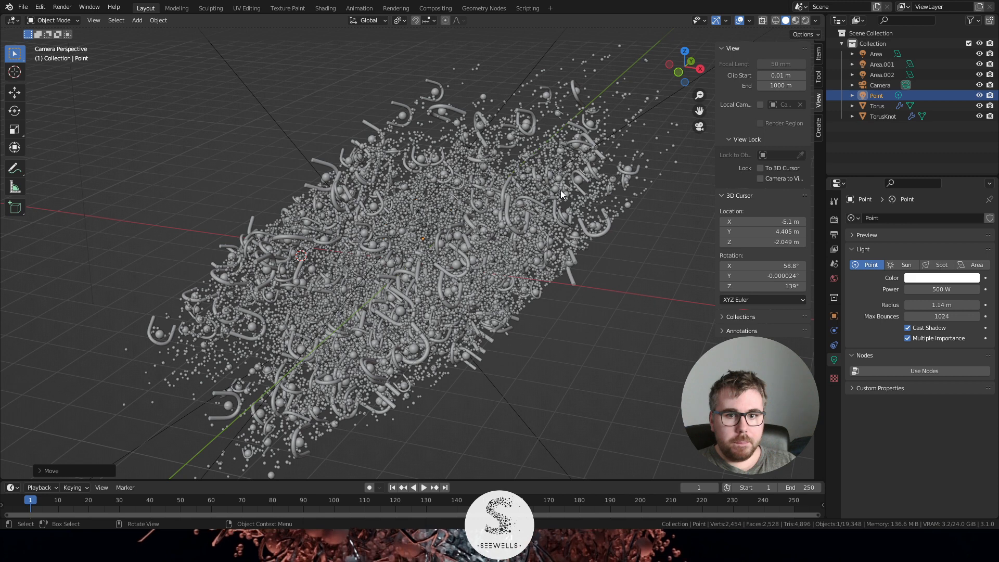
click(834, 220)
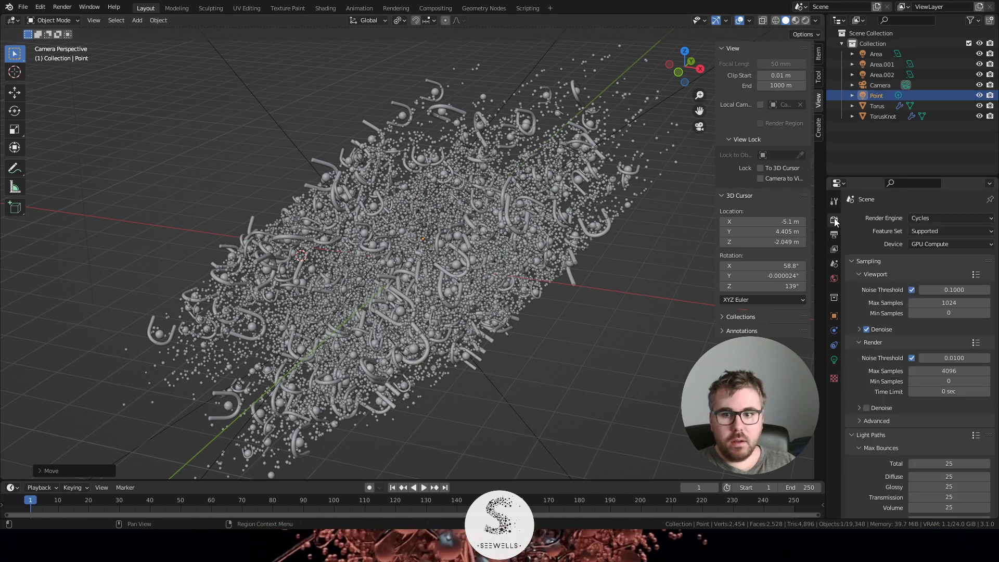
click(834, 249)
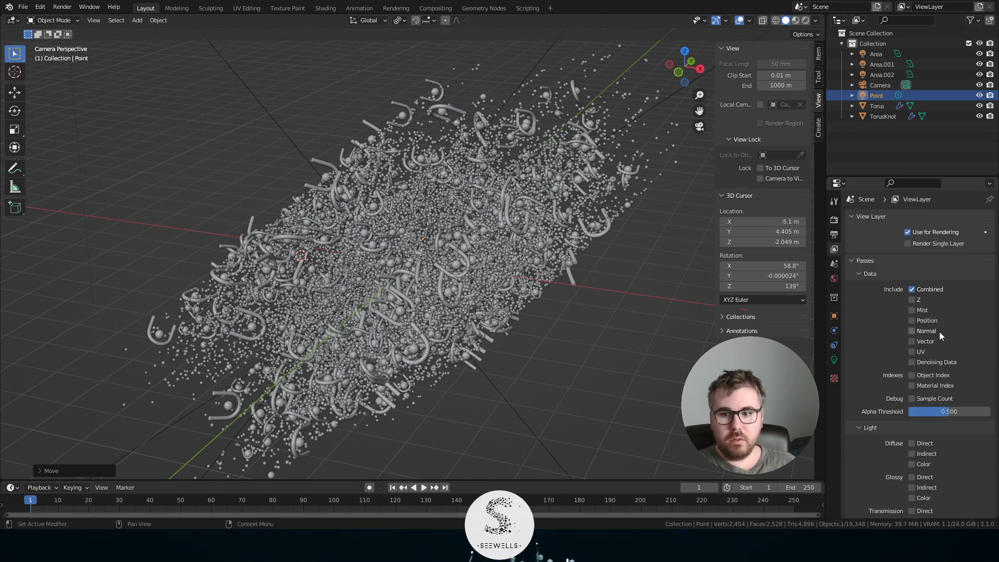
click(927, 360)
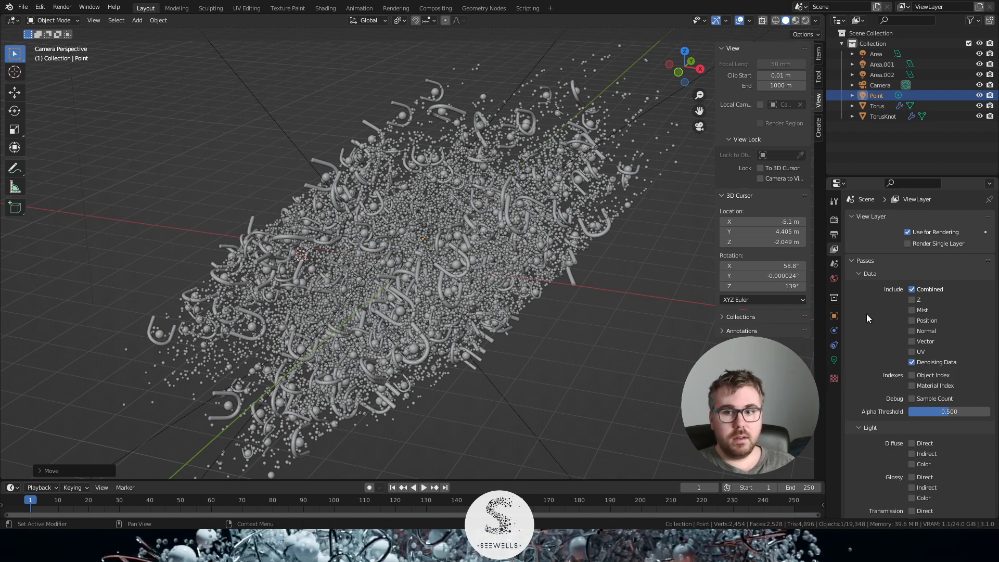
- Set the maximum samples for the final Cycles render to 2000
click(835, 223)
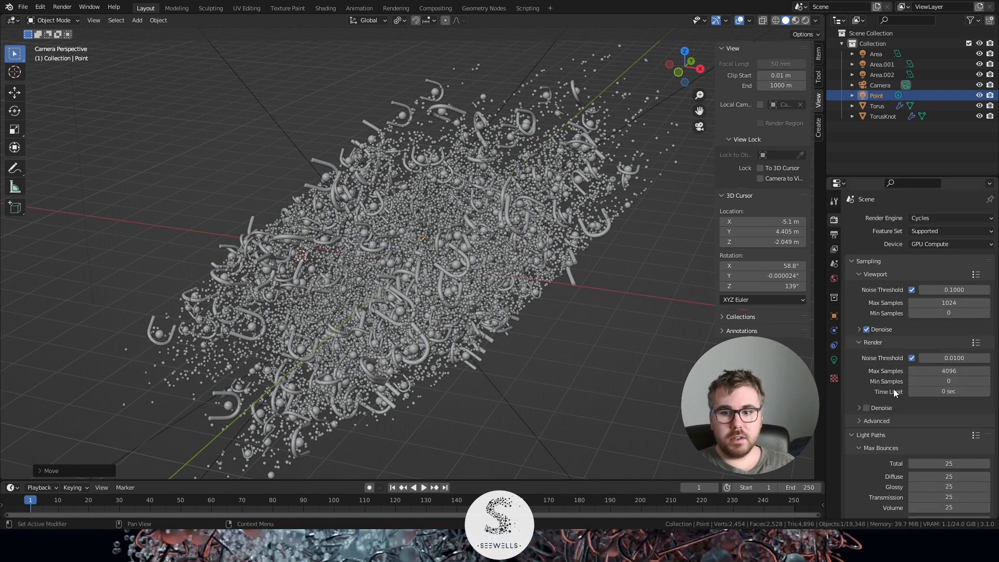
click(965, 371)
text(2000)
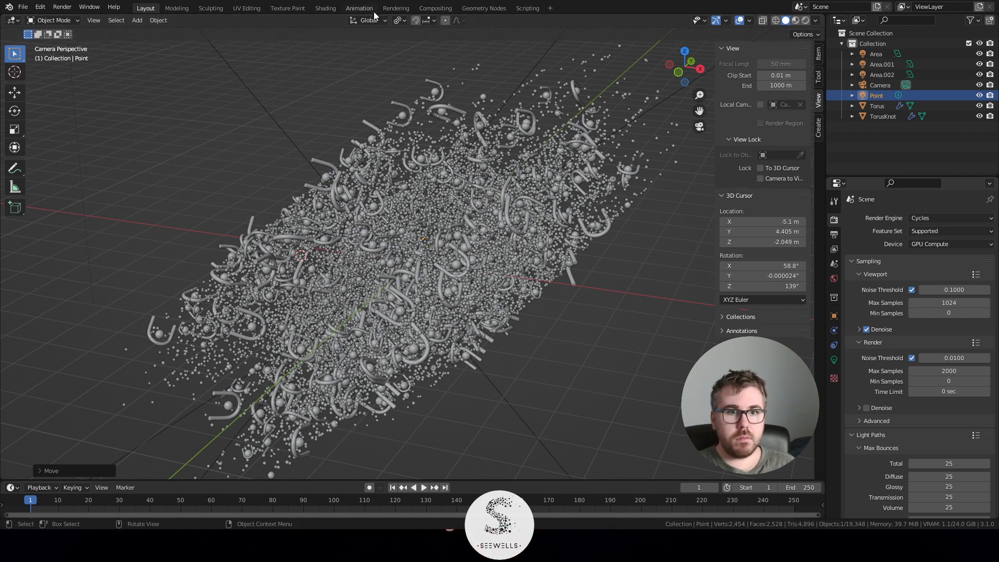
- Enable nodes in the compositor and move the Composite node away from Render Layers to make room between them
click(435, 8)
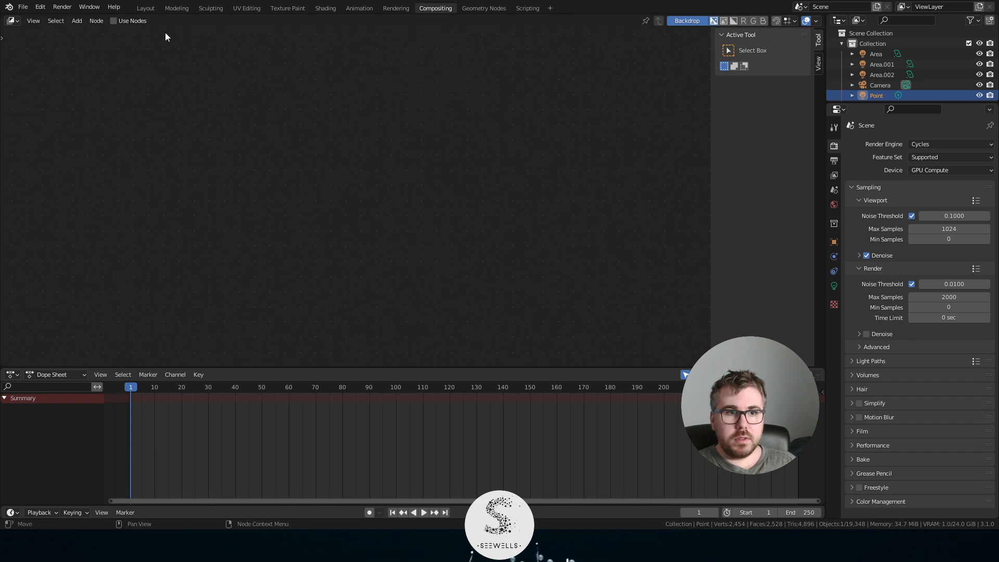
click(141, 19)
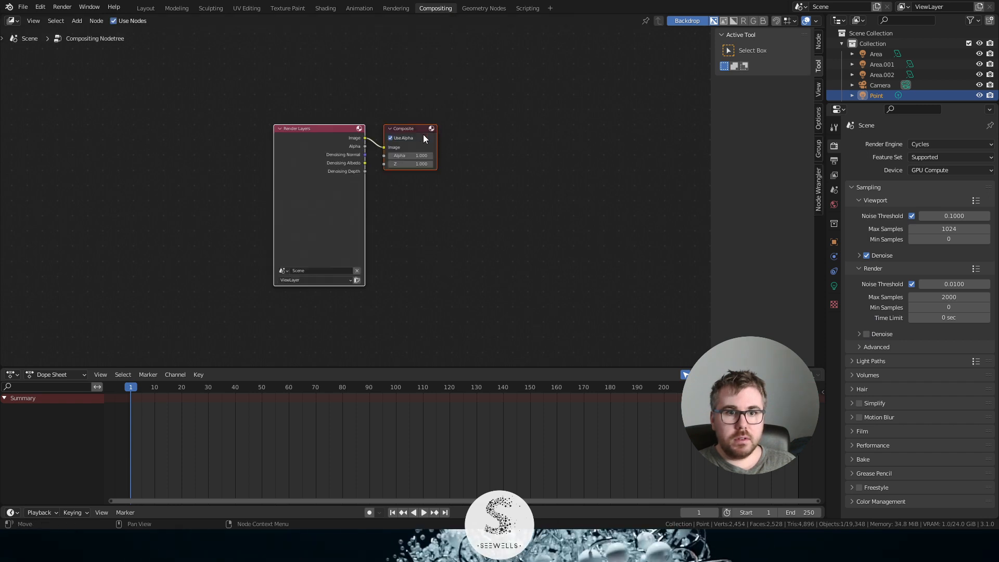
drag(408, 130, 595, 156)
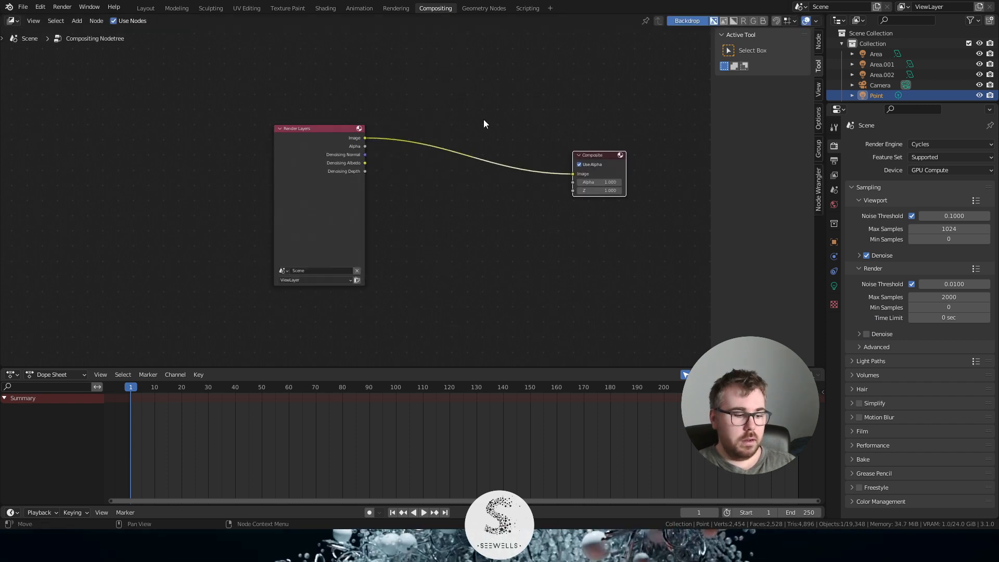
- Insert a Denoise node into the image link between the Render Layers and Composite nodes
key(shift+a)
click(437, 97)
text(denoise)
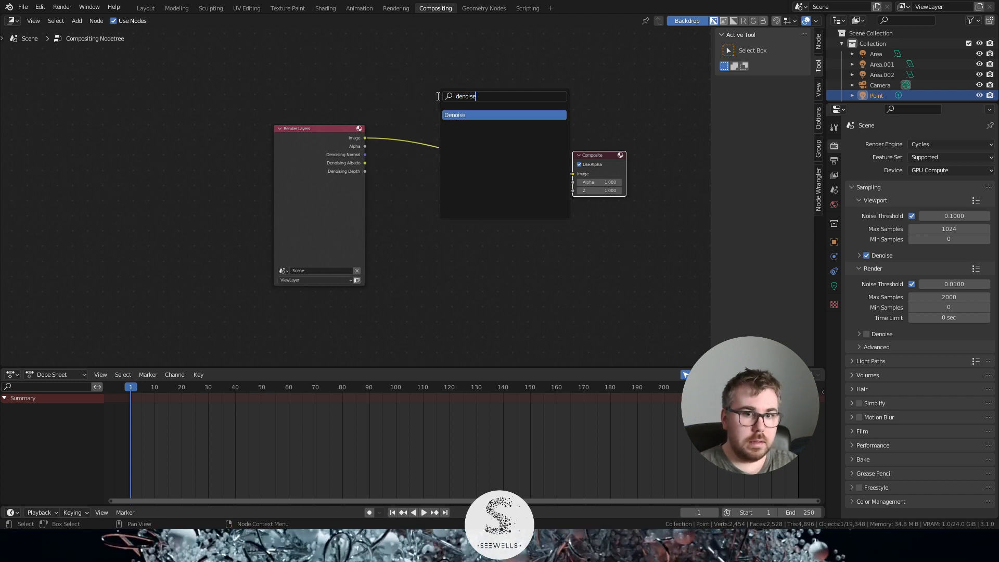
key(Return)
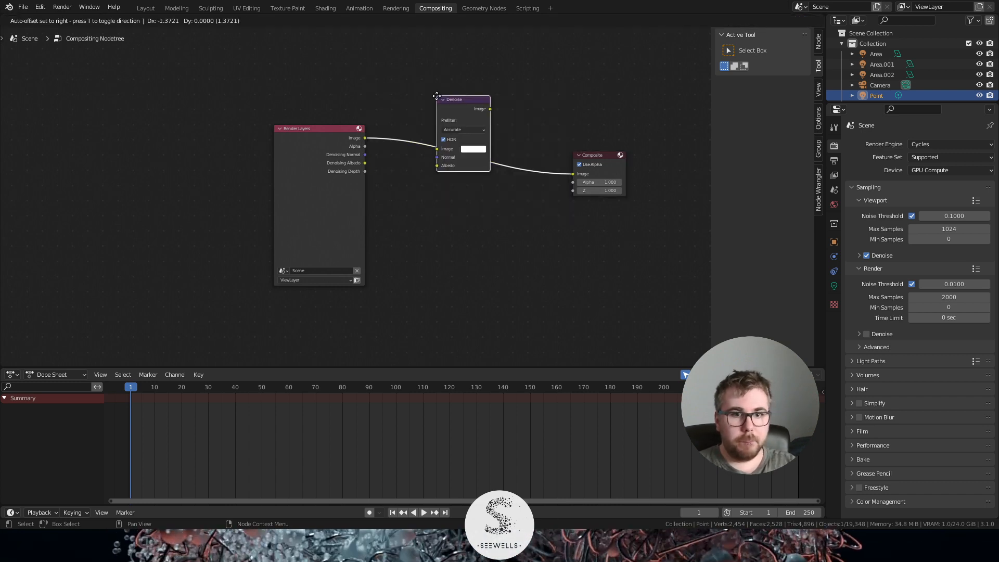
click(411, 110)
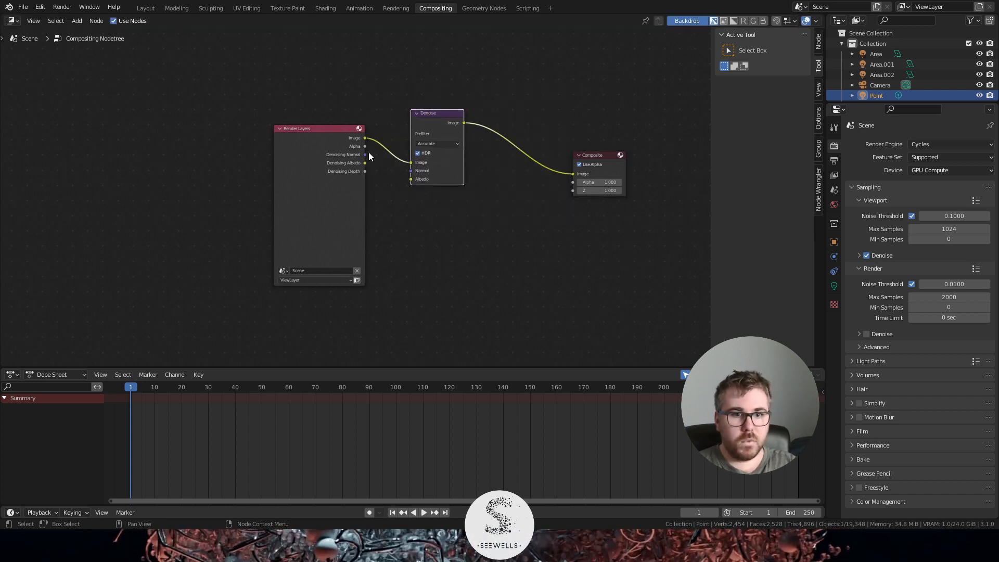
- Connect Denoising Normal and Denoising Albedo to the Denoise node's Normal and Albedo inputs, and return to the Layout workspace
scroll(382, 122, up, 5)
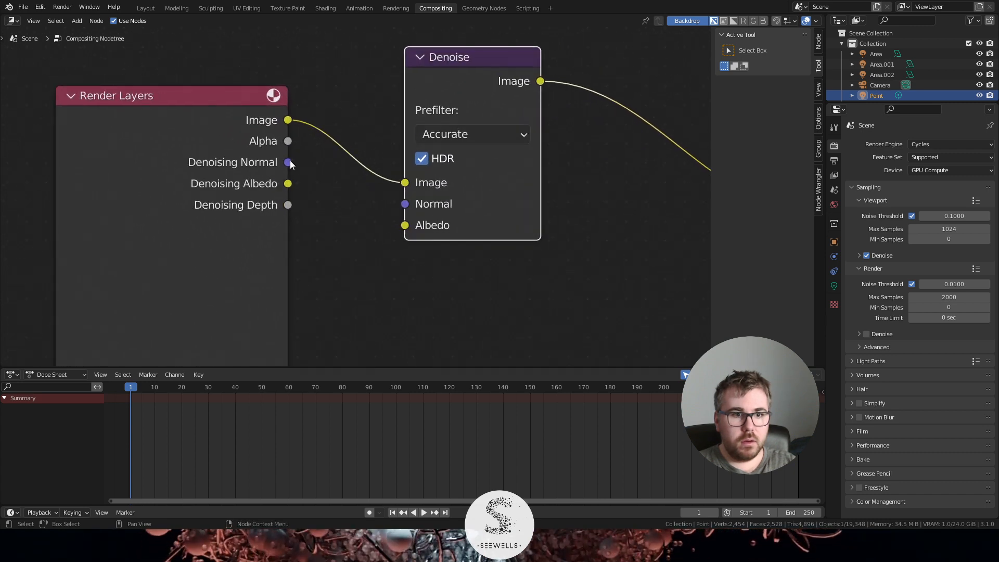
drag(287, 162, 395, 225)
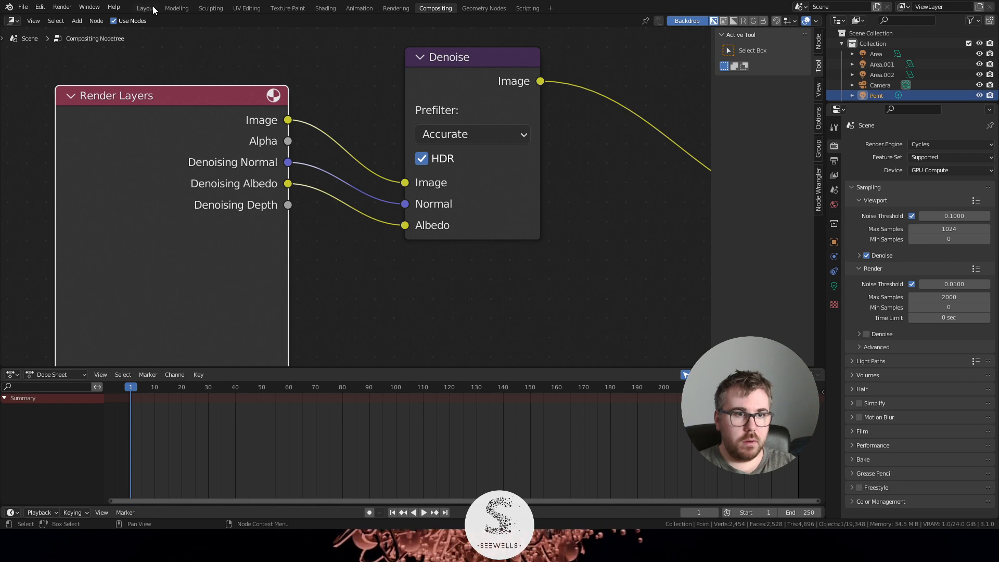
click(147, 8)
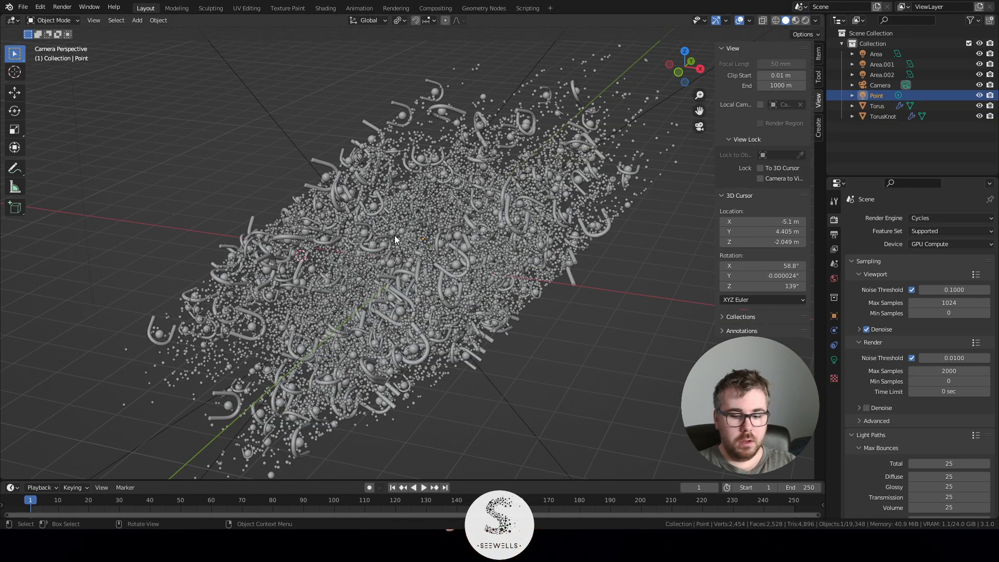
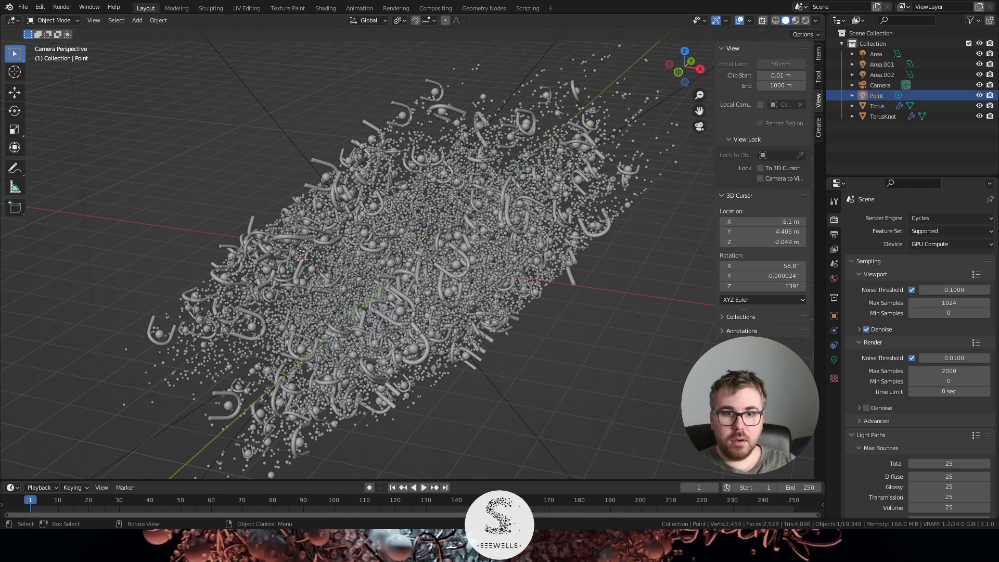
- In the compositor, line up Composite with the Denoise output, preview Denoise through a Viewer node placed below Composite, and turn off the backdrop
click(435, 8)
scroll(525, 200, down, 4)
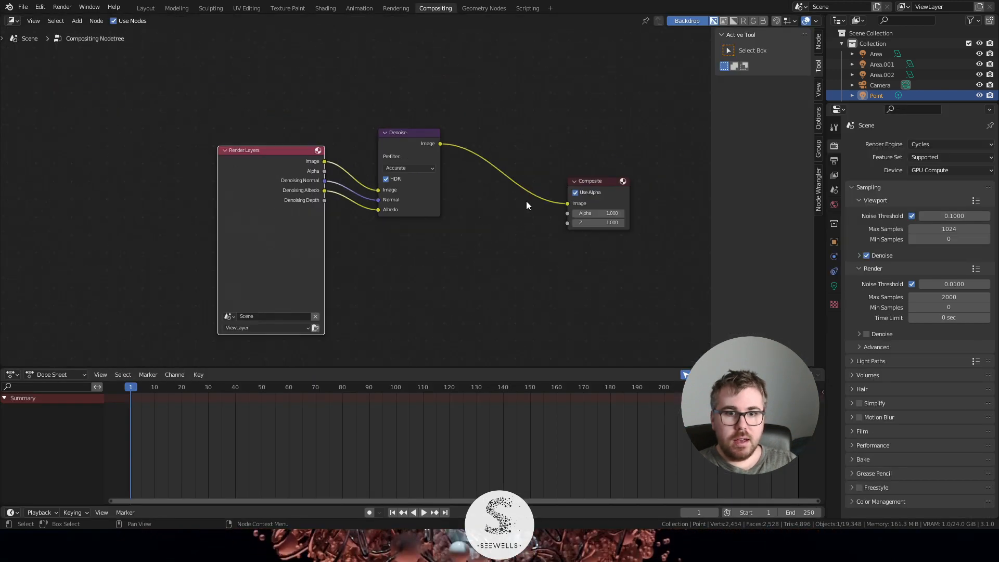
drag(518, 192, 597, 152)
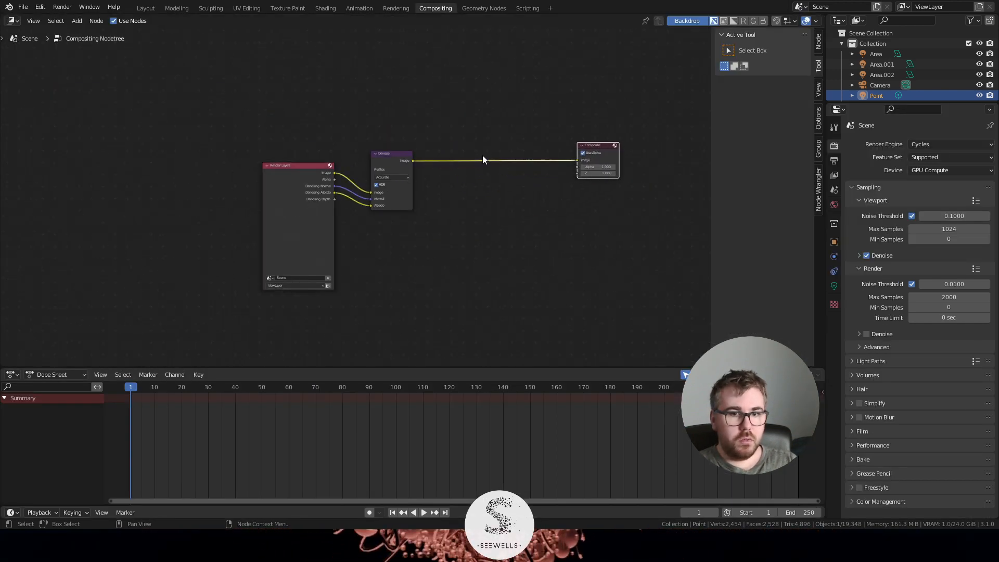
ctrl+shift+click(388, 155)
drag(455, 161, 605, 204)
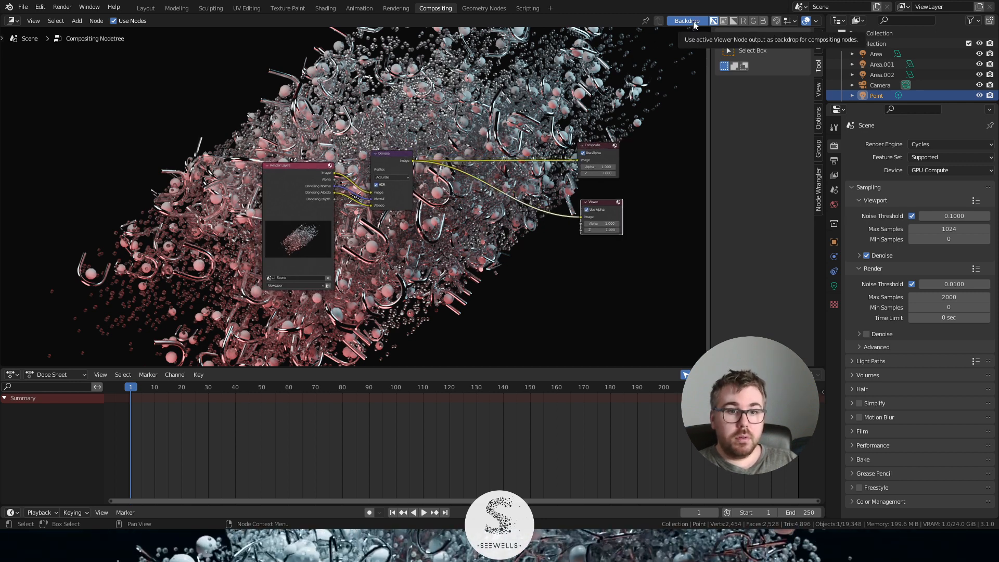
click(687, 21)
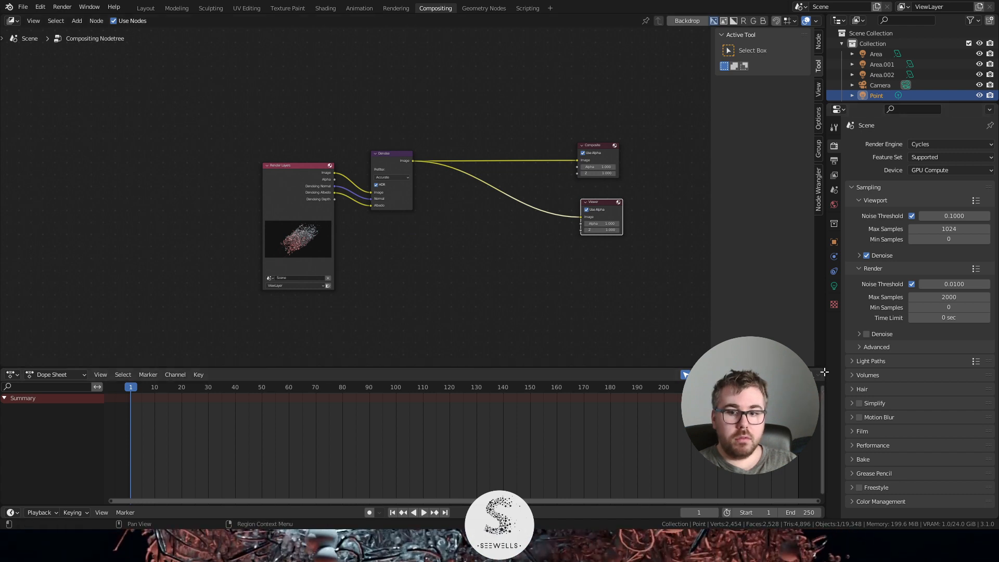
- Split the Dope Sheet area, turn the larger part into an Image Editor showing the Viewer Node image, and enlarge it upward
drag(821, 370, 692, 372)
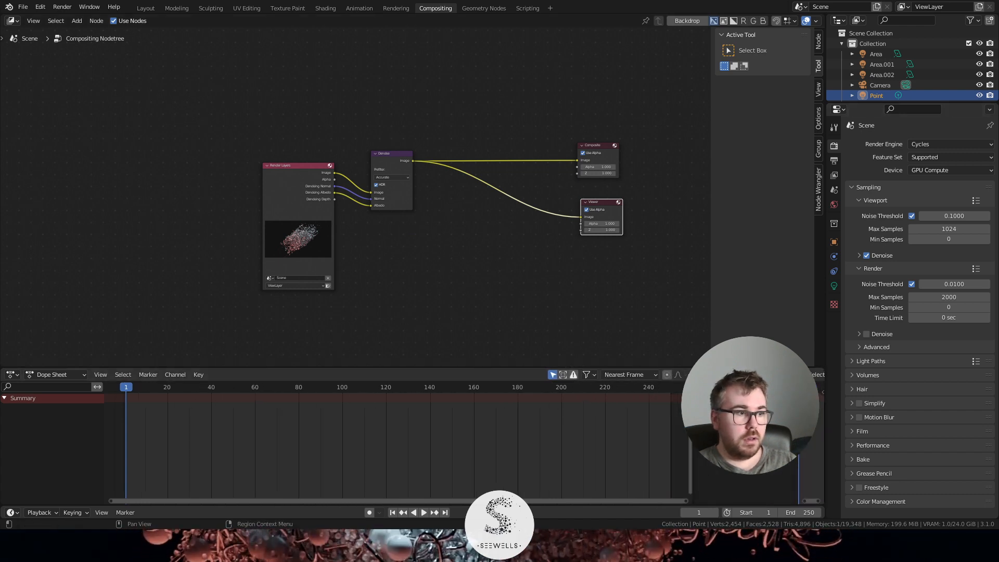
click(14, 377)
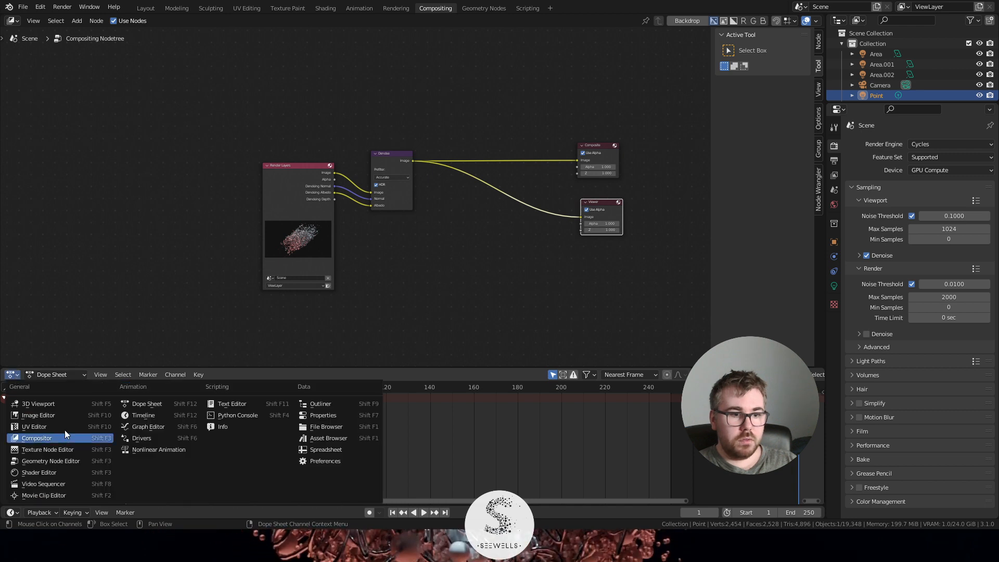
click(70, 414)
click(301, 375)
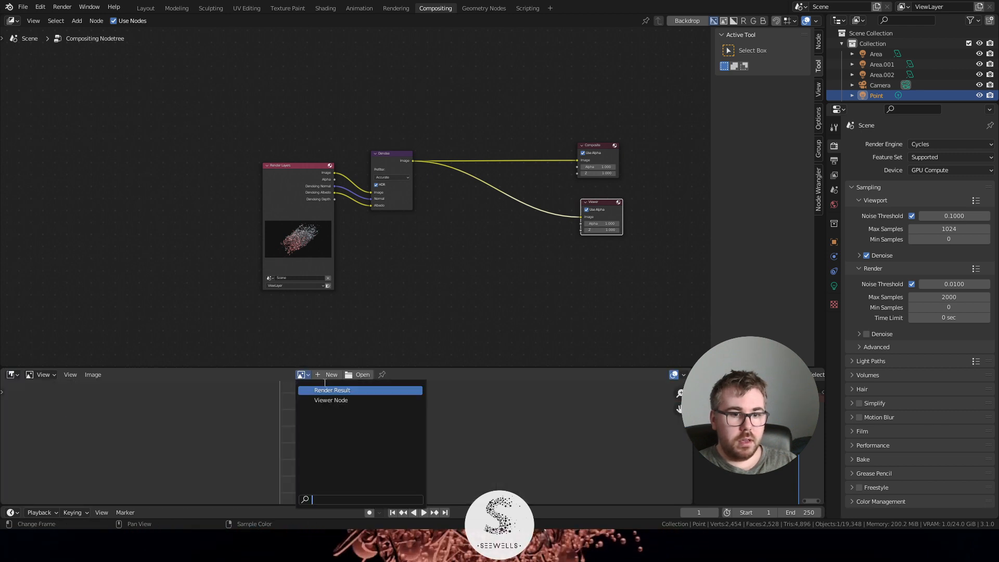
click(325, 399)
drag(468, 367, 467, 239)
scroll(509, 151, up, 3)
middle_drag(510, 151, 377, 173)
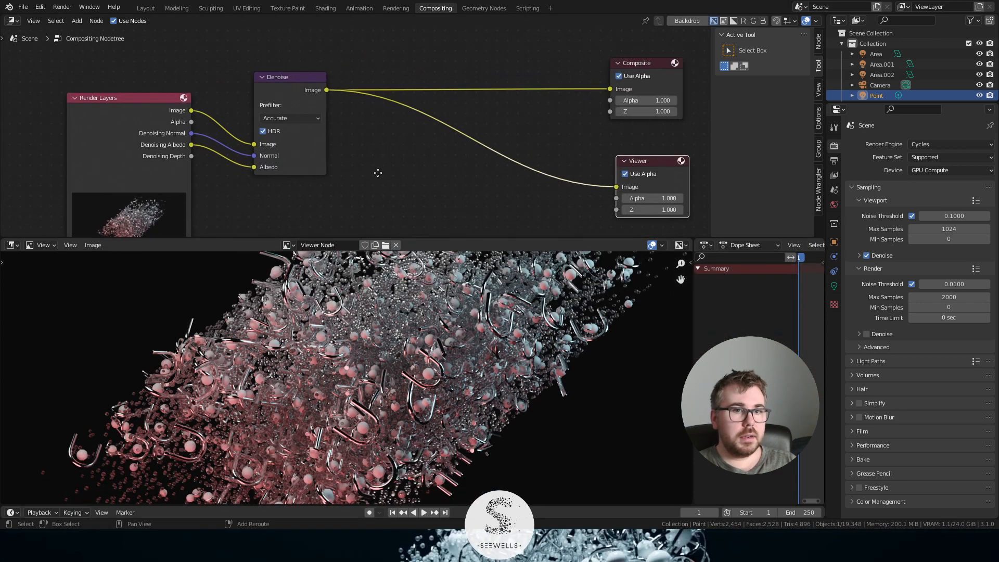
- Examine the denoised render in the Image Editor, both close up and as a whole
scroll(435, 326, down, 4)
scroll(436, 325, up, 3)
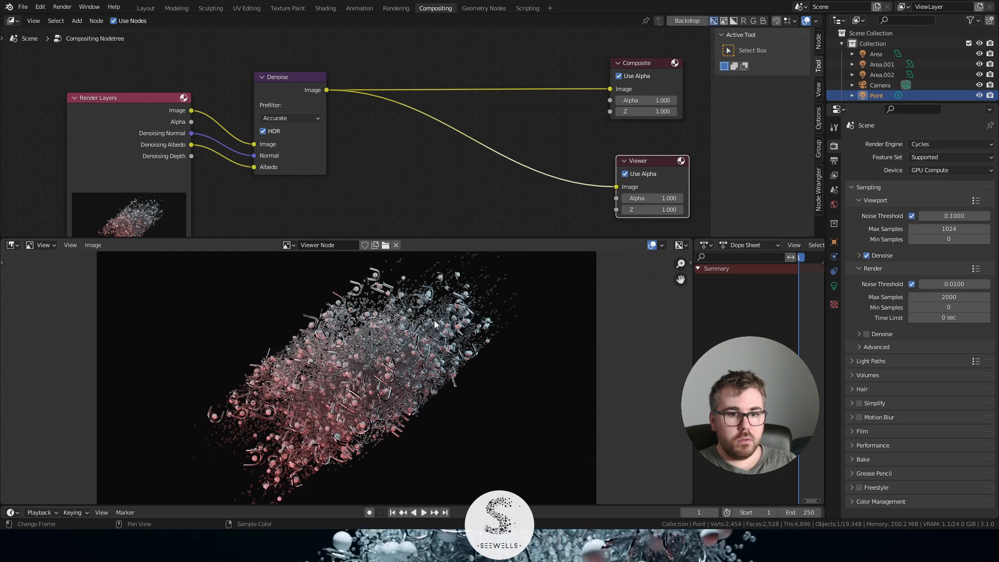
scroll(435, 321, down, 2)
scroll(435, 321, up, 2)
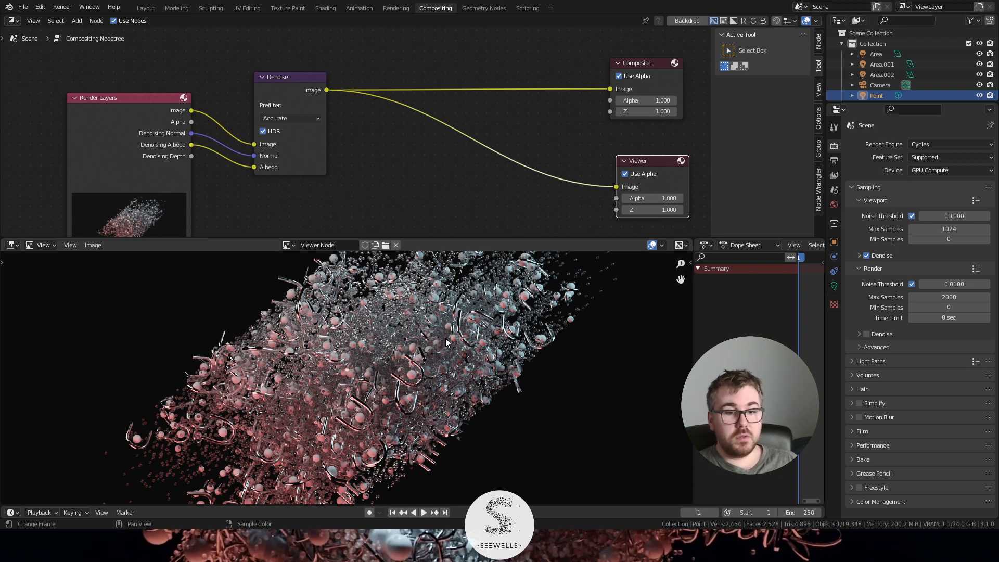
scroll(446, 338, up, 4)
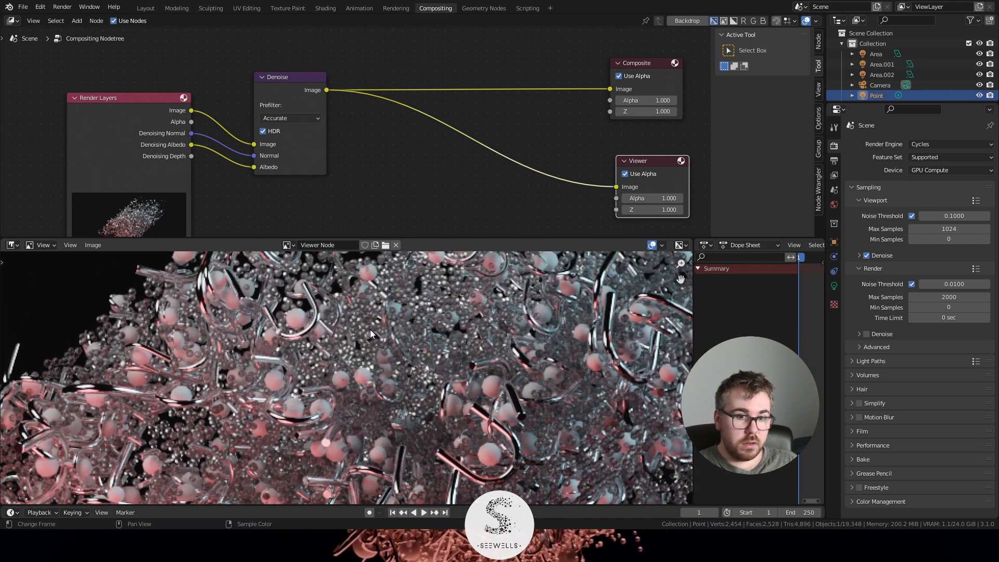
scroll(413, 338, down, 6)
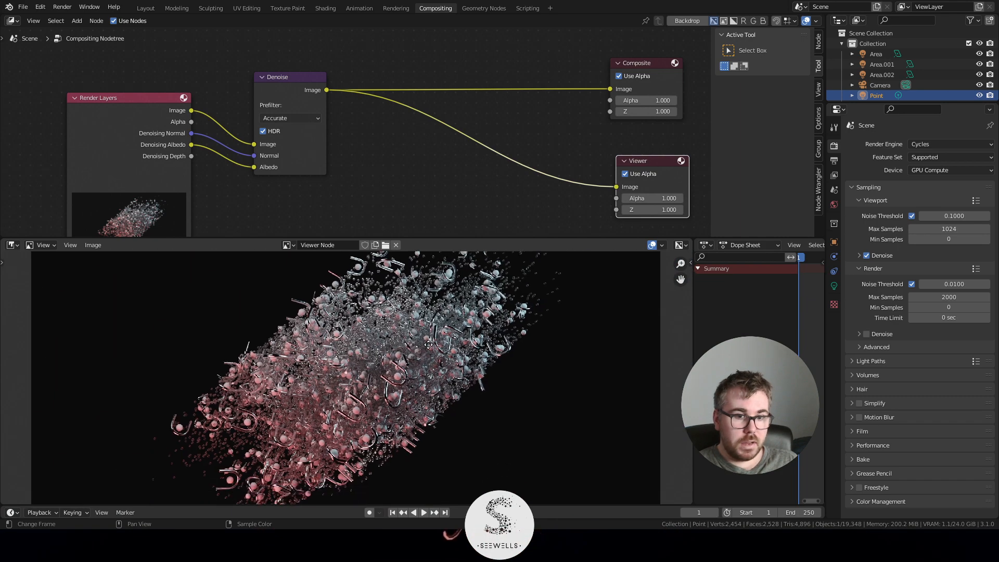
scroll(429, 350, up, 1)
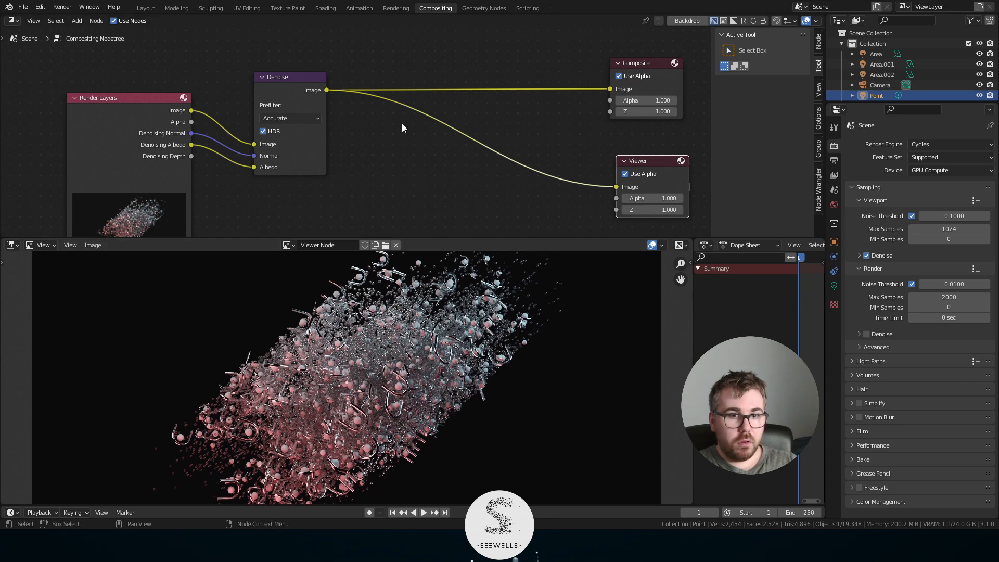
- Move the Composite and Viewer nodes farther from Denoise and merge their two incoming links through one shared reroute point
scroll(601, 79, down, 6)
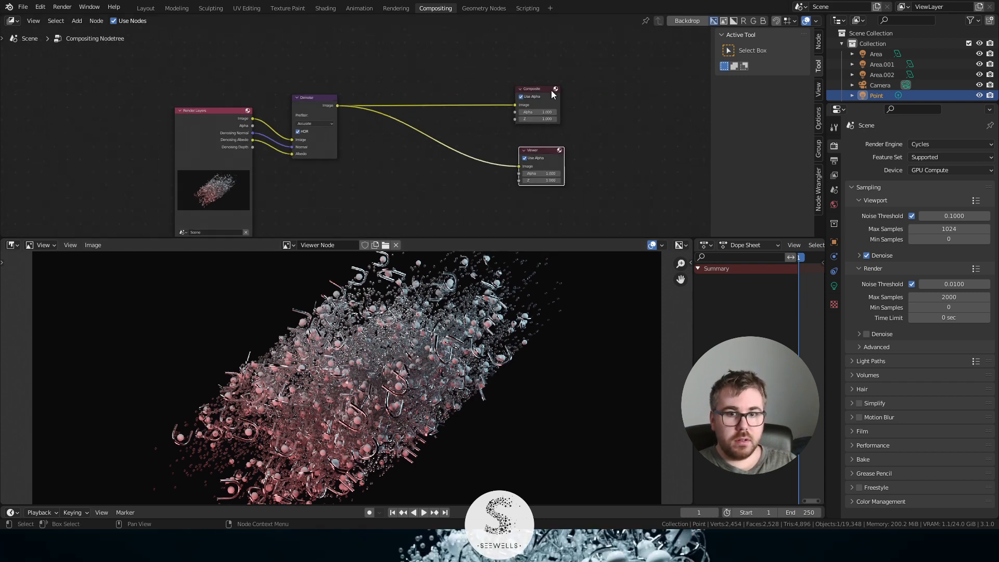
drag(551, 89, 642, 85)
drag(546, 152, 634, 134)
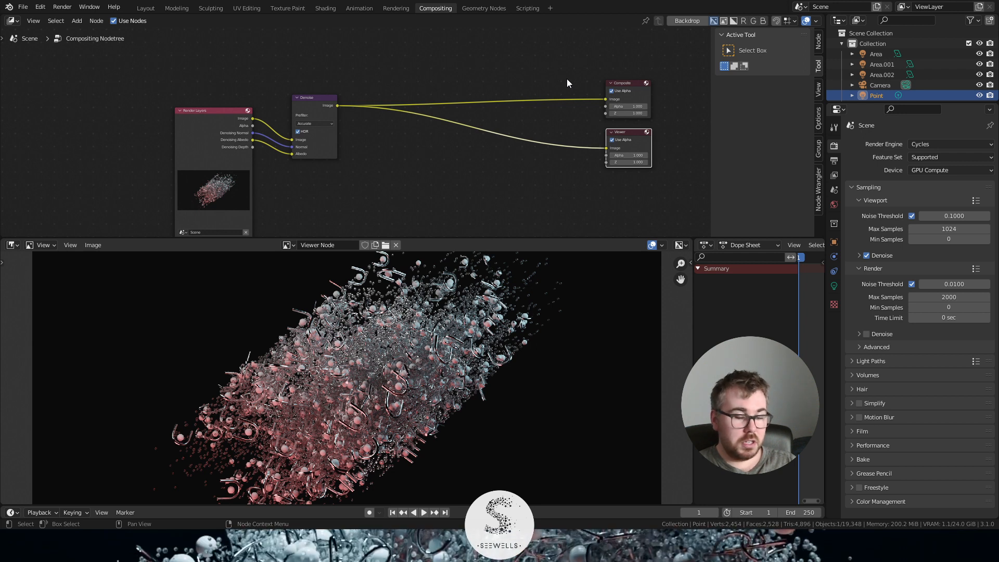
shift+right_drag(563, 74, 582, 139)
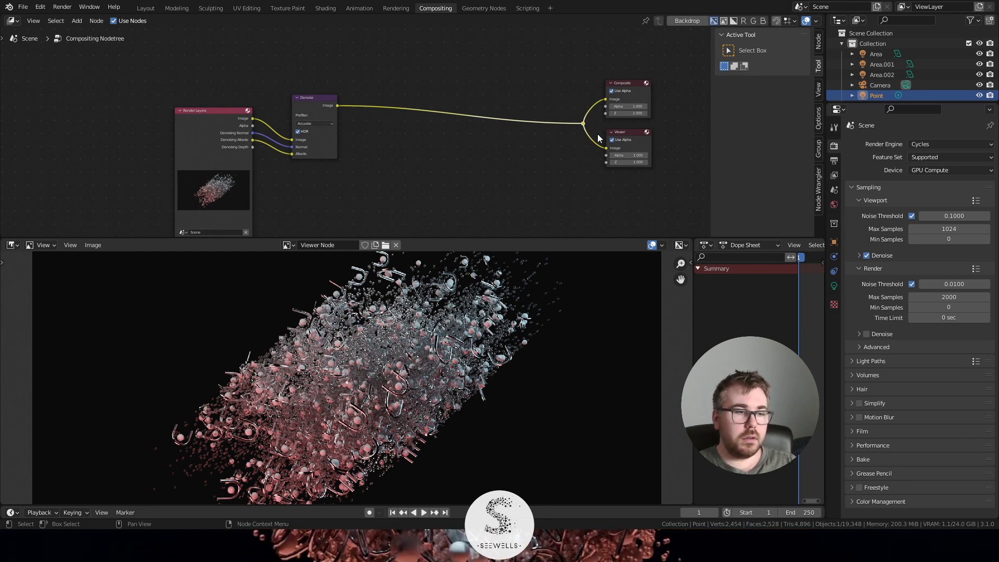
- Insert a Color Balance node into the link between the Denoise node and the reroute point
scroll(379, 118, up, 3)
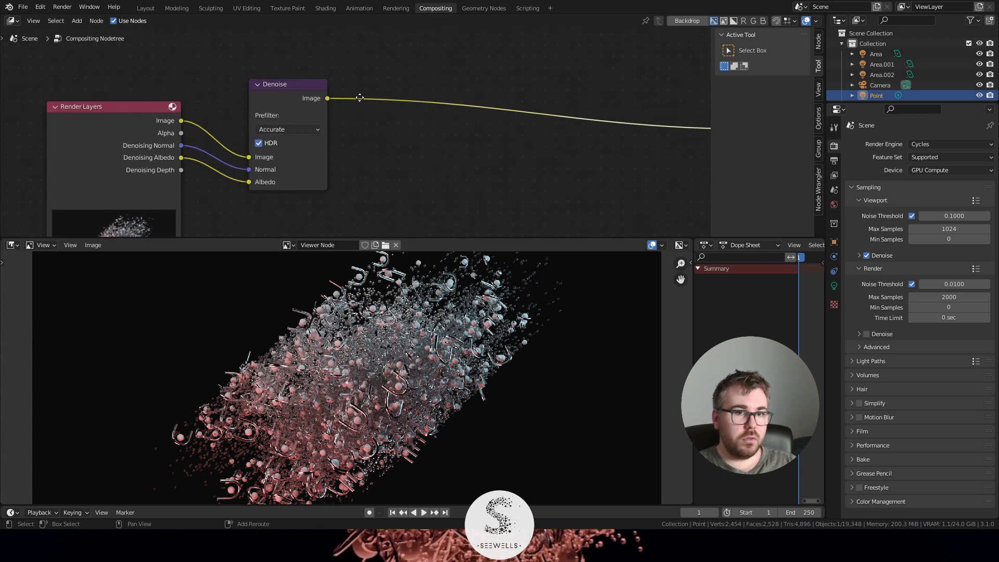
key(shift+a)
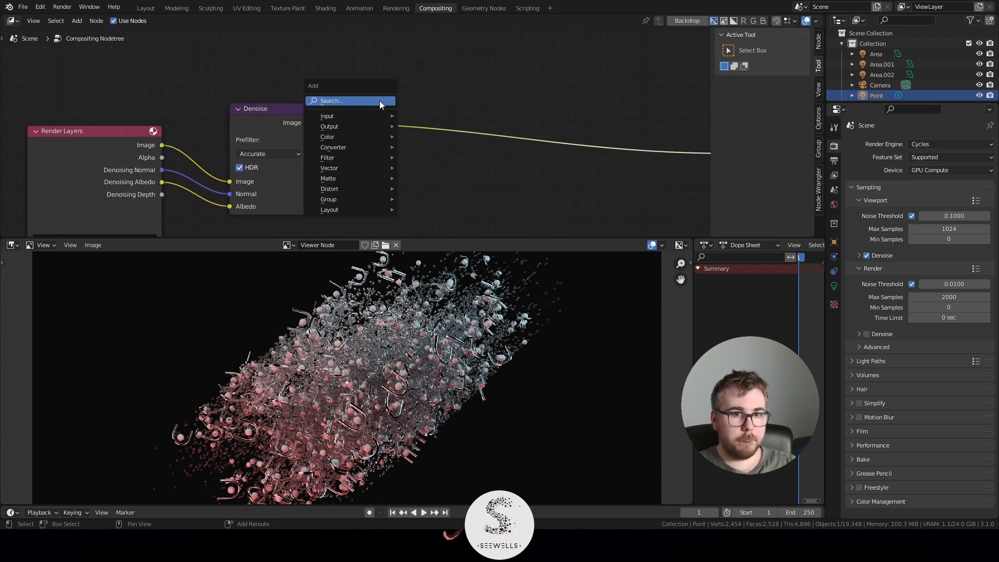
click(379, 101)
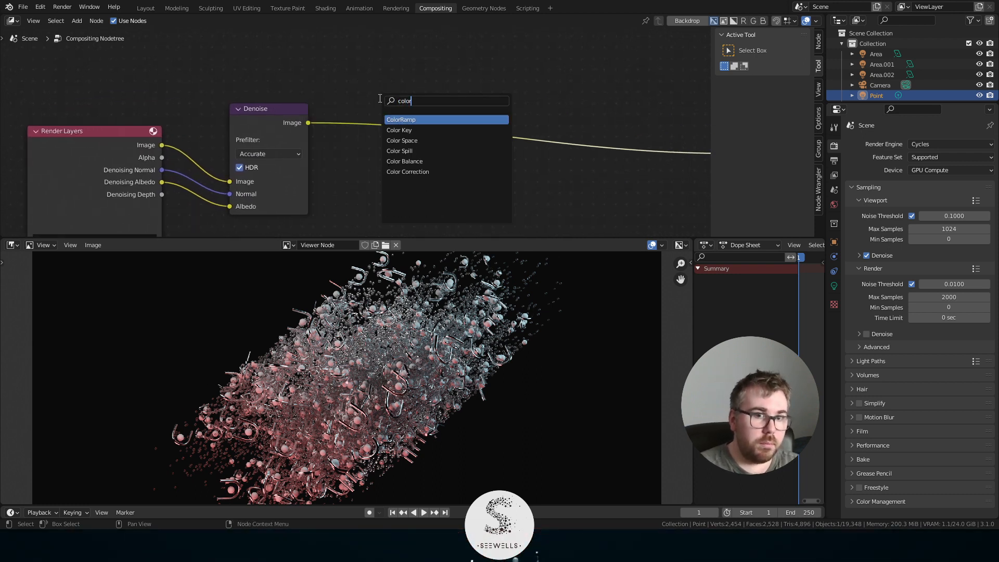
key(Down)
key(Down)
key(Down)
key(Down)
key(Return)
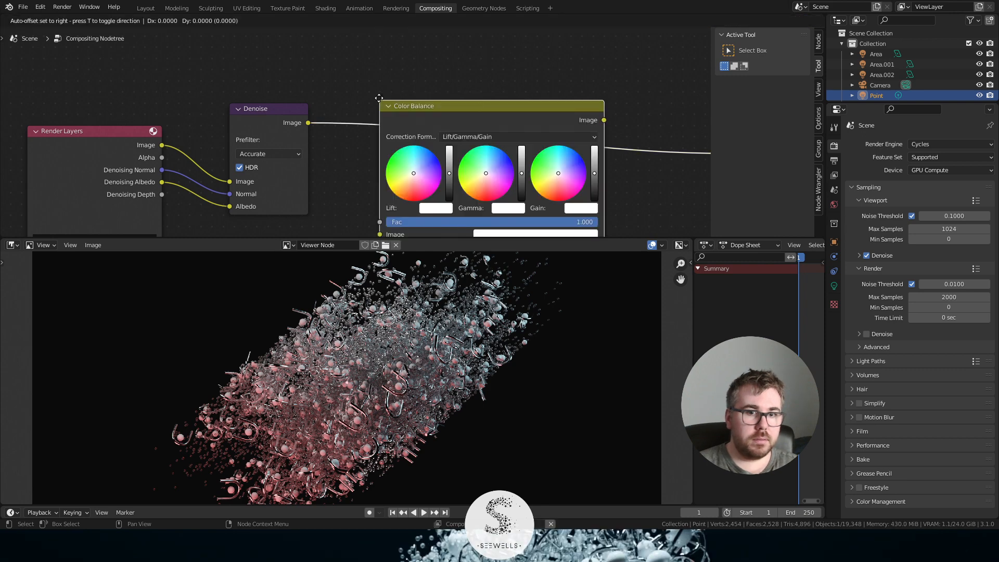
click(364, 74)
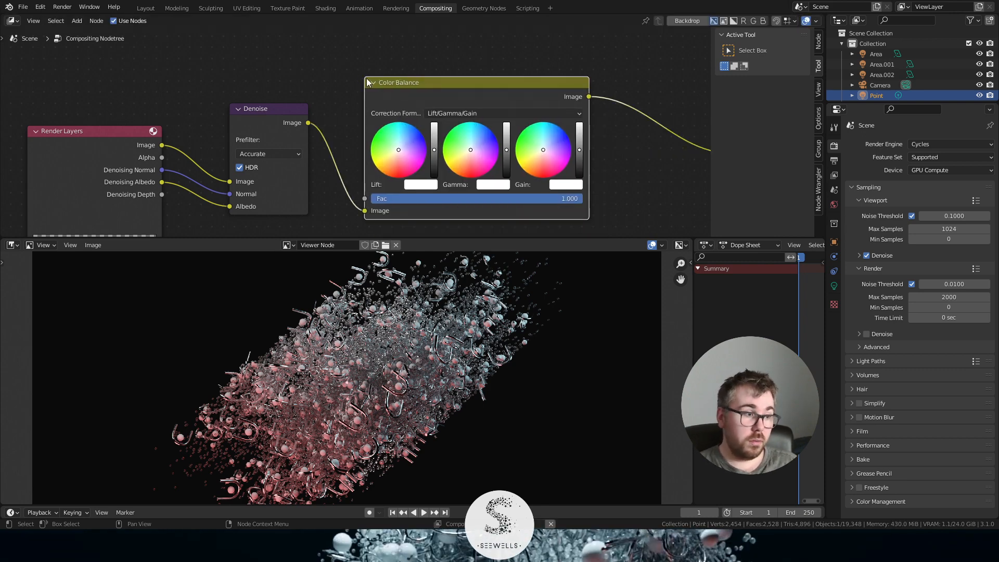
- Set the Color Balance node's correction formula to Offset/Power/Slope (ASC-CDL) and check the preview image
scroll(590, 141, up, 3)
middle_drag(653, 141, 525, 126)
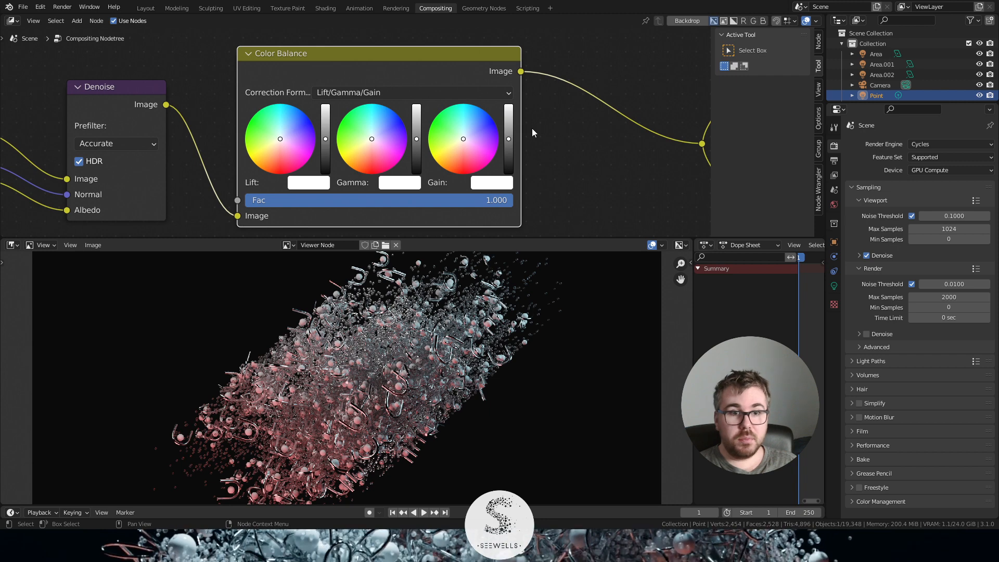
click(466, 92)
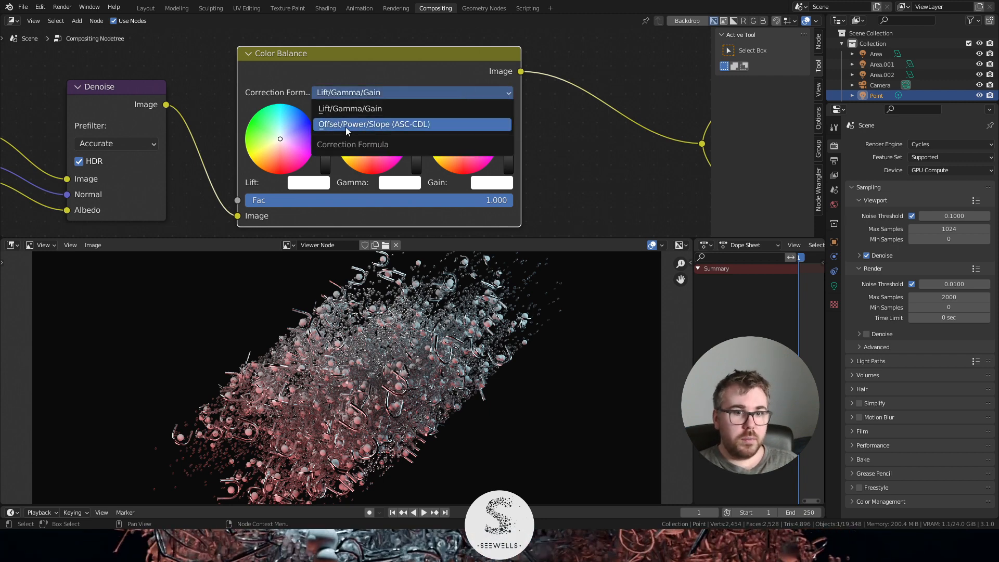
click(382, 125)
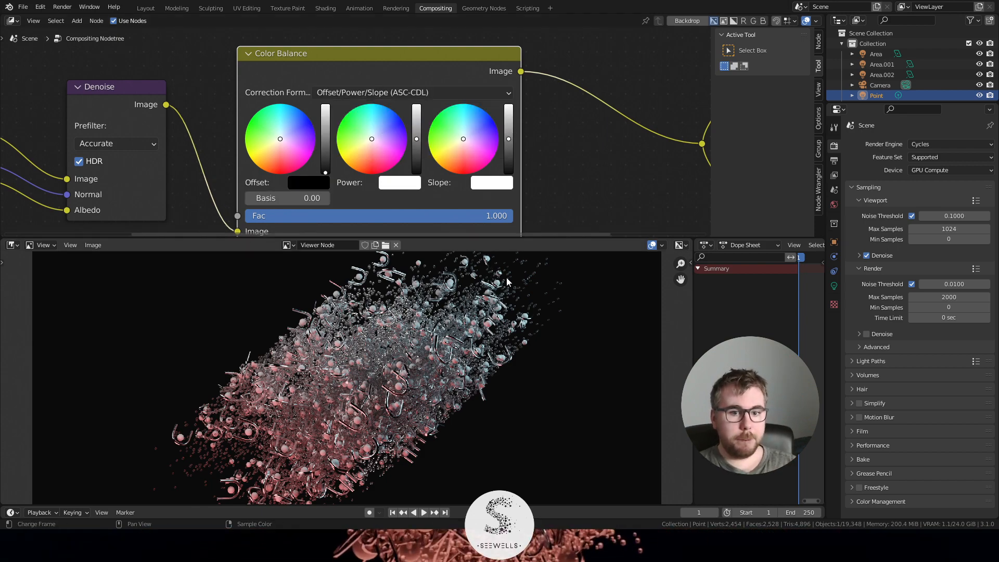
scroll(448, 346, up, 5)
scroll(447, 346, down, 5)
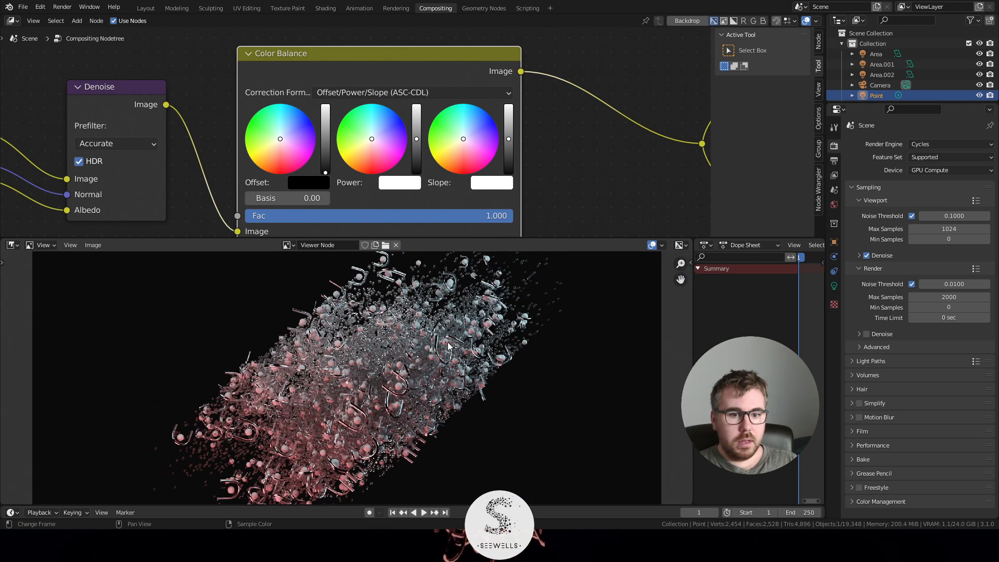
- Raise the Color Balance Slope brightness to lift the highlights, and mute and unmute the node to compare the result
click(508, 129)
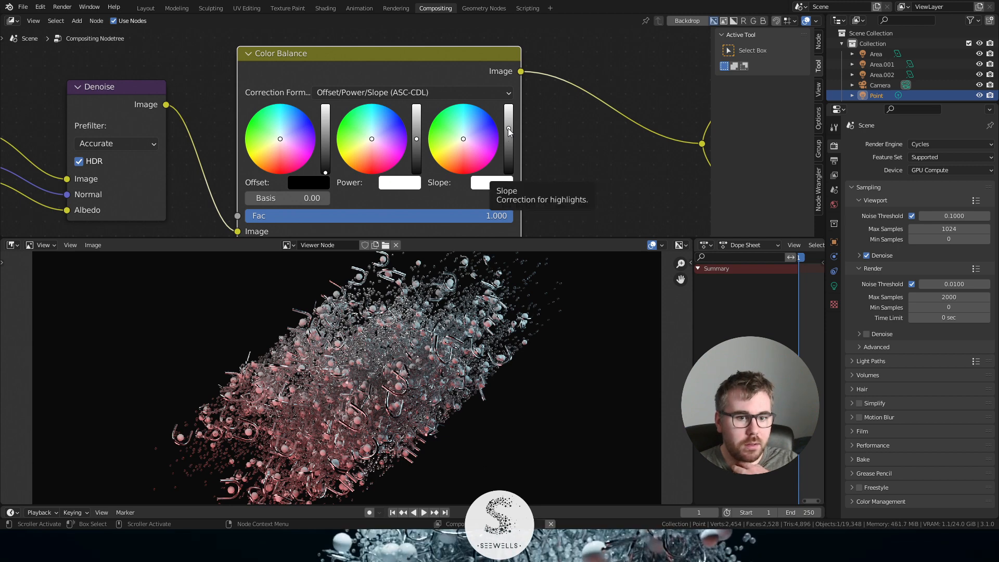
click(508, 124)
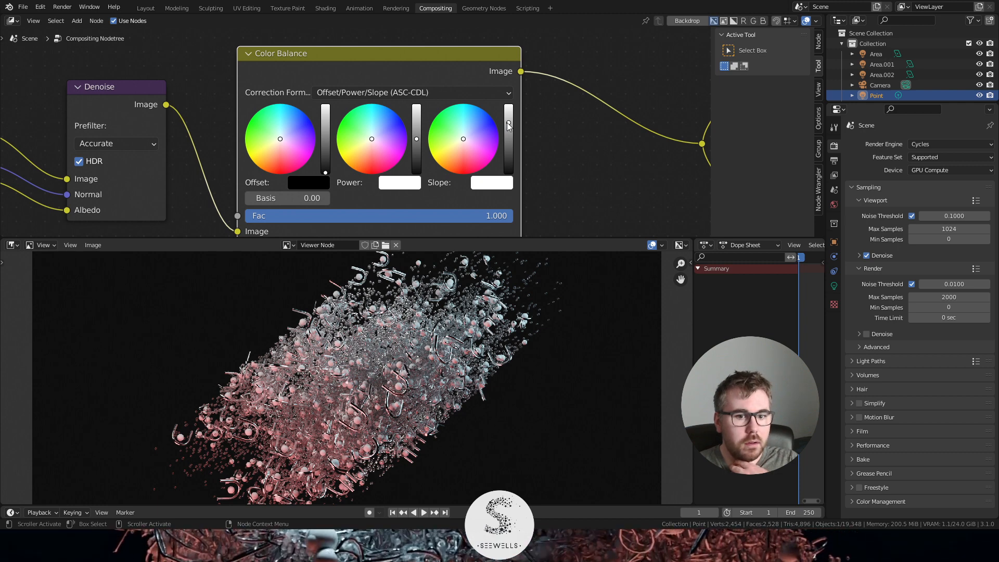
click(509, 121)
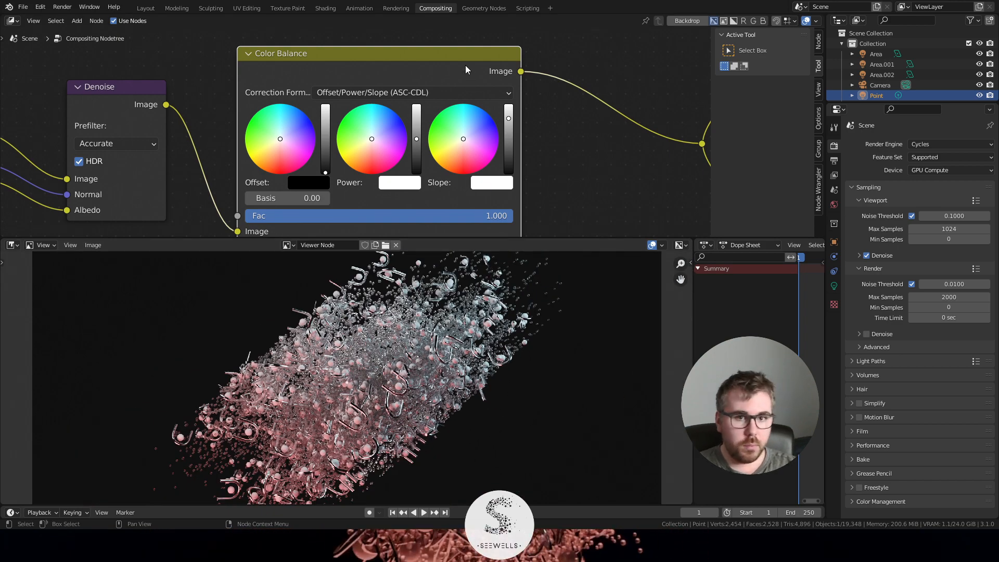
key(m)
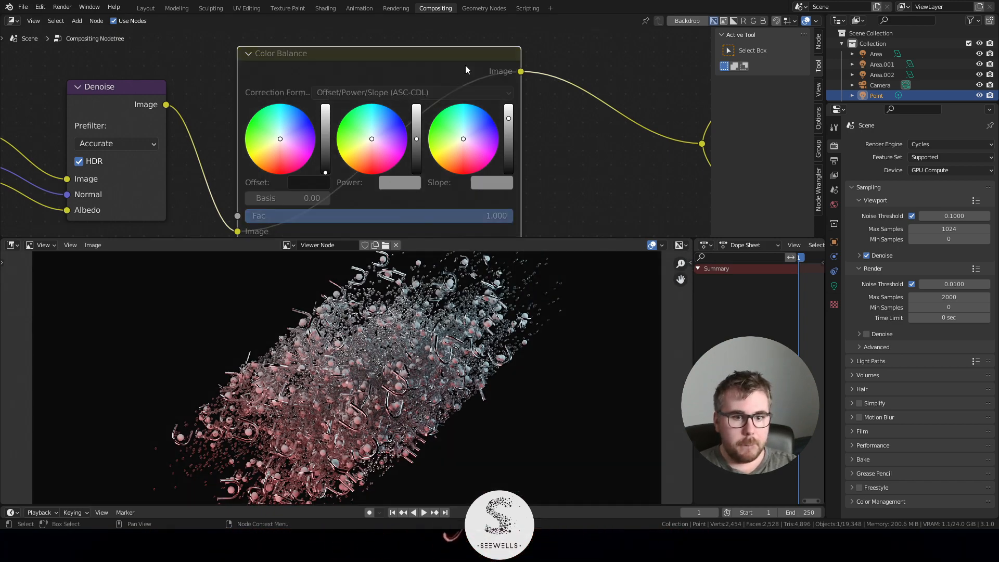
key(m)
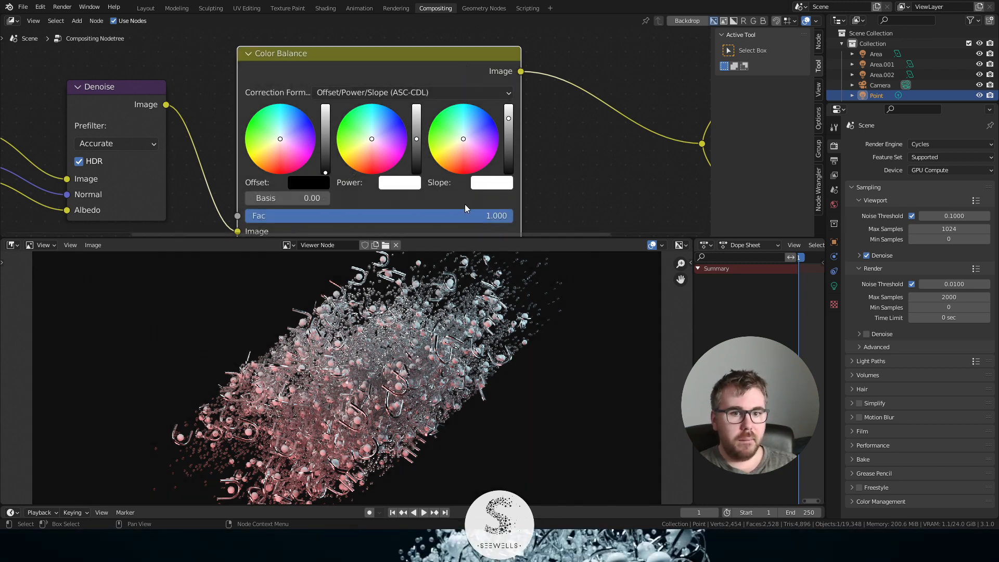
- Raise the Color Balance Power slightly to deepen the midtones, and raise the Slope brightness almost to its maximum
scroll(530, 189, up, 3)
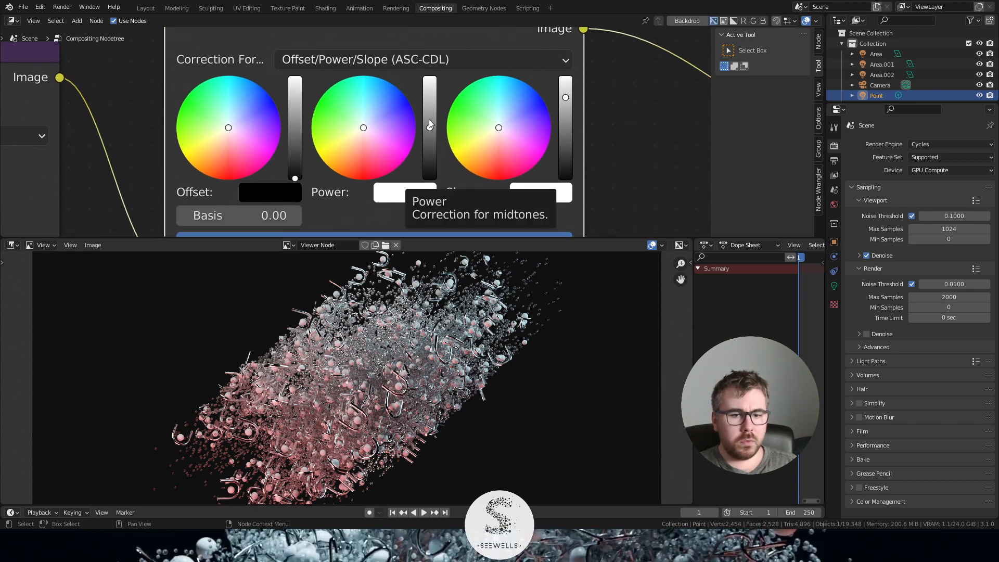
click(428, 120)
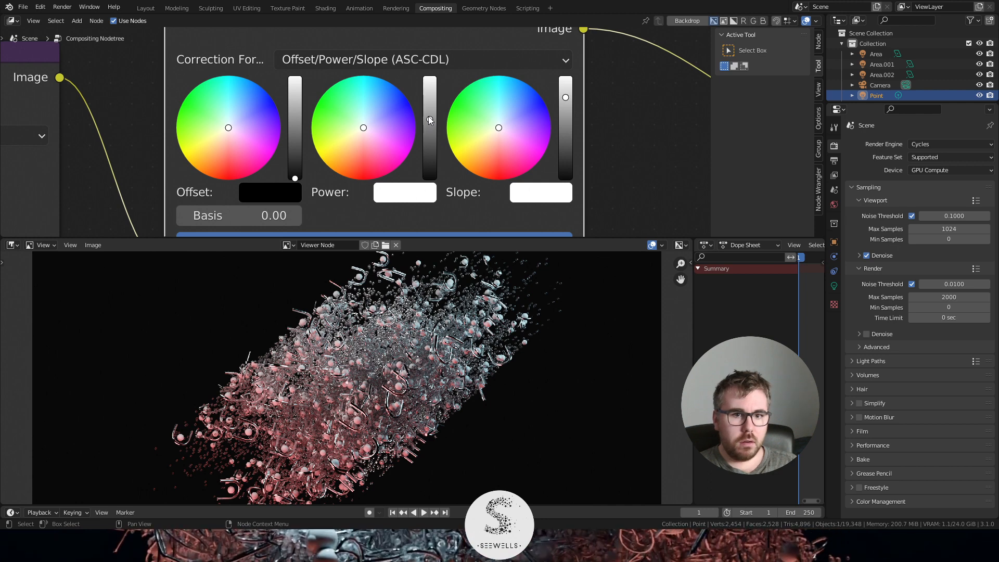
click(429, 118)
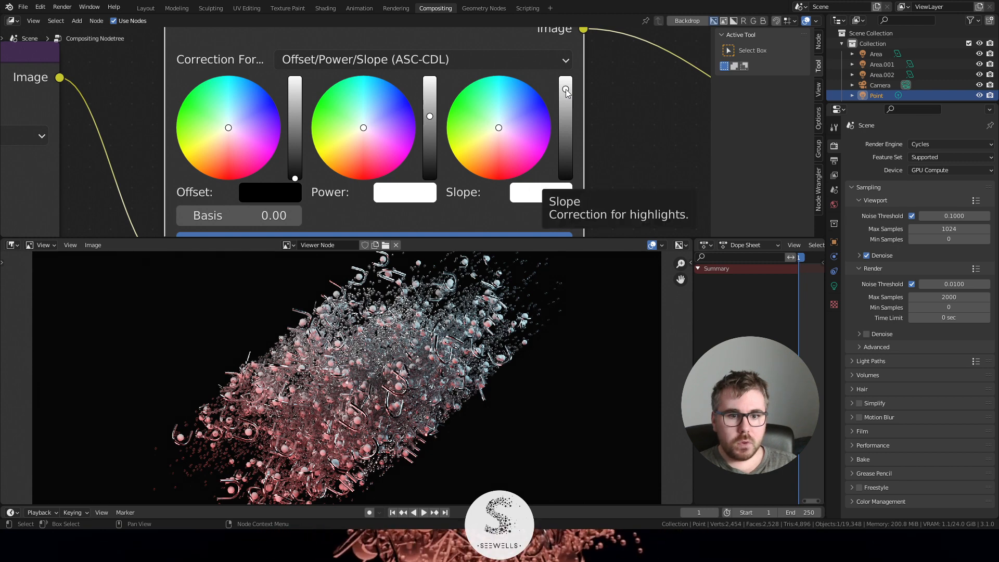
drag(566, 89, 565, 82)
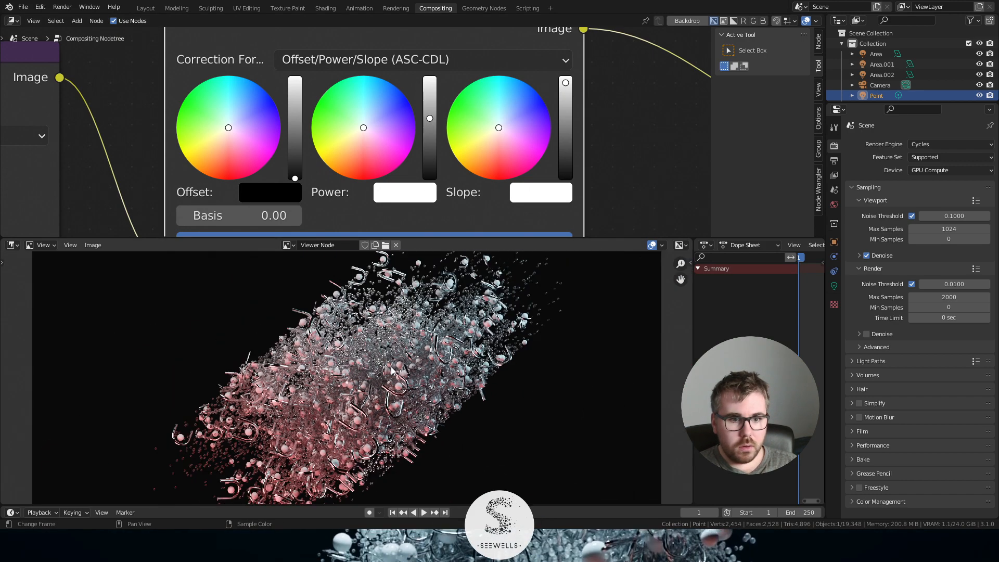
scroll(391, 369, down, 1)
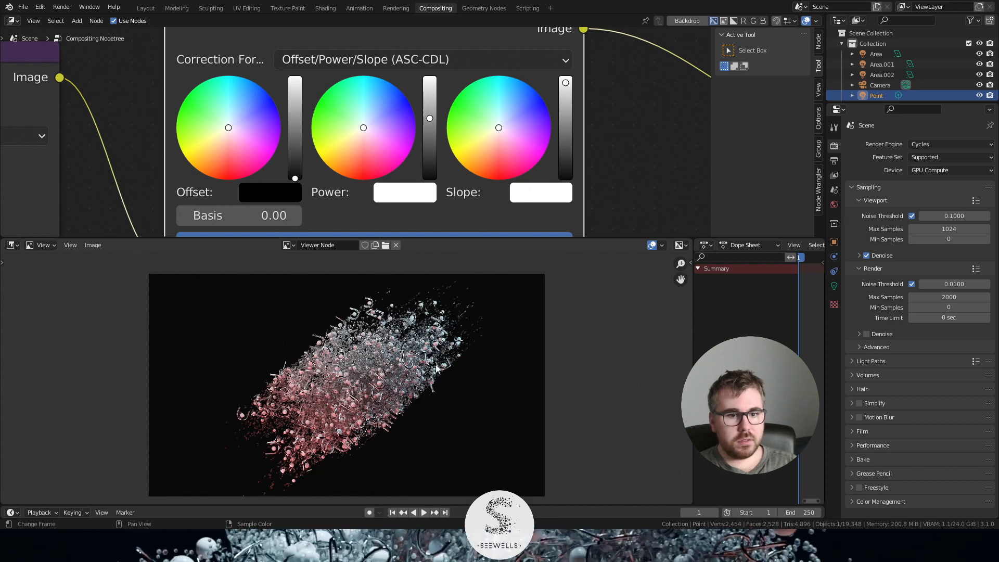
- Raise the Color Balance Slope brightness to its maximum and toggle the node's muting to compare the preview
scroll(459, 383, up, 1)
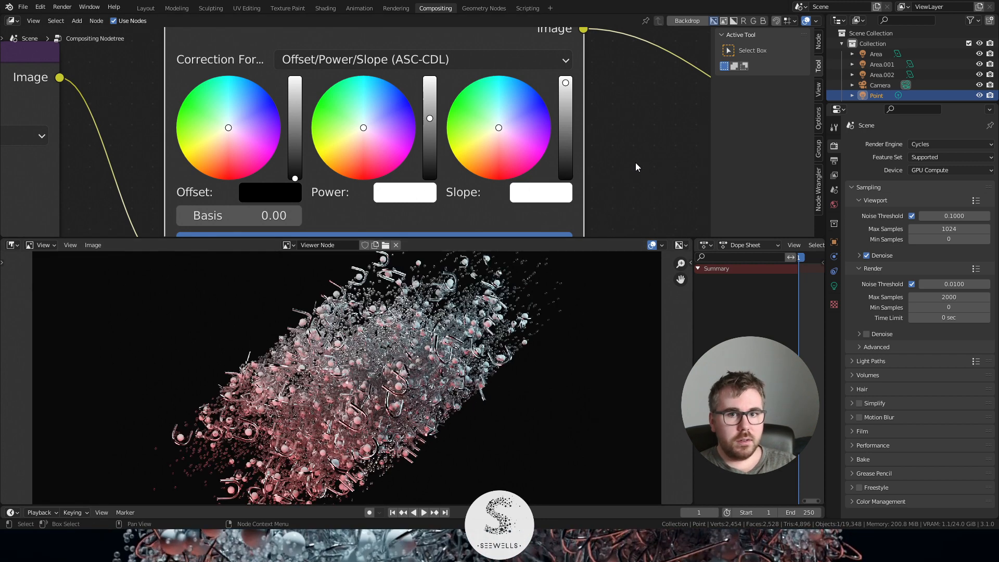
scroll(635, 163, down, 1)
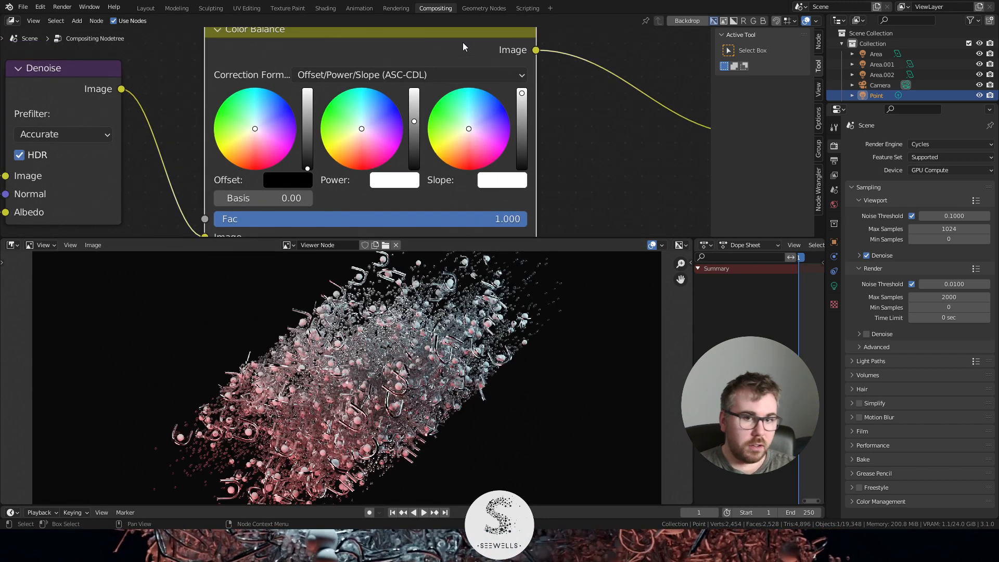
key(m)
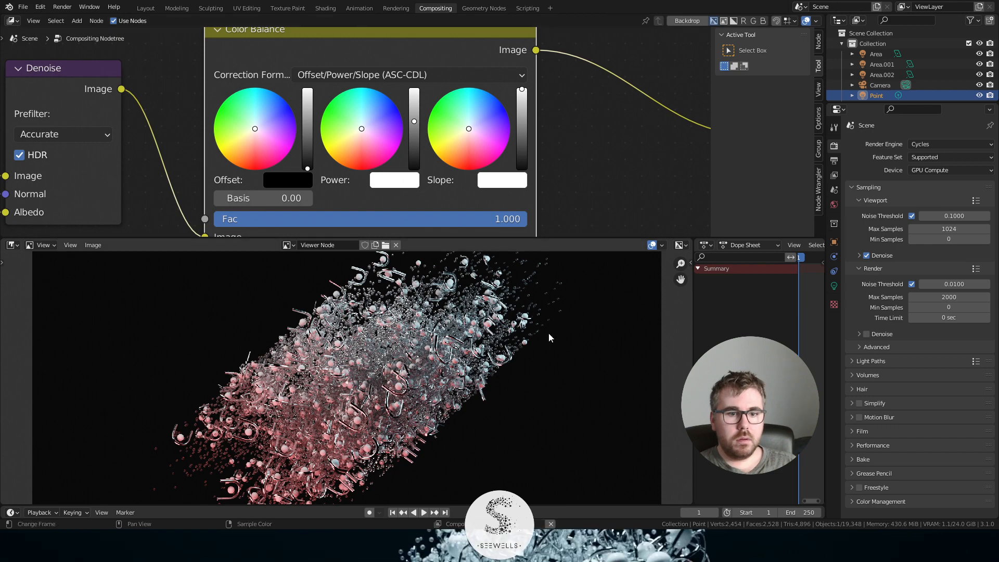
scroll(485, 335, up, 5)
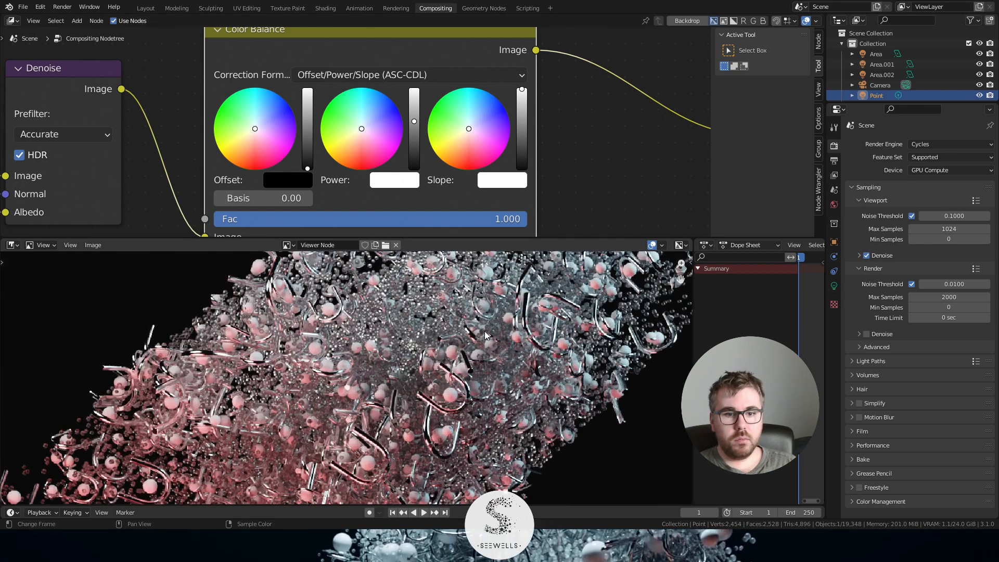
key(Home)
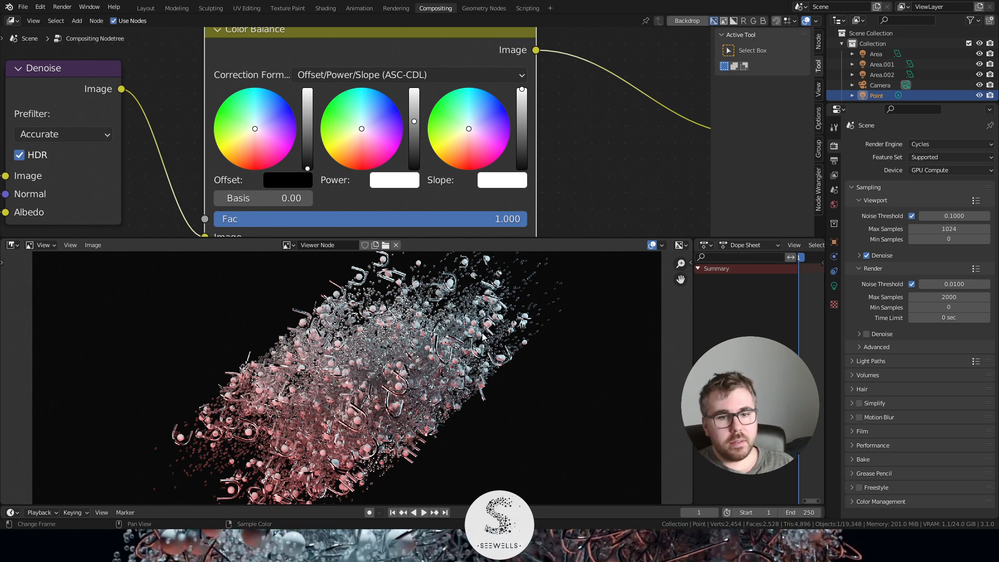
key(Home)
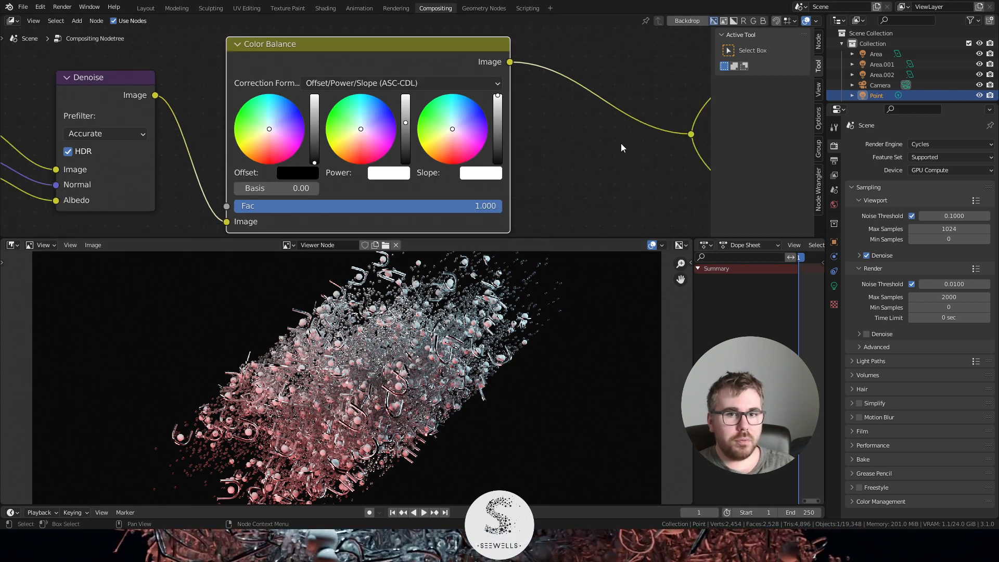
- Move the Composite and Viewer nodes and their shared reroute point farther from the Color Balance node
middle_drag(590, 162, 435, 147)
drag(368, 55, 553, 183)
key(g)
click(498, 222)
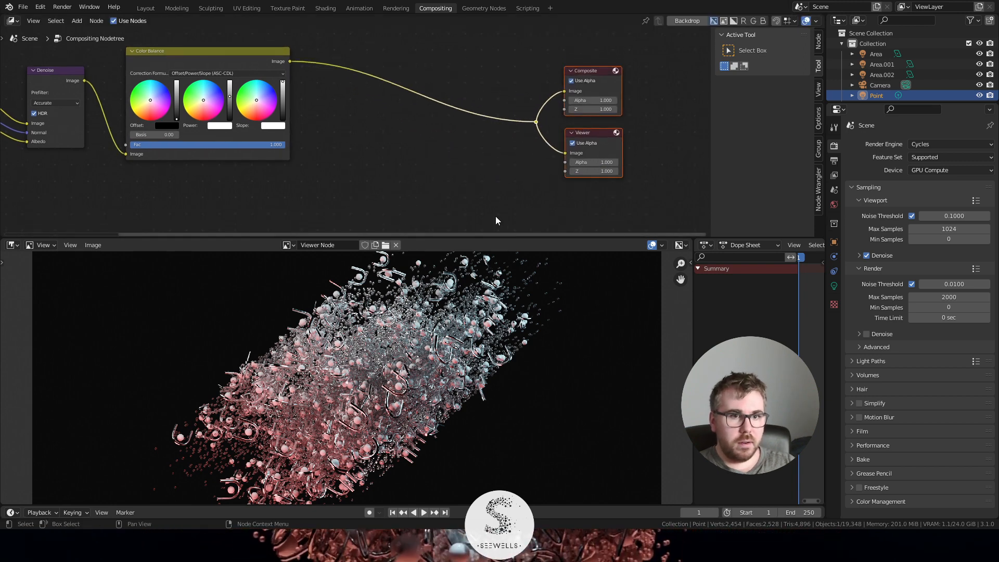
- Insert a Bright/Contrast node into the link between the Color Balance node and the reroute point
middle_drag(374, 136, 370, 164)
key(shift+a)
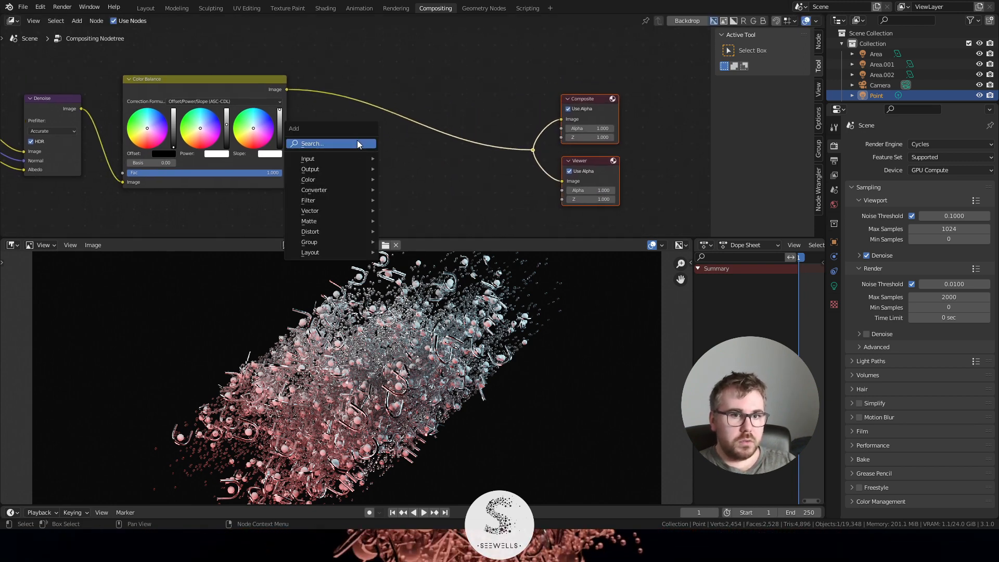
text(contr)
key(Return)
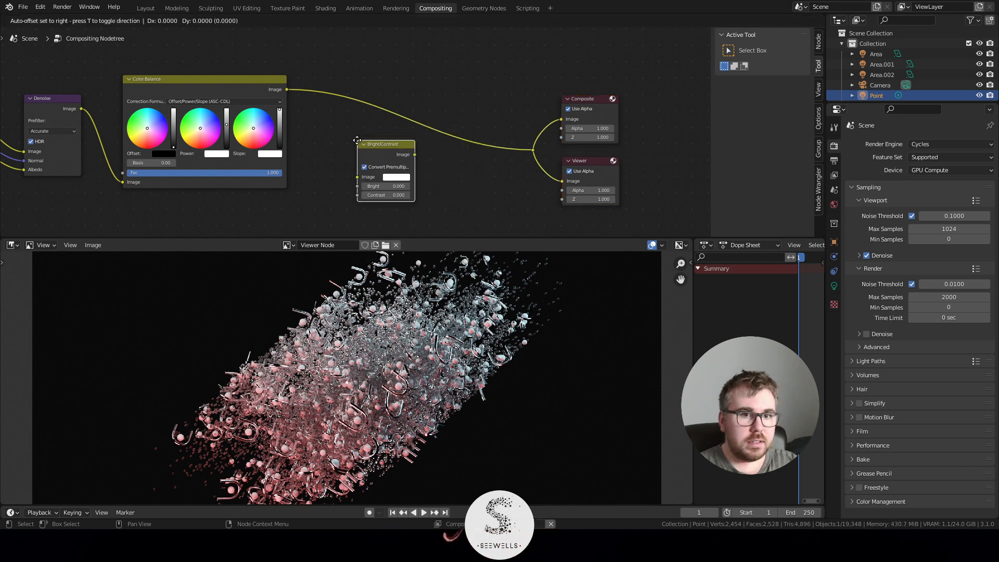
click(360, 96)
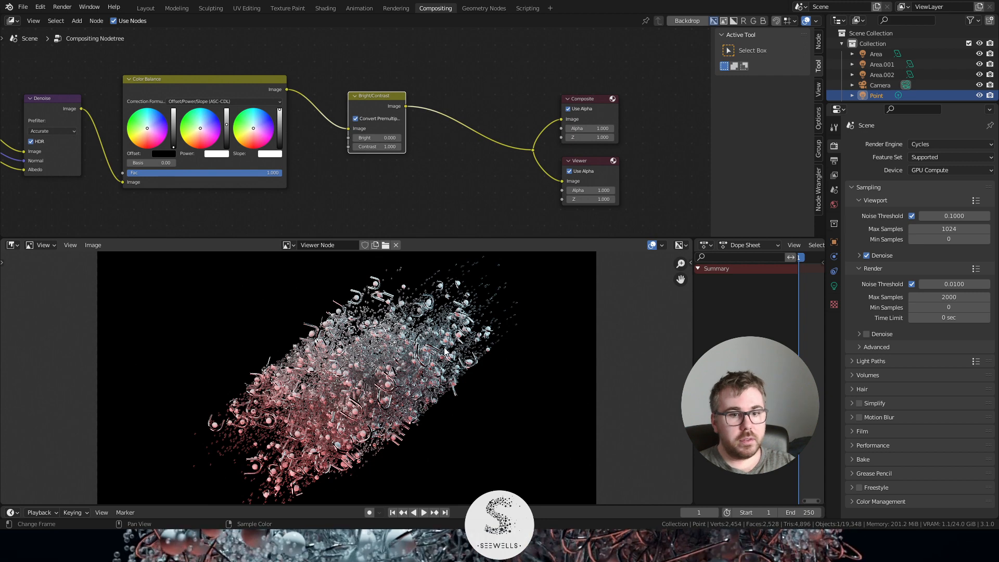
- Set the Bright/Contrast node's Contrast to 0.5 and Bright to -0.5
scroll(450, 189, up, 3)
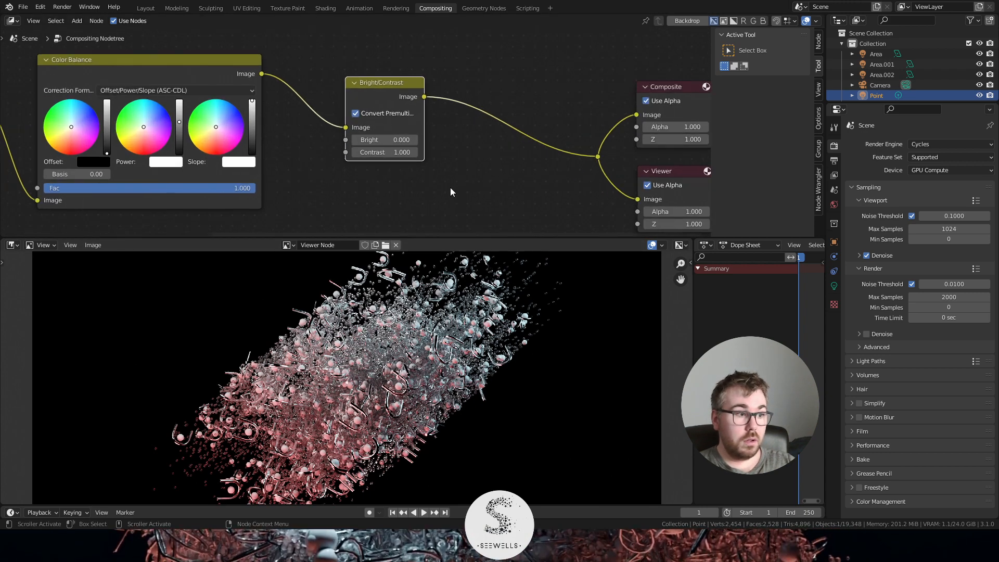
click(410, 155)
text(.5)
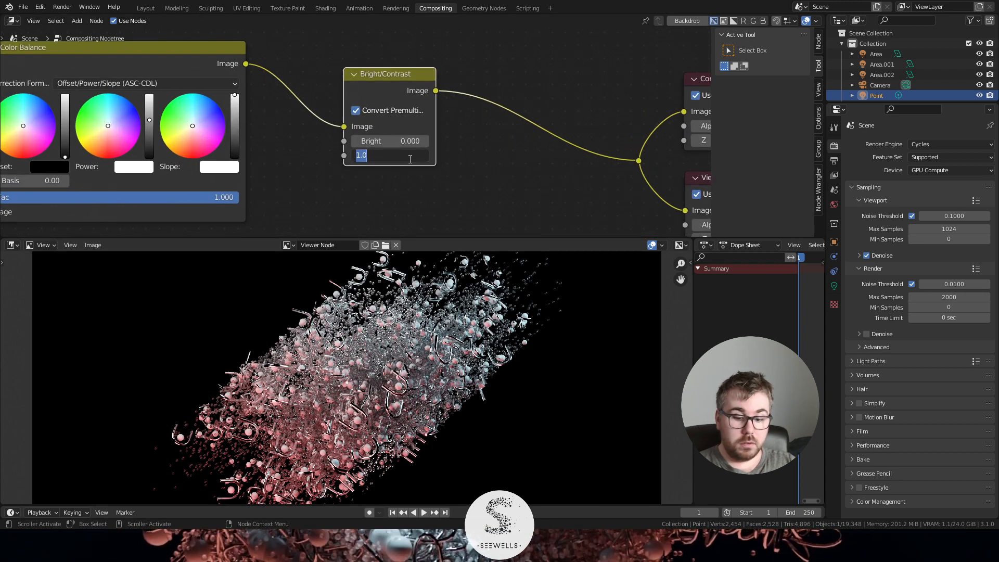
key(Return)
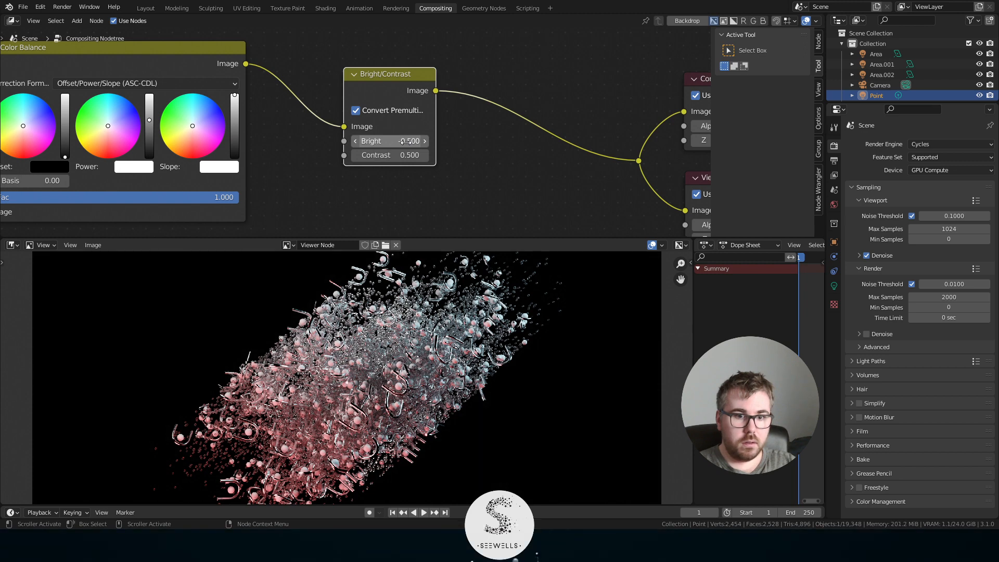
- Examine the contrast of the graded preview up close, especially at the red-lit end of the scatter
scroll(451, 139, down, 2)
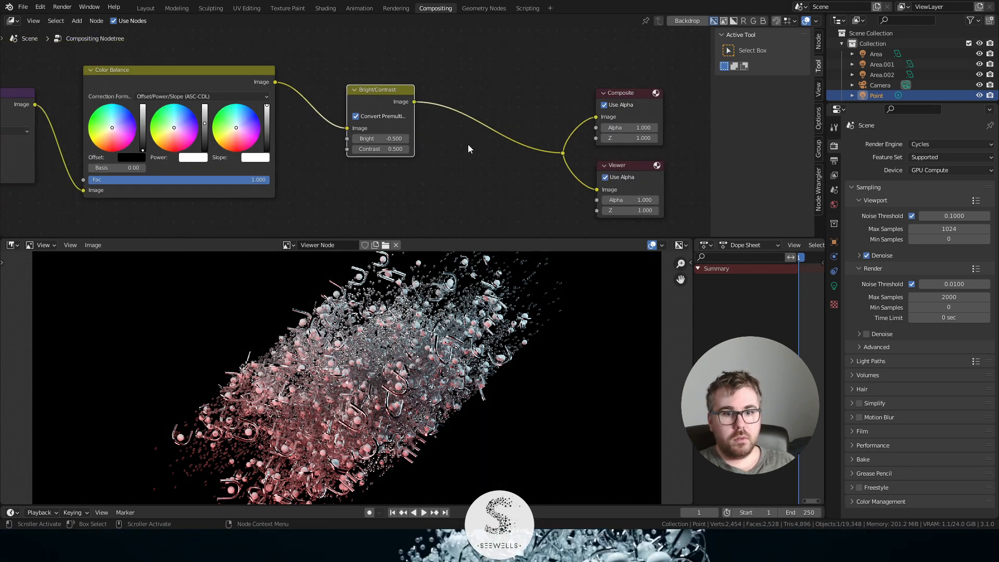
scroll(419, 433, down, 2)
scroll(417, 429, up, 4)
scroll(470, 374, down, 3)
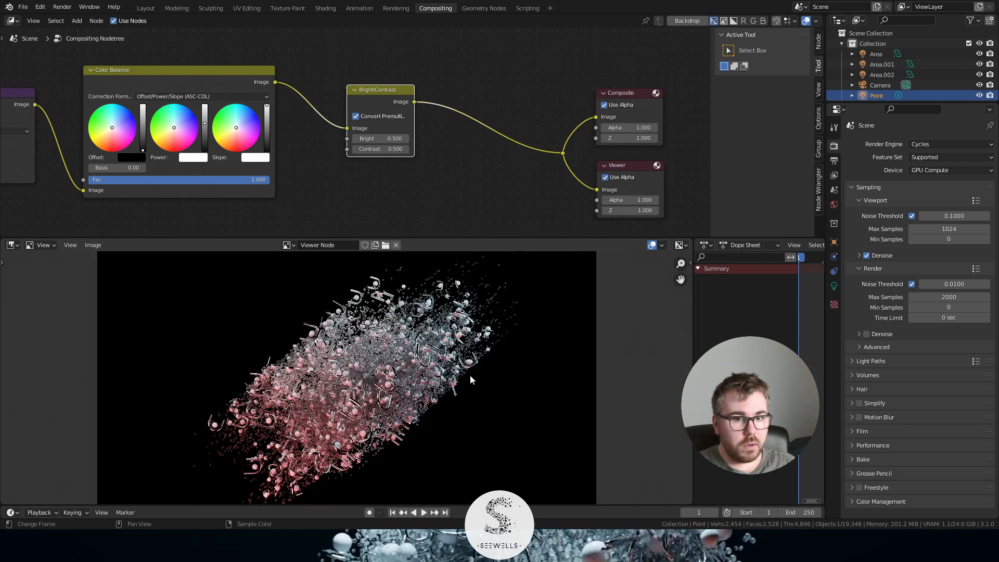
scroll(318, 426, up, 5)
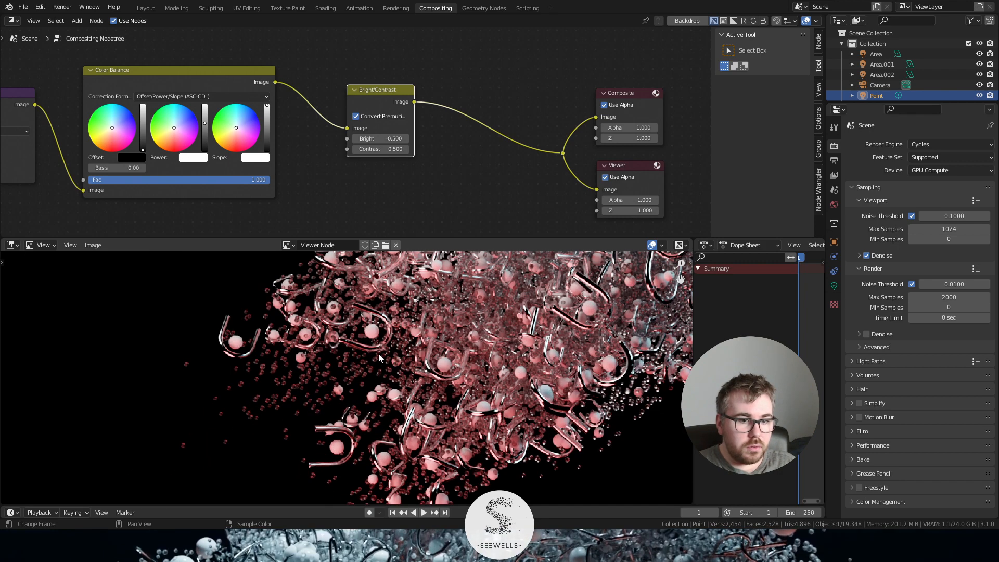
scroll(370, 373, down, 4)
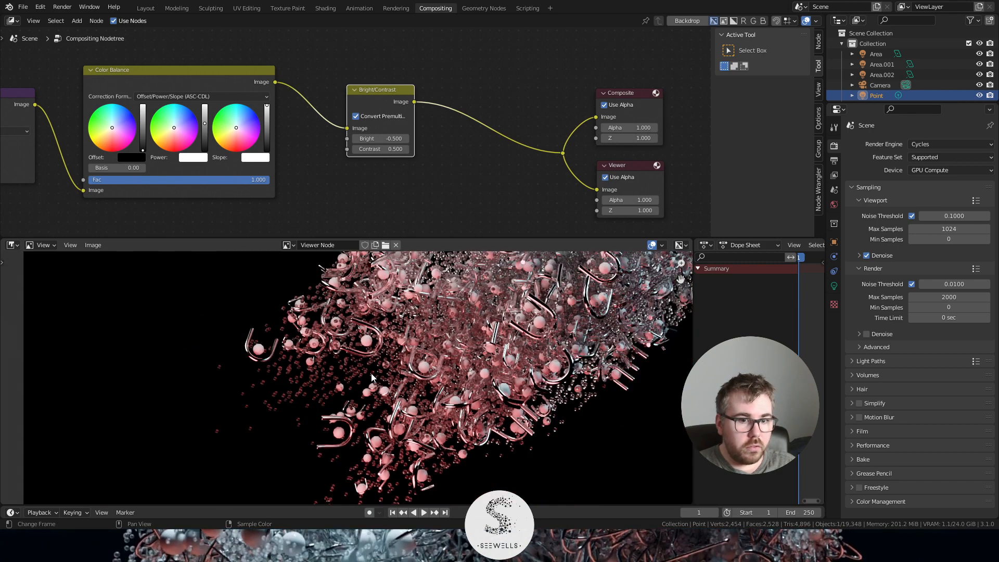
scroll(385, 385, up, 1)
middle_drag(397, 398, 392, 388)
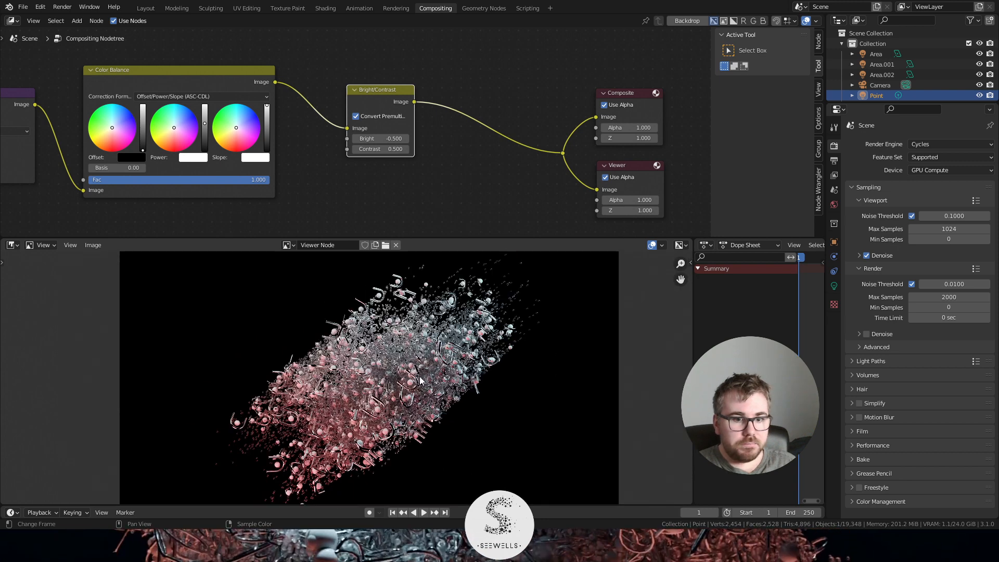
- Examine the dense middle and the blue-lit upper edge of the scatter in the preview for detail and highlights
scroll(414, 368, up, 1)
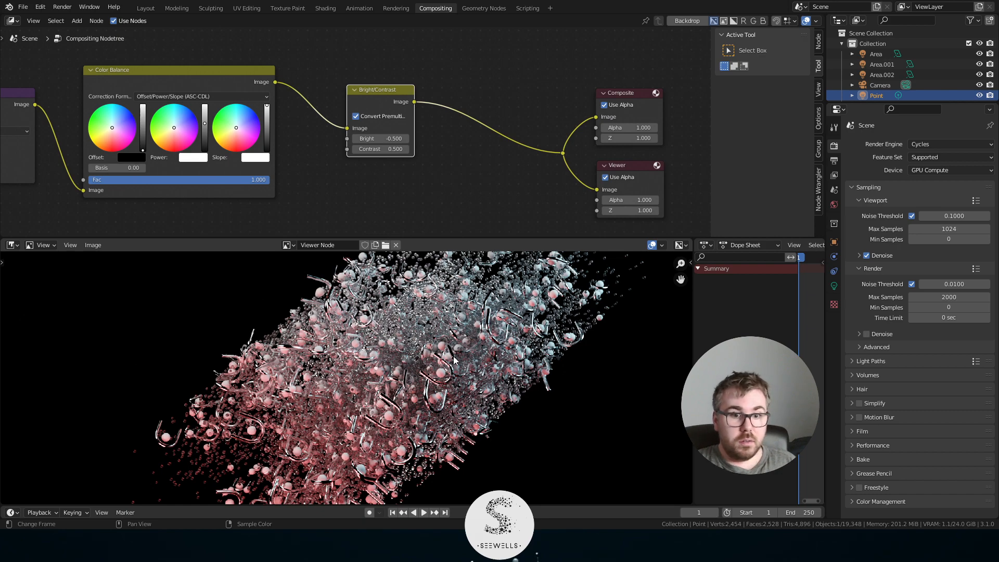
scroll(453, 358, up, 1)
scroll(456, 311, up, 2)
middle_drag(561, 328, 520, 385)
scroll(537, 337, down, 2)
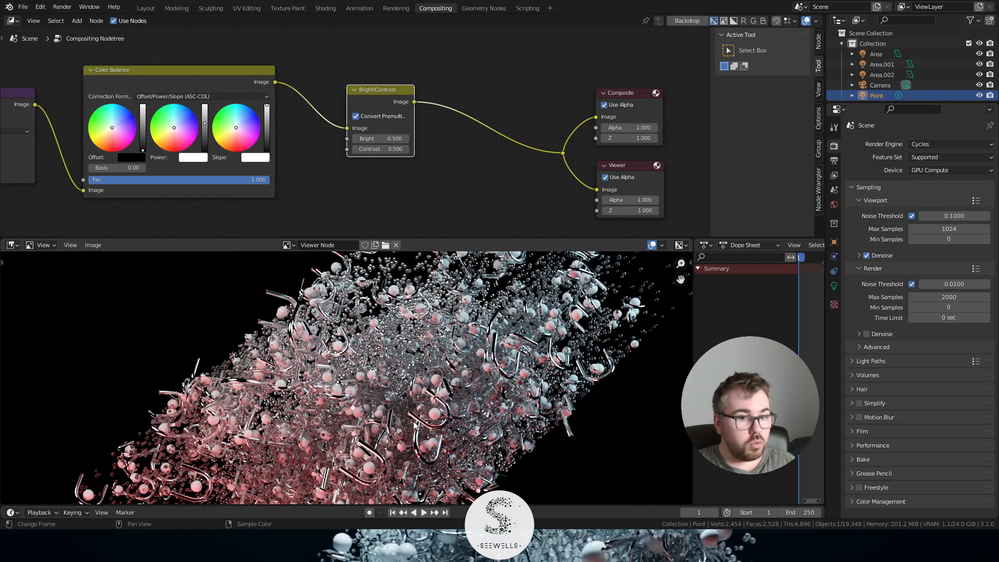
scroll(410, 400, up, 2)
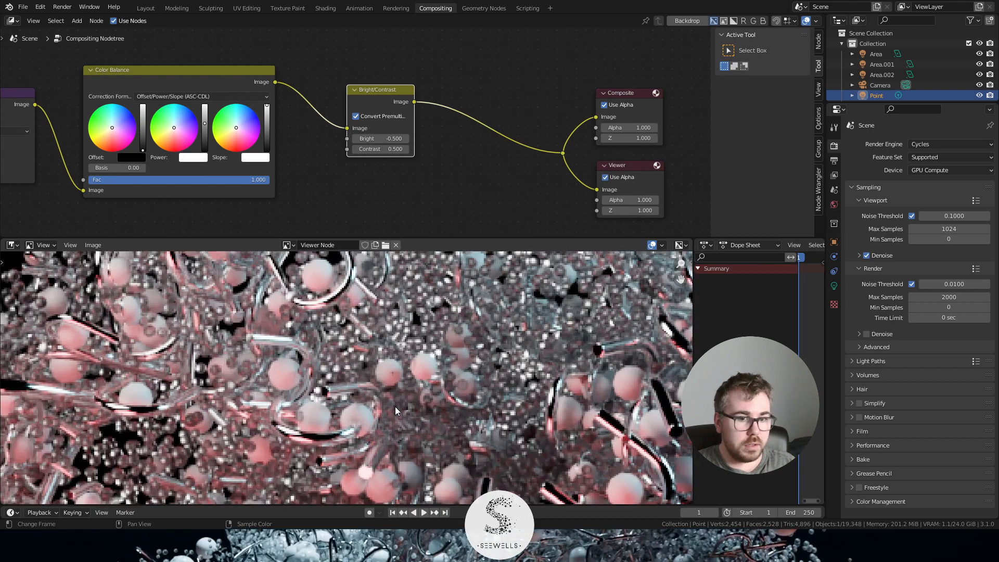
scroll(458, 367, down, 3)
scroll(459, 368, down, 4)
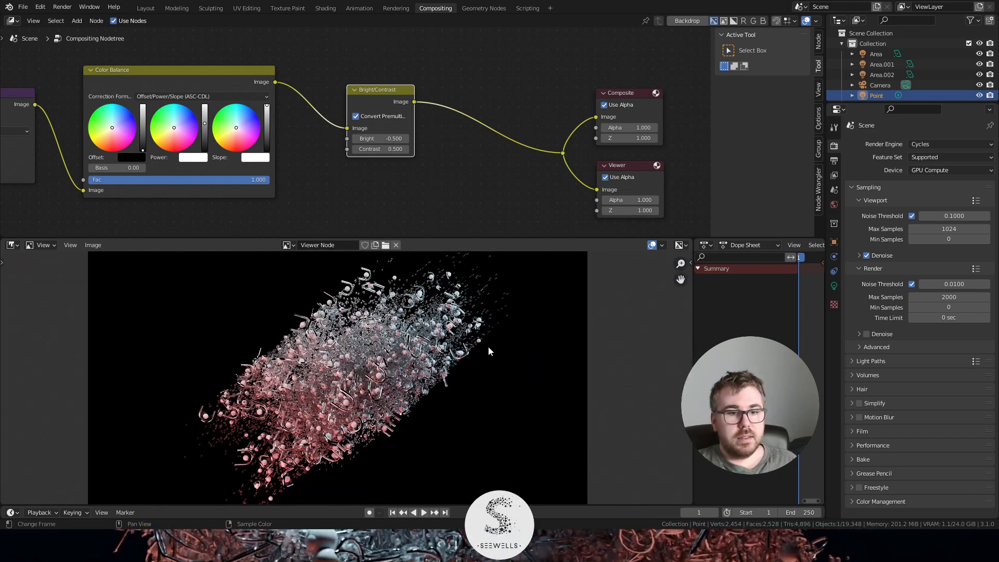
scroll(487, 346, up, 4)
scroll(377, 356, up, 2)
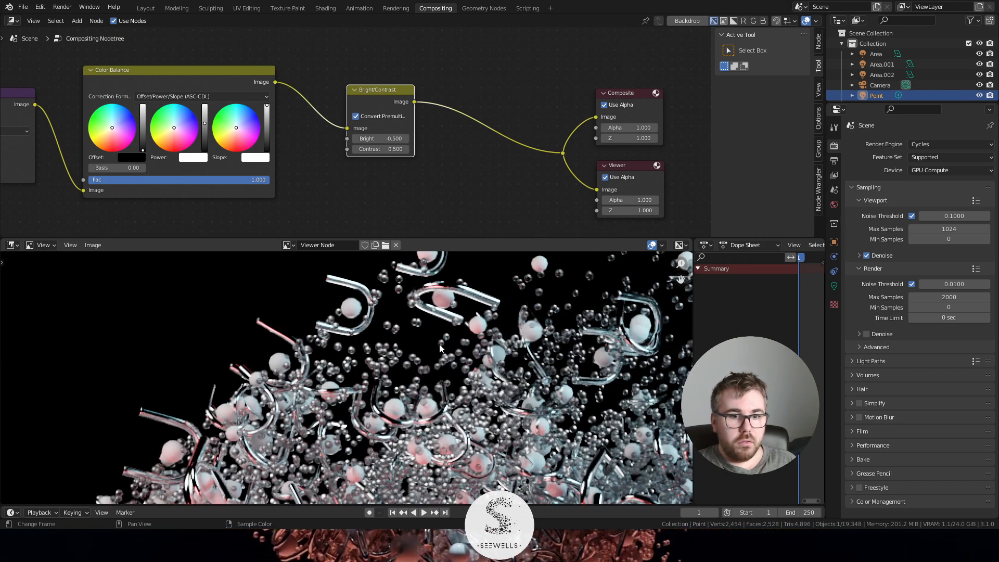
middle_drag(440, 349, 498, 398)
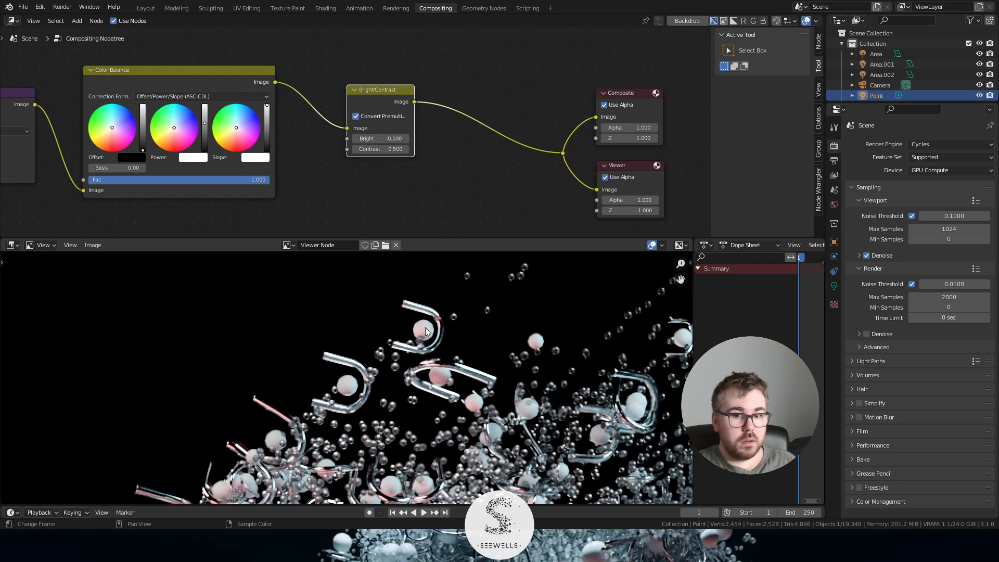
middle_drag(528, 394, 461, 332)
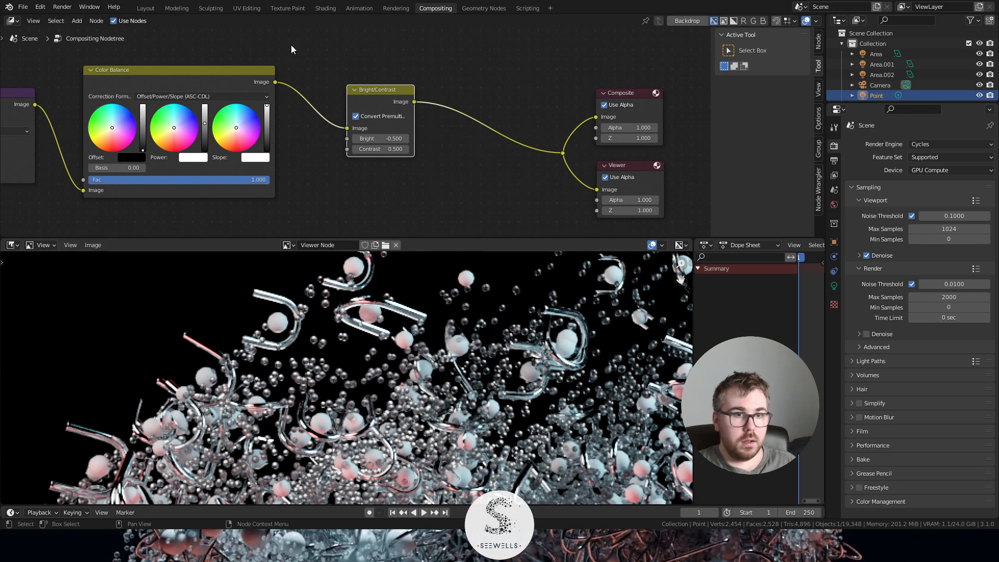
- Increase the Seed of the TorusKnot's Distribute Points on Faces node that places the Object Info instances
click(481, 9)
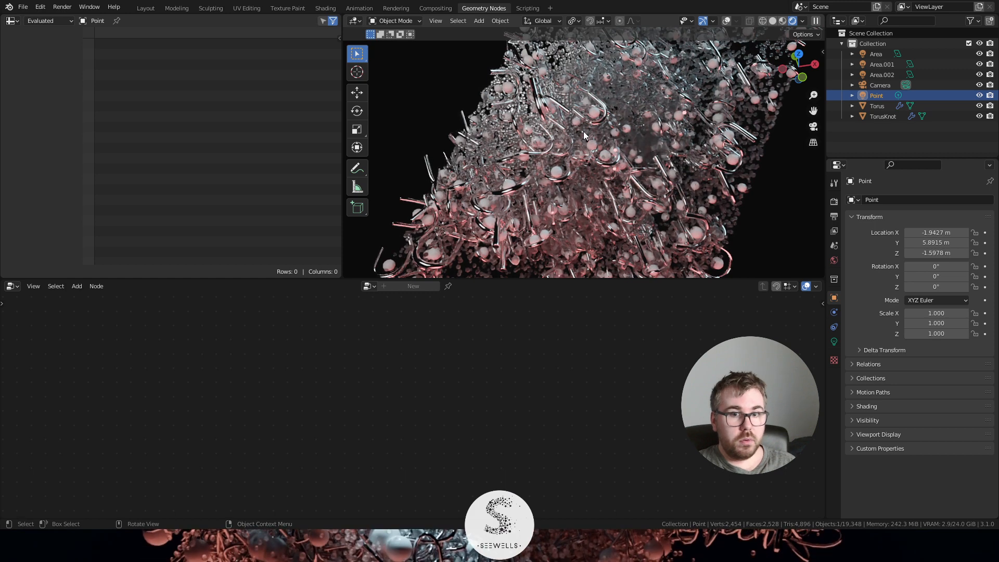
scroll(451, 419, down, 5)
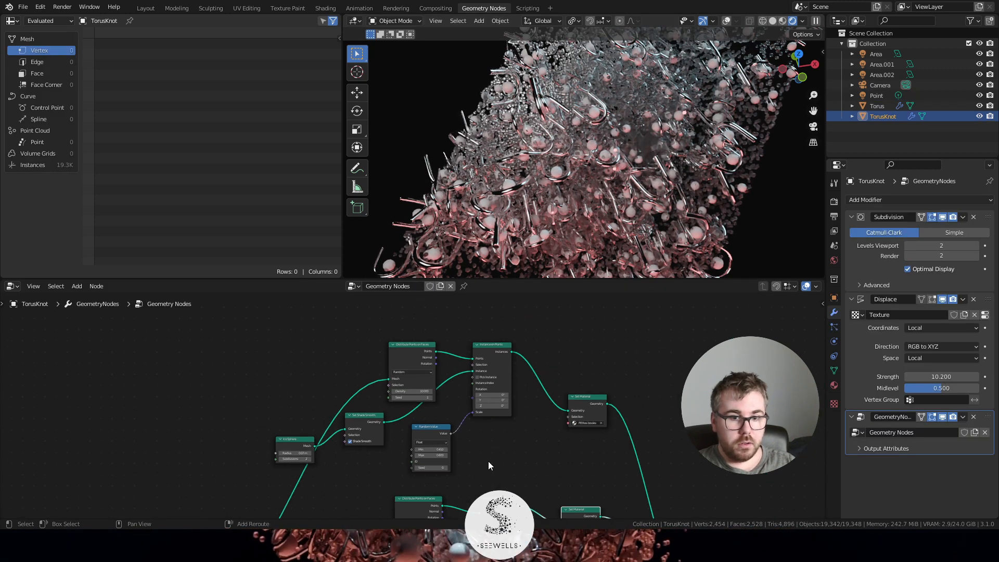
middle_drag(481, 486, 479, 407)
scroll(479, 407, up, 7)
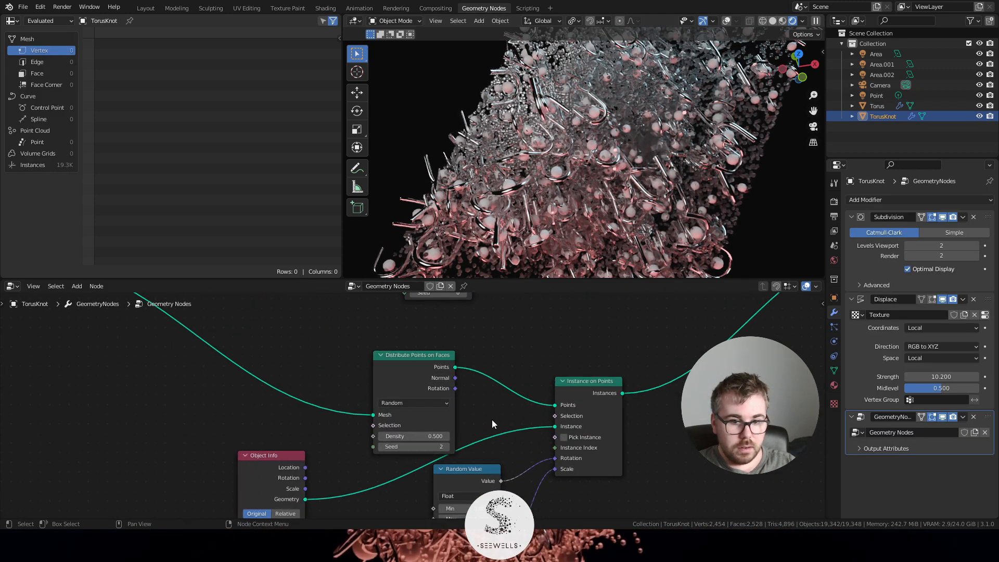
middle_drag(511, 361, 454, 403)
scroll(455, 405, up, 6)
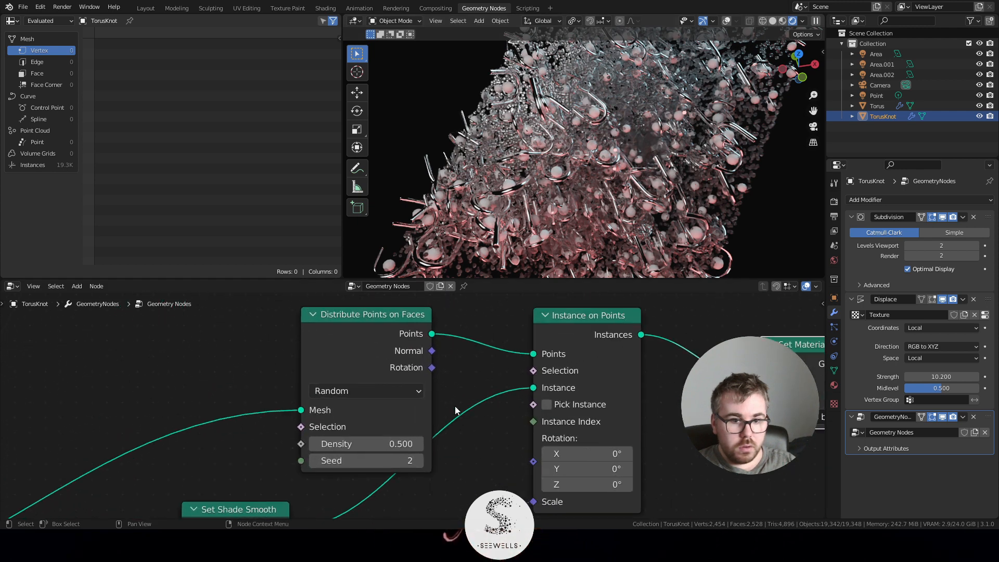
scroll(468, 456, down, 6)
middle_drag(447, 460, 441, 367)
scroll(441, 367, up, 3)
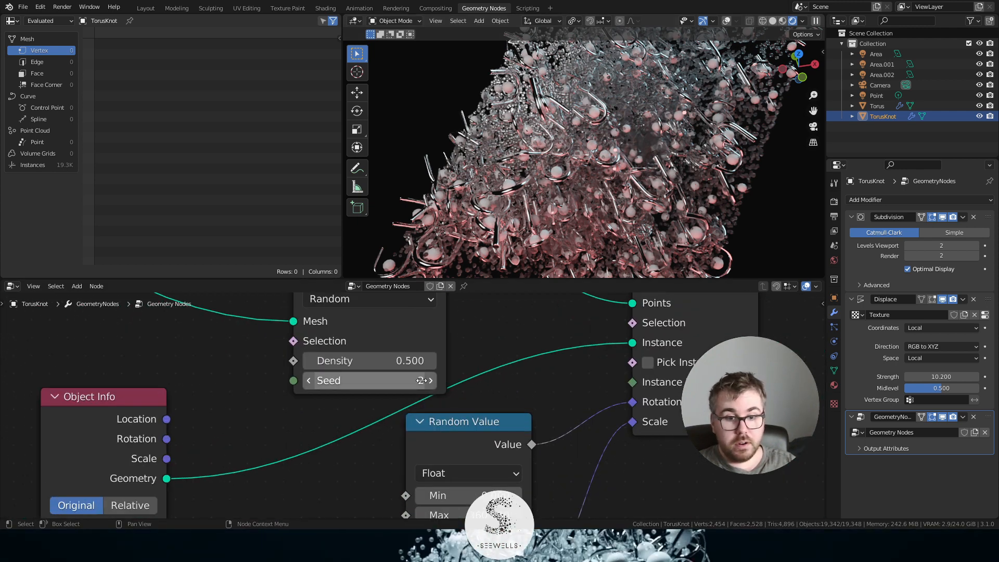
click(430, 381)
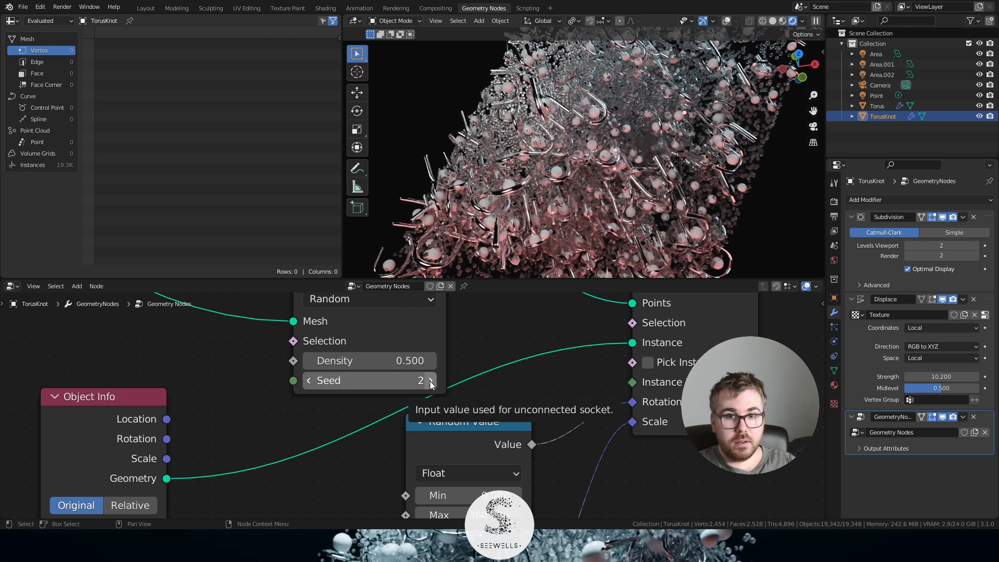
click(430, 381)
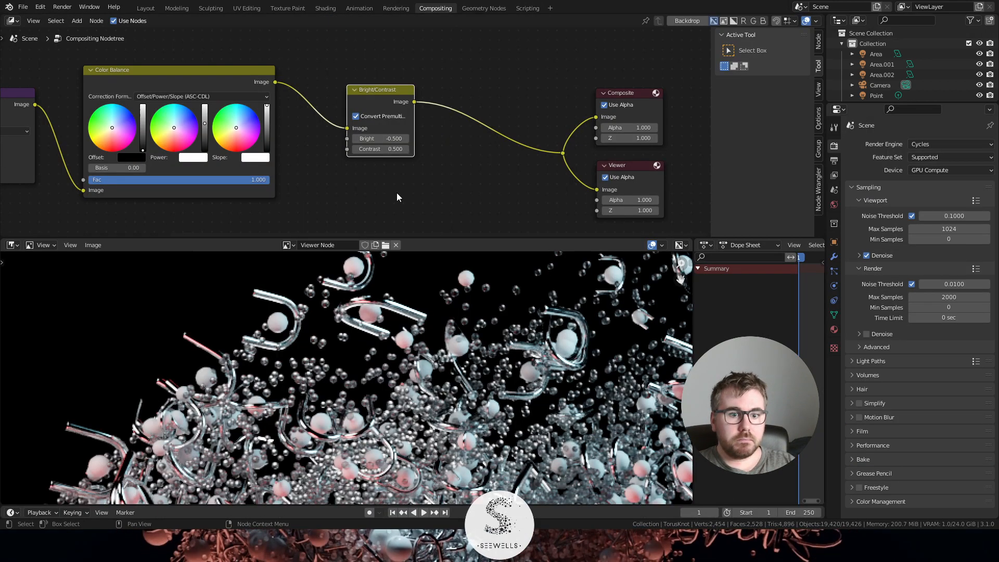
- Return to the compositor and check the whole graded image in the preview
key(Home)
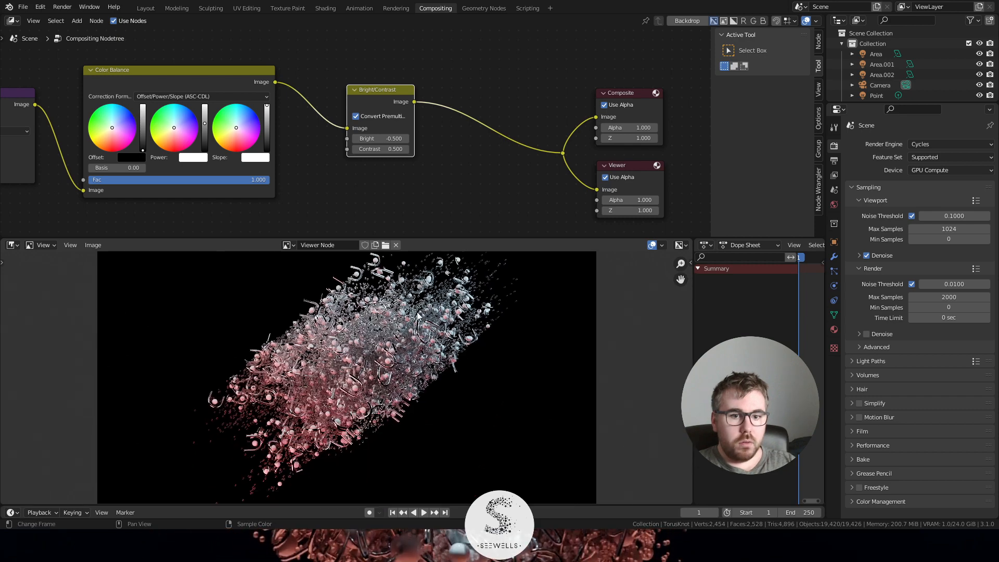
scroll(417, 316, up, 3)
scroll(422, 335, down, 2)
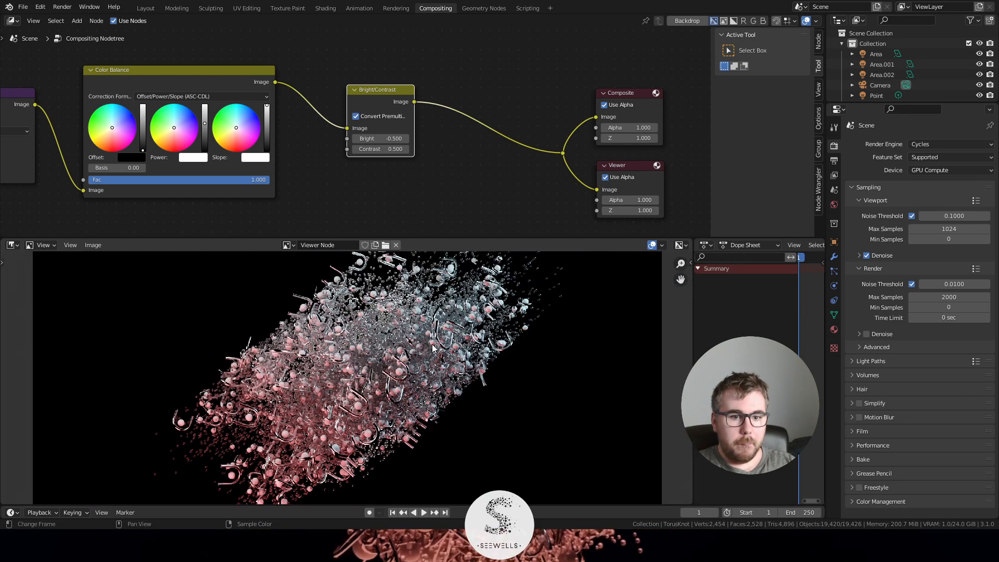
scroll(432, 347, down, 2)
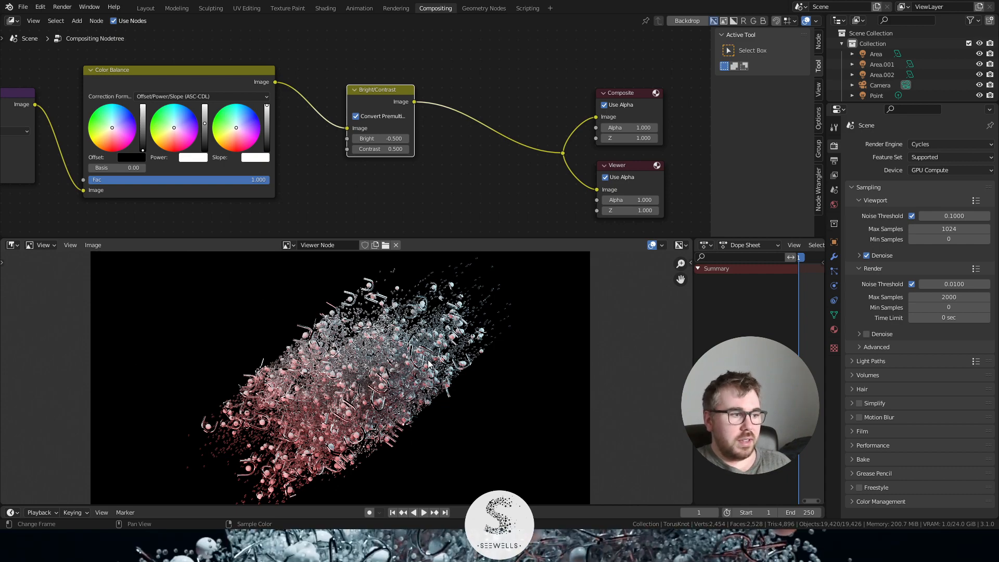
- Set the render Max Samples to 1000 and render the scatter scene again
scroll(428, 365, up, 3)
scroll(428, 364, down, 1)
scroll(428, 364, up, 2)
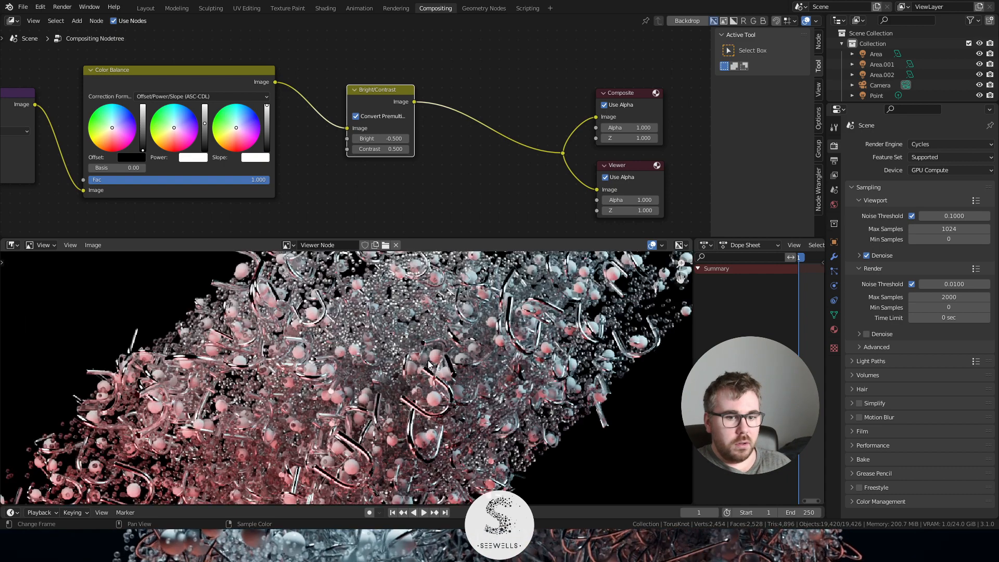
scroll(428, 364, down, 2)
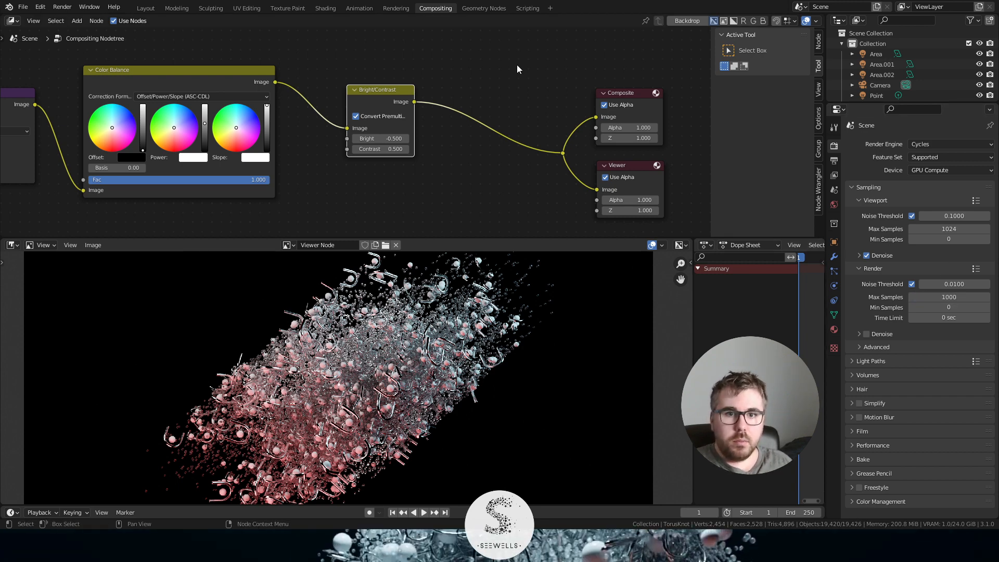
key(F12)
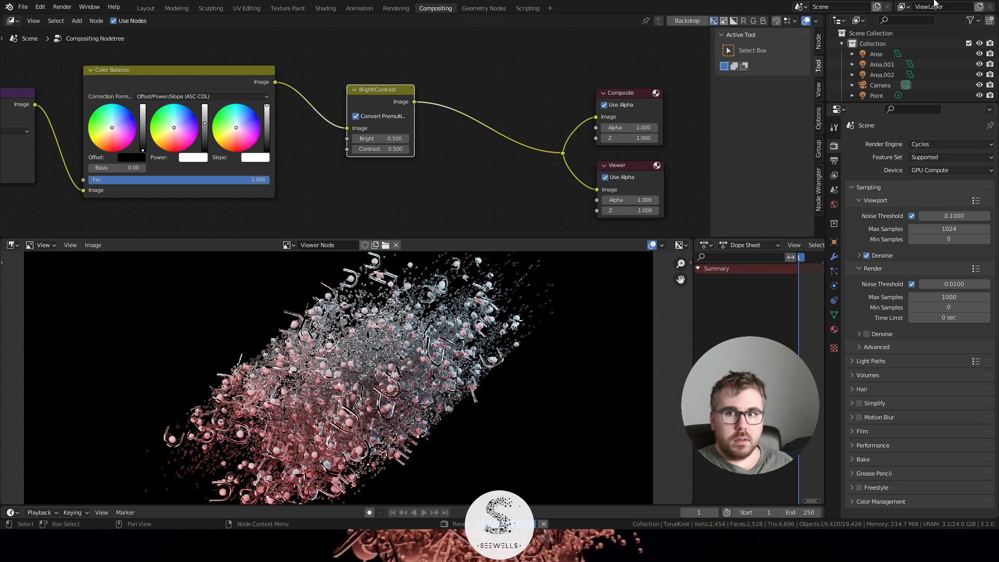
- Examine the new graded render in the preview, from the blue-lit upper part through the dense middle to the red-lit end, then as a whole
scroll(354, 351, up, 4)
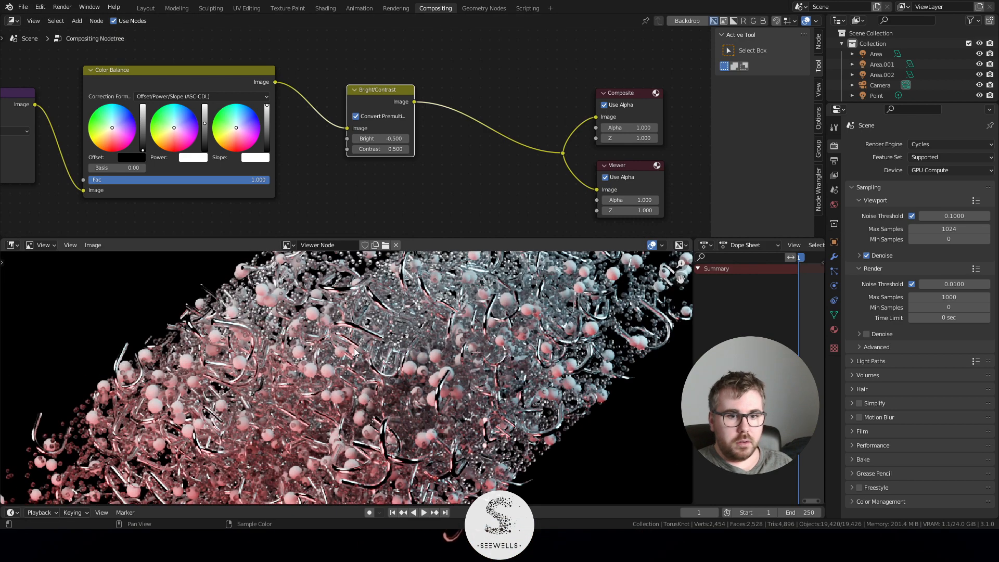
scroll(441, 368, down, 3)
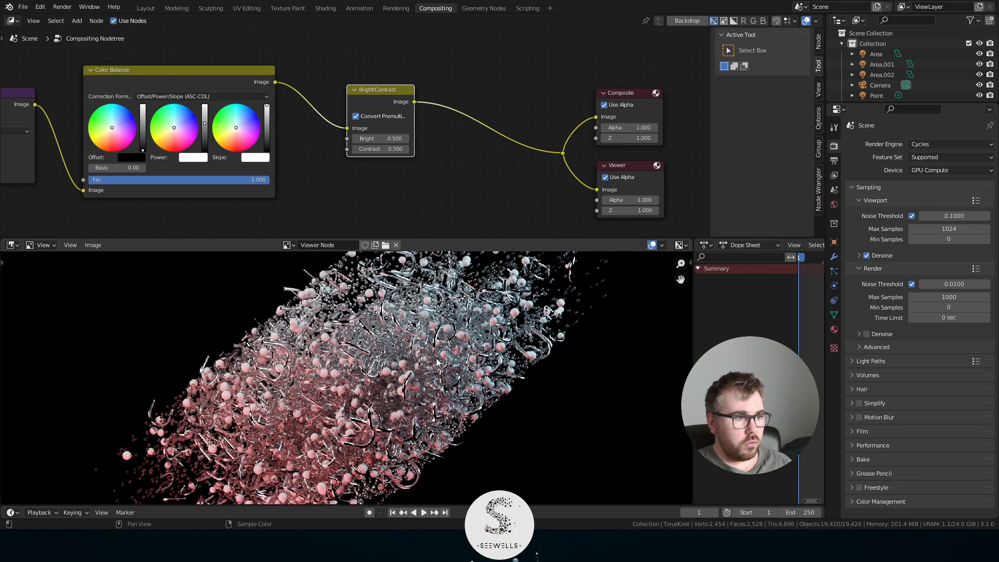
scroll(474, 321, up, 3)
middle_drag(475, 317, 445, 349)
scroll(446, 349, up, 1)
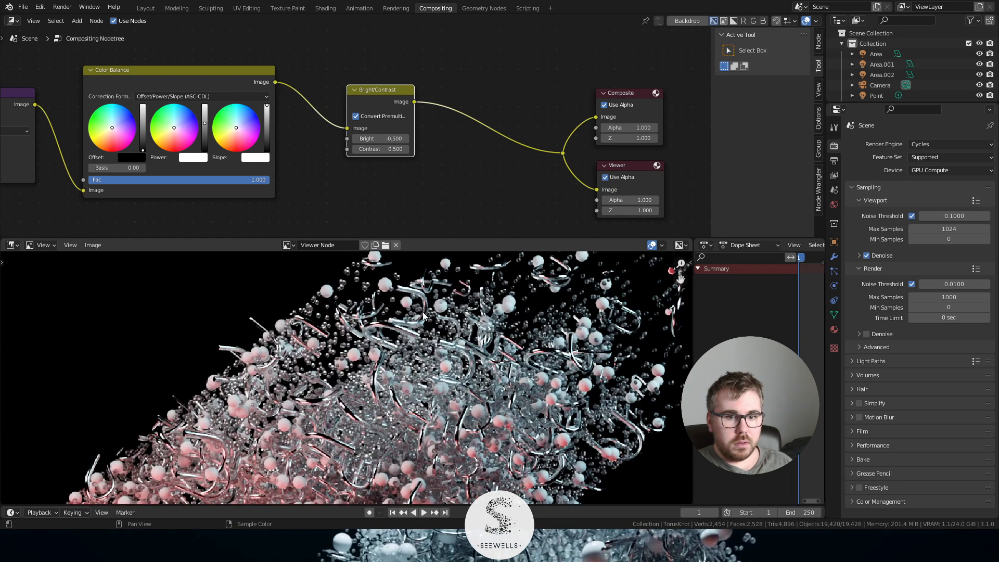
middle_drag(336, 387, 389, 338)
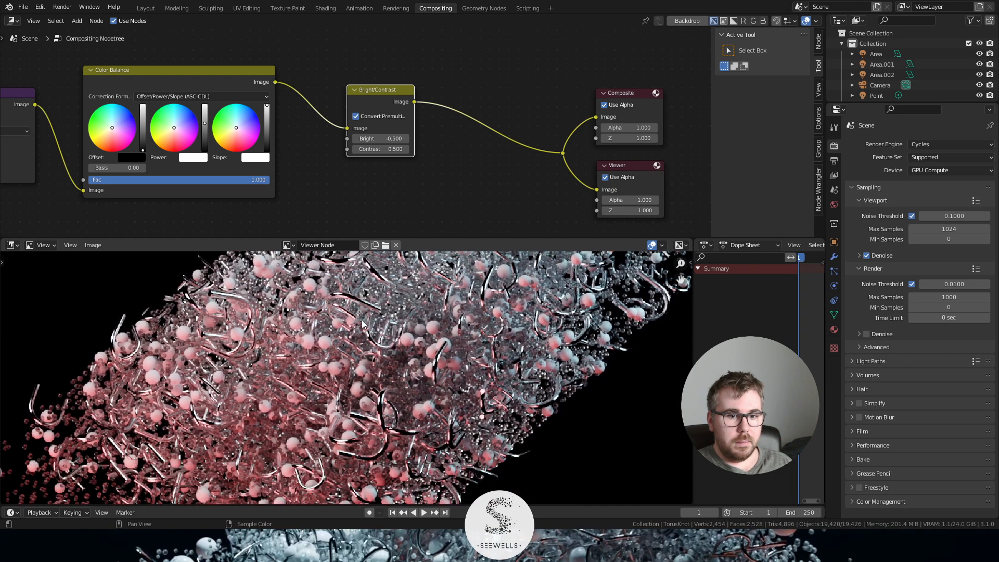
middle_drag(364, 436, 405, 369)
scroll(411, 374, down, 4)
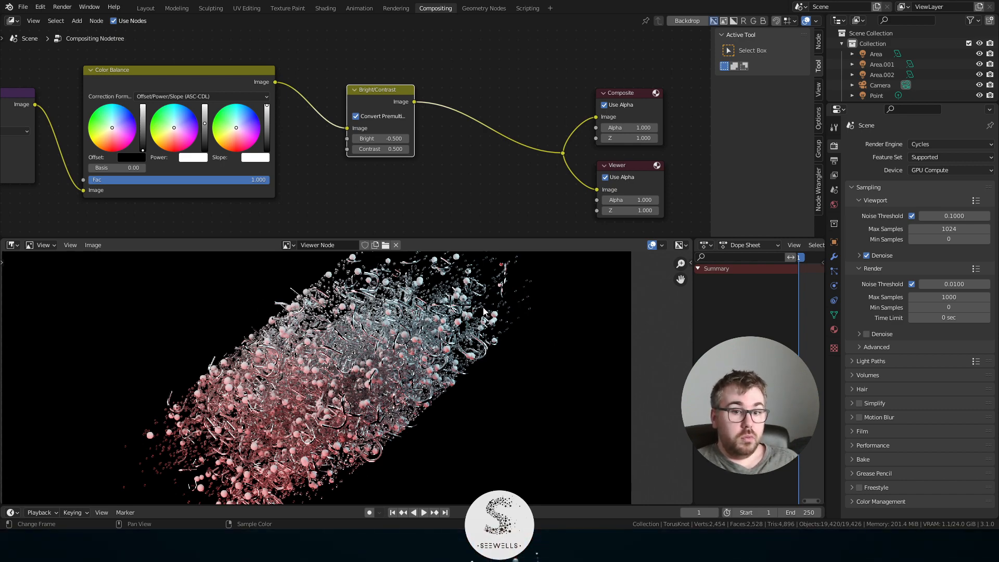
scroll(357, 372, up, 4)
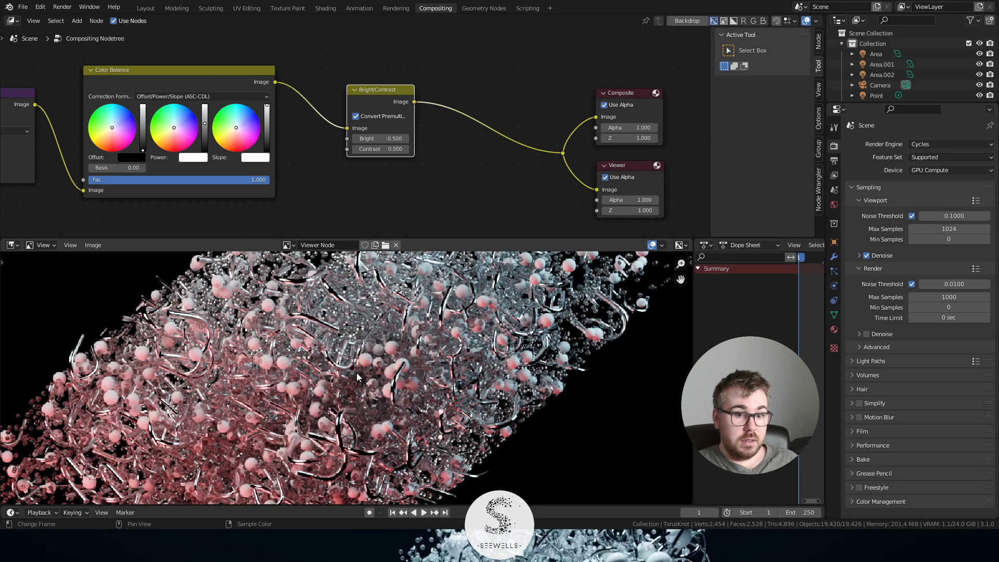
scroll(357, 373, down, 2)
scroll(356, 373, down, 2)
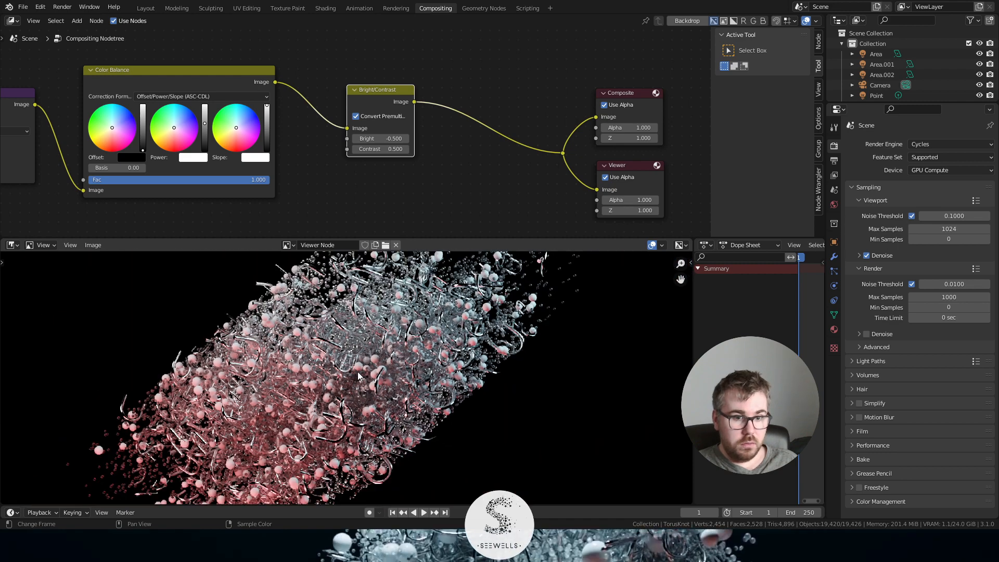
middle_drag(365, 369, 394, 374)
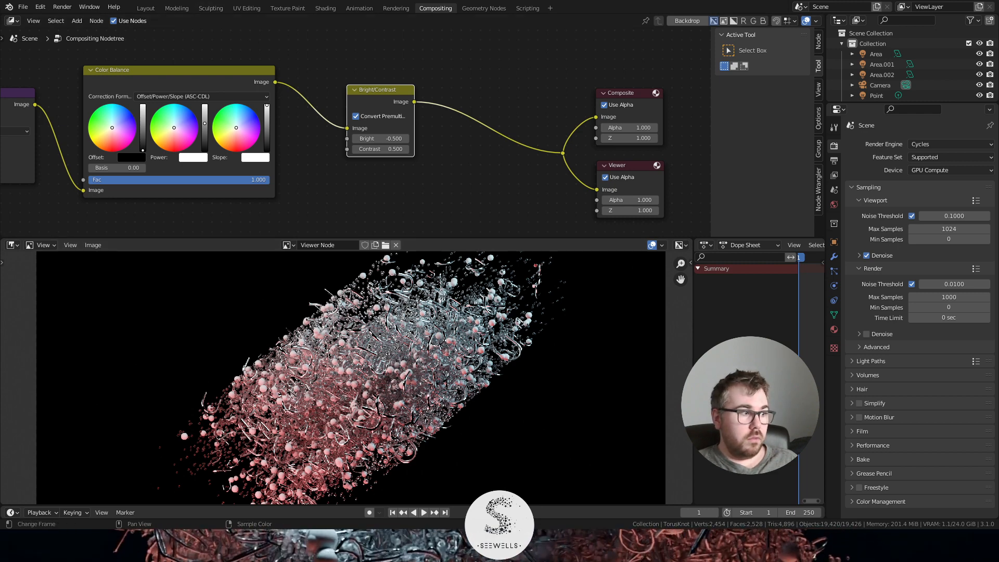
scroll(388, 394, up, 2)
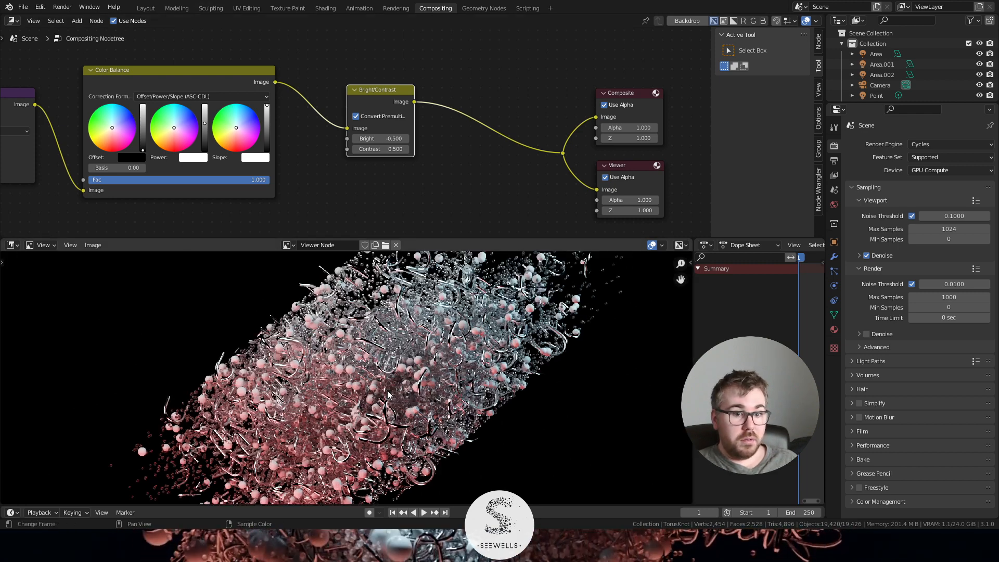